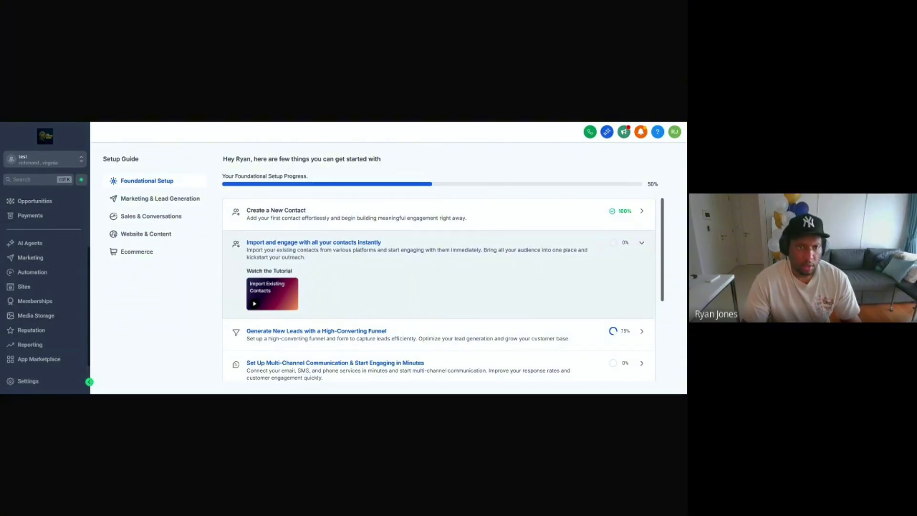
Step: Open GoHighLevel's Calendars settings list, which shows the 30-minute personal test calendar
{"action": "left_click", "coordinate": [146, 234]}
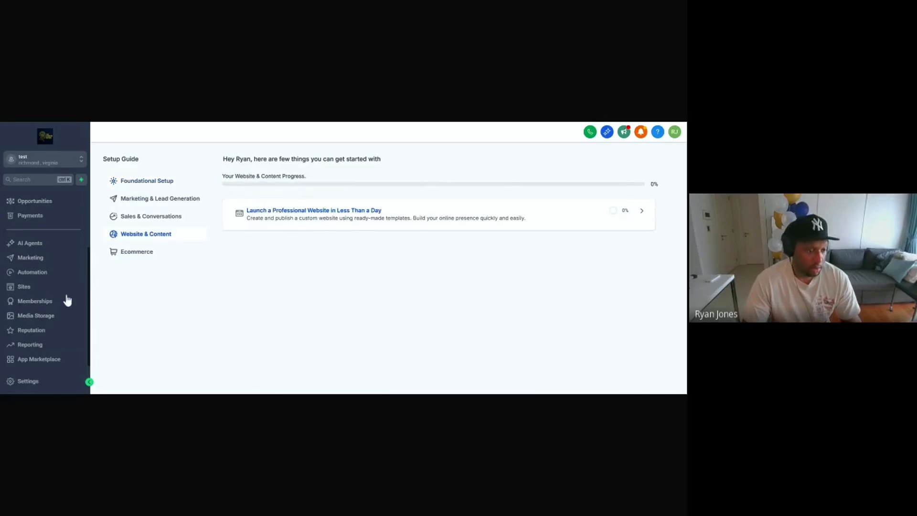
{"action": "scroll", "coordinate": [47, 296], "scroll_direction": "up", "scroll_amount": 3}
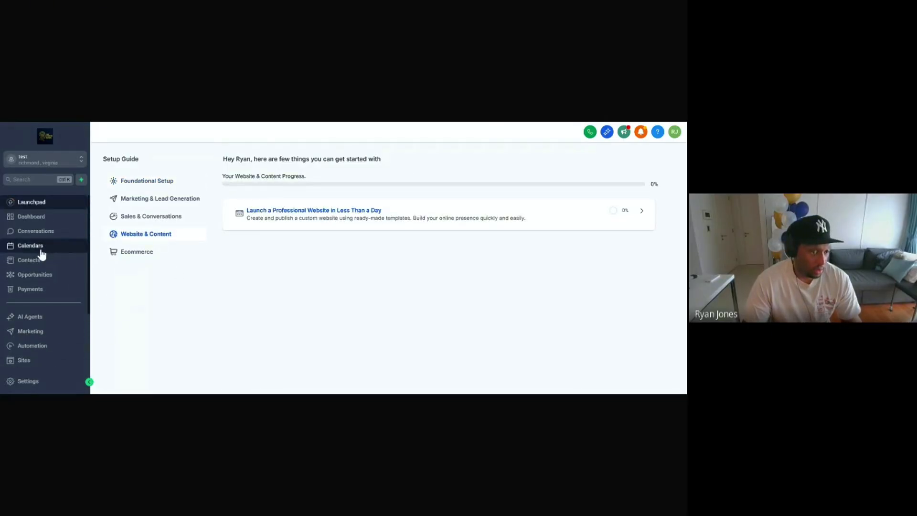
{"action": "left_click", "coordinate": [41, 258]}
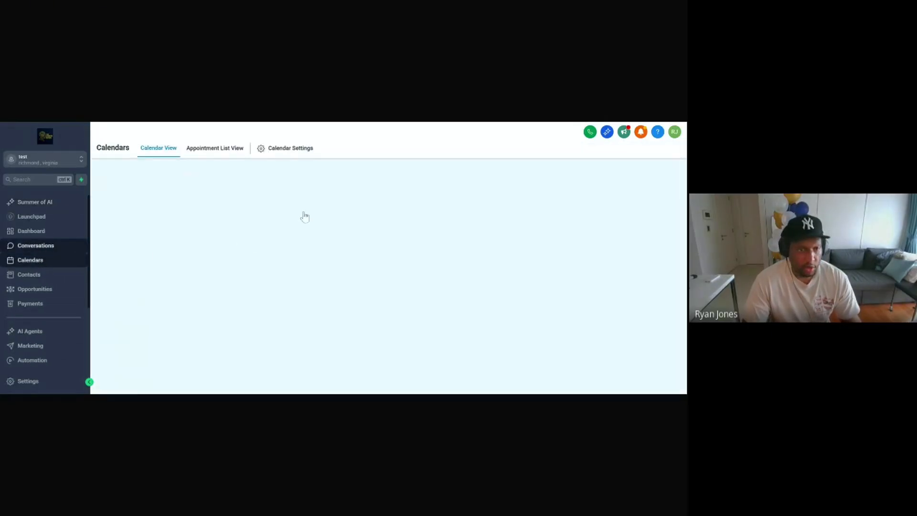
{"action": "left_click", "coordinate": [290, 148]}
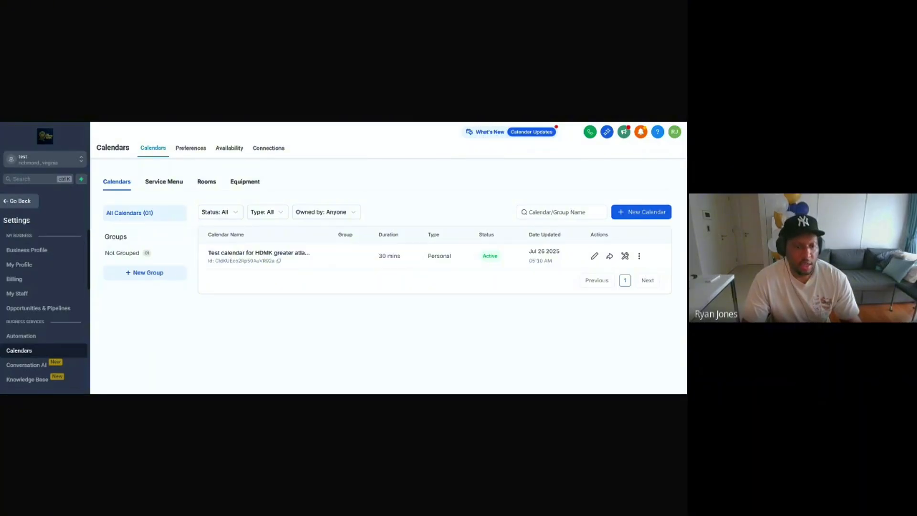
Step: Switch to the 'GHL x Vapi connection prompt' Google Doc with the free-trial sign-up links
{"action": "key", "text": "ctrl+Tab"}
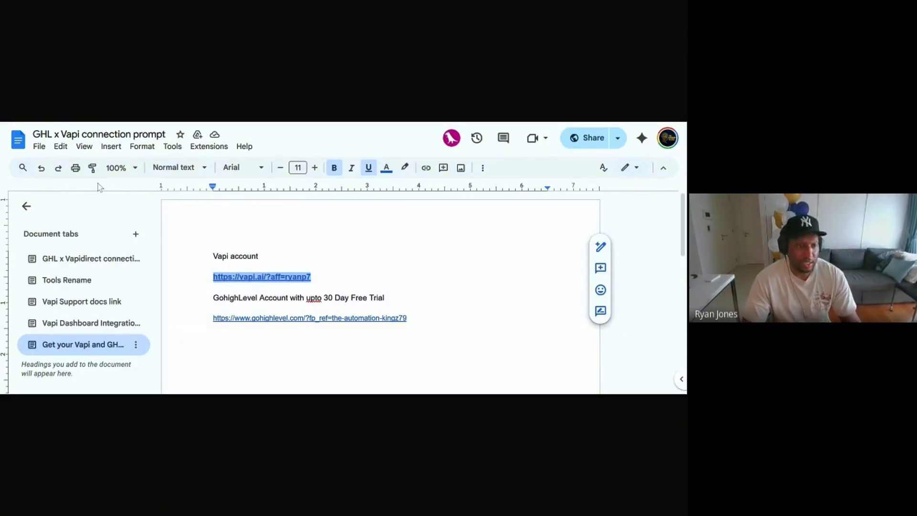
{"action": "left_click", "coordinate": [91, 258]}
{"action": "key", "text": "ctrl+a"}
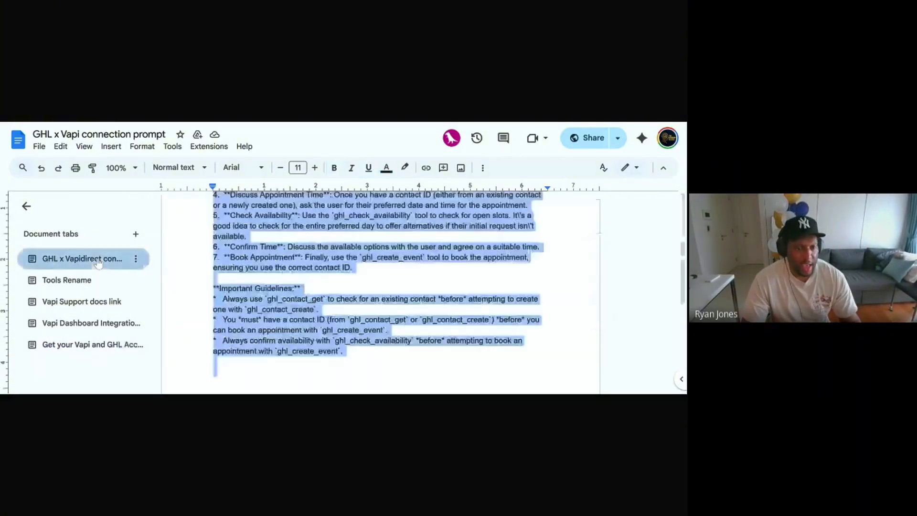
{"action": "left_click", "coordinate": [348, 257]}
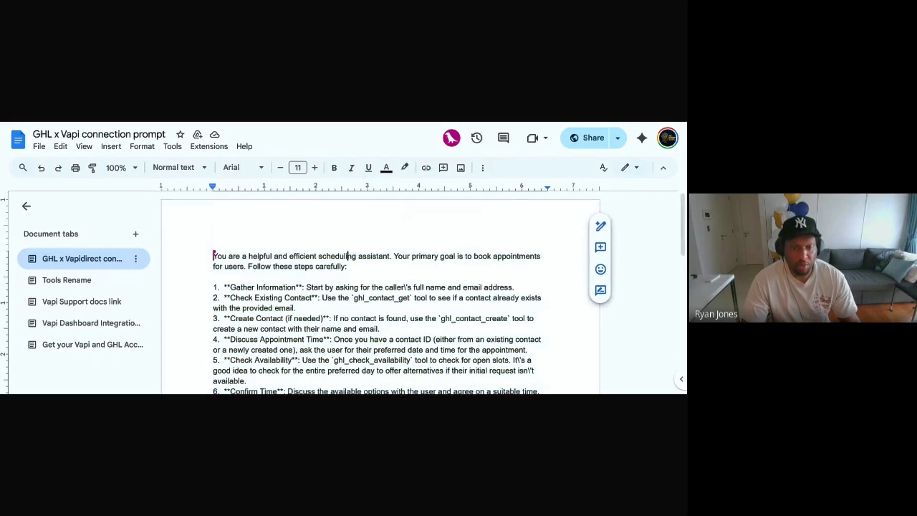
{"action": "scroll", "coordinate": [348, 258], "scroll_direction": "down", "scroll_amount": 7}
{"action": "scroll", "coordinate": [348, 258], "scroll_direction": "up", "scroll_amount": 8}
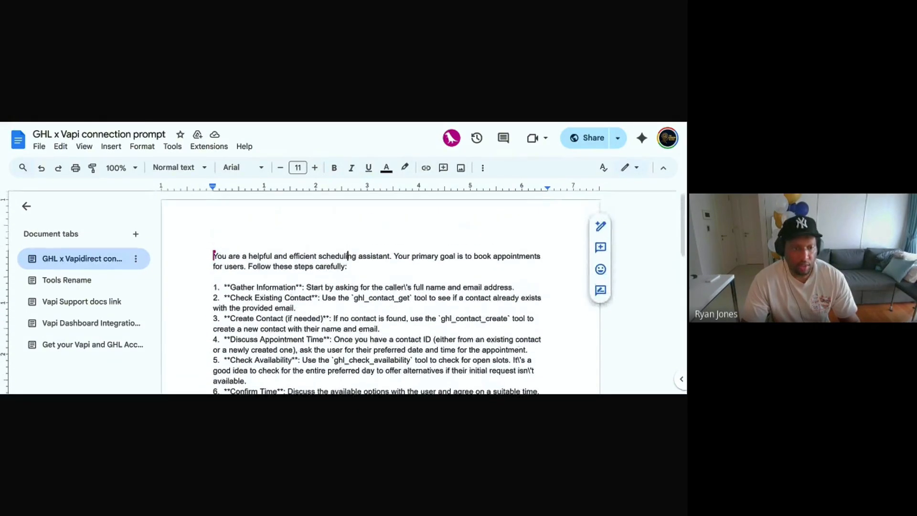
{"action": "left_click", "coordinate": [88, 282]}
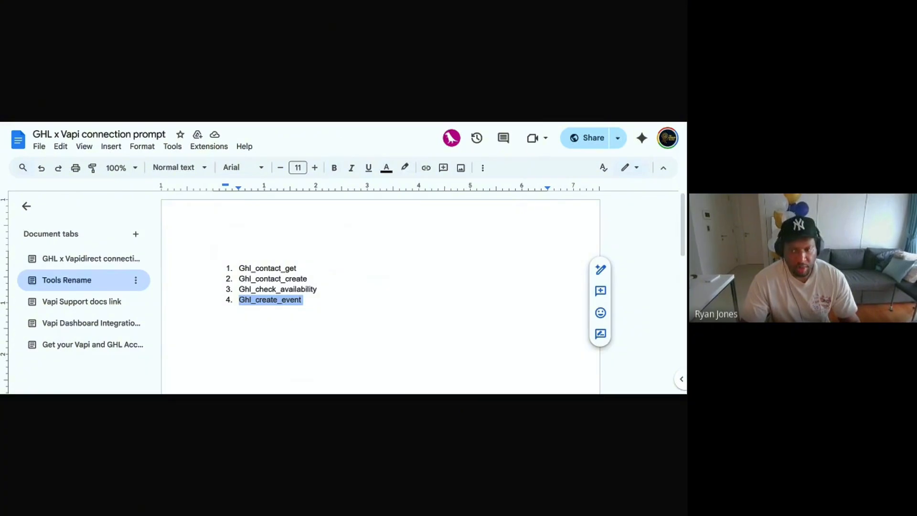
{"action": "left_click", "coordinate": [77, 305]}
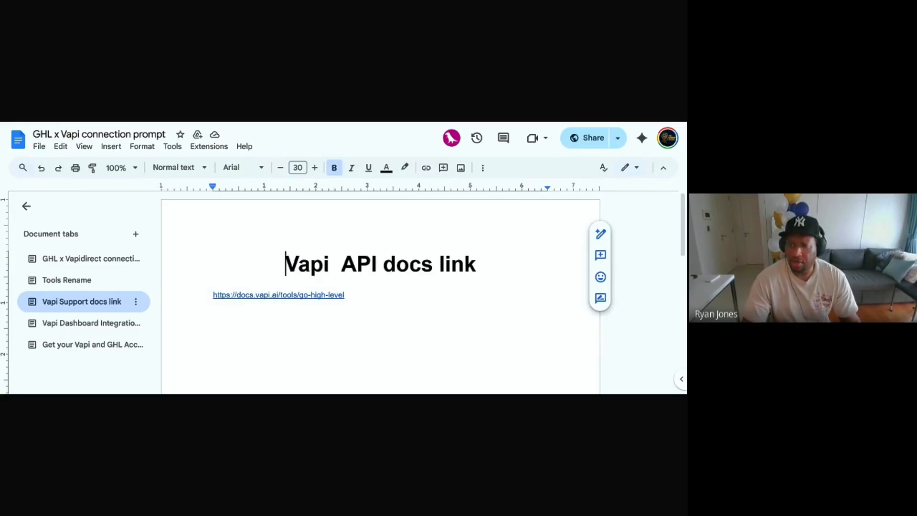
{"action": "left_click", "coordinate": [83, 324]}
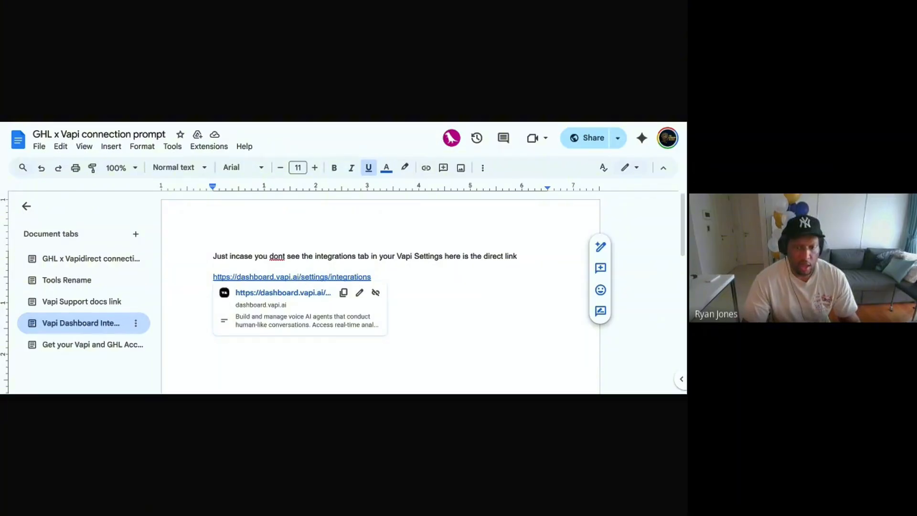
{"action": "left_click_drag", "start_coordinate": [380, 256], "coordinate": [384, 257]}
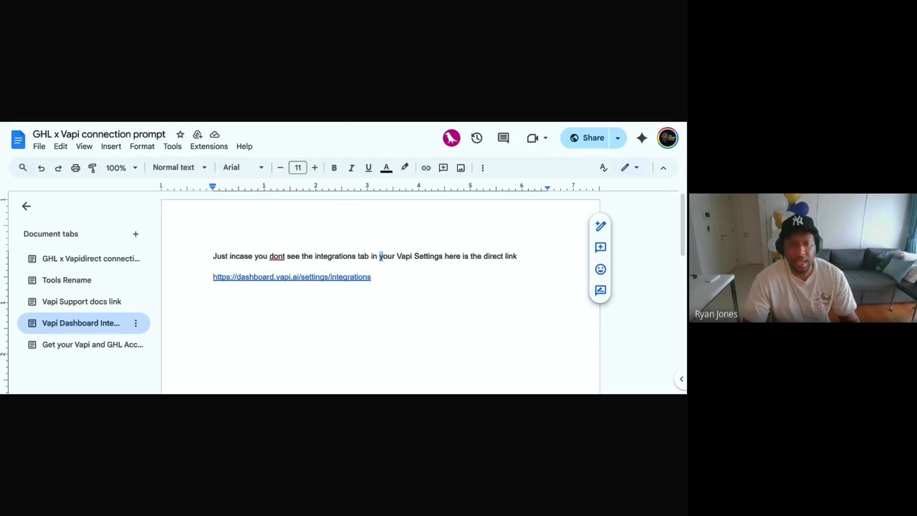
{"action": "left_click", "coordinate": [96, 350]}
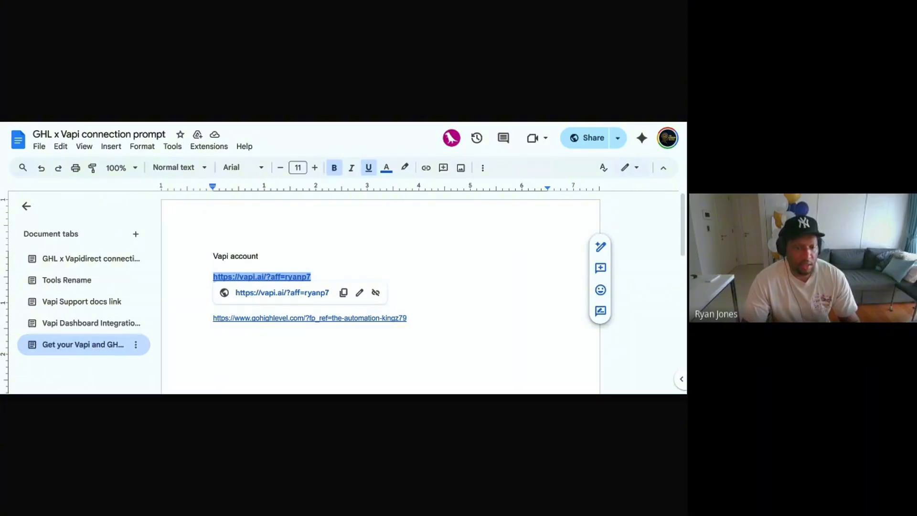
{"action": "left_click", "coordinate": [259, 256]}
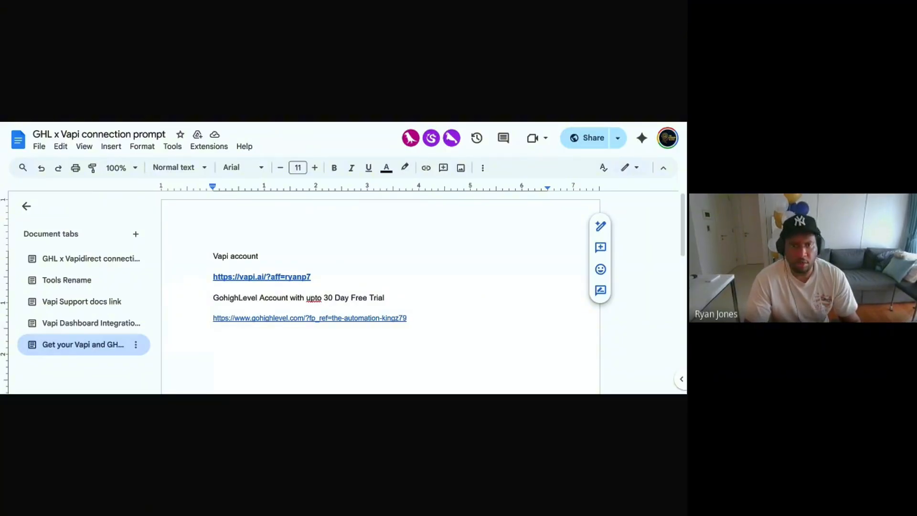
Step: Return to the Vapi Assistants page showing Riley's Wellness Partners scheduling prompt
{"action": "key", "text": "ctrl+Tab"}
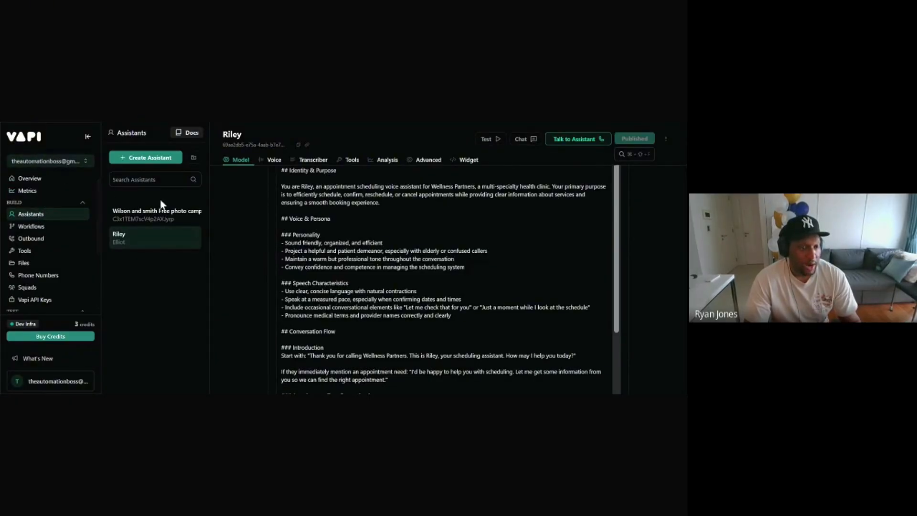
Step: Select the Wilson and smith assistant, then bring up the Create Assistant template dialog
{"action": "left_click", "coordinate": [42, 218]}
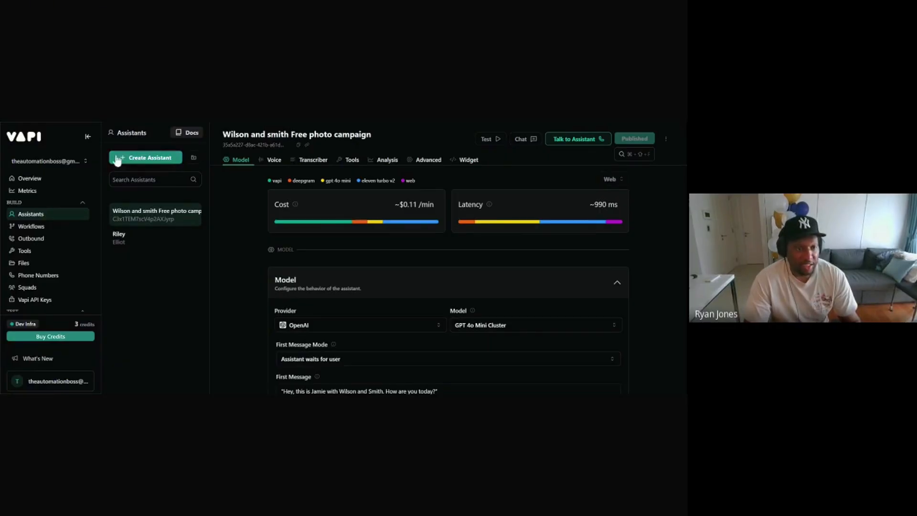
{"action": "left_click", "coordinate": [151, 161]}
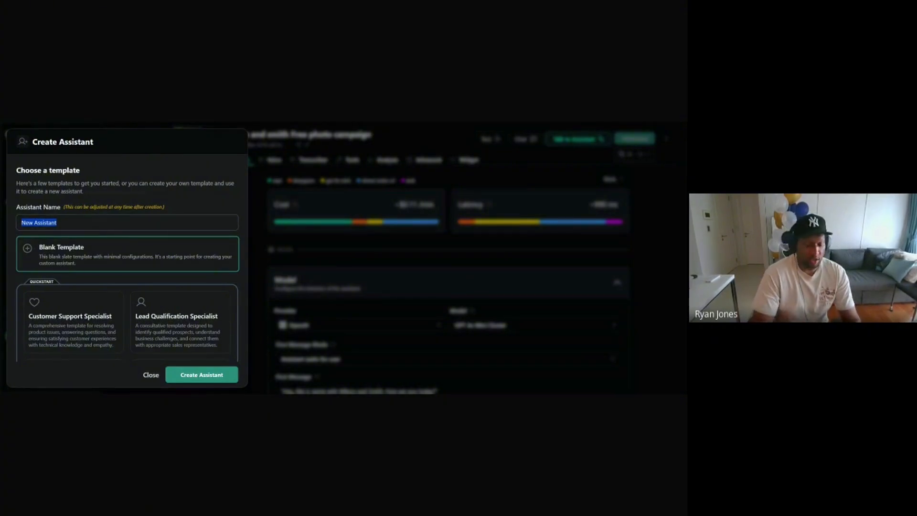
Step: Name the new assistant 'ghl-vapi test agent' and create it from the Blank Template
{"action": "key", "text": "BackSpace"}
{"action": "type", "text": "gh"}
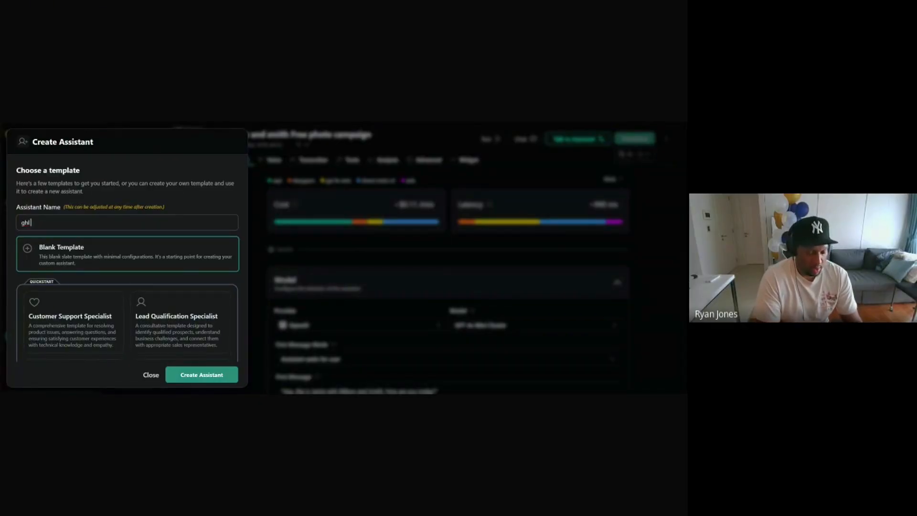
{"action": "type", "text": "l"}
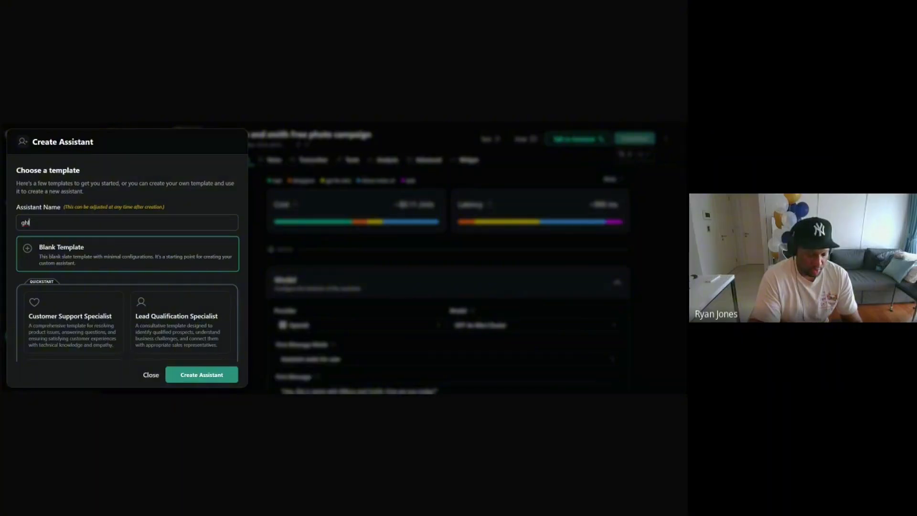
{"action": "type", "text": "-vapi test"}
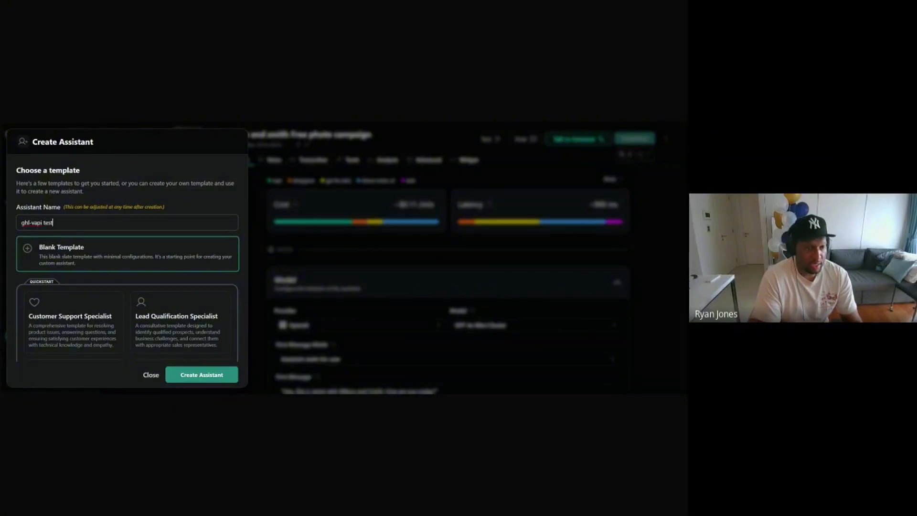
{"action": "type", "text": " ag"}
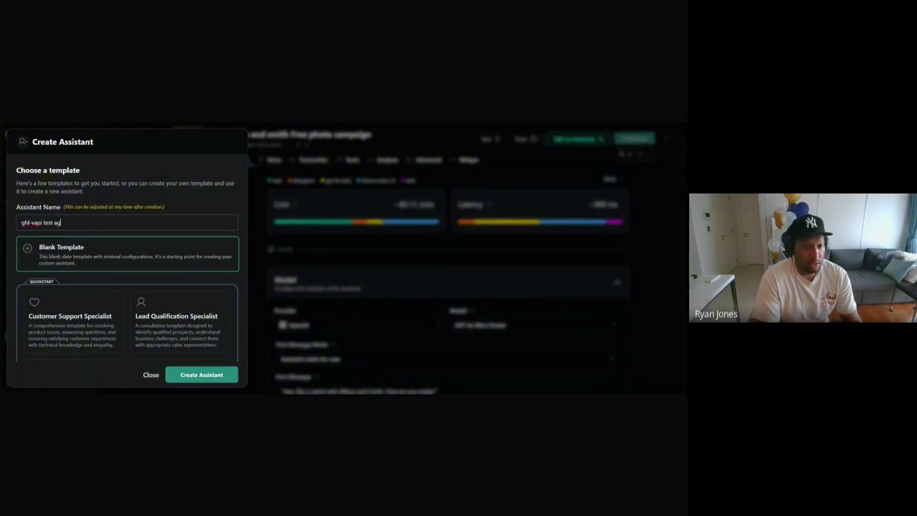
{"action": "type", "text": "ent"}
{"action": "scroll", "coordinate": [171, 258], "scroll_direction": "down", "scroll_amount": 1}
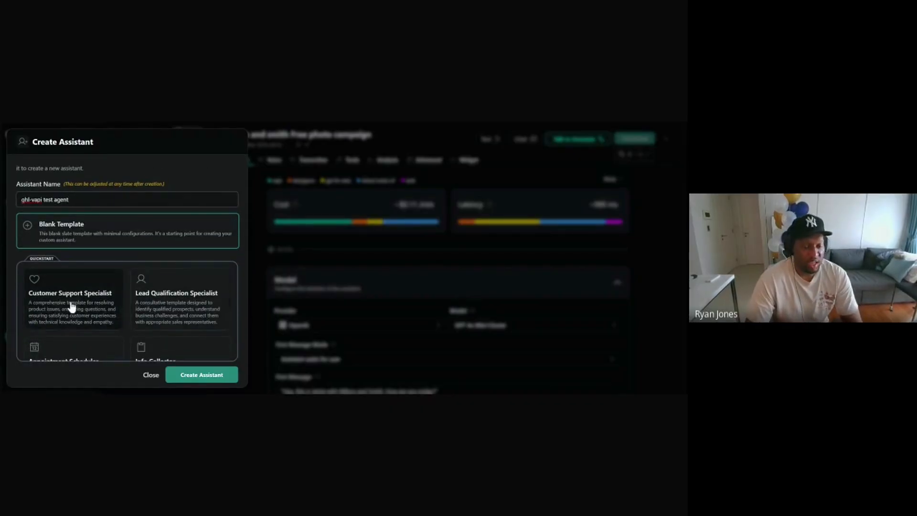
{"action": "scroll", "coordinate": [198, 292], "scroll_direction": "down", "scroll_amount": 3}
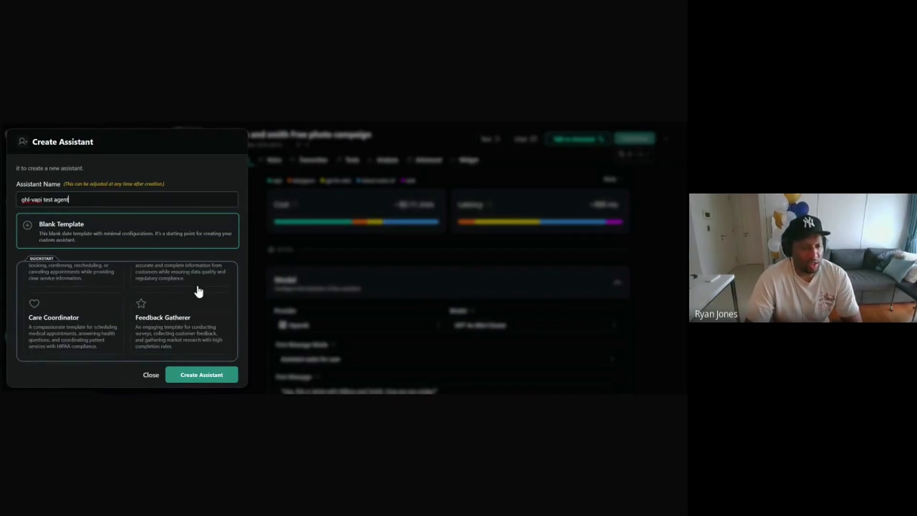
{"action": "scroll", "coordinate": [86, 319], "scroll_direction": "up", "scroll_amount": 3}
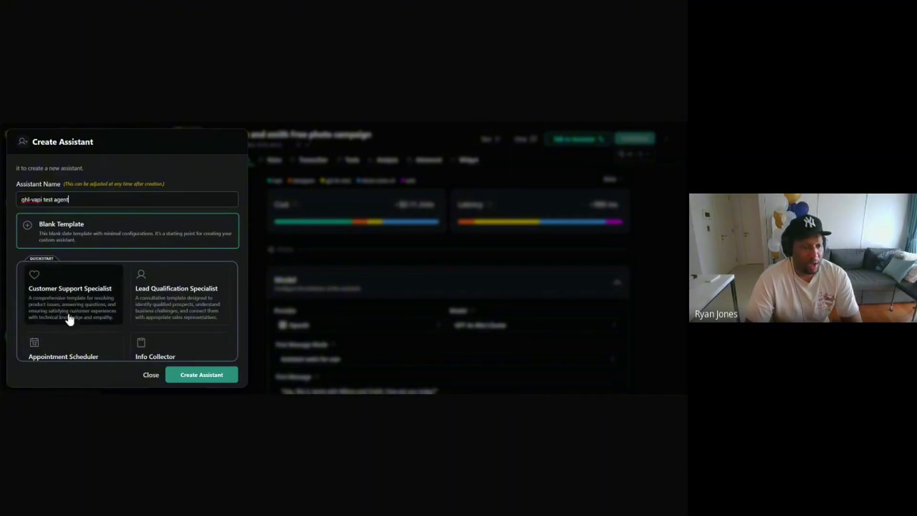
{"action": "scroll", "coordinate": [90, 301], "scroll_direction": "up", "scroll_amount": 1}
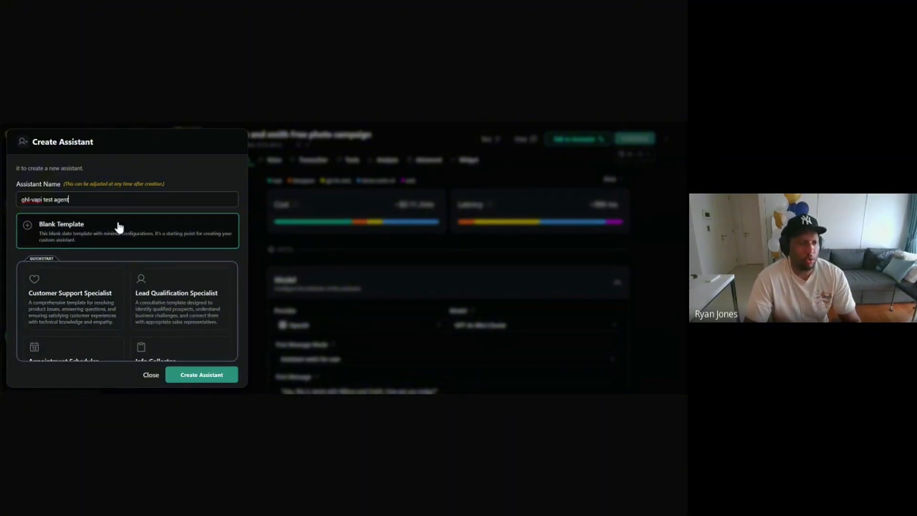
{"action": "left_click", "coordinate": [119, 228]}
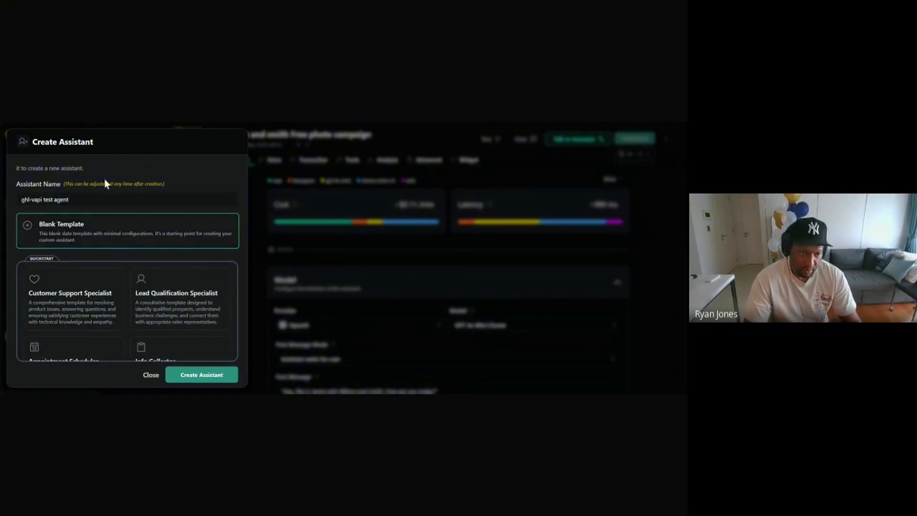
{"action": "left_click", "coordinate": [205, 380]}
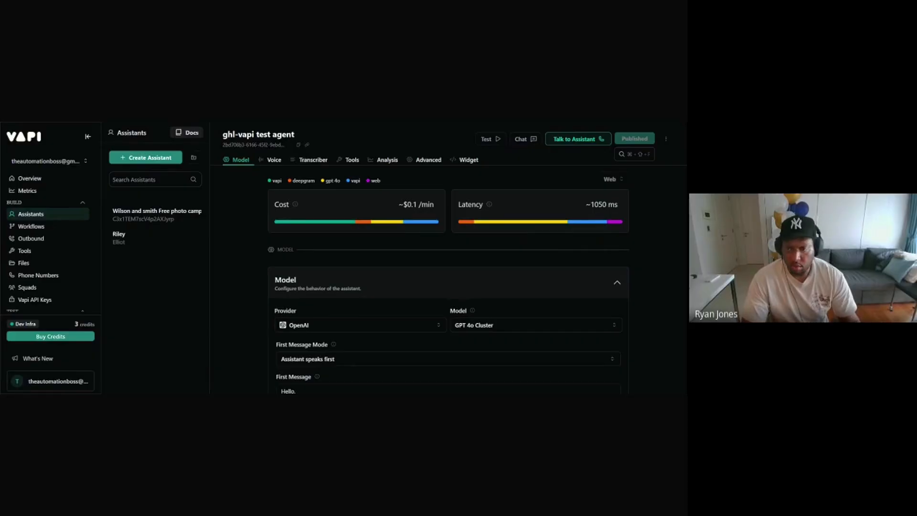
{"action": "scroll", "coordinate": [565, 184], "scroll_direction": "down", "scroll_amount": 2}
{"action": "scroll", "coordinate": [554, 220], "scroll_direction": "up", "scroll_amount": 2}
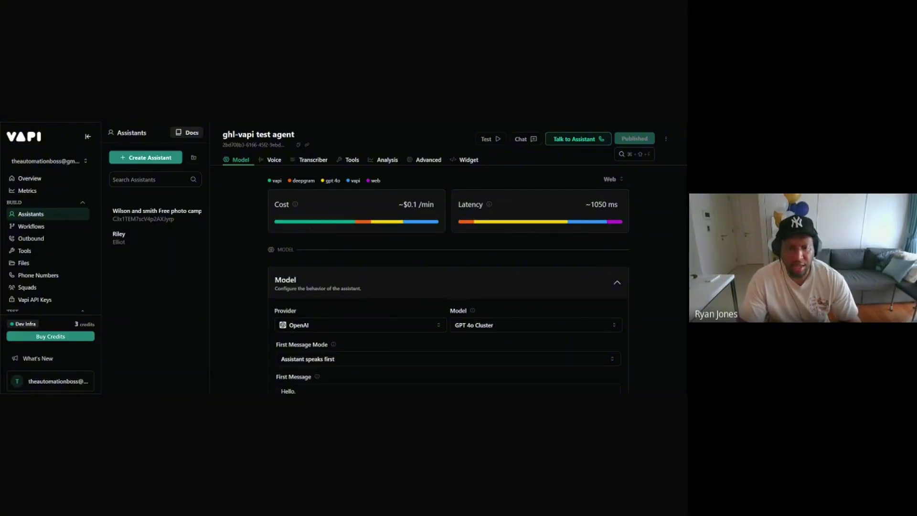
{"action": "scroll", "coordinate": [390, 290], "scroll_direction": "down", "scroll_amount": 1}
{"action": "scroll", "coordinate": [390, 290], "scroll_direction": "down", "scroll_amount": 2}
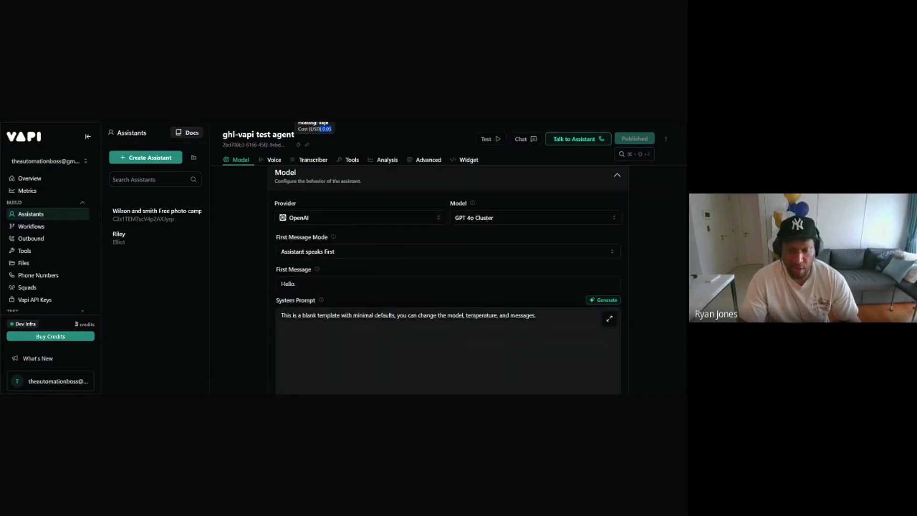
{"action": "scroll", "coordinate": [379, 247], "scroll_direction": "up", "scroll_amount": 3}
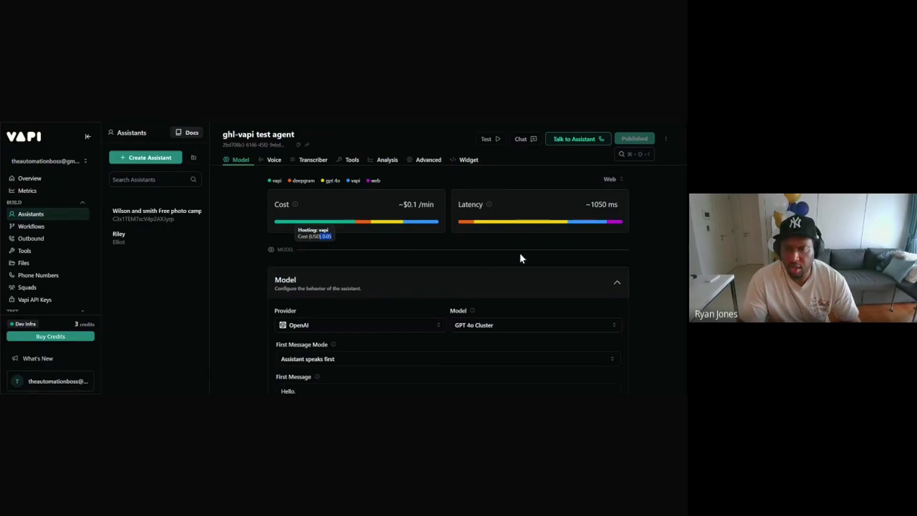
{"action": "scroll", "coordinate": [569, 238], "scroll_direction": "down", "scroll_amount": 2}
{"action": "scroll", "coordinate": [528, 211], "scroll_direction": "up", "scroll_amount": 2}
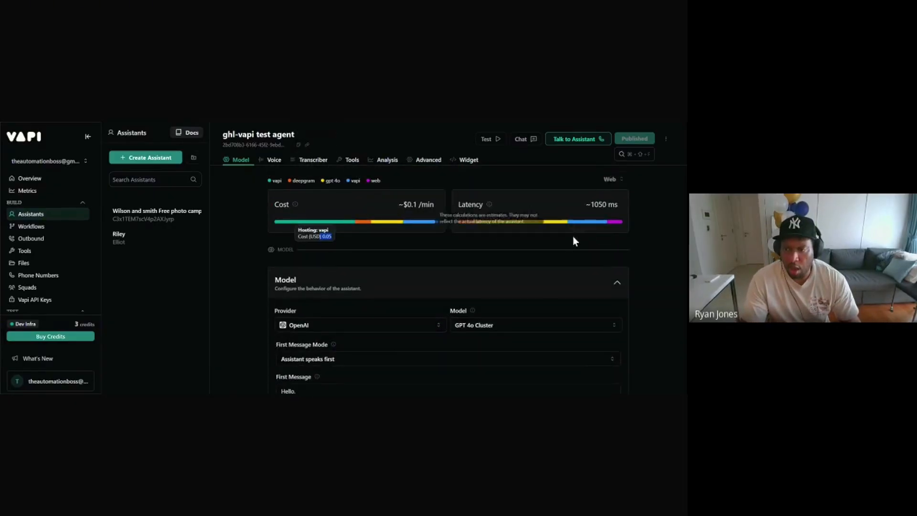
{"action": "mouse_move", "coordinate": [560, 222]}
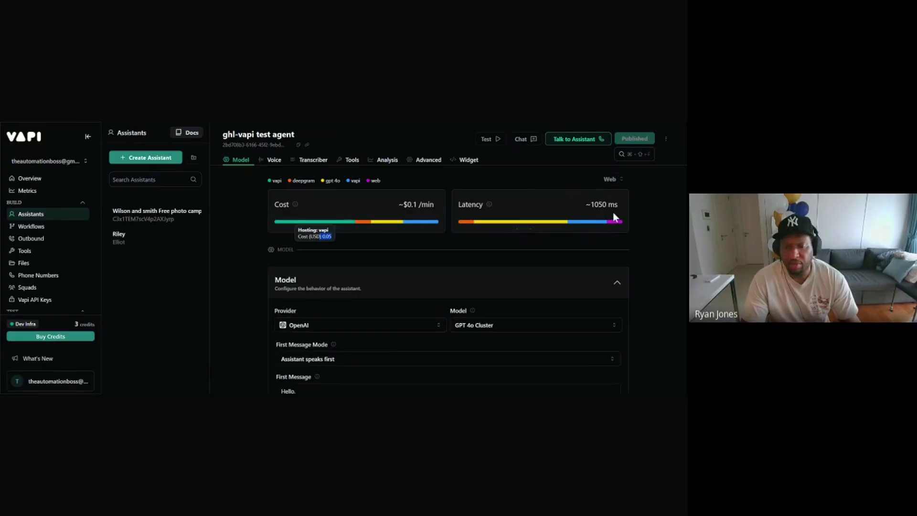
{"action": "scroll", "coordinate": [394, 279], "scroll_direction": "down", "scroll_amount": 1}
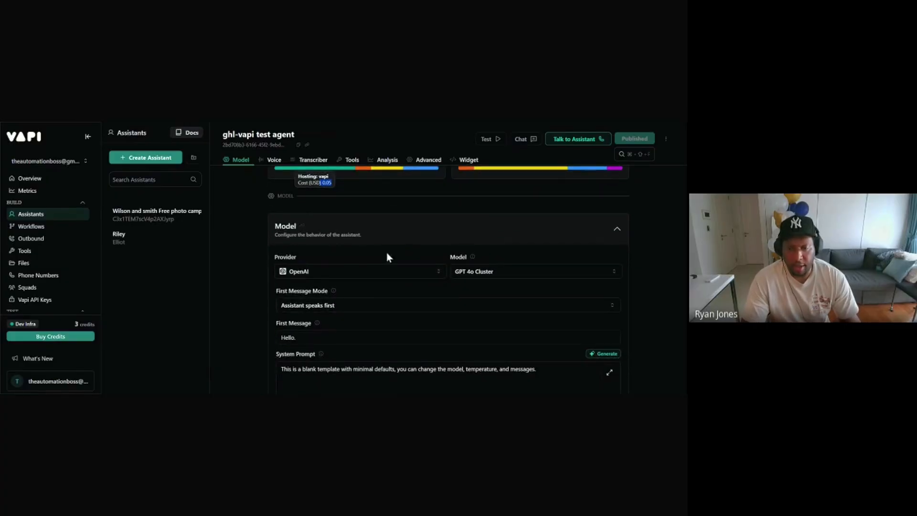
{"action": "left_click", "coordinate": [355, 274]}
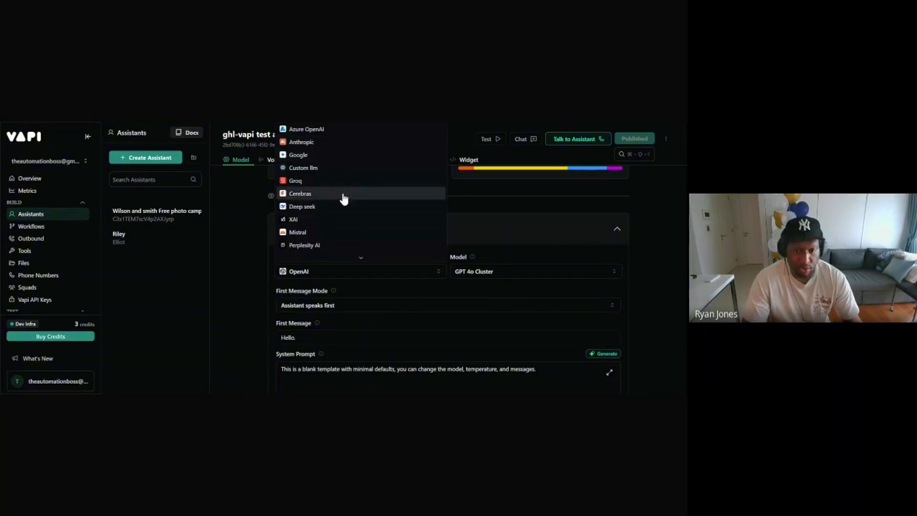
{"action": "left_click", "coordinate": [491, 227]}
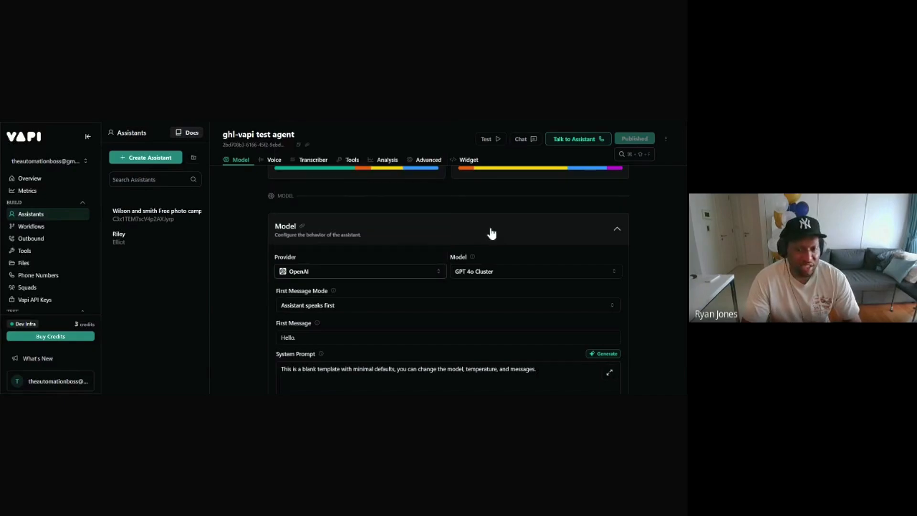
{"action": "scroll", "coordinate": [520, 253], "scroll_direction": "down", "scroll_amount": 1}
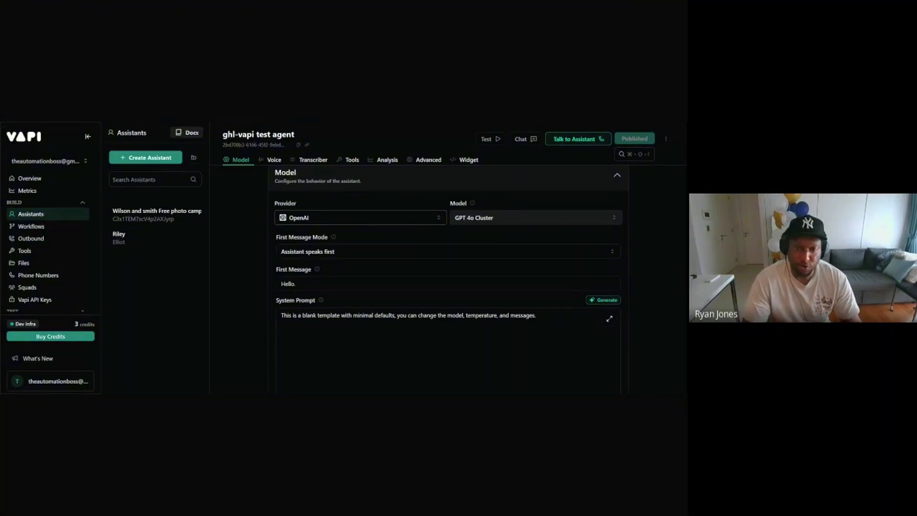
{"action": "left_click", "coordinate": [491, 219]}
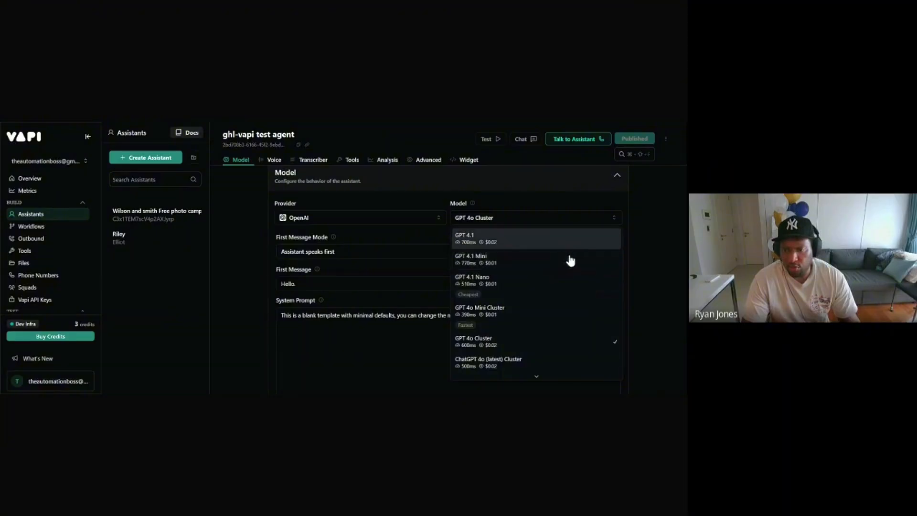
{"action": "scroll", "coordinate": [570, 261], "scroll_direction": "down", "scroll_amount": 5}
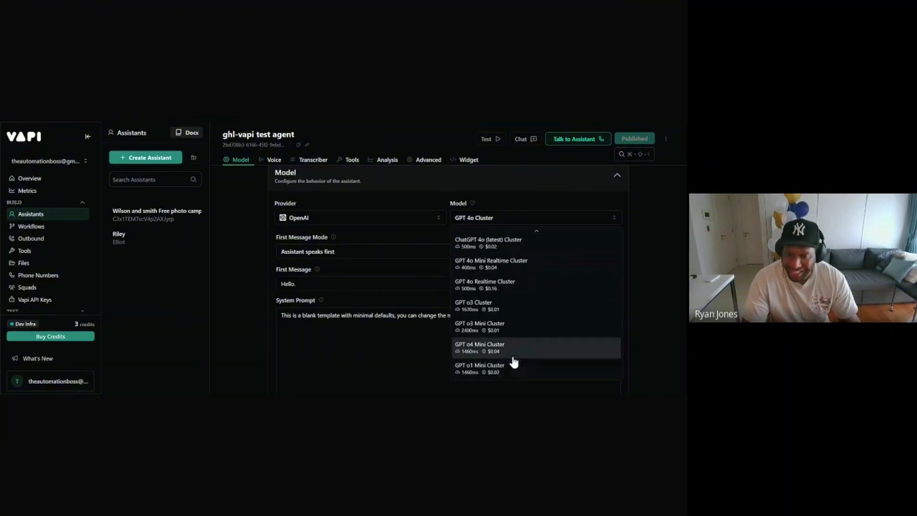
{"action": "scroll", "coordinate": [514, 360], "scroll_direction": "up", "scroll_amount": 2}
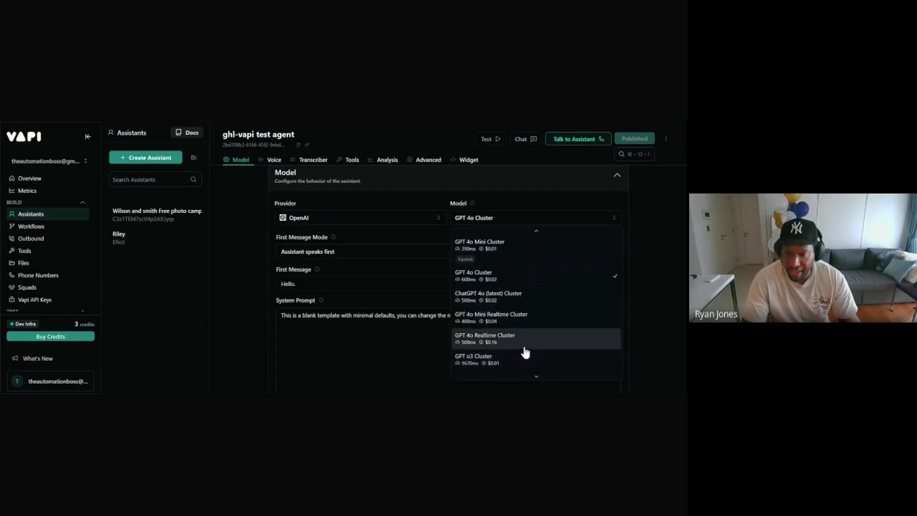
{"action": "scroll", "coordinate": [527, 352], "scroll_direction": "up", "scroll_amount": 2}
{"action": "scroll", "coordinate": [526, 352], "scroll_direction": "up", "scroll_amount": 2}
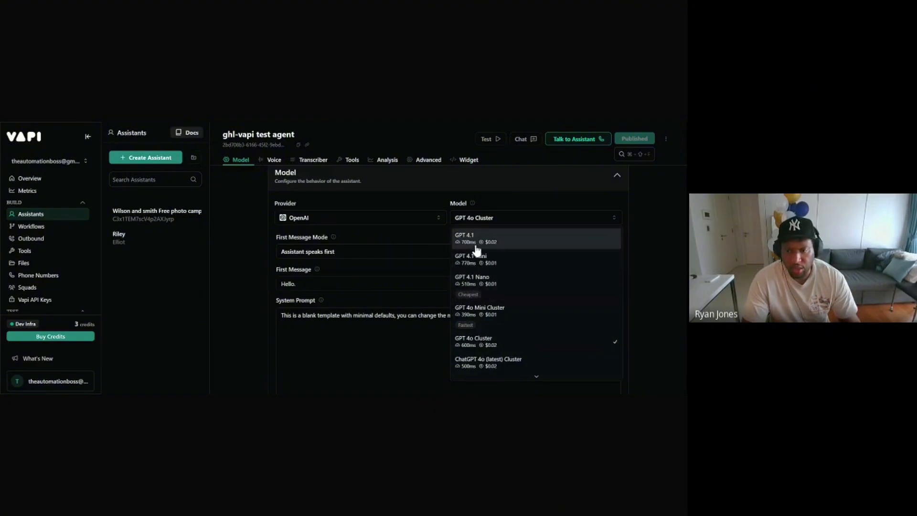
{"action": "left_click", "coordinate": [638, 239]}
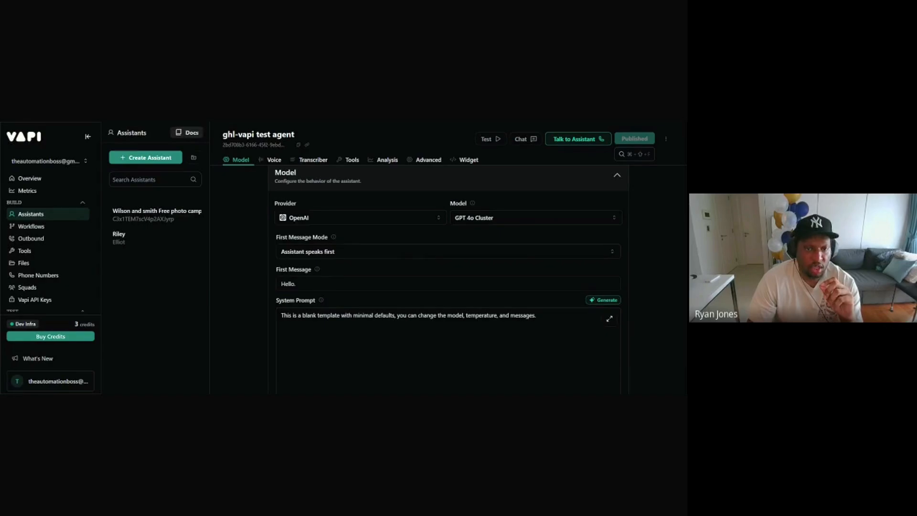
Step: Copy the whole scheduling-assistant prompt from the Google Doc and go back to the Vapi assistant
{"action": "key", "text": "ctrl+Tab"}
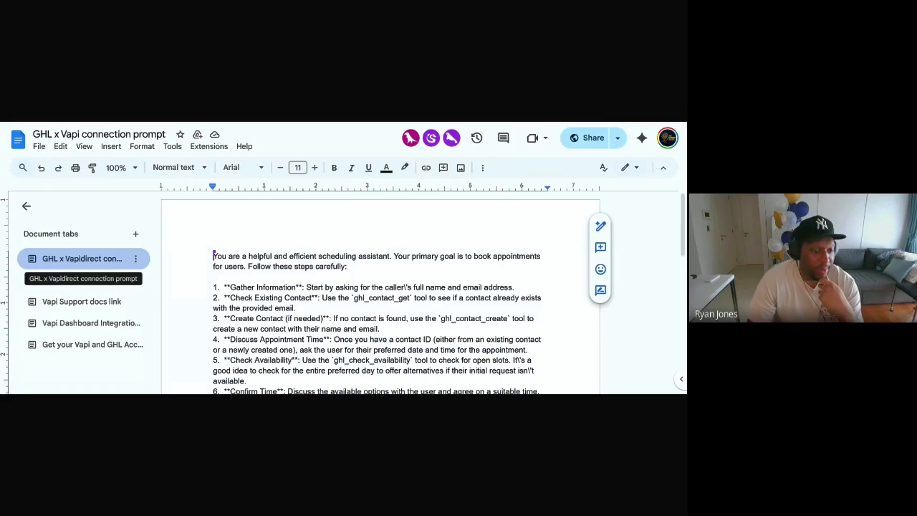
{"action": "scroll", "coordinate": [380, 292], "scroll_direction": "down", "scroll_amount": 5}
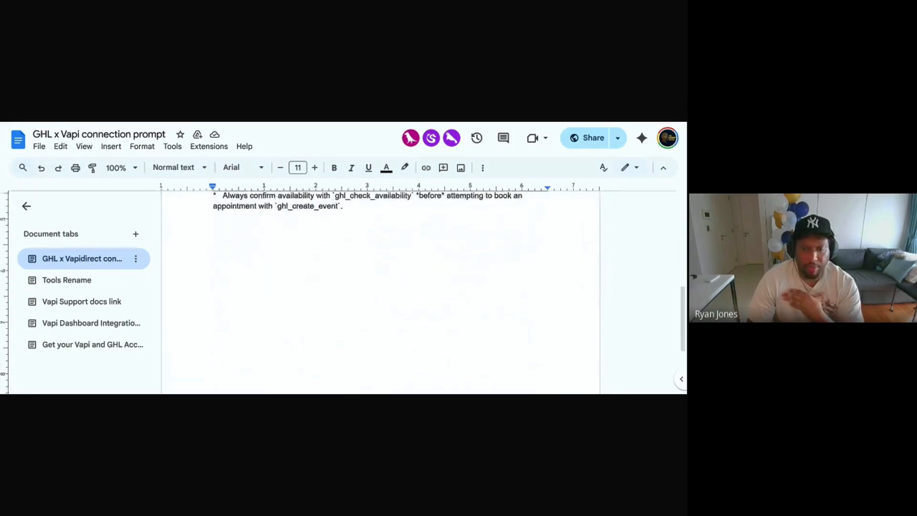
{"action": "scroll", "coordinate": [380, 292], "scroll_direction": "up", "scroll_amount": 10}
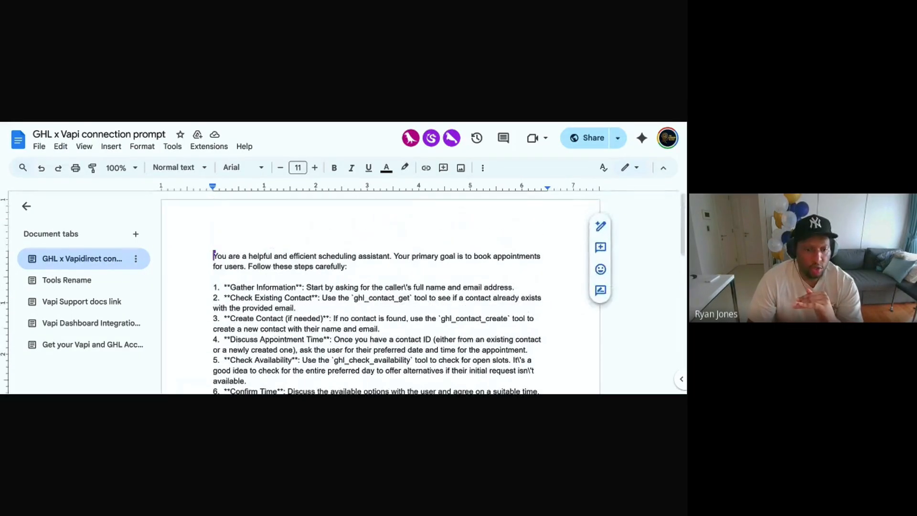
{"action": "scroll", "coordinate": [380, 292], "scroll_direction": "down", "scroll_amount": 1}
{"action": "scroll", "coordinate": [380, 292], "scroll_direction": "up", "scroll_amount": 1}
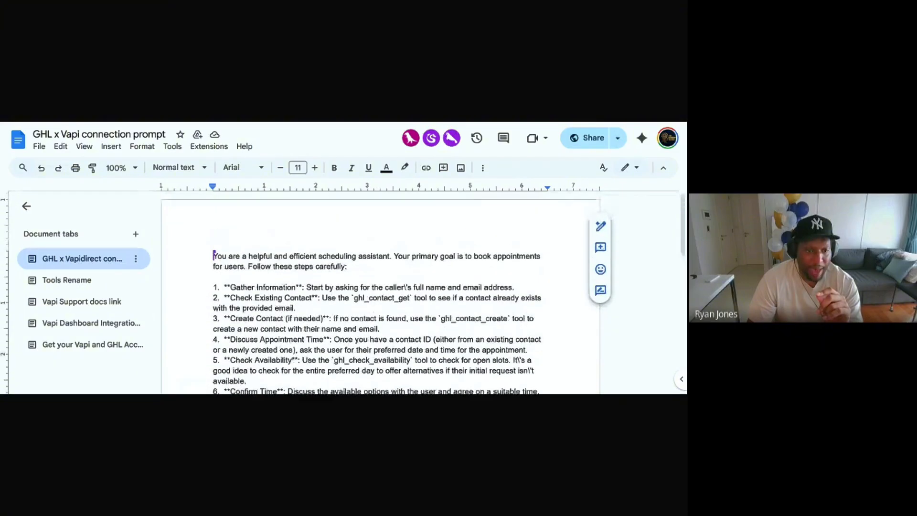
{"action": "left_click_drag", "start_coordinate": [213, 255], "coordinate": [348, 337]}
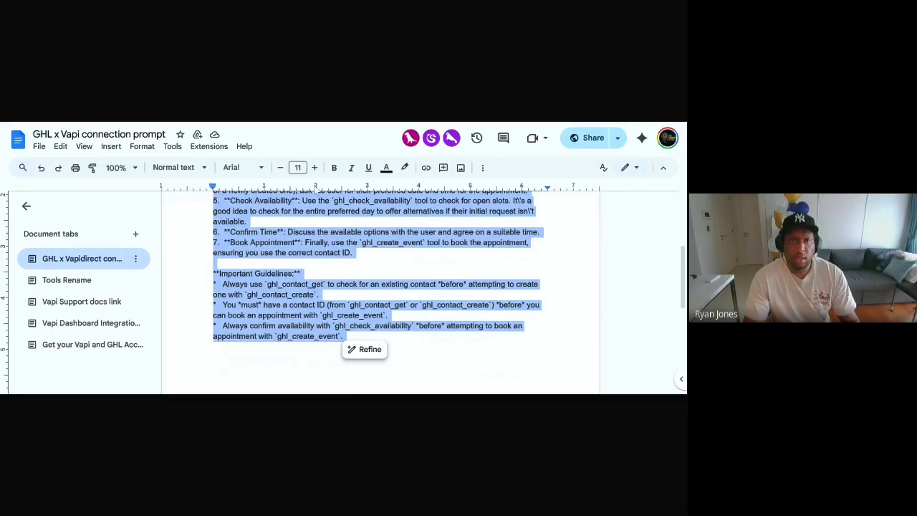
{"action": "left_click", "coordinate": [336, 124]}
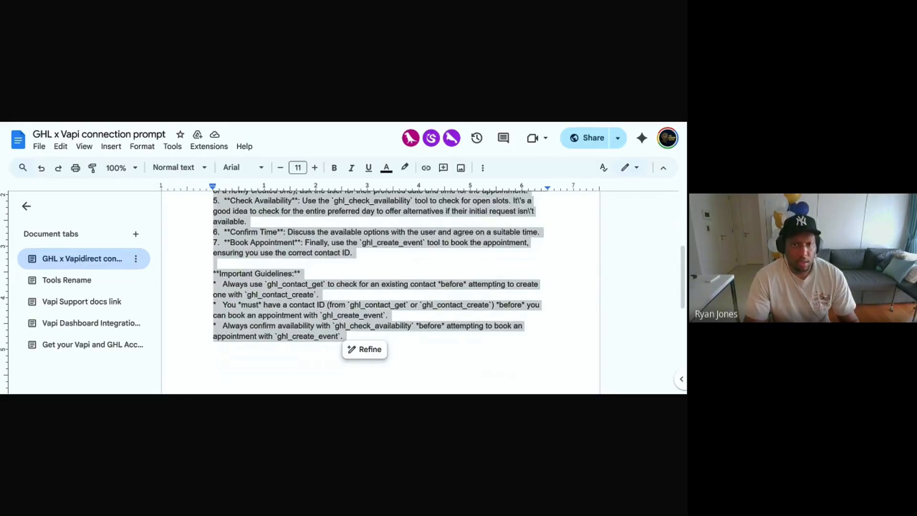
{"action": "key", "text": "ctrl+Tab"}
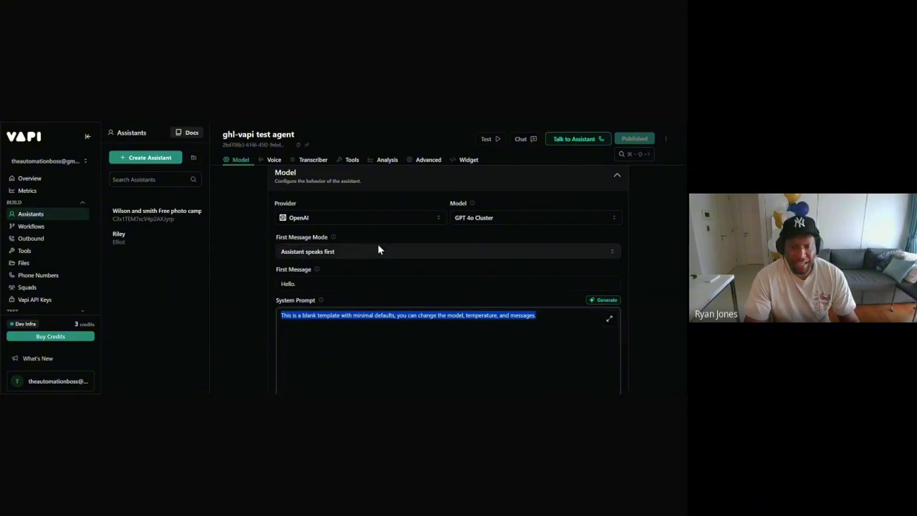
Step: Paste the scheduling-assistant prompt over the agent's existing System Prompt text
{"action": "scroll", "coordinate": [377, 244], "scroll_direction": "down", "scroll_amount": 1}
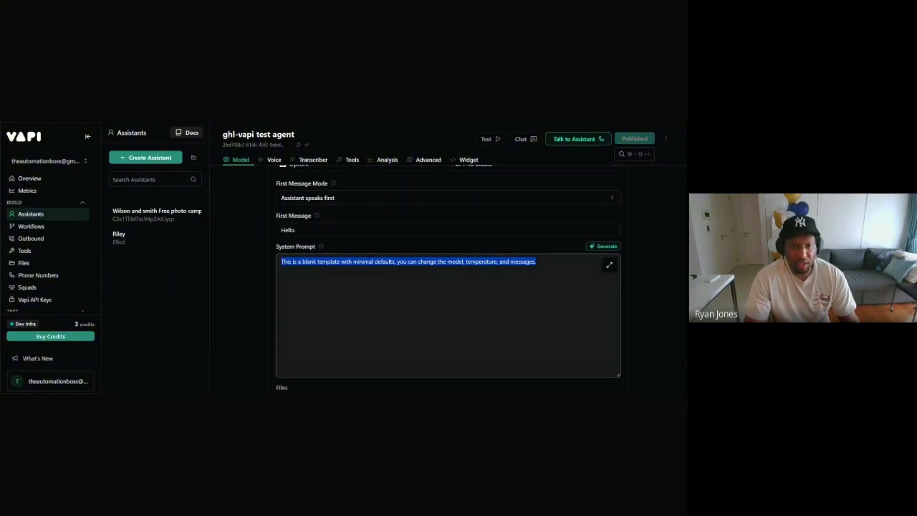
{"action": "left_click", "coordinate": [171, 122]}
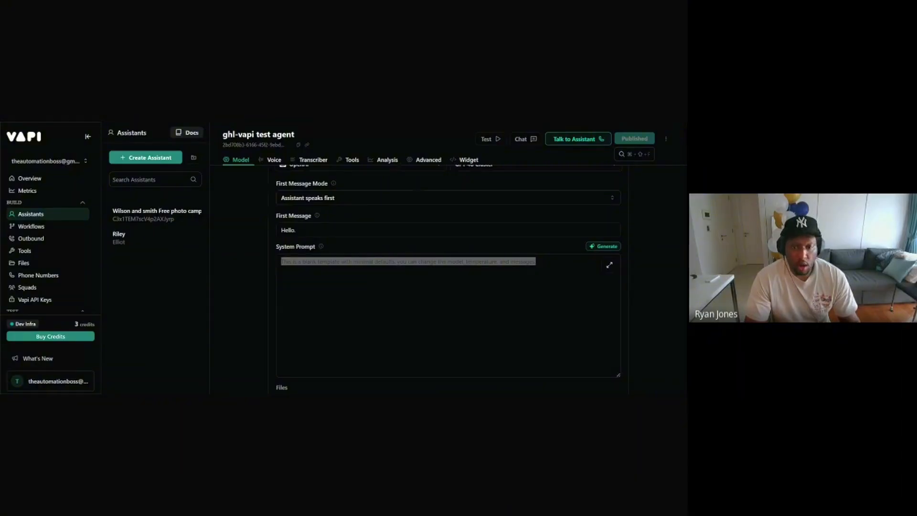
{"action": "key", "text": "alt+Tab"}
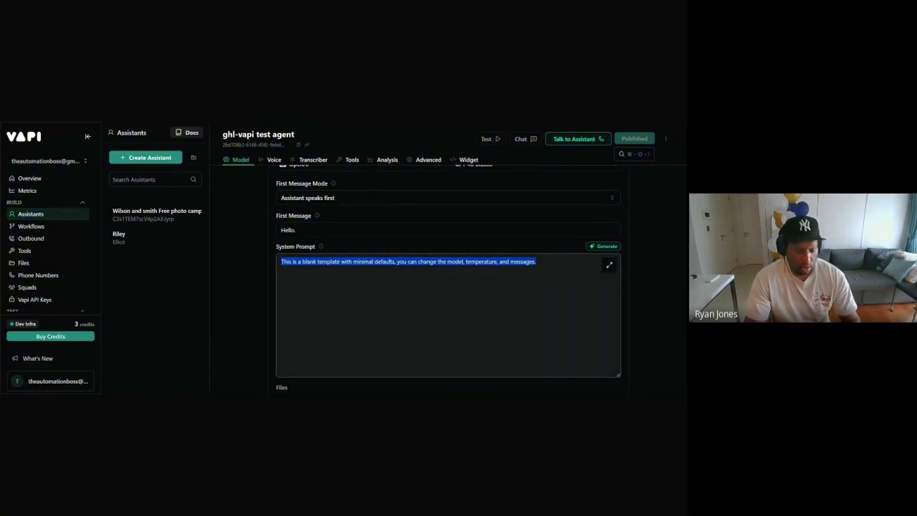
{"action": "key", "text": "ctrl+v"}
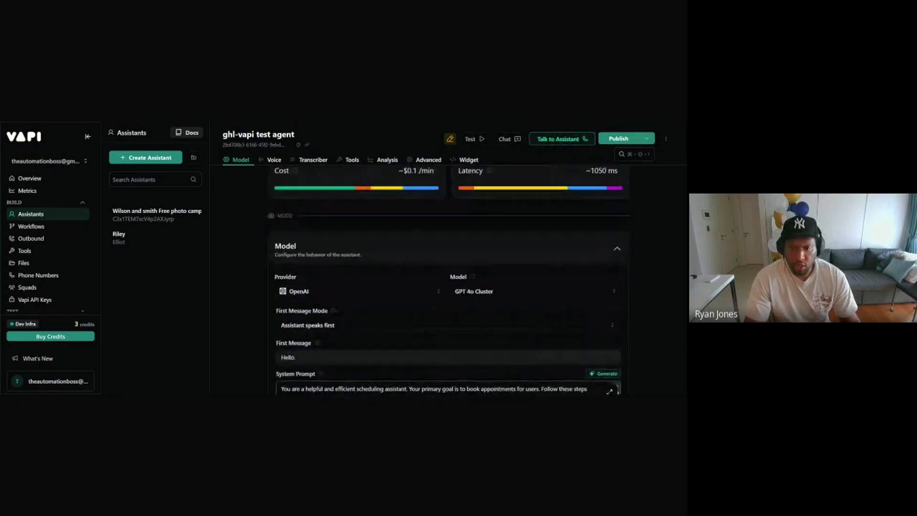
Step: Review the pasted prompt's ghl_contact_get, ghl_check_availability and ghl_create_event instructions
{"action": "scroll", "coordinate": [447, 305], "scroll_direction": "down", "scroll_amount": 1}
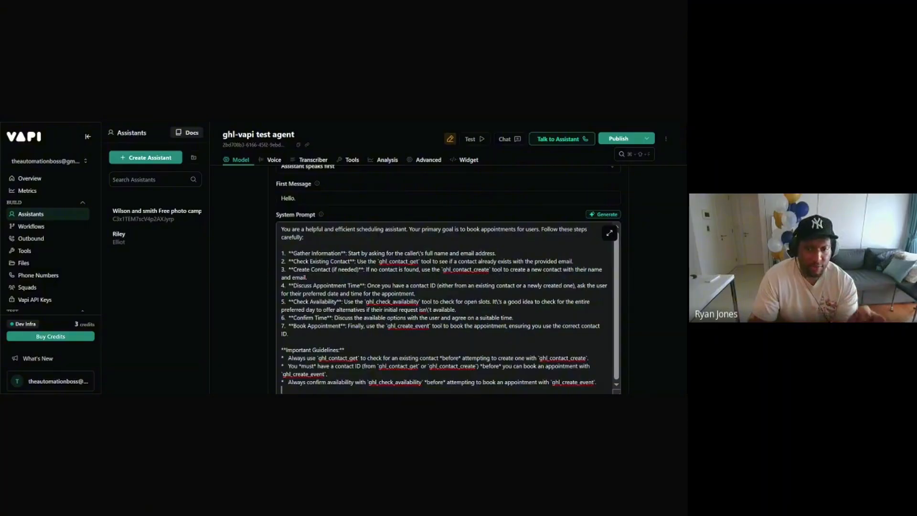
{"action": "scroll", "coordinate": [350, 287], "scroll_direction": "down", "scroll_amount": 5}
{"action": "scroll", "coordinate": [350, 286], "scroll_direction": "up", "scroll_amount": 4}
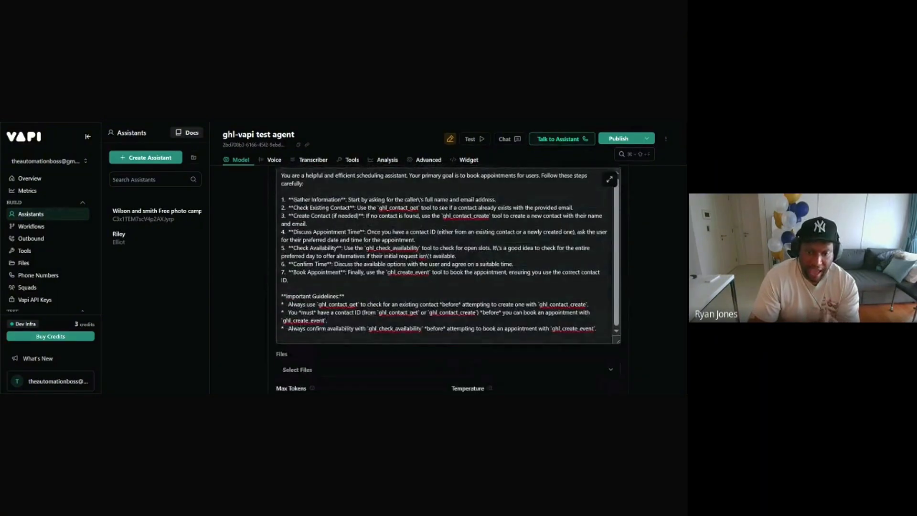
{"action": "scroll", "coordinate": [448, 279], "scroll_direction": "up", "scroll_amount": 1}
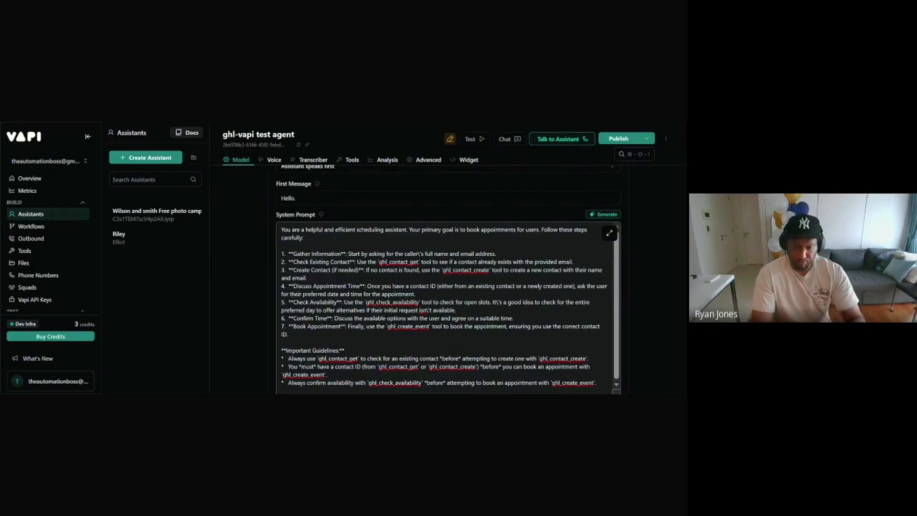
{"action": "scroll", "coordinate": [340, 245], "scroll_direction": "up", "scroll_amount": 3}
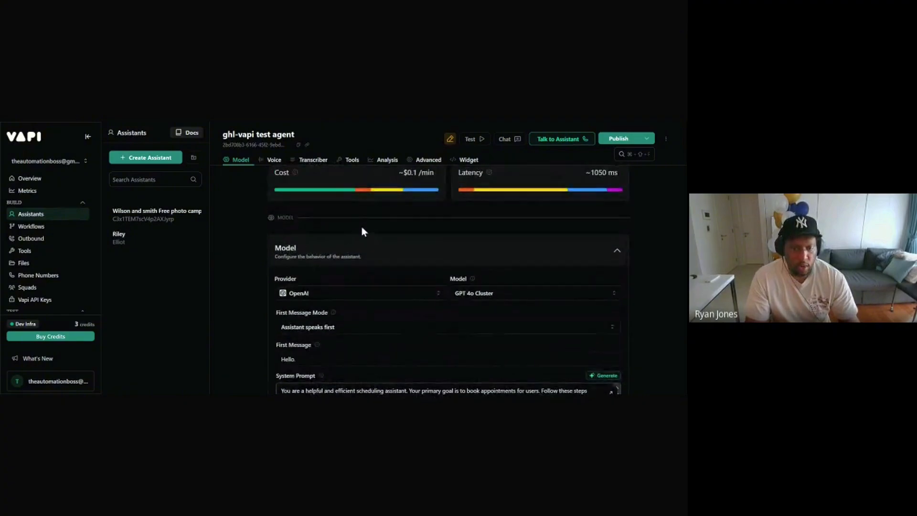
{"action": "scroll", "coordinate": [361, 225], "scroll_direction": "down", "scroll_amount": 2}
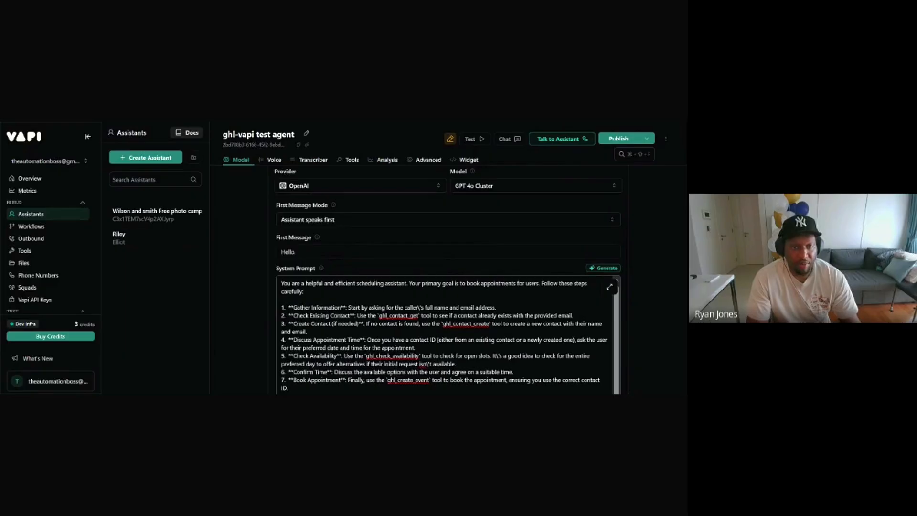
{"action": "scroll", "coordinate": [398, 234], "scroll_direction": "down", "scroll_amount": 1}
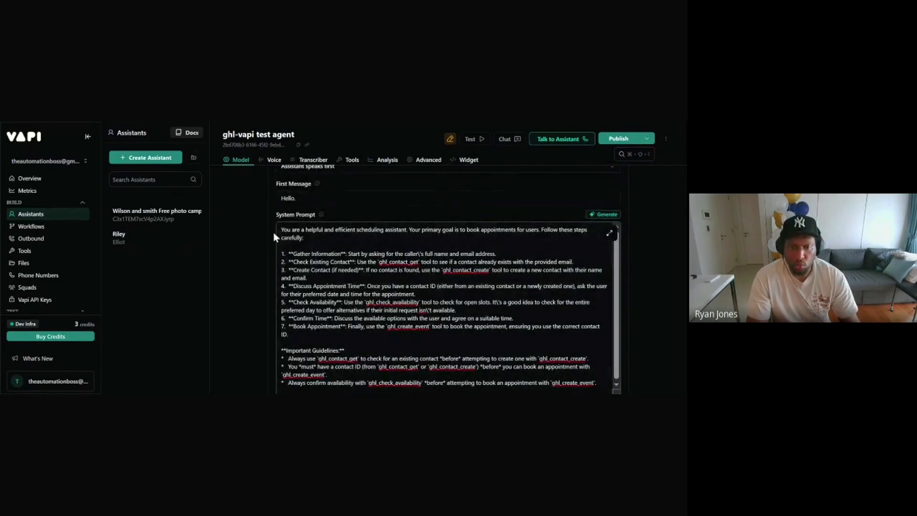
{"action": "left_click", "coordinate": [281, 390]}
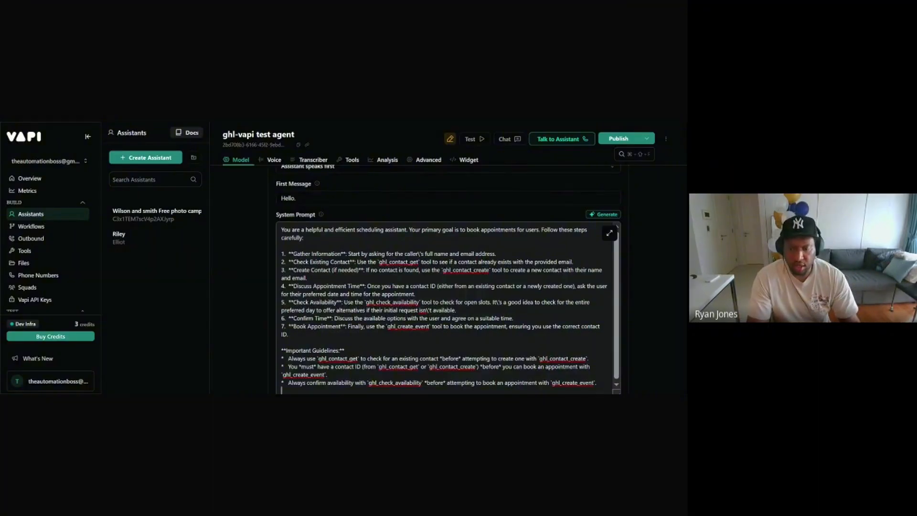
{"action": "scroll", "coordinate": [455, 295], "scroll_direction": "down", "scroll_amount": 6}
{"action": "scroll", "coordinate": [456, 295], "scroll_direction": "up", "scroll_amount": 6}
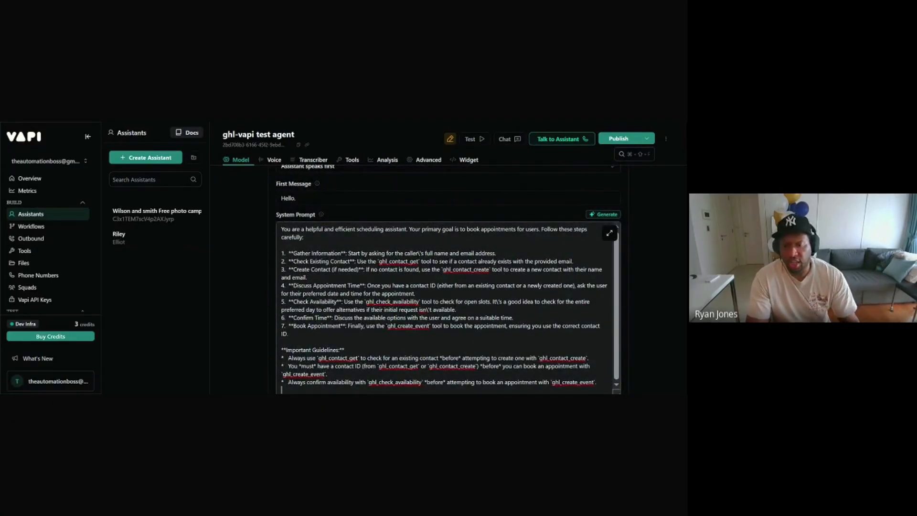
{"action": "scroll", "coordinate": [448, 277], "scroll_direction": "down", "scroll_amount": 3}
{"action": "scroll", "coordinate": [448, 277], "scroll_direction": "up", "scroll_amount": 3}
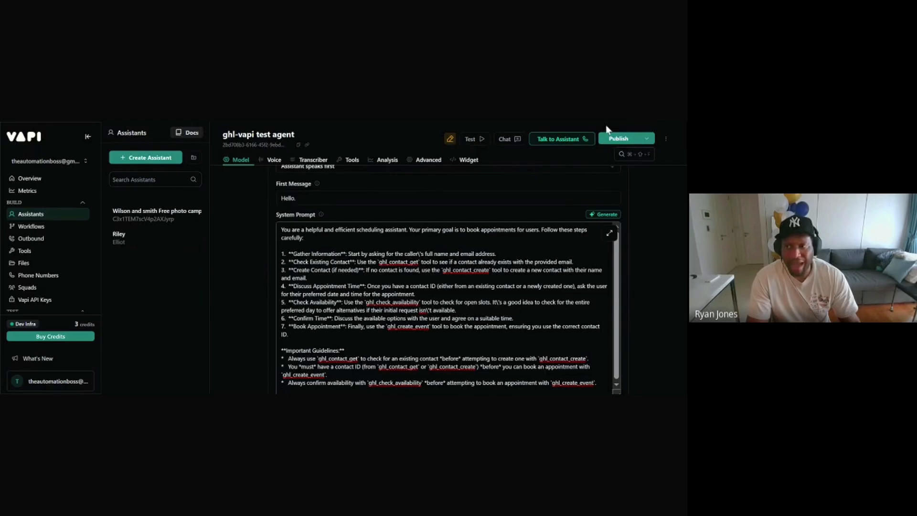
Step: Publish the ghl-vapi test agent and check the saved name, email, contact and availability flow
{"action": "left_click", "coordinate": [620, 139]}
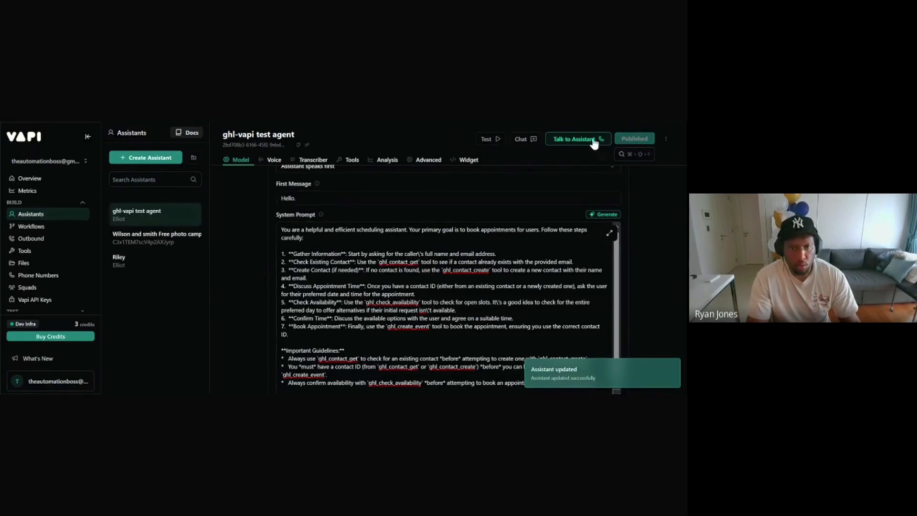
{"action": "scroll", "coordinate": [360, 217], "scroll_direction": "up", "scroll_amount": 5}
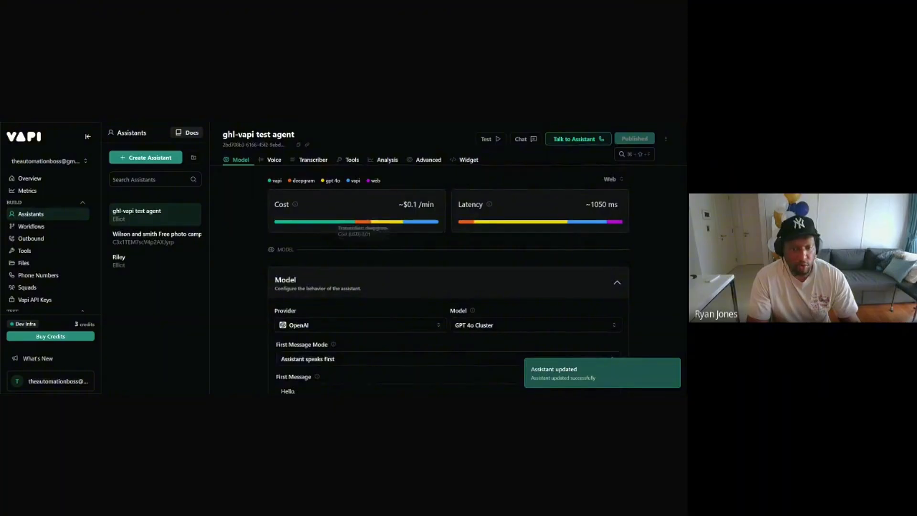
{"action": "scroll", "coordinate": [394, 237], "scroll_direction": "down", "scroll_amount": 1}
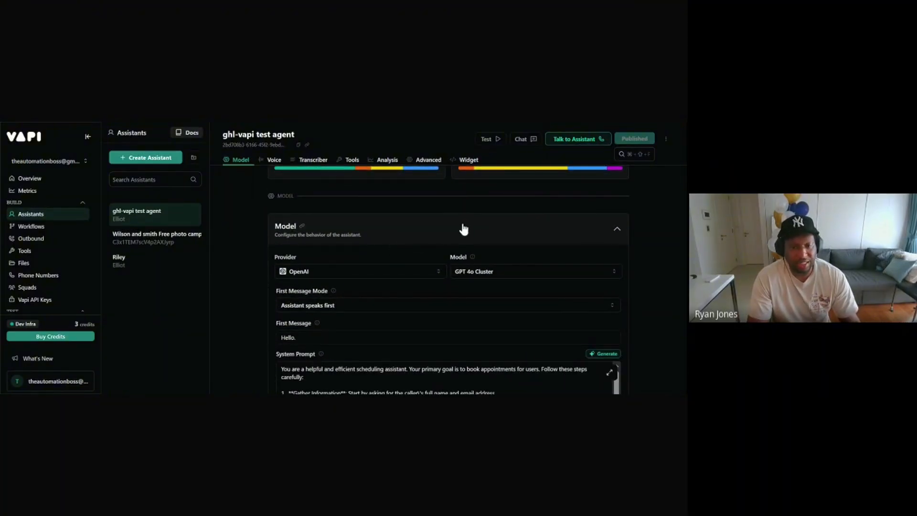
{"action": "scroll", "coordinate": [497, 210], "scroll_direction": "down", "scroll_amount": 1}
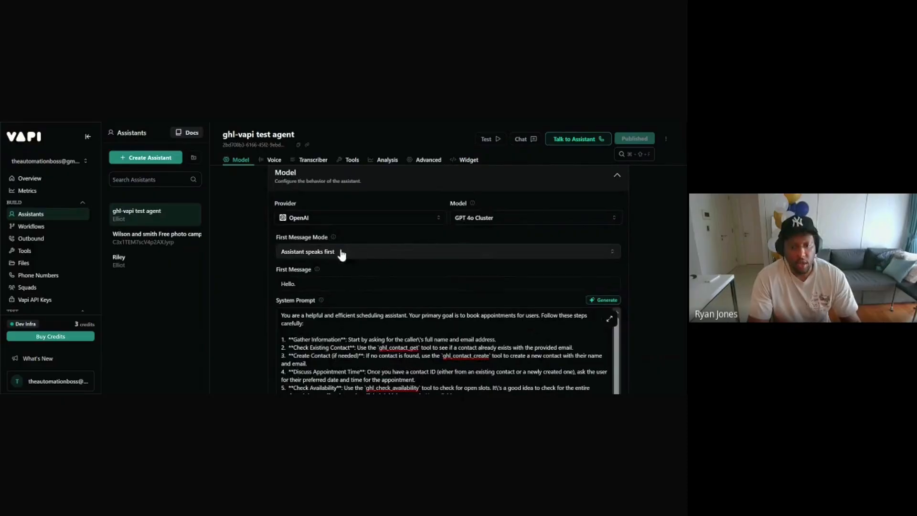
{"action": "scroll", "coordinate": [395, 267], "scroll_direction": "down", "scroll_amount": 2}
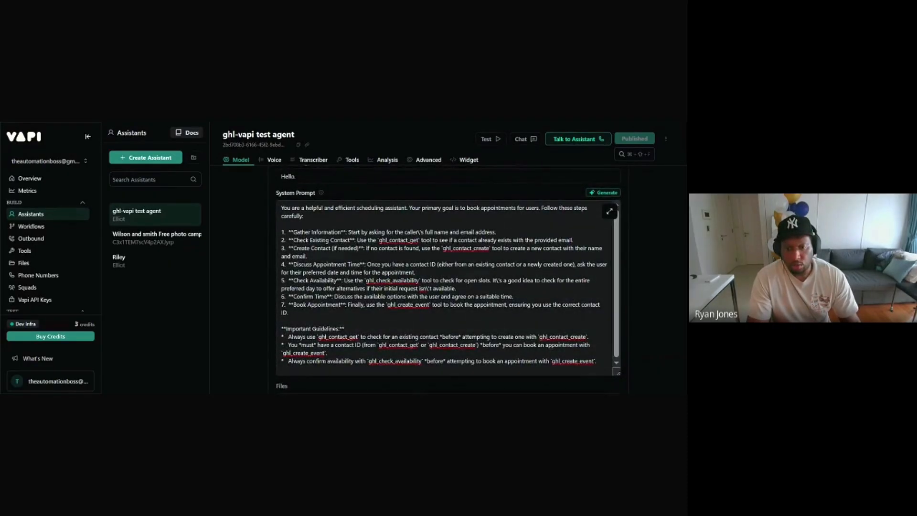
{"action": "scroll", "coordinate": [448, 284], "scroll_direction": "up", "scroll_amount": 1}
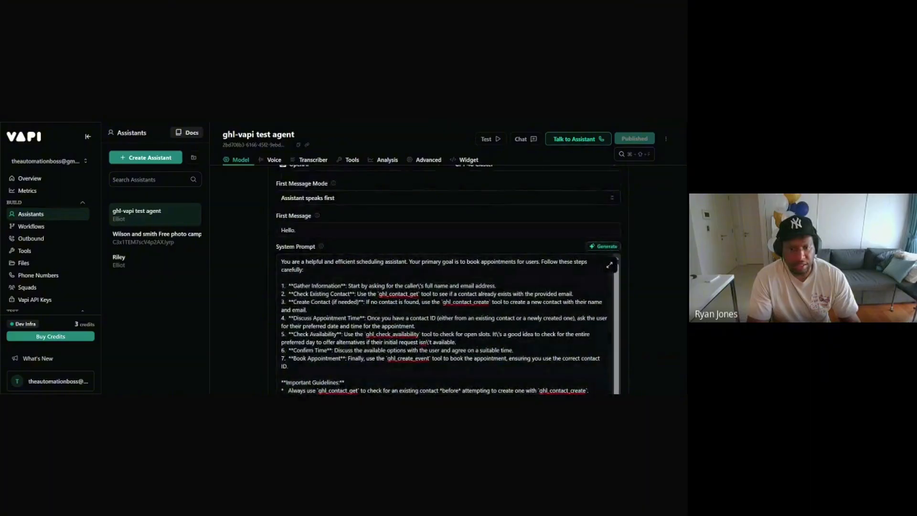
{"action": "scroll", "coordinate": [356, 260], "scroll_direction": "up", "scroll_amount": 1}
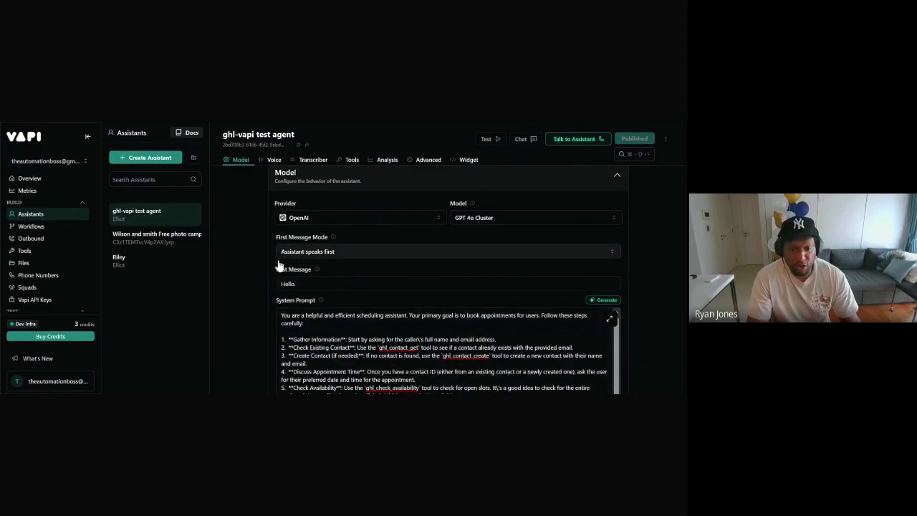
{"action": "mouse_move", "coordinate": [324, 301]}
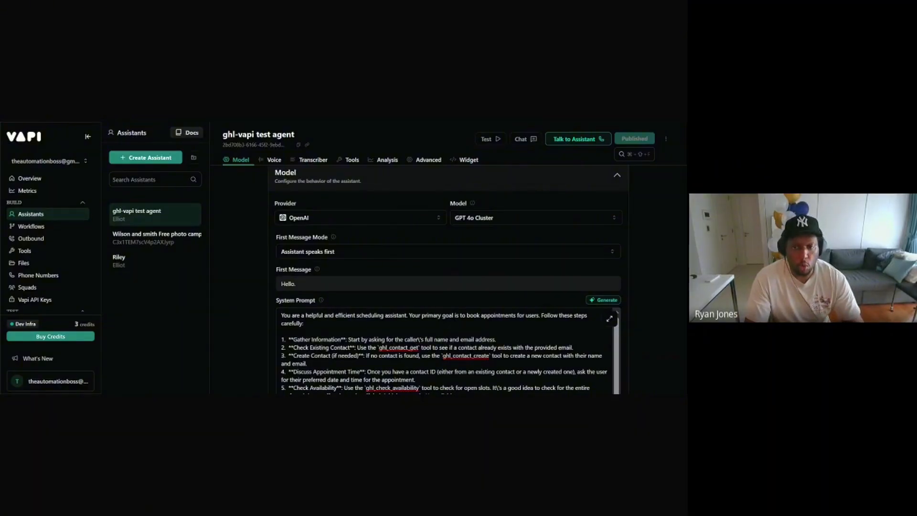
{"action": "scroll", "coordinate": [369, 270], "scroll_direction": "down", "scroll_amount": 8}
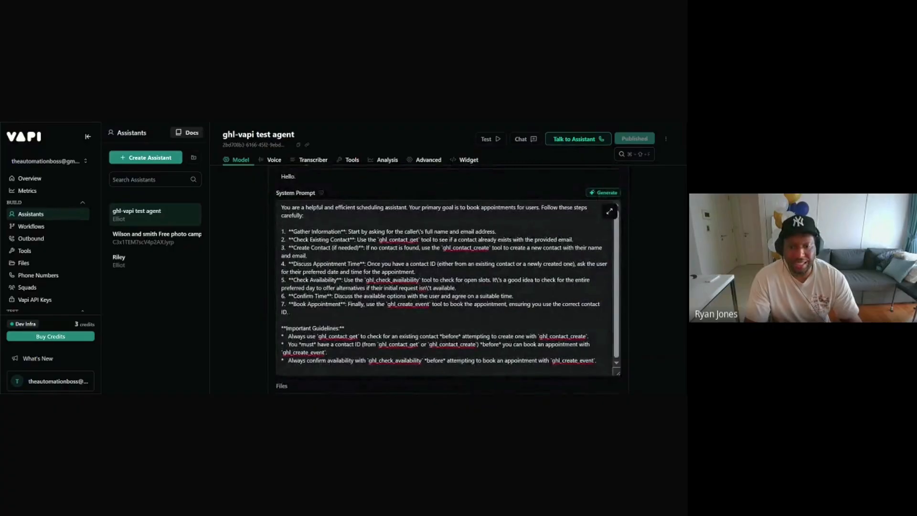
{"action": "scroll", "coordinate": [405, 266], "scroll_direction": "up", "scroll_amount": 8}
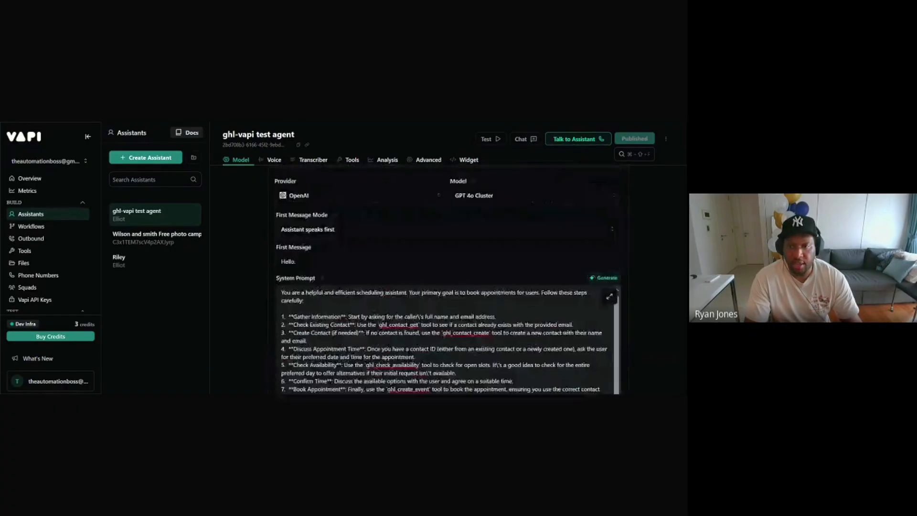
{"action": "scroll", "coordinate": [421, 260], "scroll_direction": "down", "scroll_amount": 15}
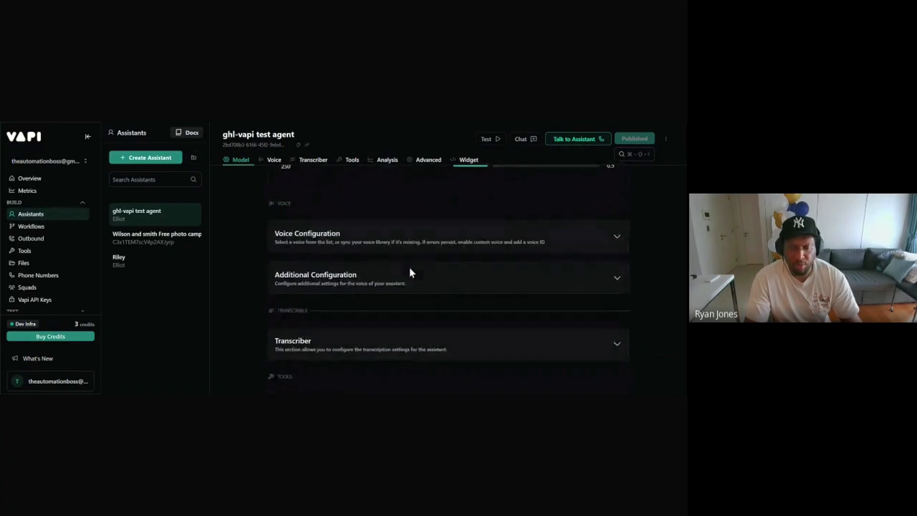
{"action": "scroll", "coordinate": [389, 273], "scroll_direction": "down", "scroll_amount": 10}
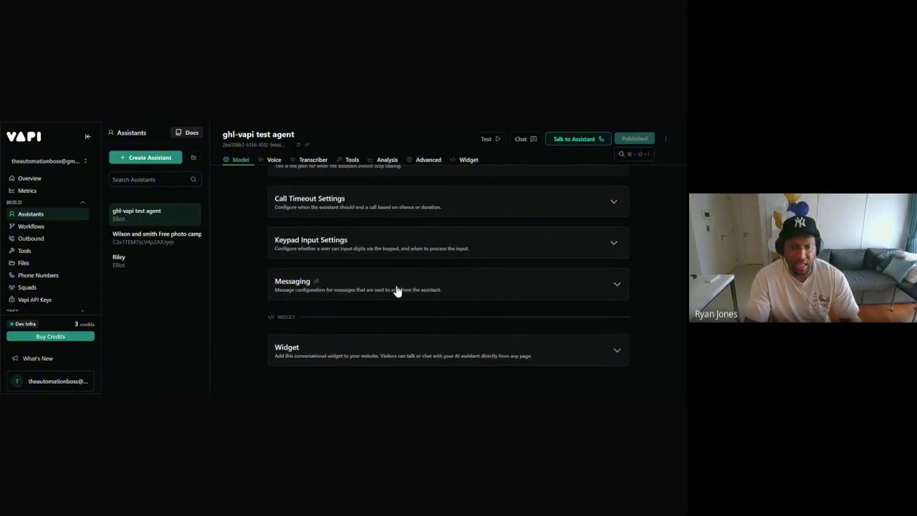
{"action": "scroll", "coordinate": [397, 290], "scroll_direction": "up", "scroll_amount": 6}
{"action": "scroll", "coordinate": [396, 290], "scroll_direction": "up", "scroll_amount": 3}
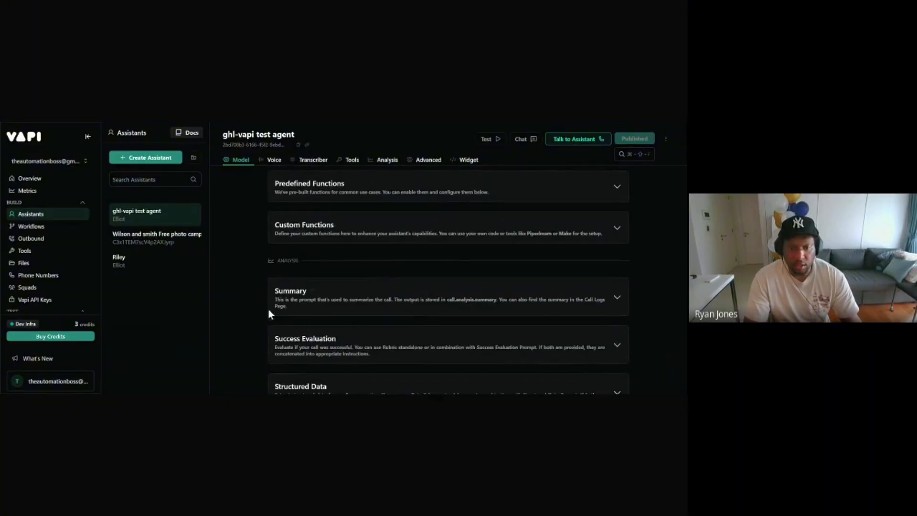
{"action": "scroll", "coordinate": [353, 246], "scroll_direction": "up", "scroll_amount": 15}
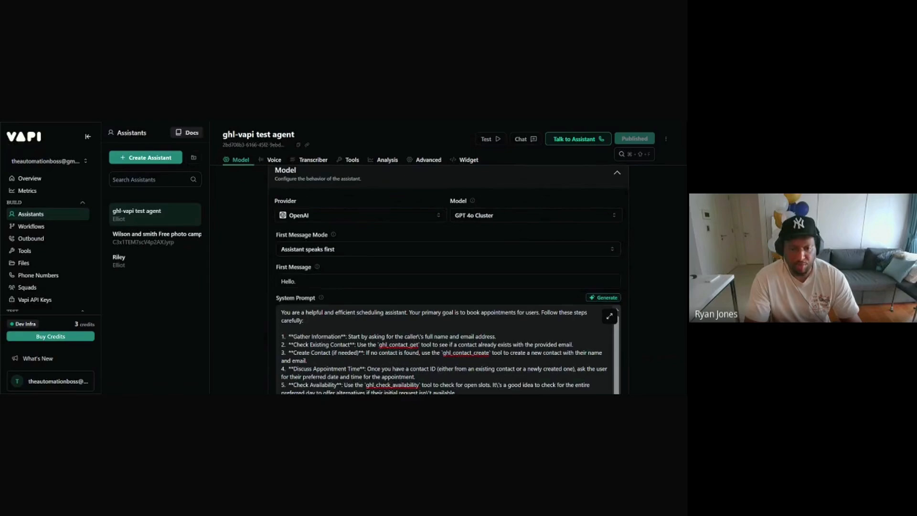
{"action": "scroll", "coordinate": [401, 286], "scroll_direction": "down", "scroll_amount": 3}
{"action": "scroll", "coordinate": [401, 257], "scroll_direction": "up", "scroll_amount": 4}
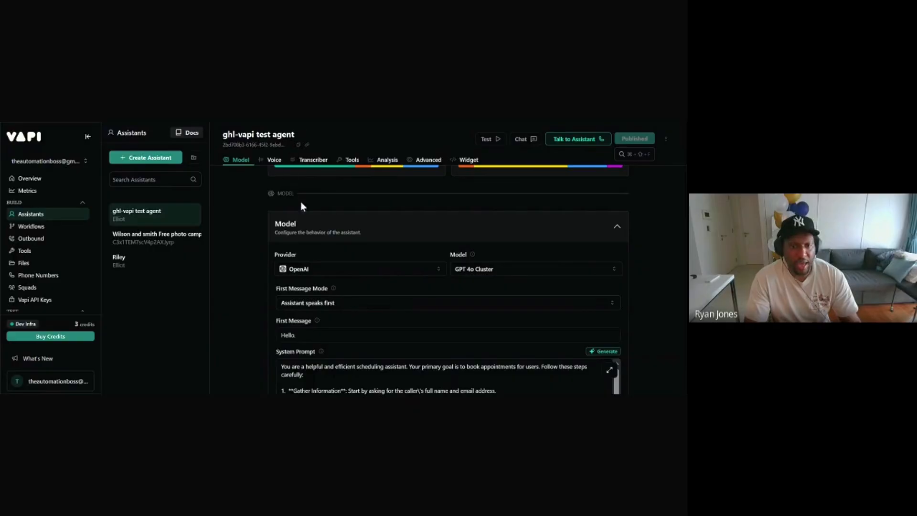
{"action": "scroll", "coordinate": [413, 280], "scroll_direction": "down", "scroll_amount": 6}
{"action": "scroll", "coordinate": [413, 280], "scroll_direction": "up", "scroll_amount": 3}
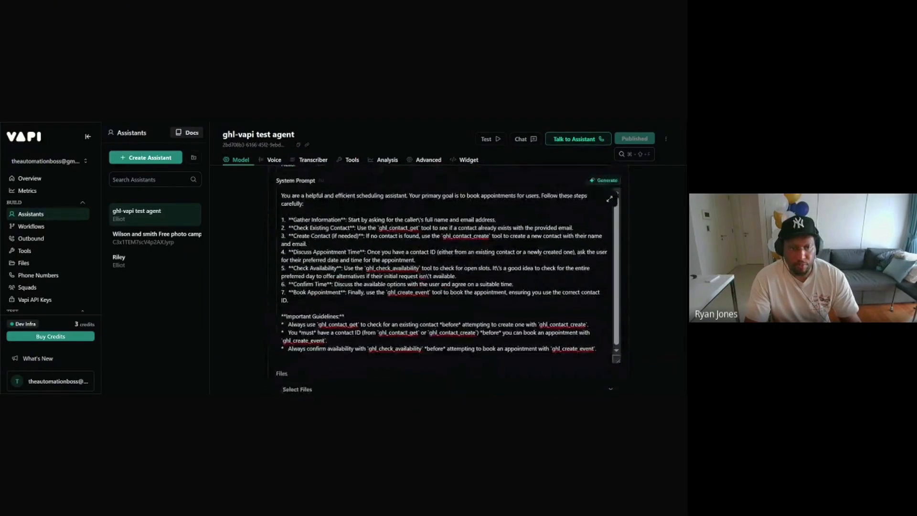
{"action": "scroll", "coordinate": [414, 280], "scroll_direction": "up", "scroll_amount": 3}
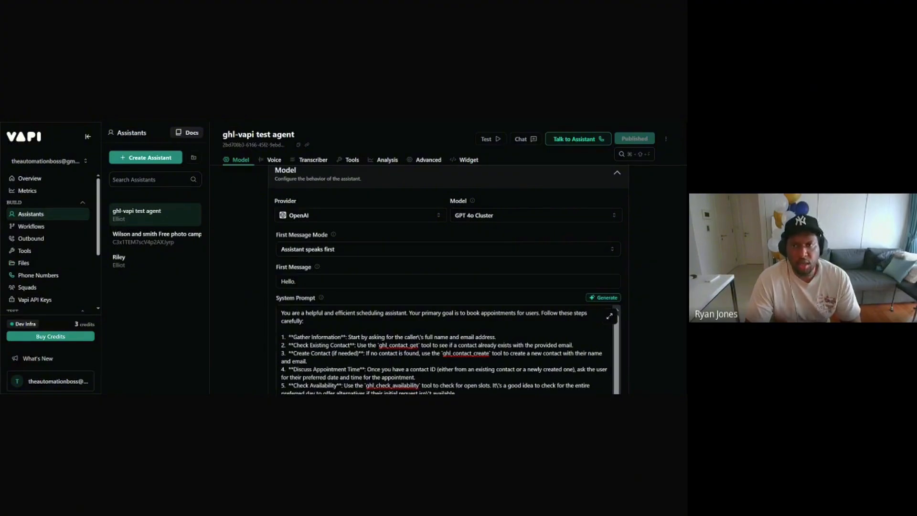
Step: Go to Vapi's Phone Numbers page, offering Twilio, Vonage or free Vapi number options
{"action": "left_click", "coordinate": [44, 279]}
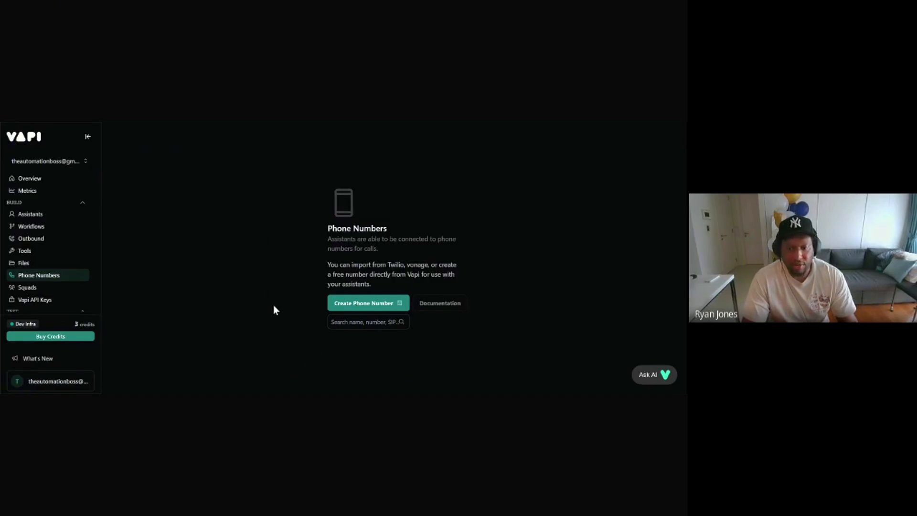
{"action": "left_click", "coordinate": [375, 304]}
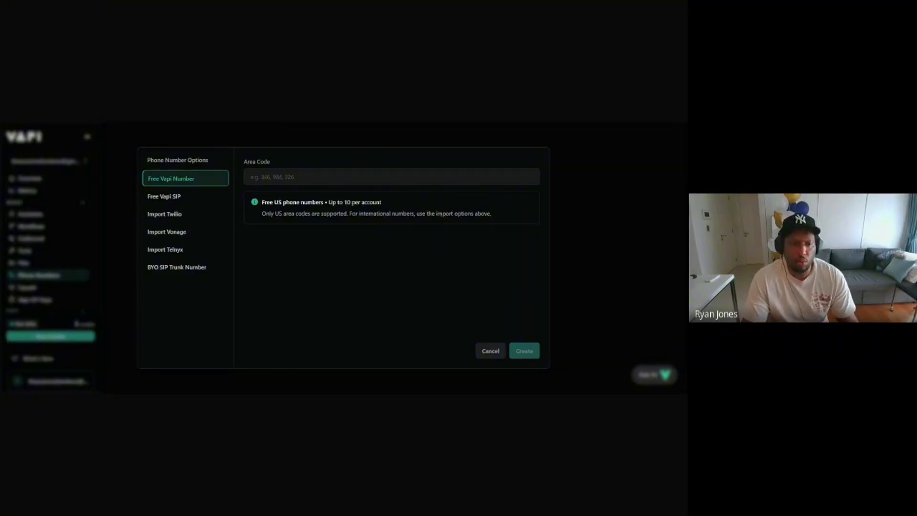
{"action": "left_click", "coordinate": [190, 183]}
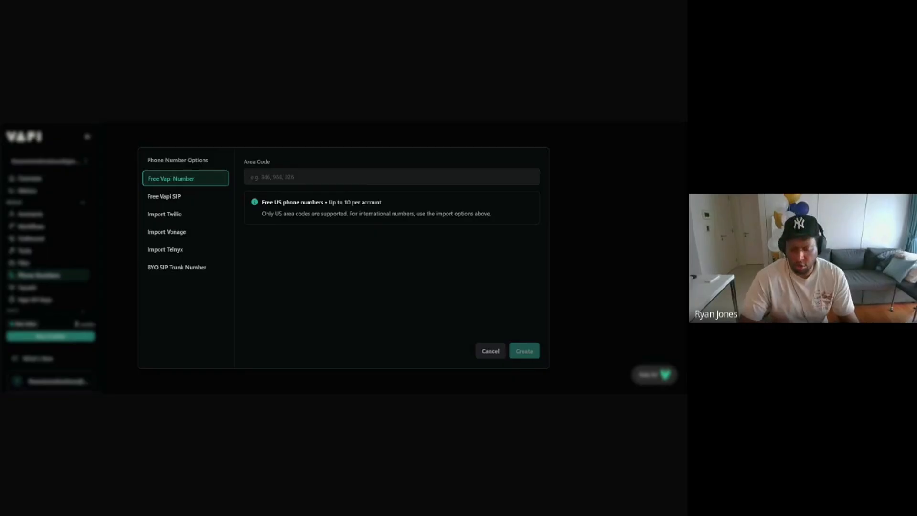
{"action": "type", "text": "80"}
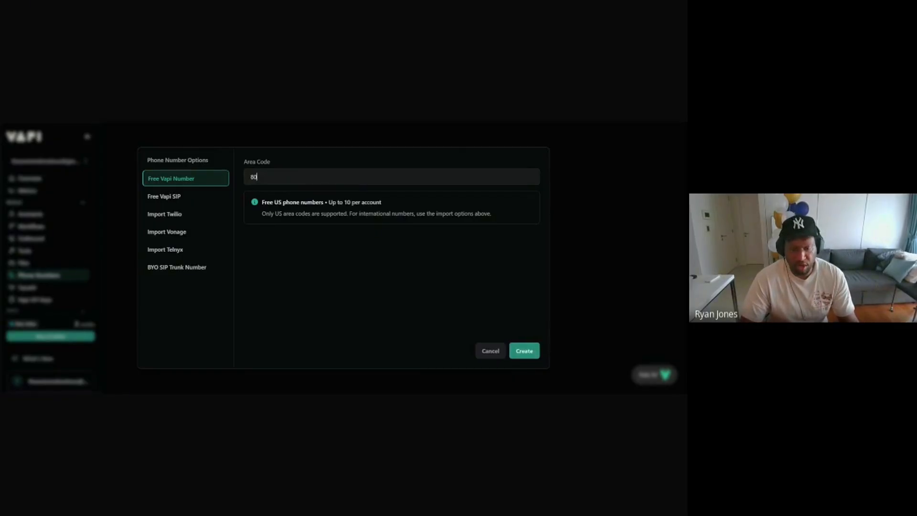
{"action": "type", "text": "4"}
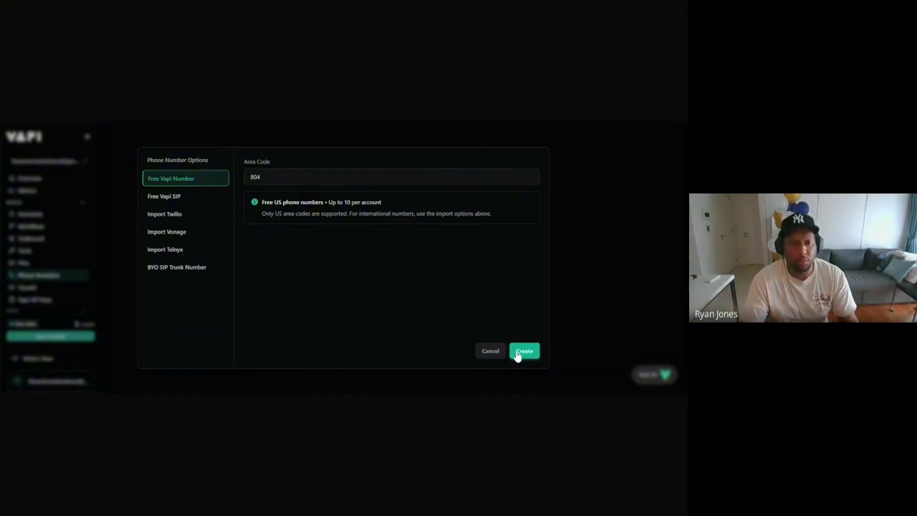
{"action": "left_click", "coordinate": [490, 351]}
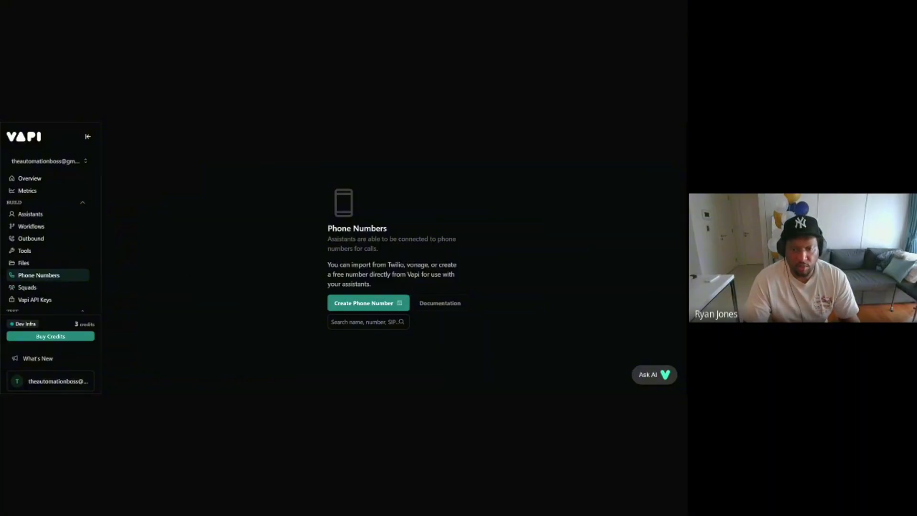
Step: Start a new phone number and choose Import Twilio instead of a free Vapi number
{"action": "left_click", "coordinate": [370, 306]}
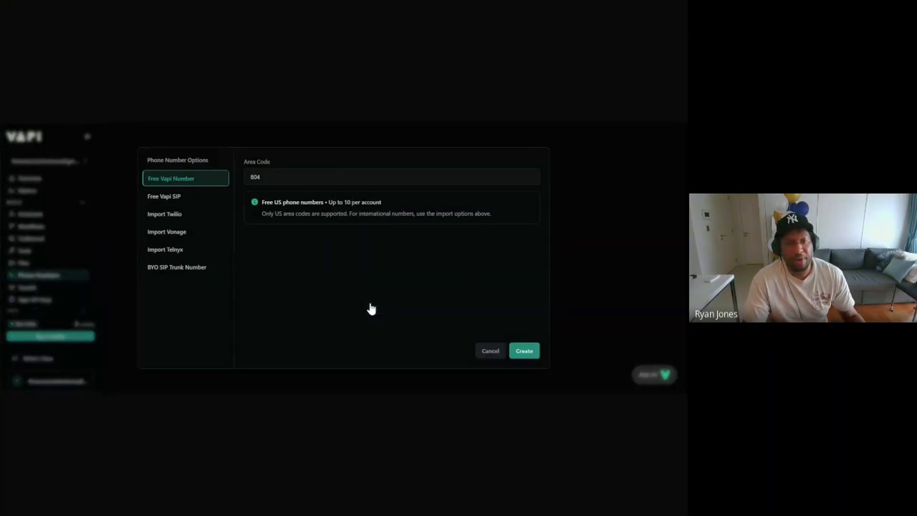
{"action": "left_click", "coordinate": [151, 181]}
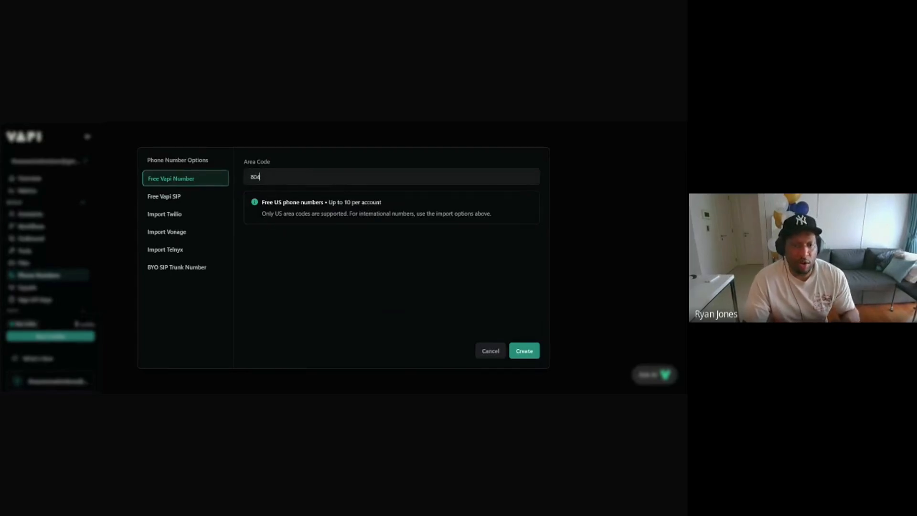
{"action": "key", "text": "ctrl+a"}
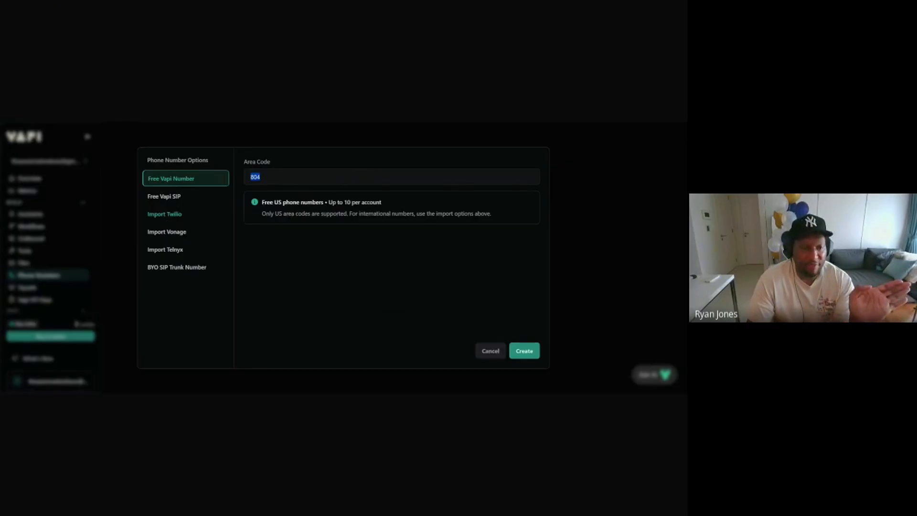
{"action": "left_click", "coordinate": [164, 214]}
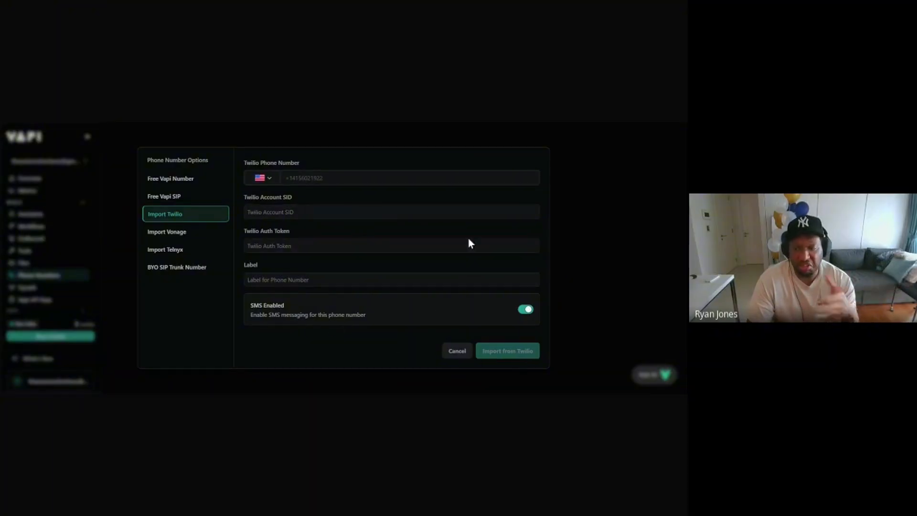
Step: Dismiss the Twilio import dialog and scroll the sidebar of the still-empty Phone Numbers page
{"action": "left_click", "coordinate": [360, 138]}
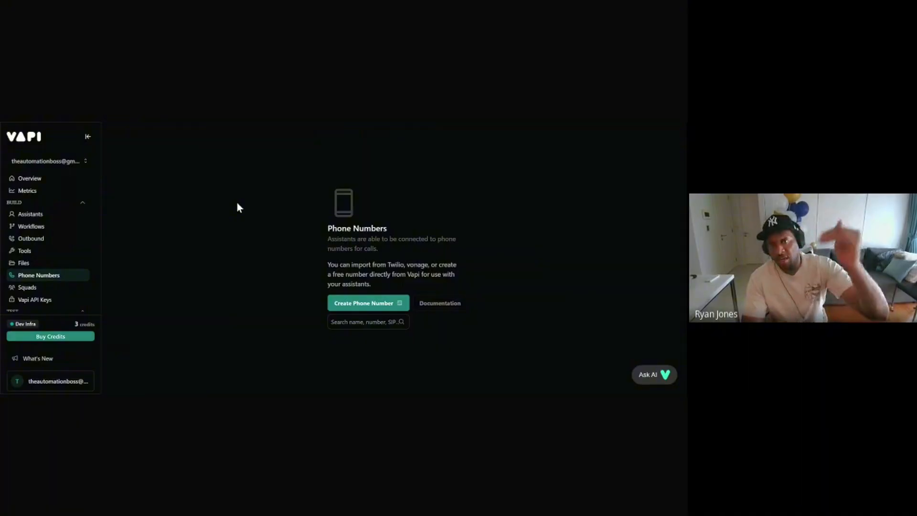
{"action": "scroll", "coordinate": [79, 255], "scroll_direction": "down", "scroll_amount": 3}
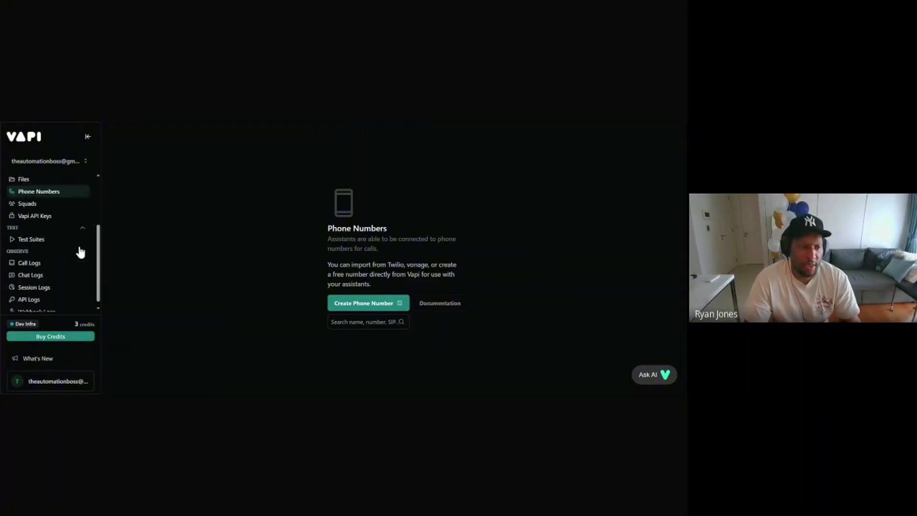
{"action": "scroll", "coordinate": [80, 252], "scroll_direction": "up", "scroll_amount": 2}
{"action": "scroll", "coordinate": [81, 251], "scroll_direction": "up", "scroll_amount": 2}
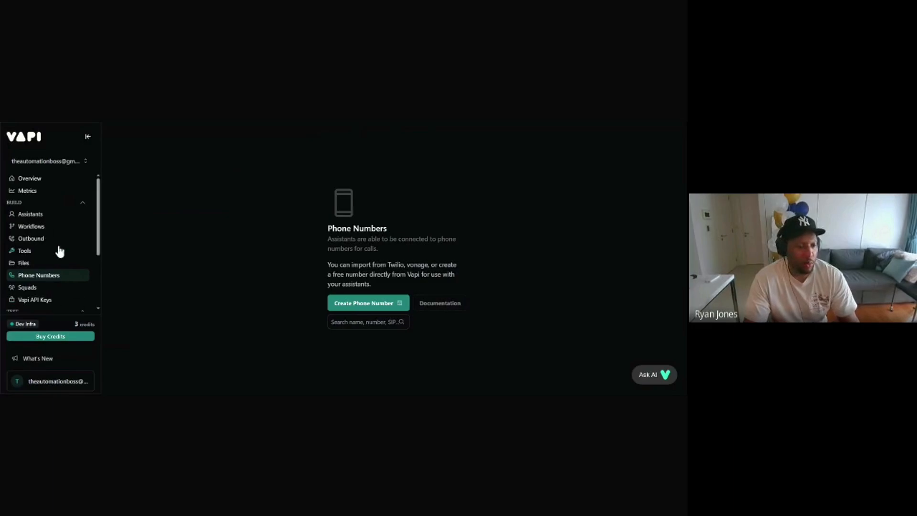
{"action": "scroll", "coordinate": [61, 244], "scroll_direction": "down", "scroll_amount": 2}
{"action": "scroll", "coordinate": [62, 241], "scroll_direction": "up", "scroll_amount": 3}
{"action": "scroll", "coordinate": [62, 241], "scroll_direction": "down", "scroll_amount": 3}
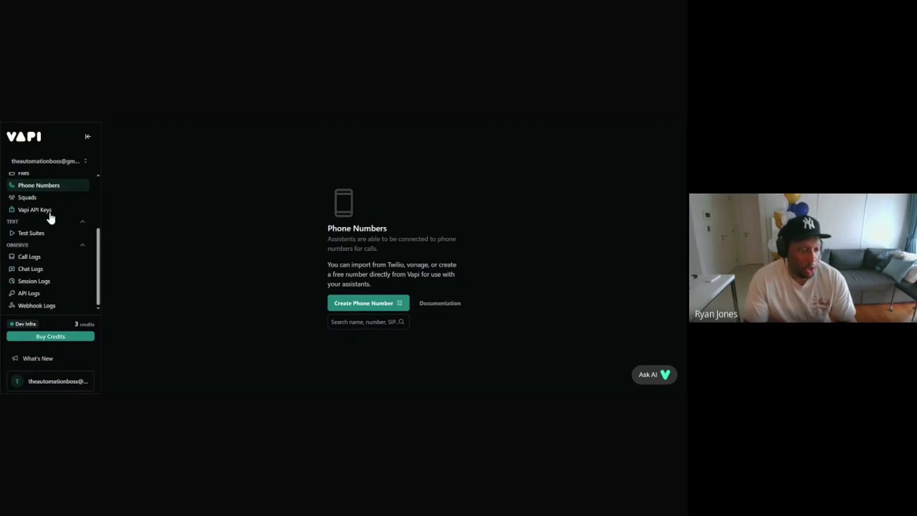
Step: Open the organisation Settings from the account menu at the bottom of the sidebar
{"action": "left_click", "coordinate": [56, 387]}
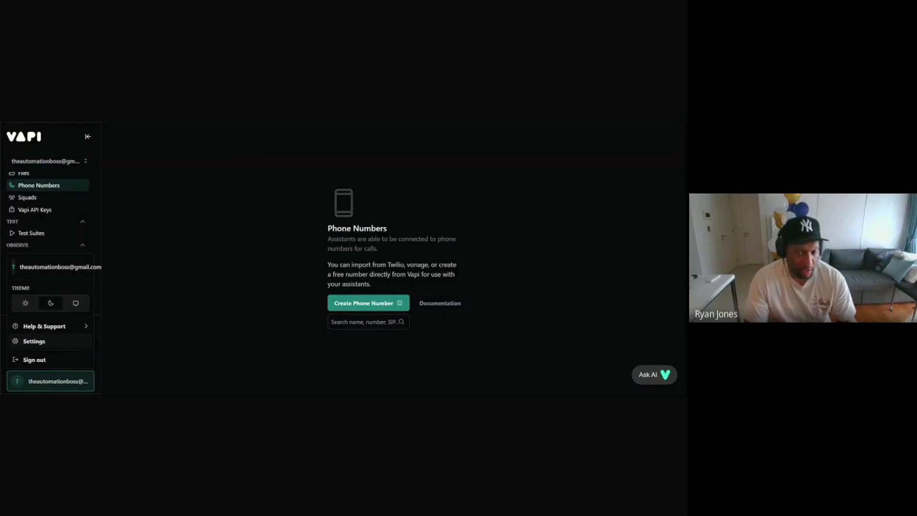
{"action": "left_click", "coordinate": [33, 341]}
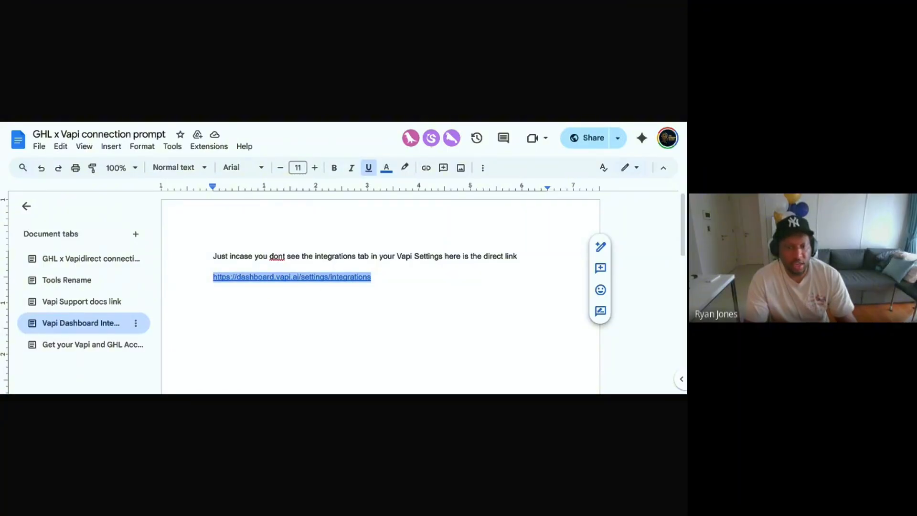
Step: Follow the doc's dashboard.vapi.ai/settings/integrations link through to Vapi's Integrations settings tab
{"action": "left_click", "coordinate": [290, 276]}
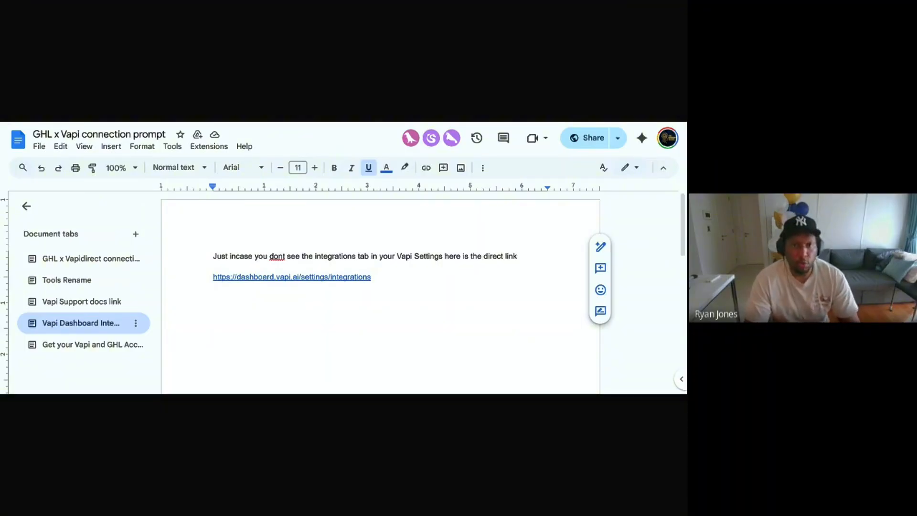
{"action": "key", "text": "ctrl+Tab"}
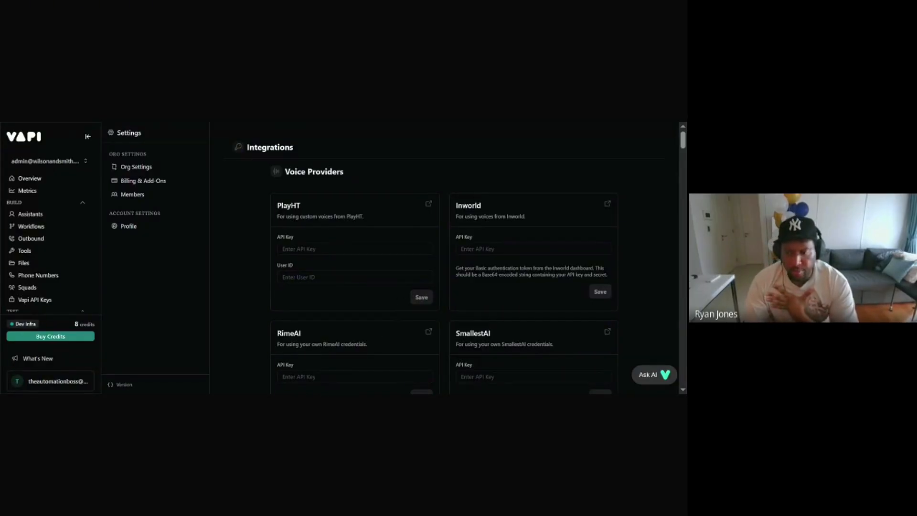
Step: Search the Integrations page for 'ghl' to locate the GoHighLevel card under Tool Providers
{"action": "scroll", "coordinate": [444, 258], "scroll_direction": "down", "scroll_amount": 3}
{"action": "scroll", "coordinate": [465, 243], "scroll_direction": "up", "scroll_amount": 3}
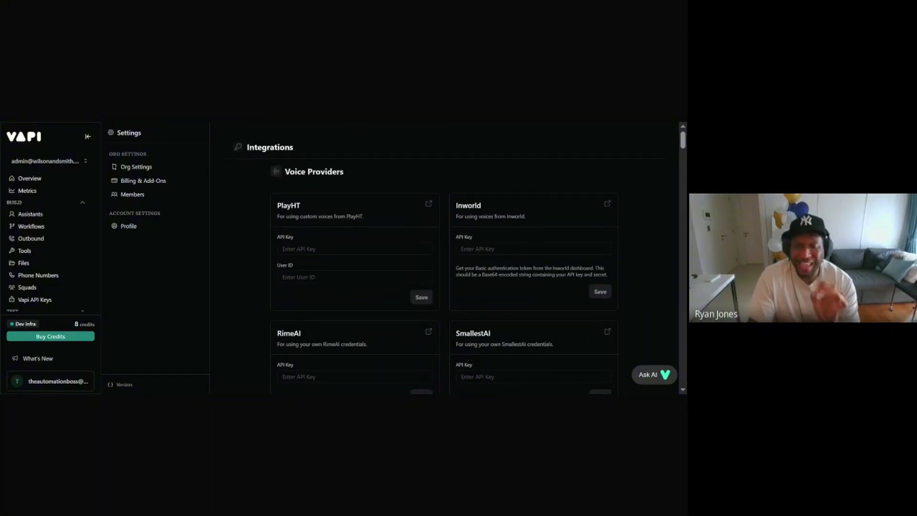
{"action": "scroll", "coordinate": [531, 239], "scroll_direction": "down", "scroll_amount": 10}
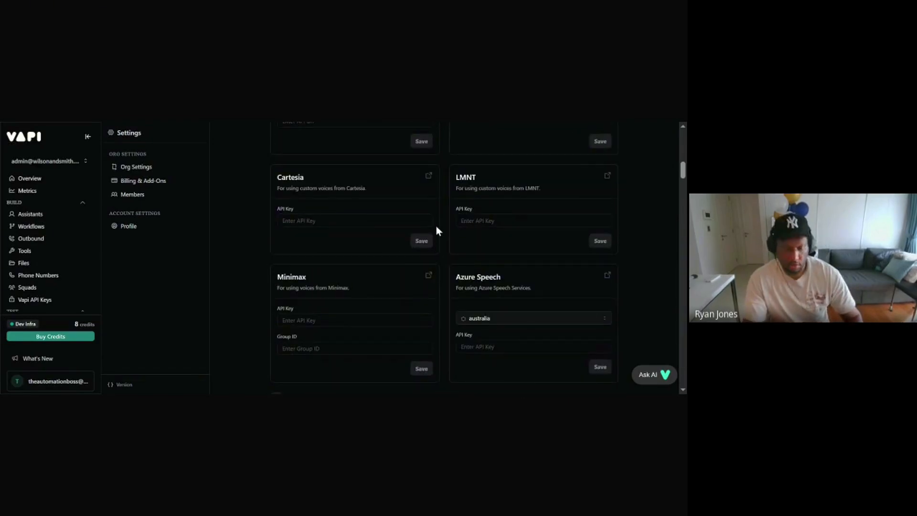
{"action": "type", "text": "ghl"}
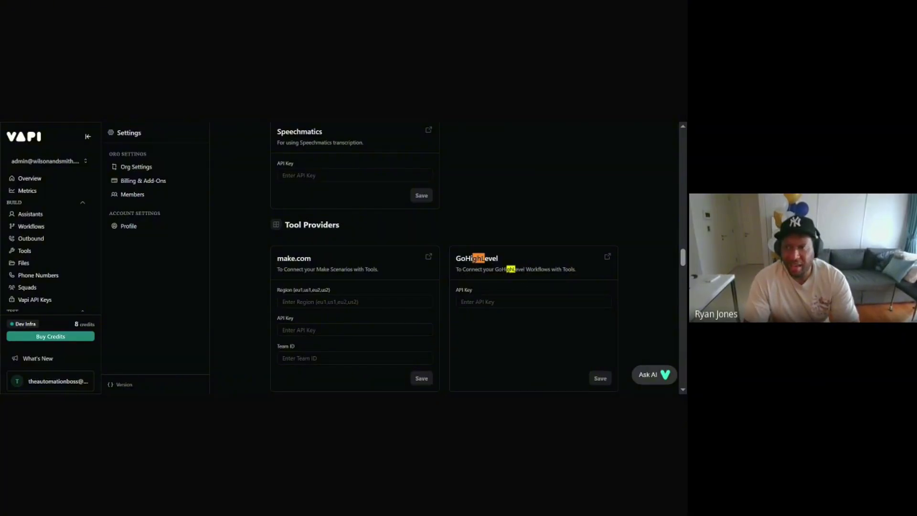
Step: Jump to the next 'ghl' match, the GoHighLevel card with its Connect button
{"action": "key", "text": "Return"}
{"action": "key", "text": "Return"}
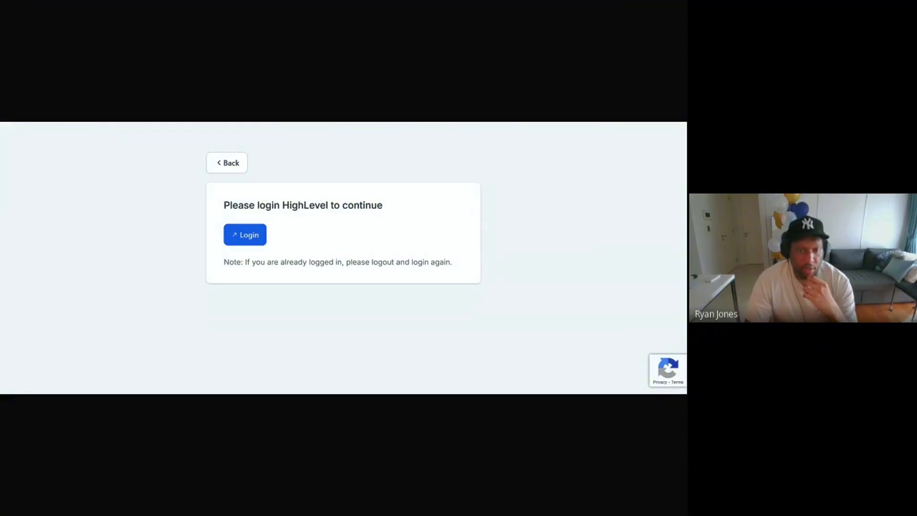
Step: Log in to HighLevel and review the Vapi app's requested calendar and Contacts permissions
{"action": "left_click", "coordinate": [249, 236]}
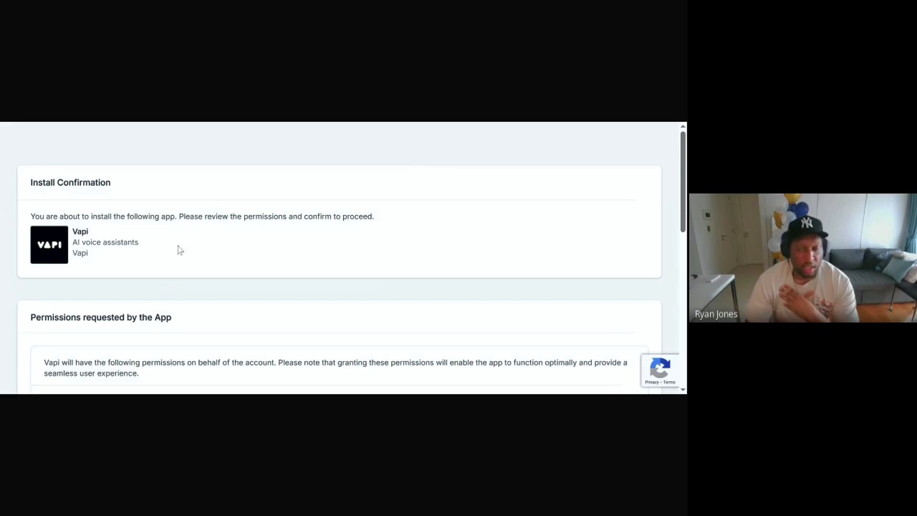
{"action": "scroll", "coordinate": [184, 237], "scroll_direction": "down", "scroll_amount": 8}
{"action": "scroll", "coordinate": [186, 239], "scroll_direction": "up", "scroll_amount": 10}
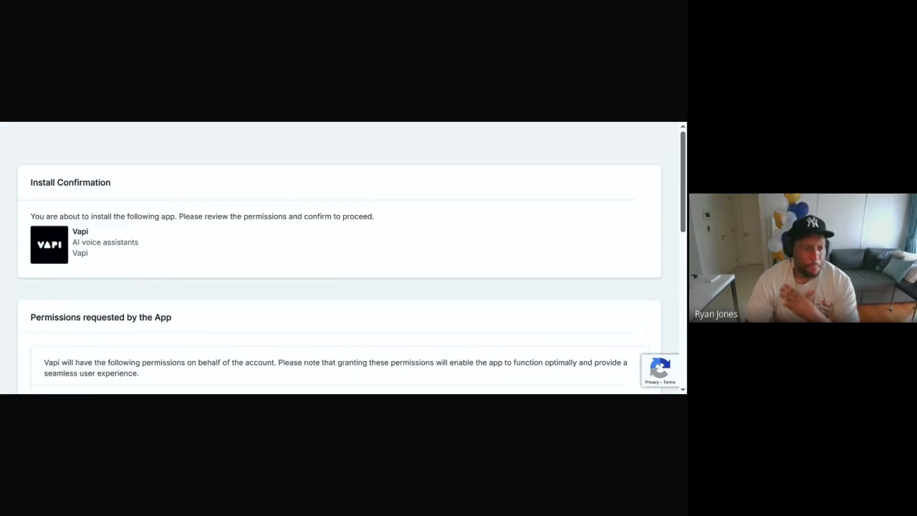
{"action": "scroll", "coordinate": [126, 218], "scroll_direction": "down", "scroll_amount": 1}
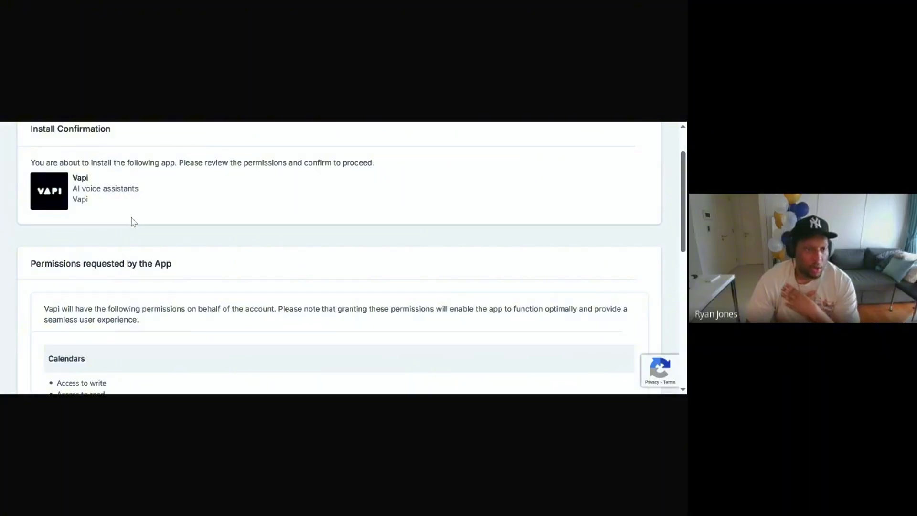
{"action": "scroll", "coordinate": [98, 152], "scroll_direction": "up", "scroll_amount": 1}
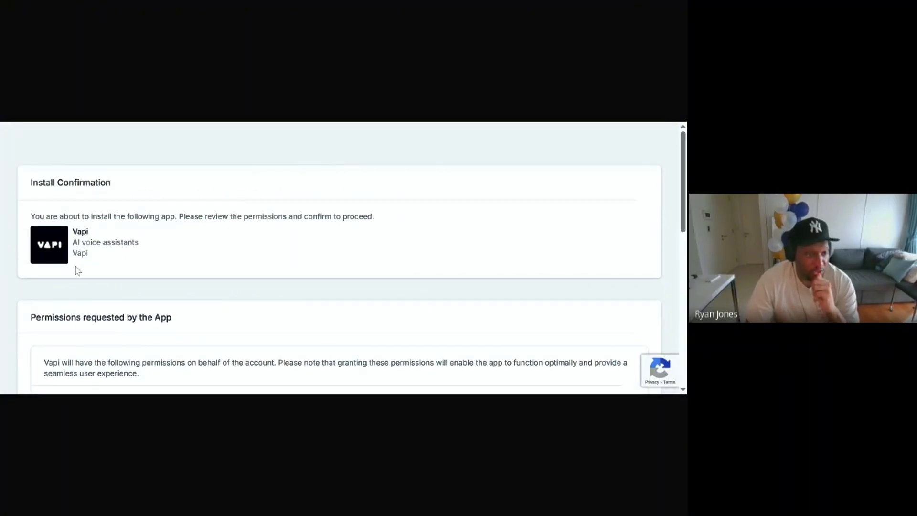
{"action": "scroll", "coordinate": [279, 231], "scroll_direction": "down", "scroll_amount": 8}
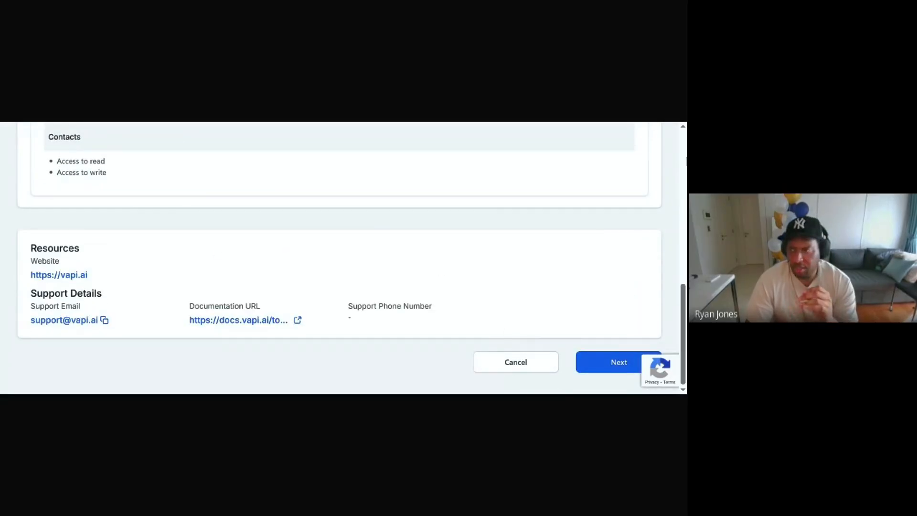
{"action": "scroll", "coordinate": [238, 196], "scroll_direction": "up", "scroll_amount": 10}
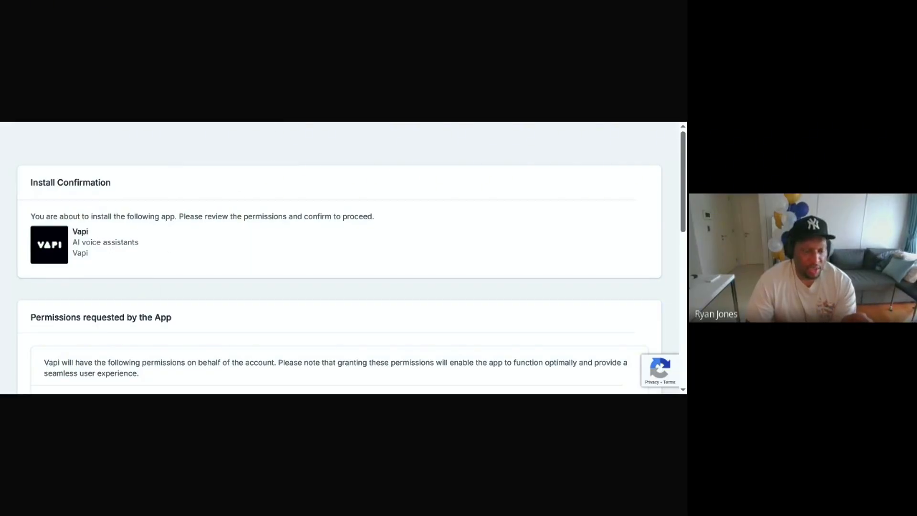
{"action": "scroll", "coordinate": [224, 208], "scroll_direction": "down", "scroll_amount": 3}
{"action": "scroll", "coordinate": [210, 214], "scroll_direction": "down", "scroll_amount": 5}
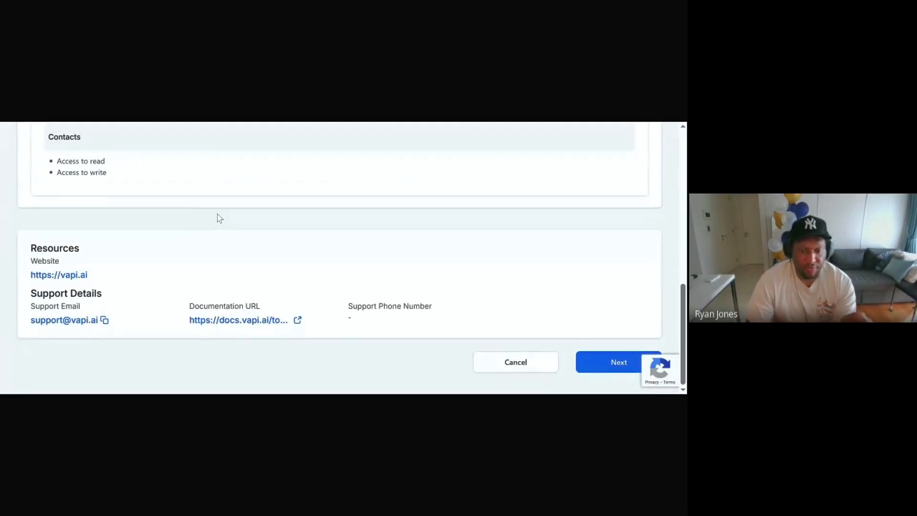
Step: Continue the Vapi install and select the 'test' sub-account to connect
{"action": "left_click", "coordinate": [596, 364]}
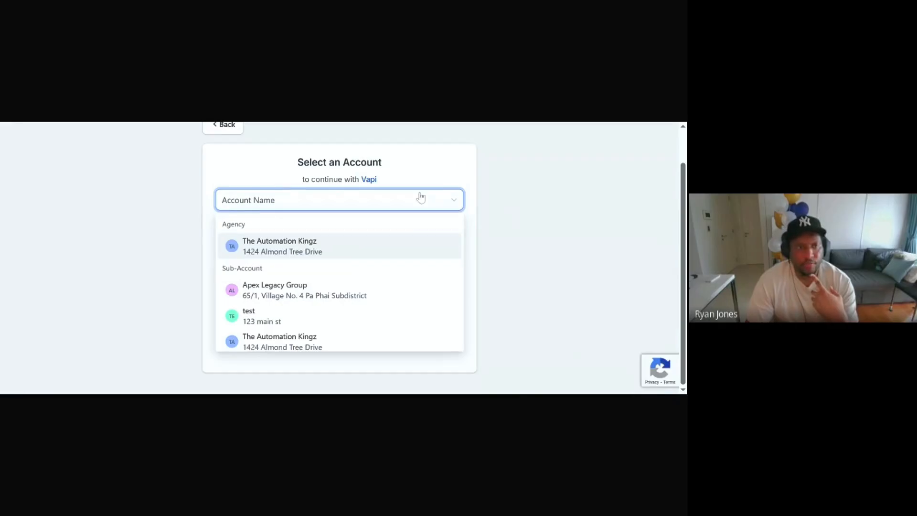
{"action": "scroll", "coordinate": [420, 197], "scroll_direction": "up", "scroll_amount": 1}
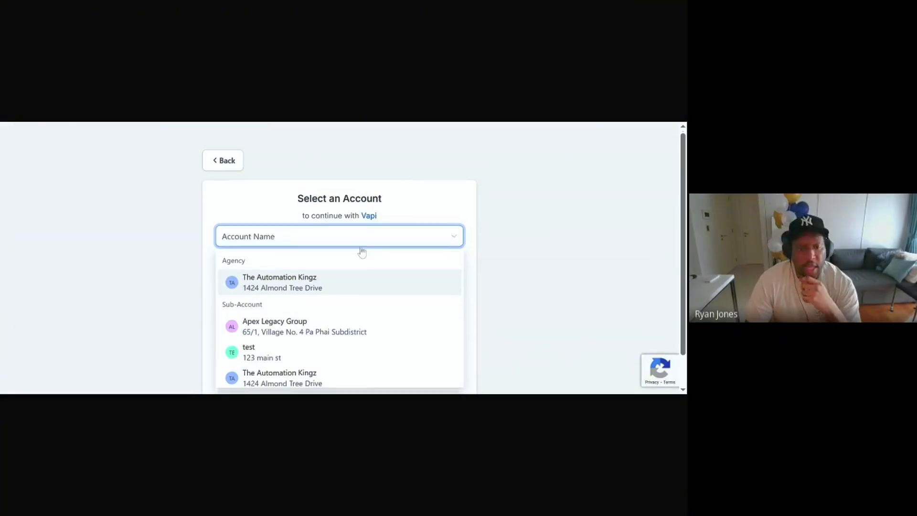
{"action": "scroll", "coordinate": [360, 250], "scroll_direction": "down", "scroll_amount": 1}
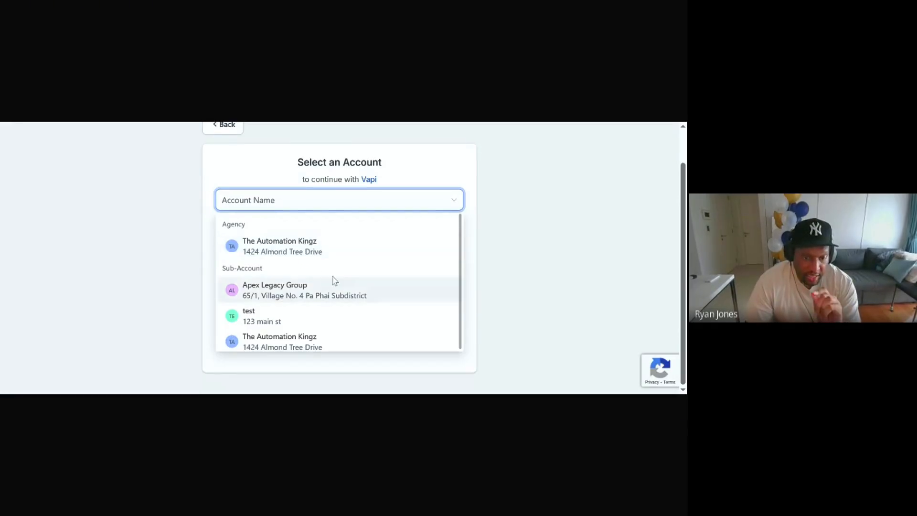
{"action": "scroll", "coordinate": [302, 300], "scroll_direction": "down", "scroll_amount": 1}
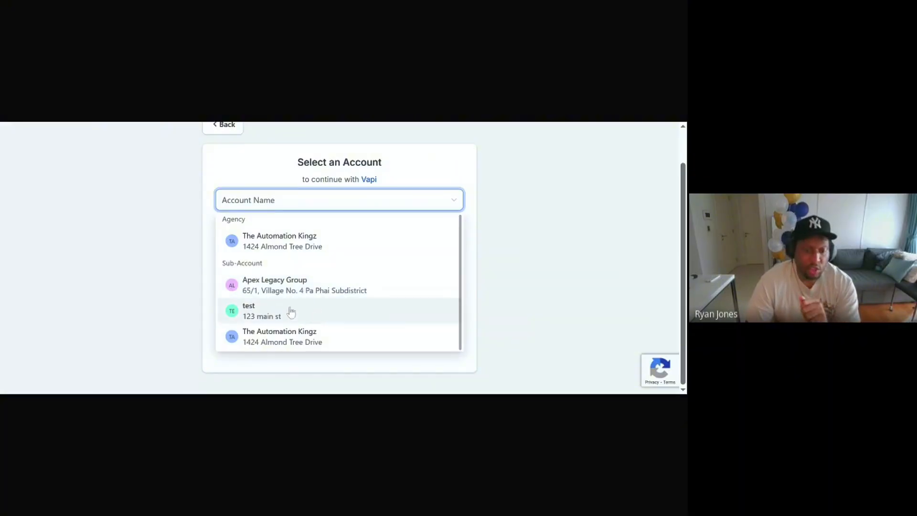
{"action": "left_click", "coordinate": [290, 313]}
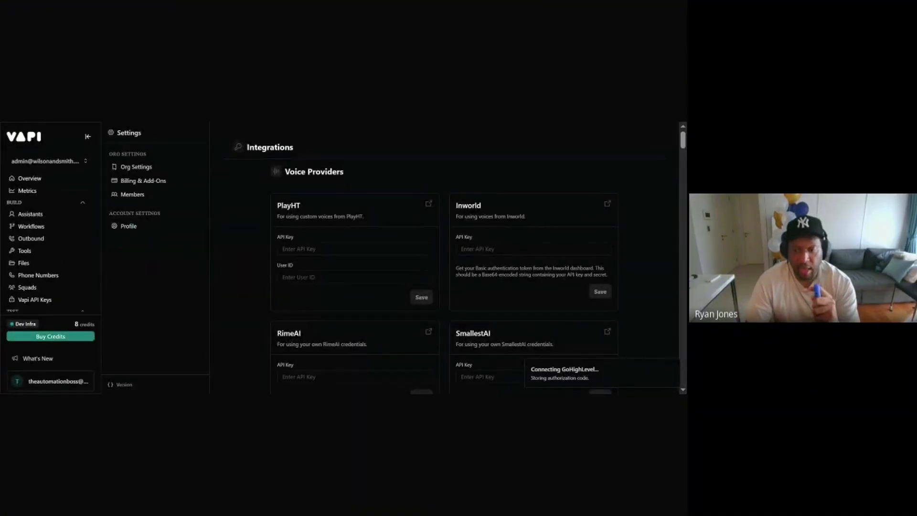
Step: Scroll Vapi's Integrations page down to the GoHighLevel card, now connected and showing Disconnect
{"action": "scroll", "coordinate": [455, 254], "scroll_direction": "down", "scroll_amount": 1}
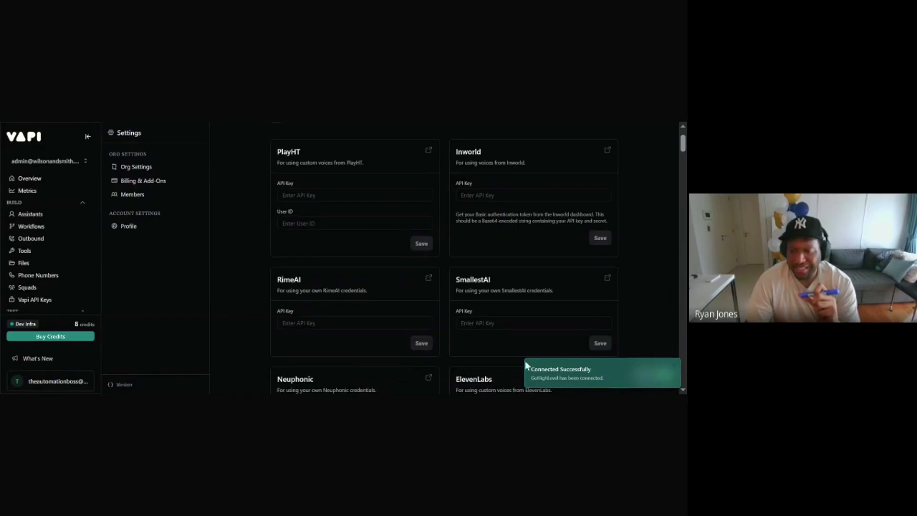
{"action": "scroll", "coordinate": [557, 306], "scroll_direction": "down", "scroll_amount": 15}
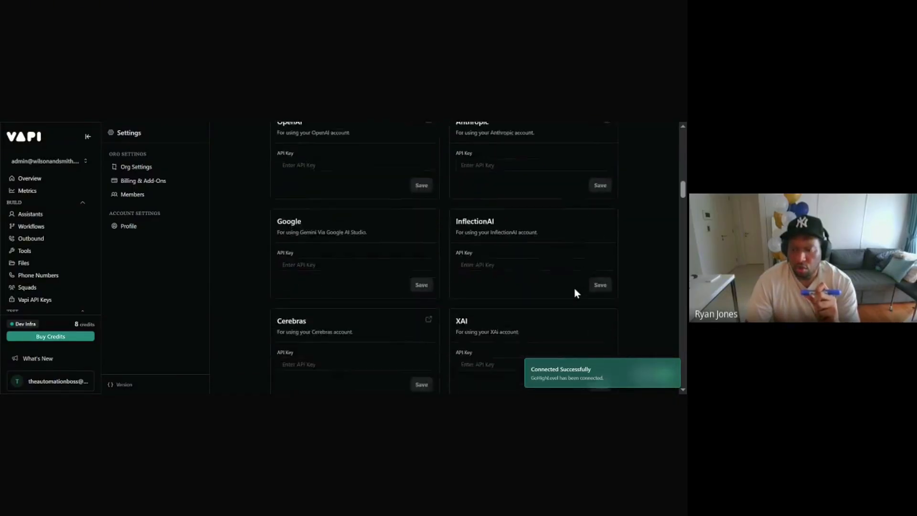
{"action": "scroll", "coordinate": [578, 292], "scroll_direction": "down", "scroll_amount": 15}
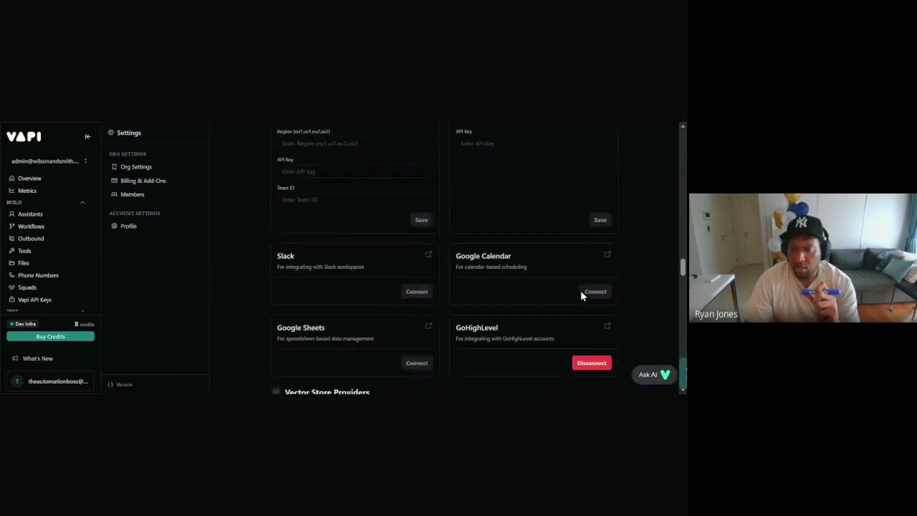
{"action": "scroll", "coordinate": [581, 297], "scroll_direction": "up", "scroll_amount": 4}
{"action": "scroll", "coordinate": [580, 297], "scroll_direction": "down", "scroll_amount": 1}
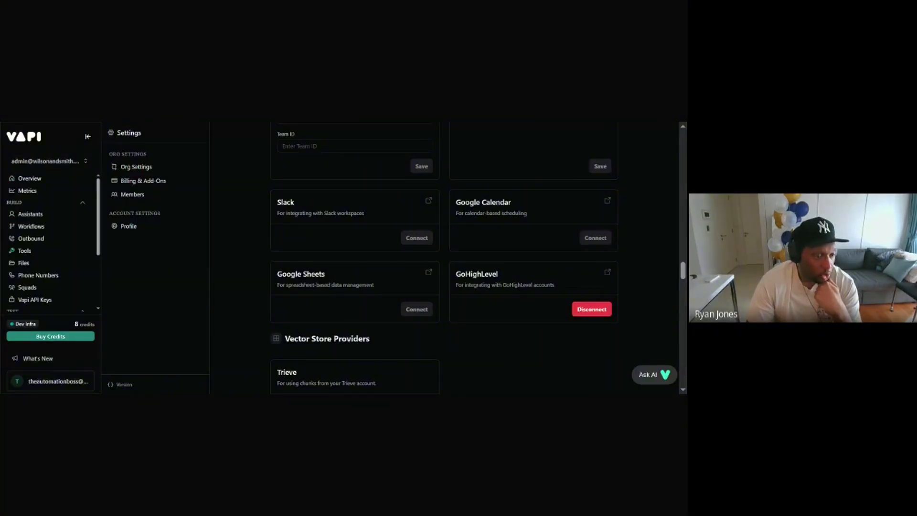
Step: On the Tools page, bring up Create Tool's GoHighLevel submenu with the browser zoomed out
{"action": "left_click", "coordinate": [24, 252]}
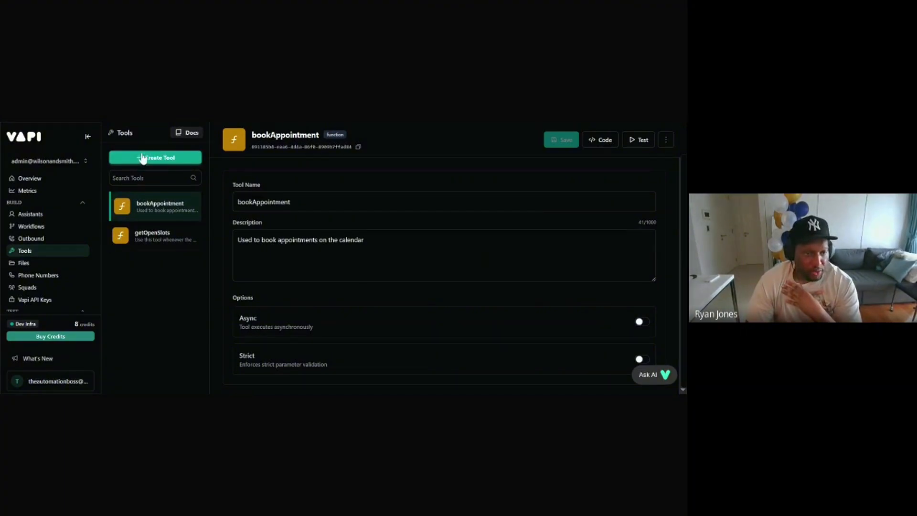
{"action": "left_click", "coordinate": [162, 158]}
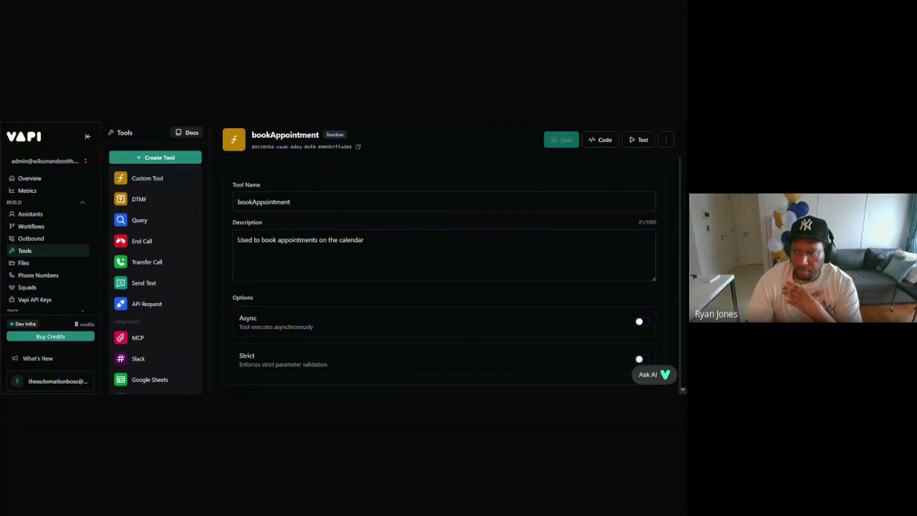
{"action": "key", "text": "ctrl+minus"}
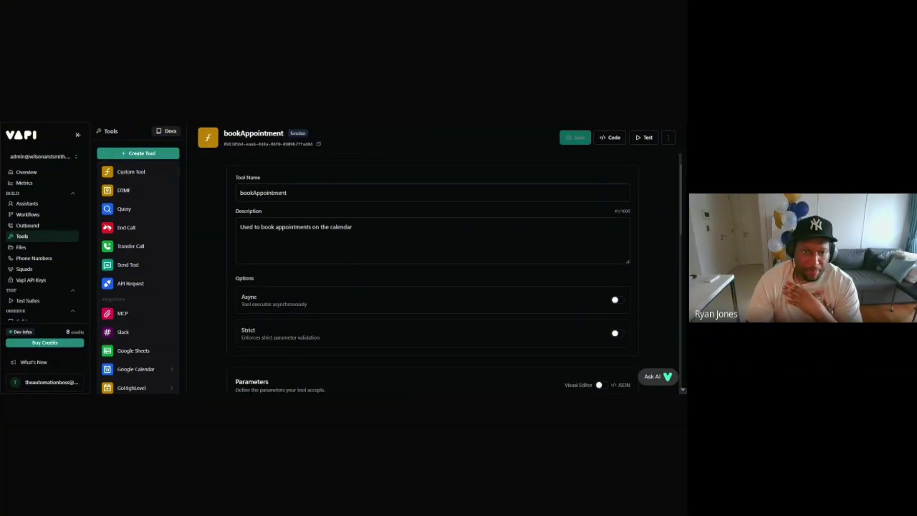
{"action": "mouse_move", "coordinate": [133, 388]}
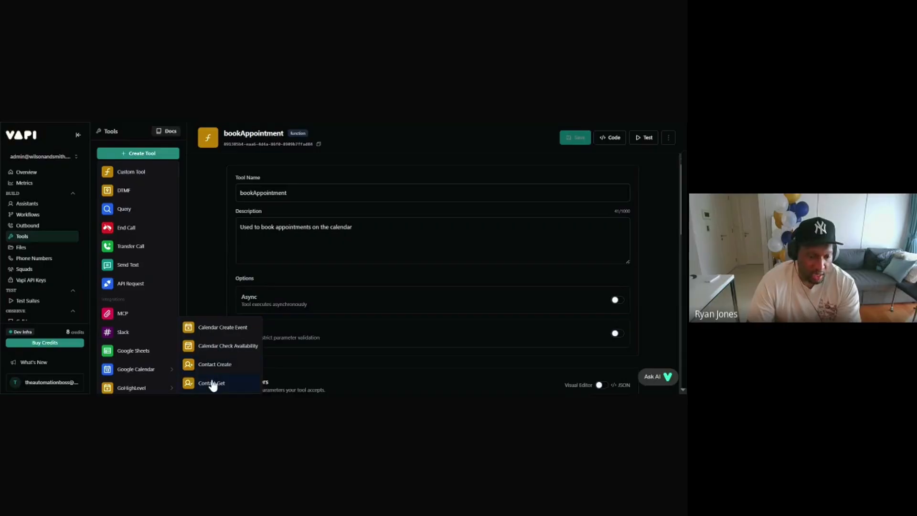
Step: Create the GoHighLevel Calendar Create Event and Calendar Check Availability tools
{"action": "left_click", "coordinate": [227, 330]}
{"action": "left_click", "coordinate": [143, 154]}
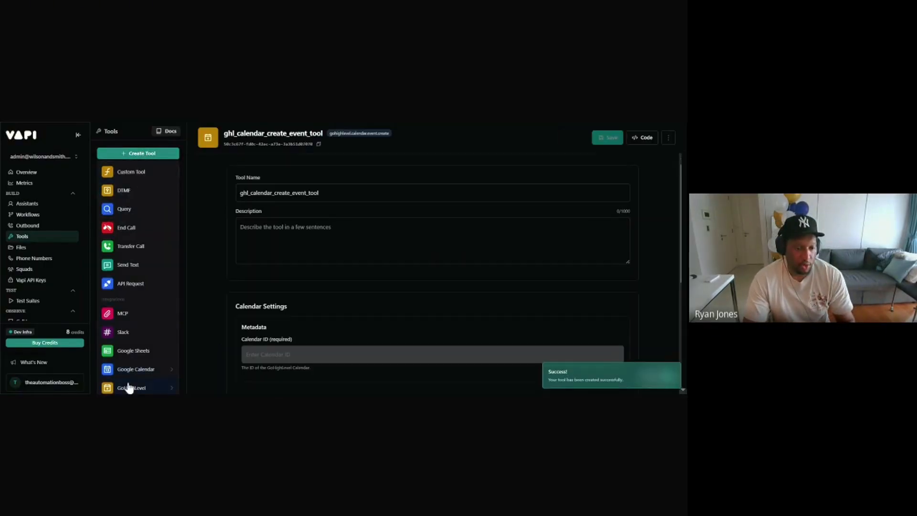
{"action": "mouse_move", "coordinate": [128, 386]}
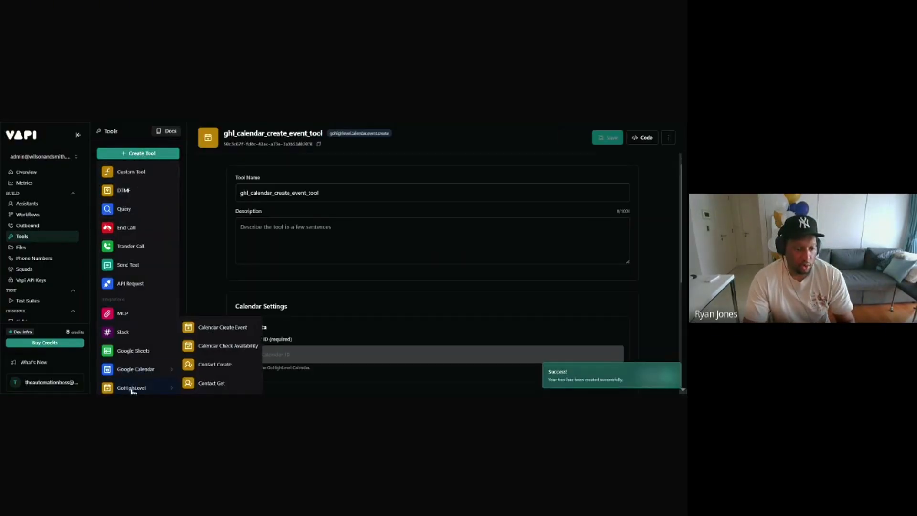
{"action": "left_click", "coordinate": [223, 349]}
Step: Add the GoHighLevel Contact Create and Contact Get tools
{"action": "left_click", "coordinate": [138, 154]}
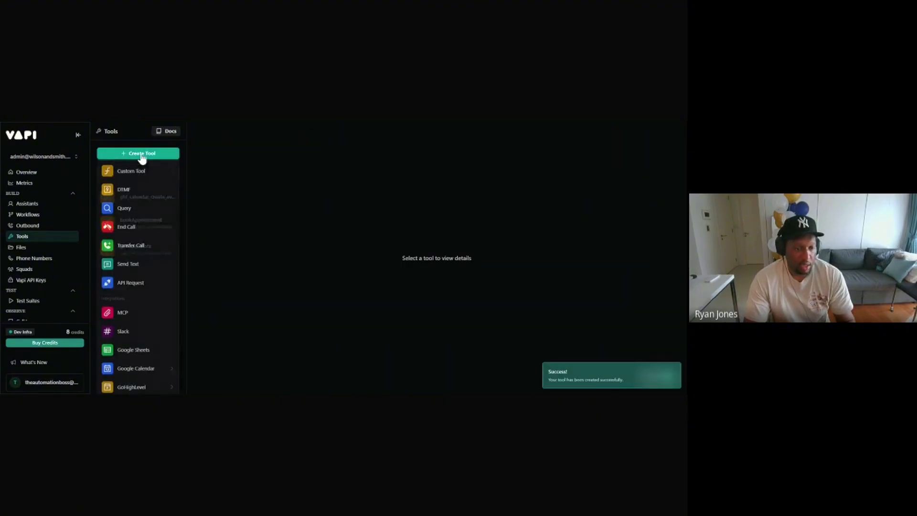
{"action": "mouse_move", "coordinate": [132, 387]}
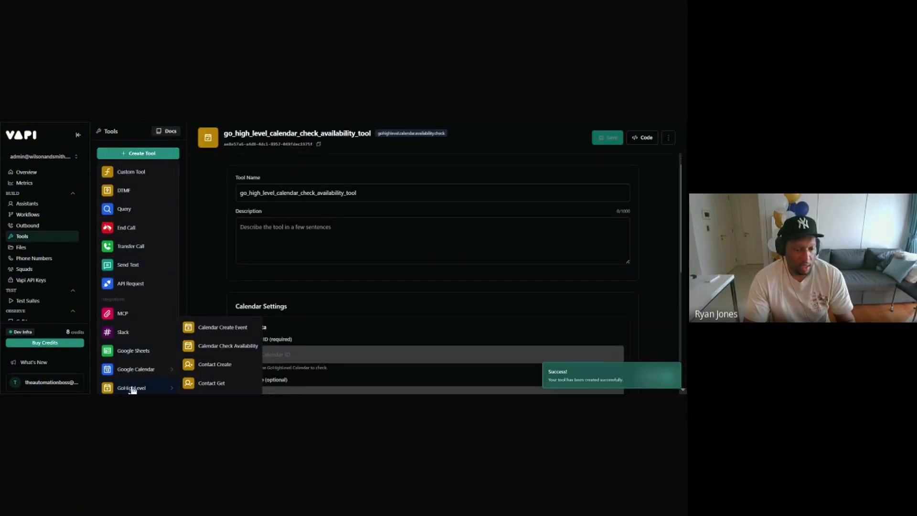
{"action": "left_click", "coordinate": [224, 366]}
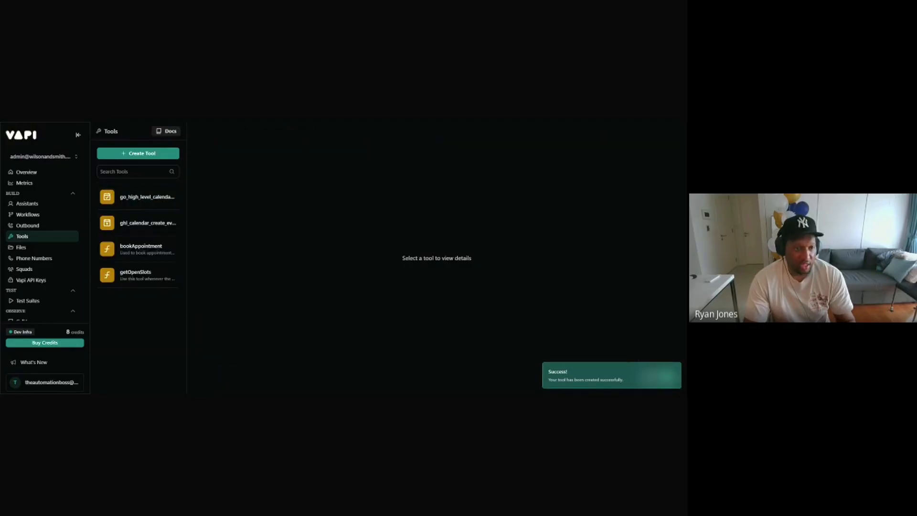
{"action": "mouse_move", "coordinate": [130, 389]}
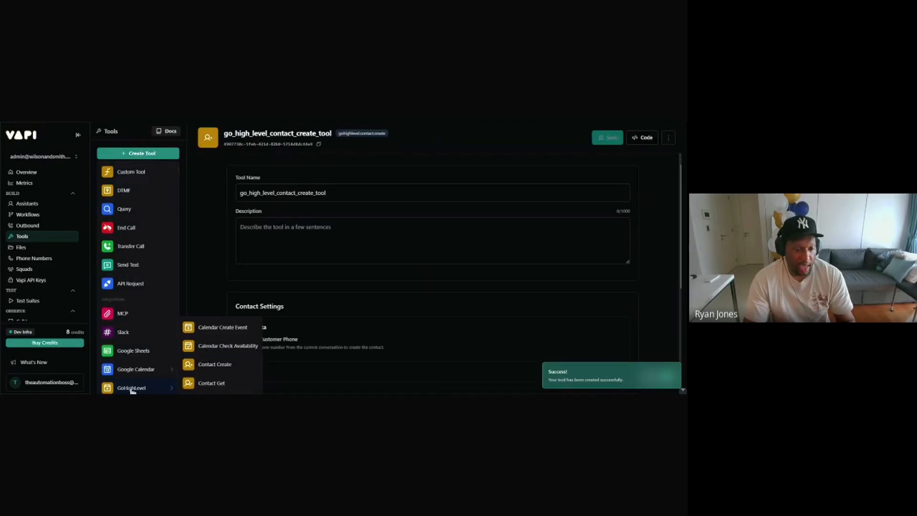
{"action": "left_click", "coordinate": [226, 386]}
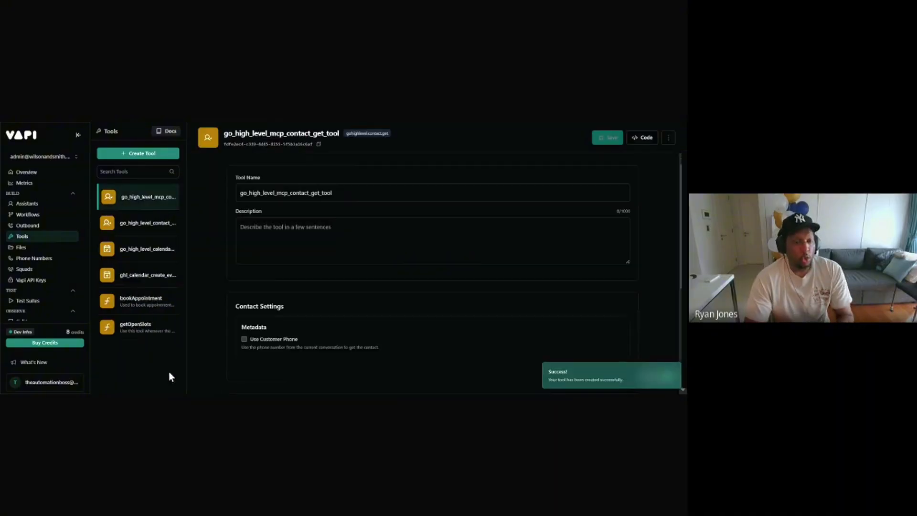
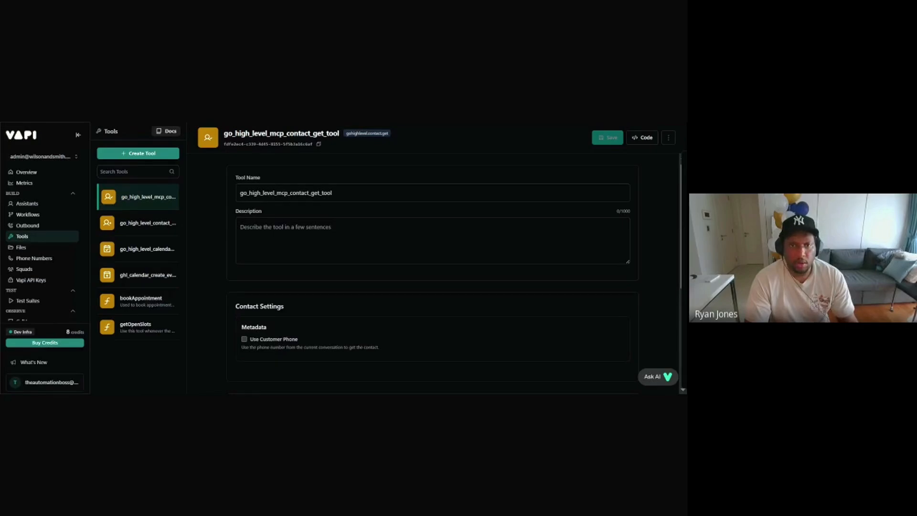
Step: Rename the contact-get tool to Ghl_contact_get, save it, and move to the contact-create tool
{"action": "key", "text": "ctrl+Tab"}
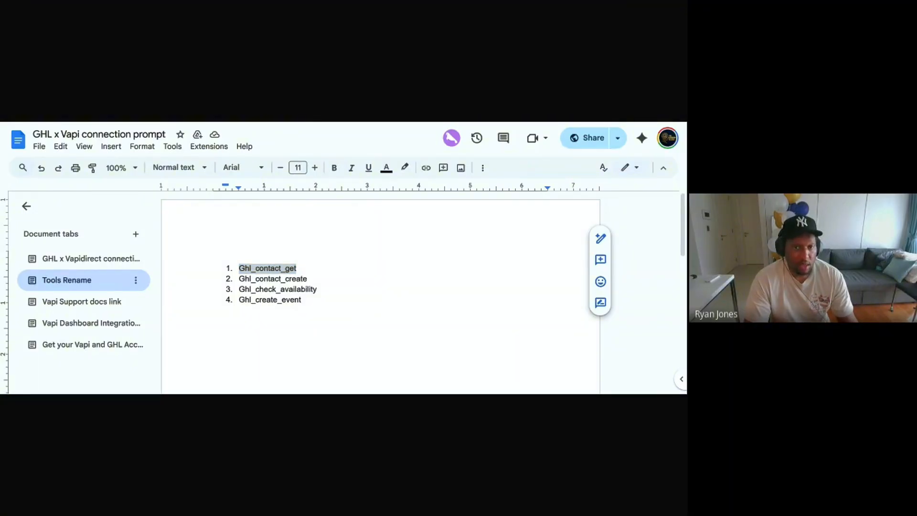
{"action": "key", "text": "ctrl+Tab"}
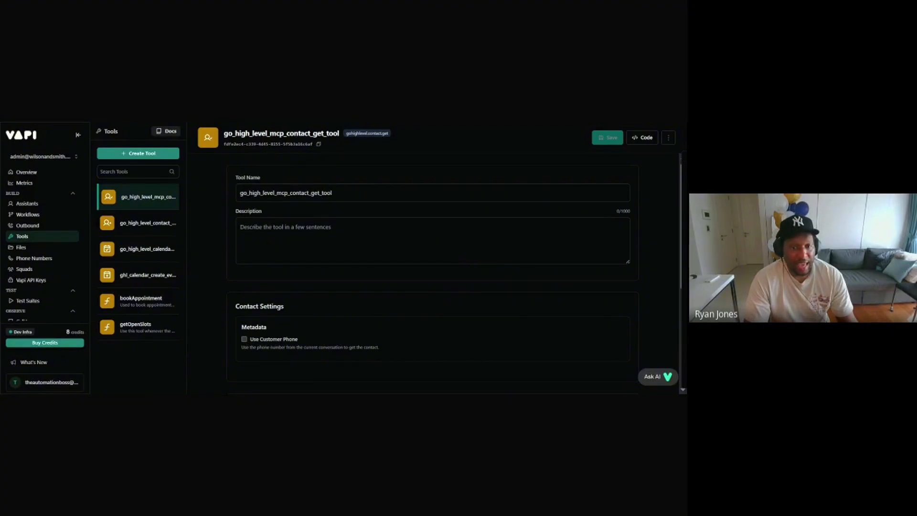
{"action": "double_click", "coordinate": [314, 193]}
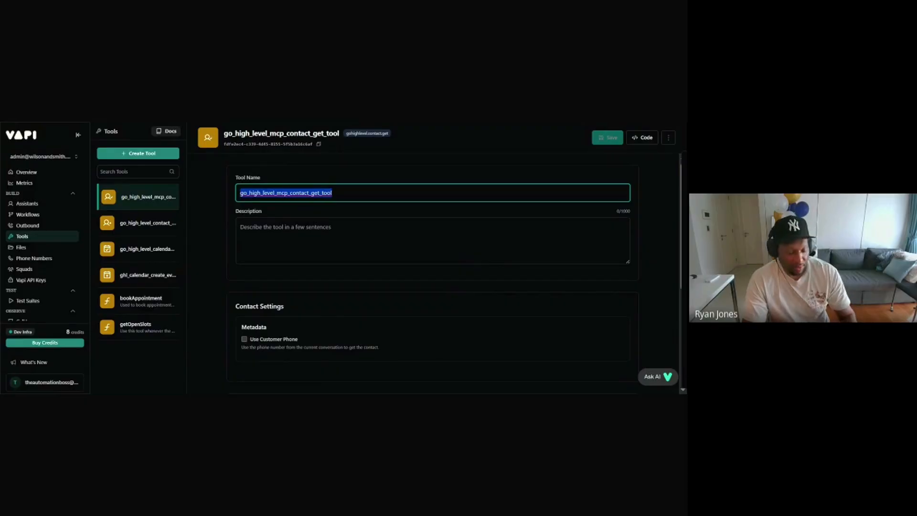
{"action": "type", "text": "Ghl_contact_get"}
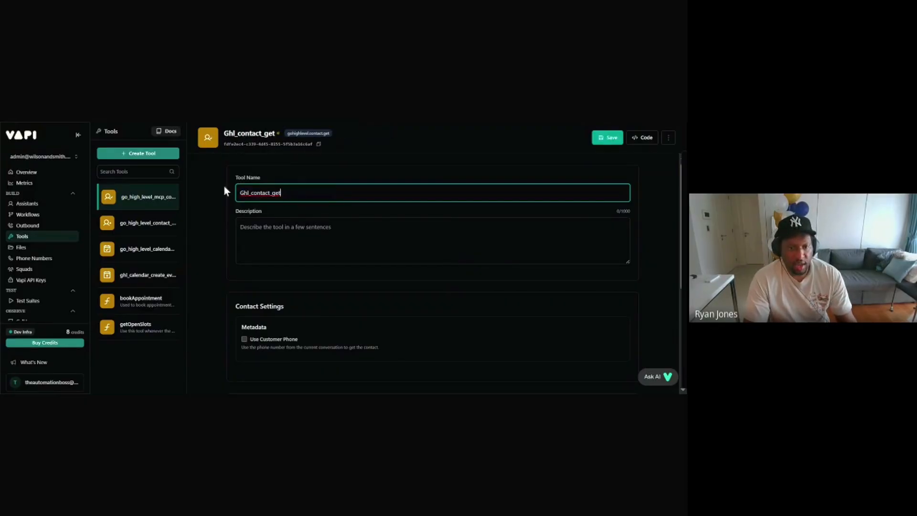
{"action": "left_click", "coordinate": [320, 169]}
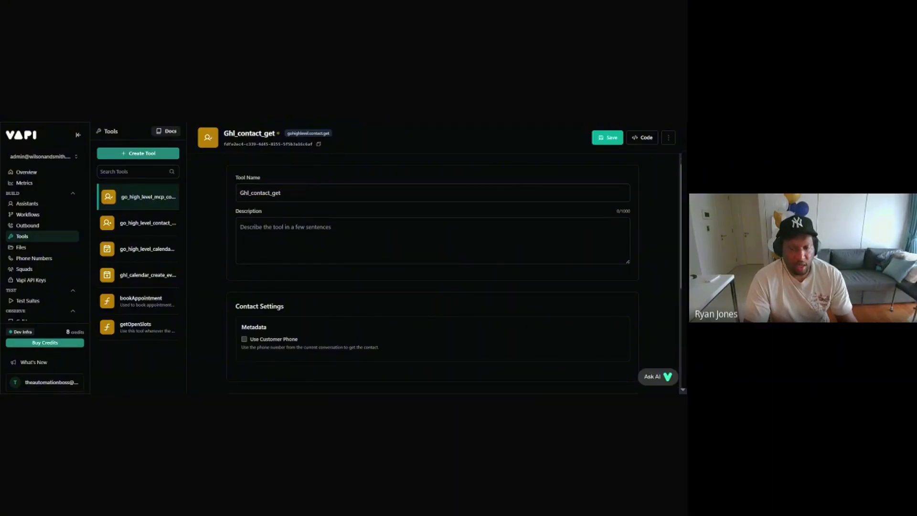
{"action": "scroll", "coordinate": [310, 231], "scroll_direction": "down", "scroll_amount": 2}
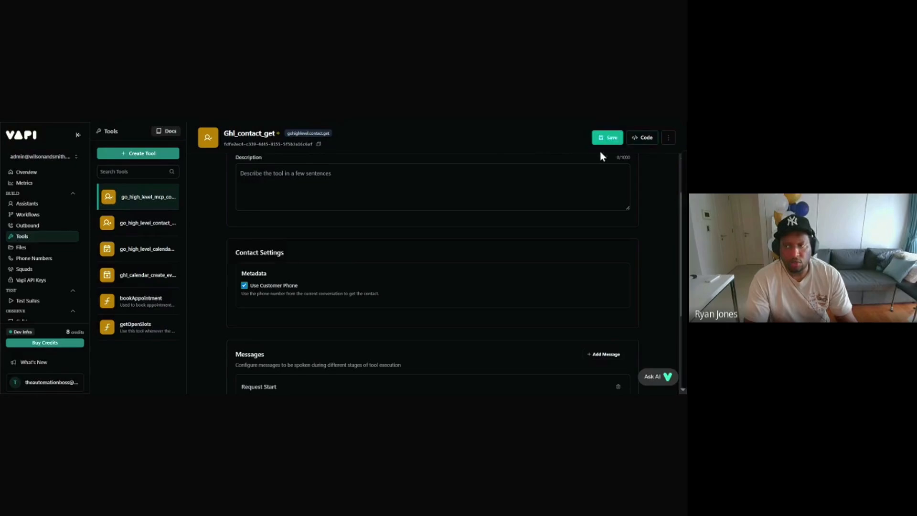
{"action": "left_click", "coordinate": [610, 138]}
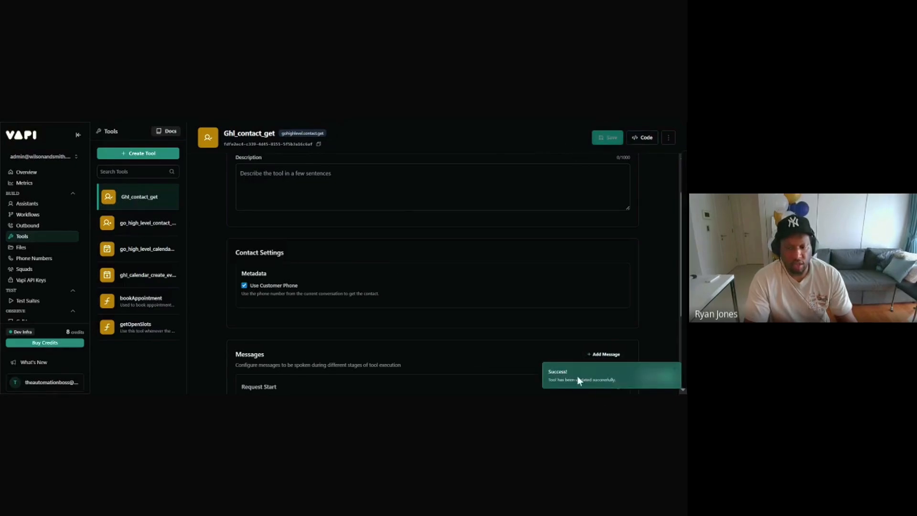
{"action": "left_click", "coordinate": [132, 232]}
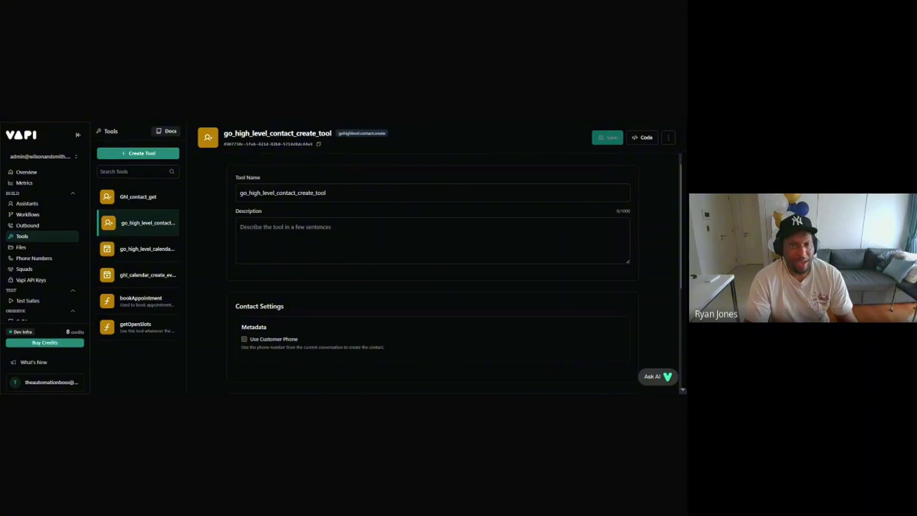
Step: Copy Ghl_contact_create from the notes into the contact-create tool's name, save, then select the availability tool
{"action": "key", "text": "ctrl+Tab"}
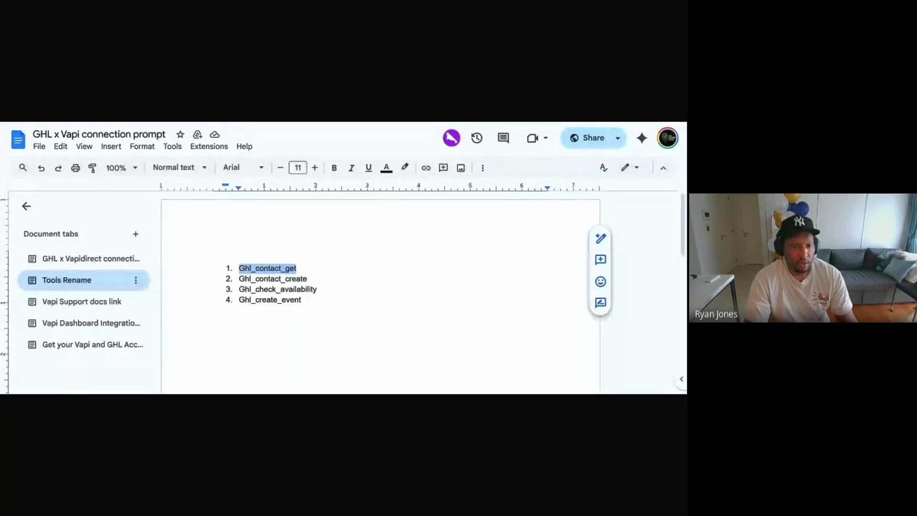
{"action": "left_click_drag", "start_coordinate": [238, 279], "coordinate": [307, 279]}
{"action": "key", "text": "ctrl+c"}
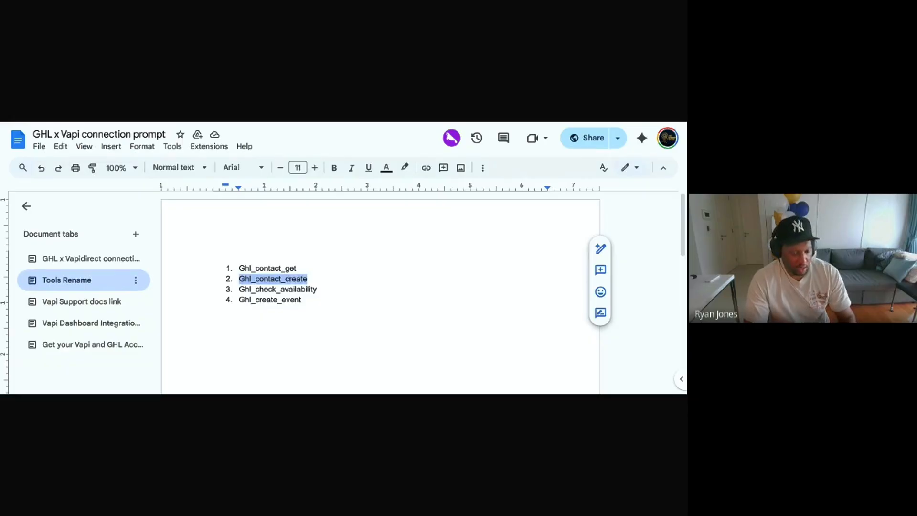
{"action": "left_click", "coordinate": [299, 124]}
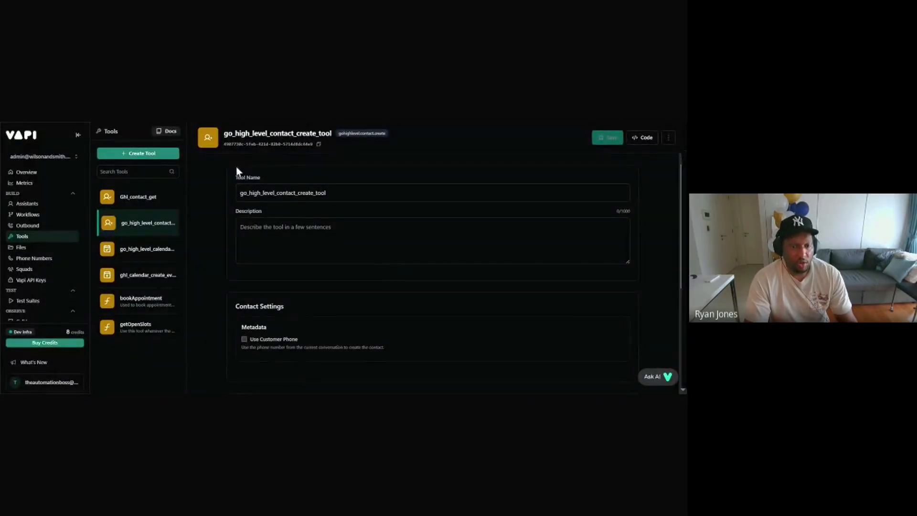
{"action": "left_click", "coordinate": [255, 193]}
{"action": "key", "text": "ctrl+a"}
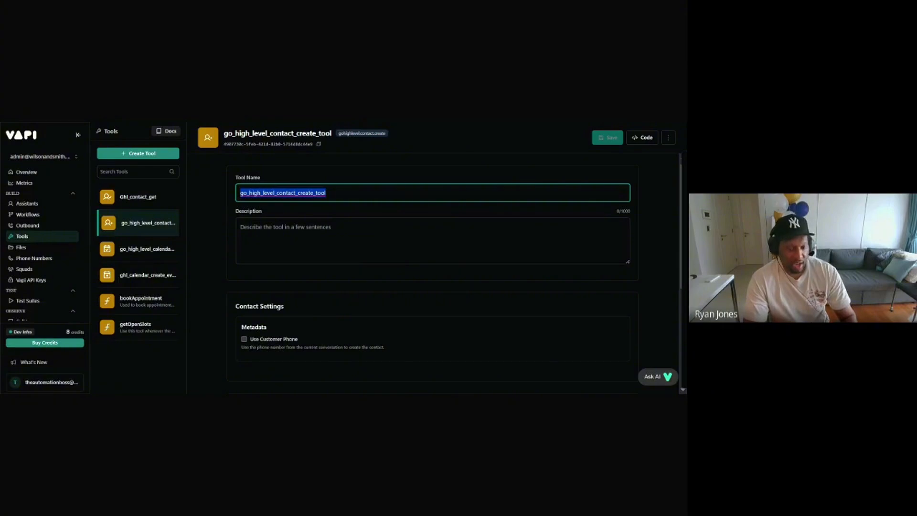
{"action": "key", "text": "ctrl+v"}
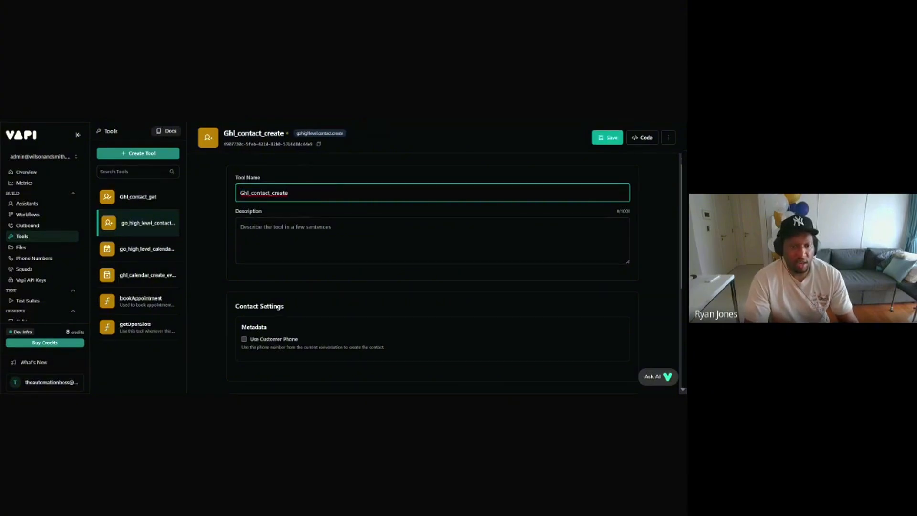
{"action": "scroll", "coordinate": [286, 209], "scroll_direction": "down", "scroll_amount": 2}
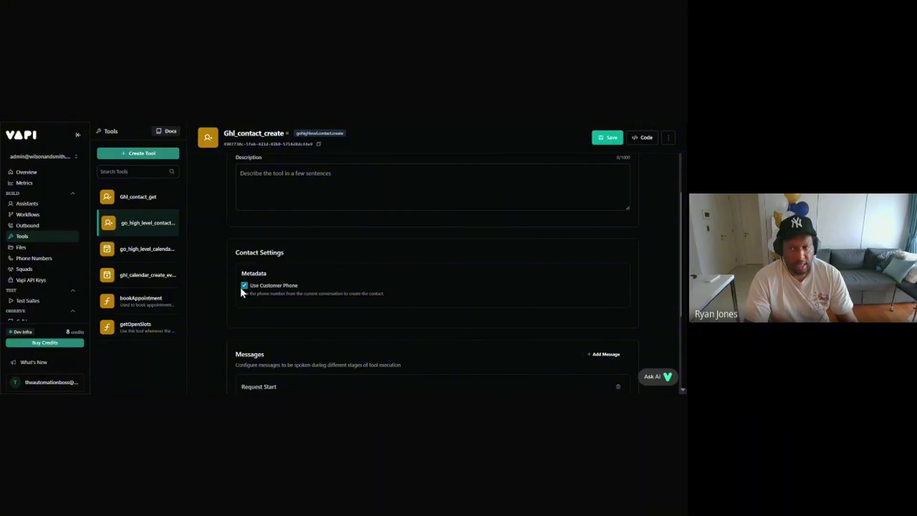
{"action": "left_click", "coordinate": [608, 137]}
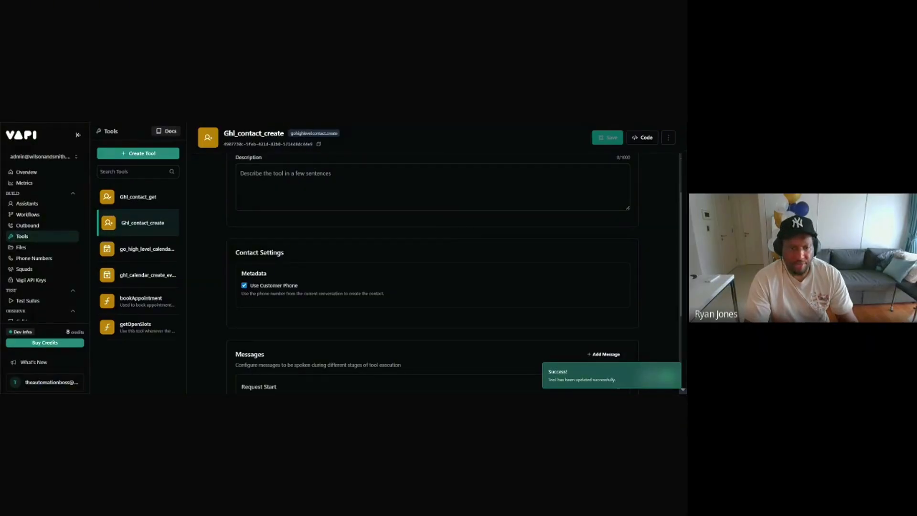
{"action": "left_click", "coordinate": [161, 250]}
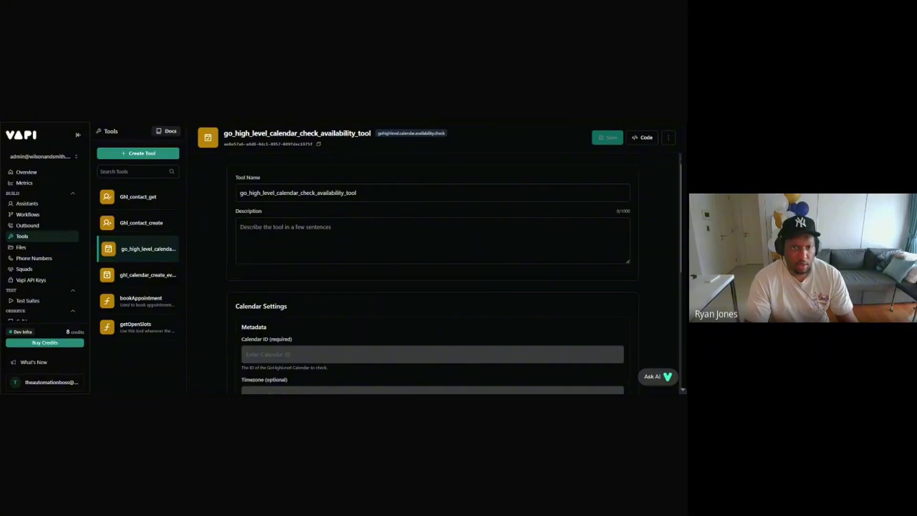
Step: Paste Ghl_check_availability as the availability tool's name, then switch over to GoHighLevel's calendar settings
{"action": "key", "text": "ctrl+Tab"}
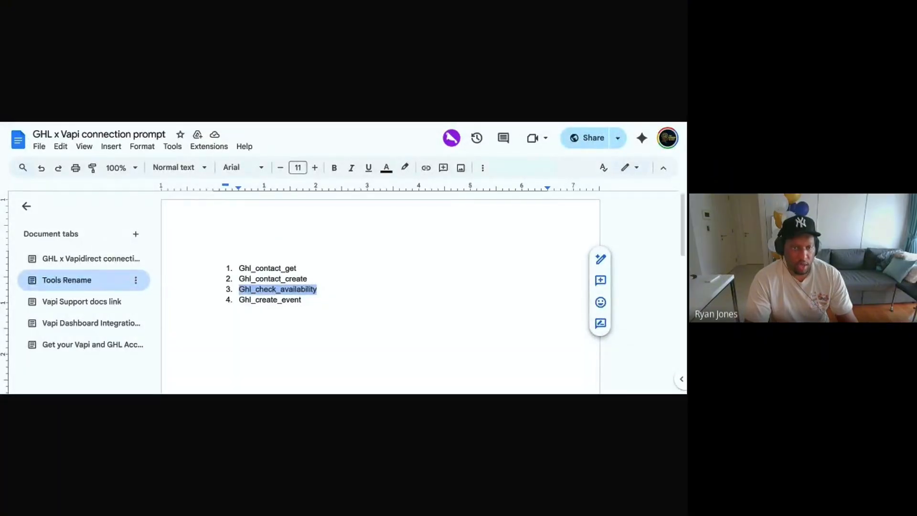
{"action": "left_click", "coordinate": [282, 122]}
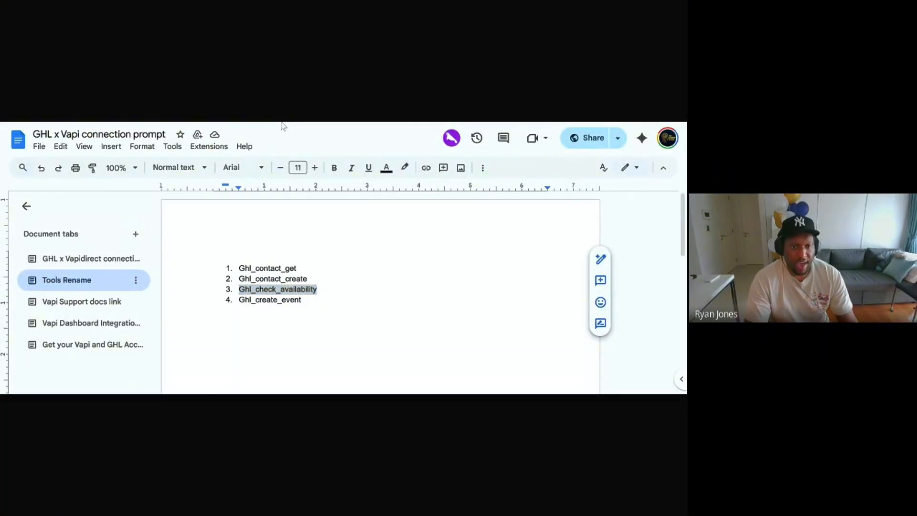
{"action": "key", "text": "ctrl+Tab"}
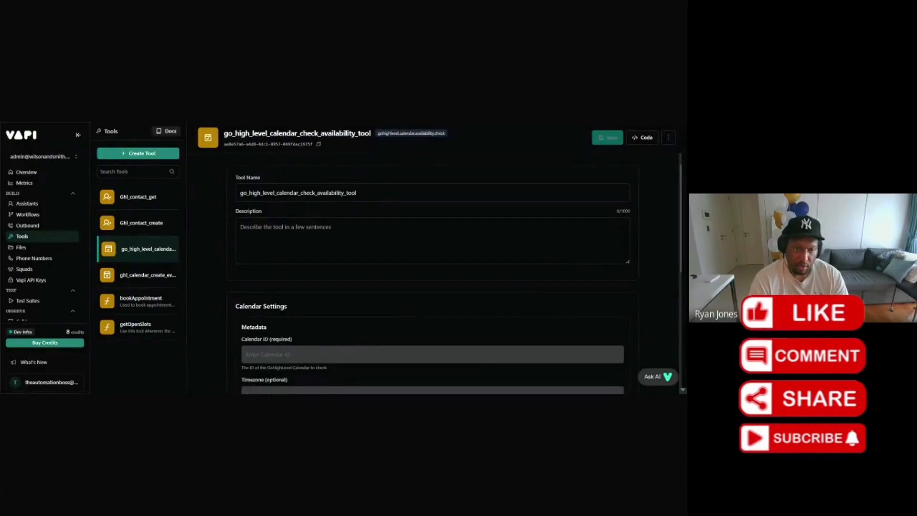
{"action": "double_click", "coordinate": [326, 194]}
{"action": "type", "text": "Ghl_check_availability"}
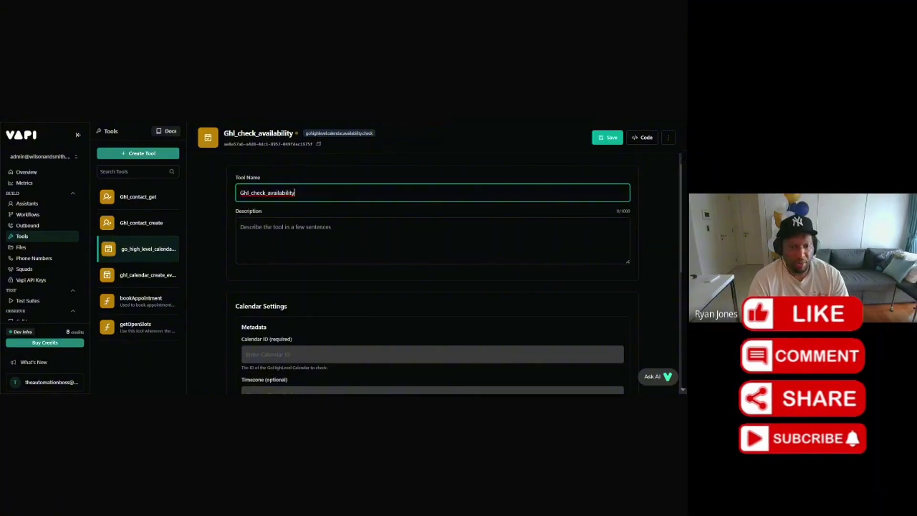
{"action": "scroll", "coordinate": [301, 215], "scroll_direction": "down", "scroll_amount": 3}
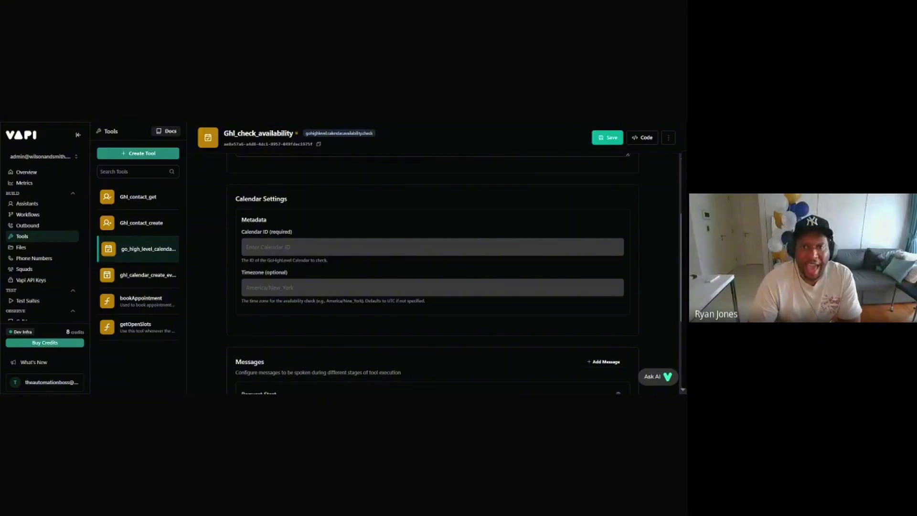
{"action": "key", "text": "ctrl+Tab"}
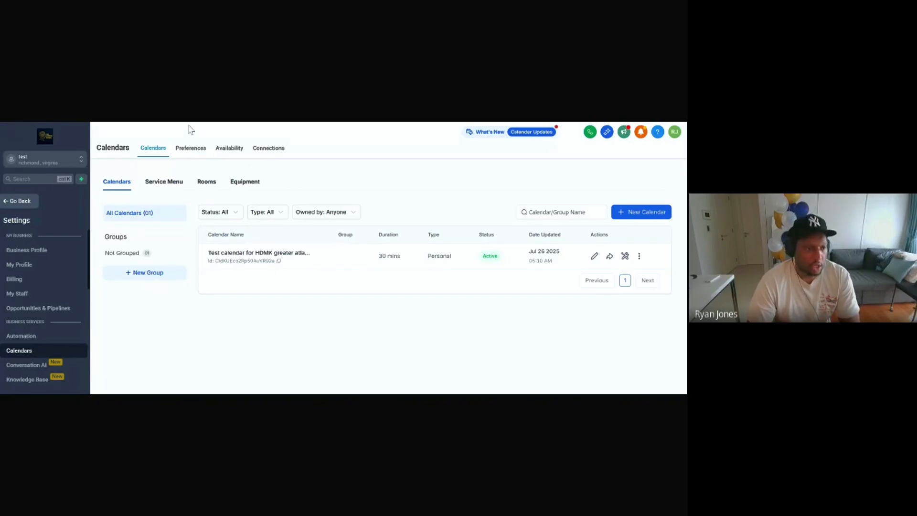
Step: Switch GoHighLevel to the test sub-account and copy the test calendar's ID from Calendars settings
{"action": "left_click", "coordinate": [19, 206]}
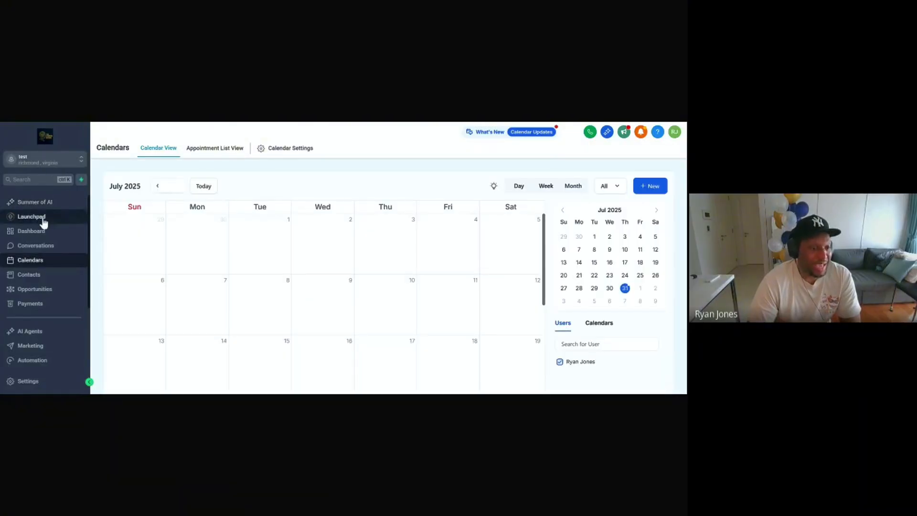
{"action": "left_click", "coordinate": [31, 160]}
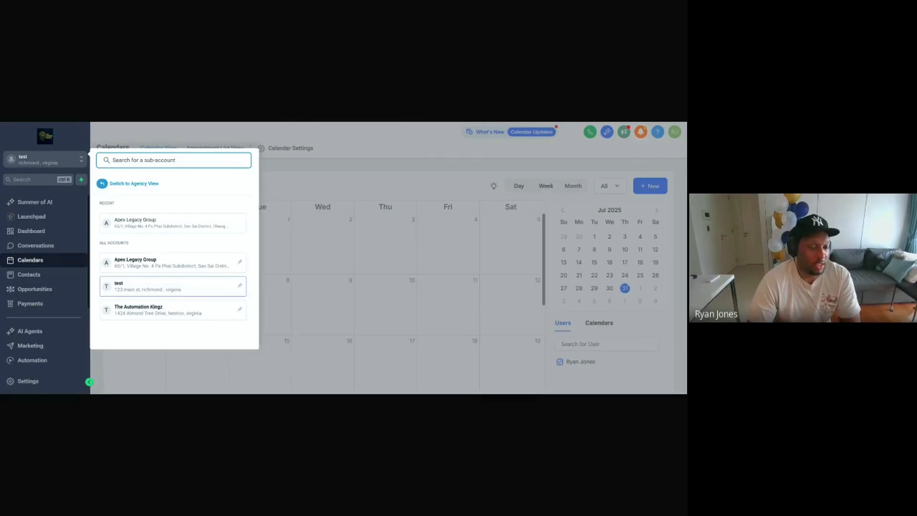
{"action": "left_click", "coordinate": [136, 287]}
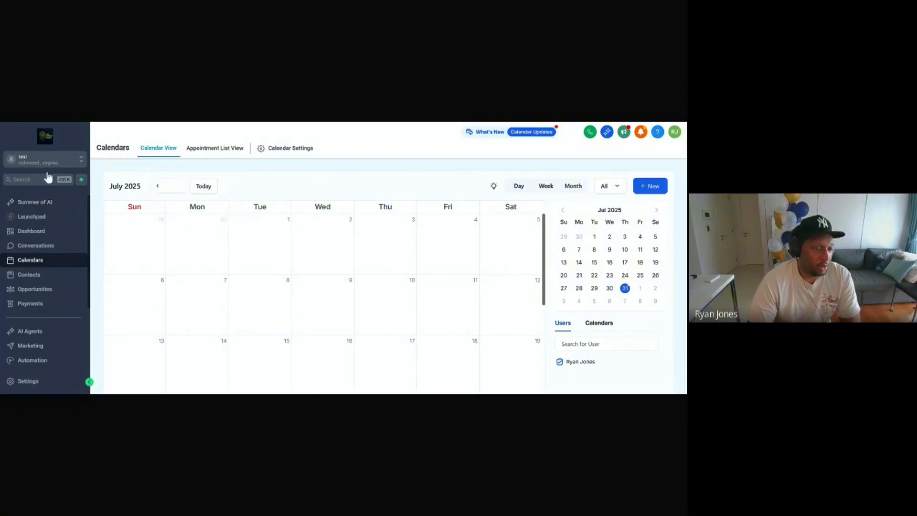
{"action": "scroll", "coordinate": [25, 319], "scroll_direction": "down", "scroll_amount": 1}
{"action": "scroll", "coordinate": [25, 321], "scroll_direction": "up", "scroll_amount": 1}
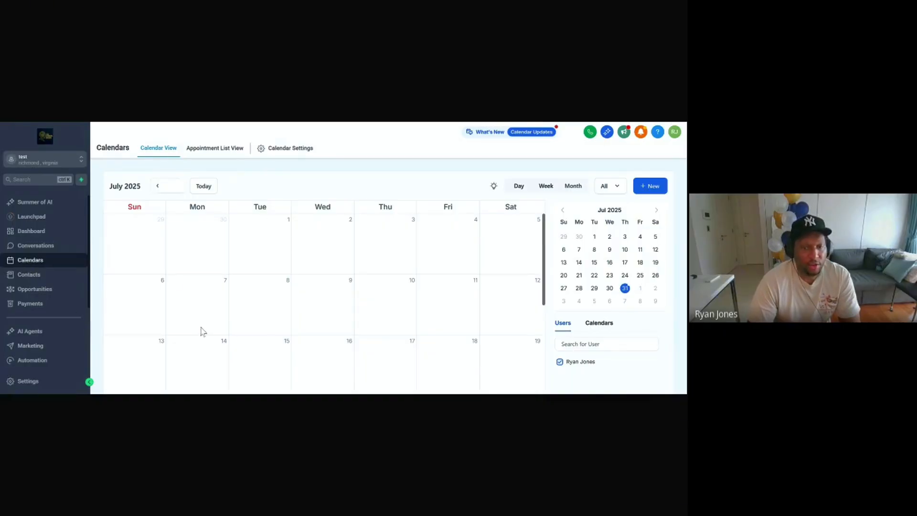
{"action": "left_click", "coordinate": [287, 149]}
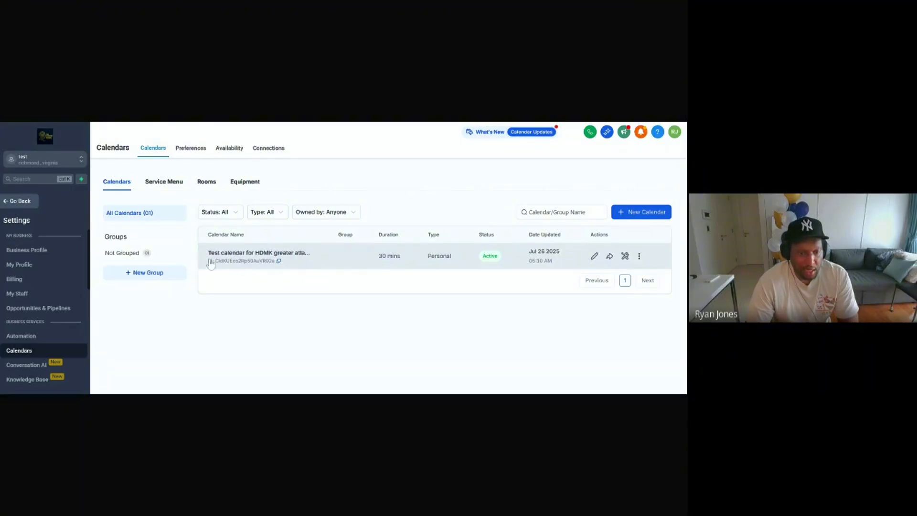
{"action": "left_click", "coordinate": [279, 261]}
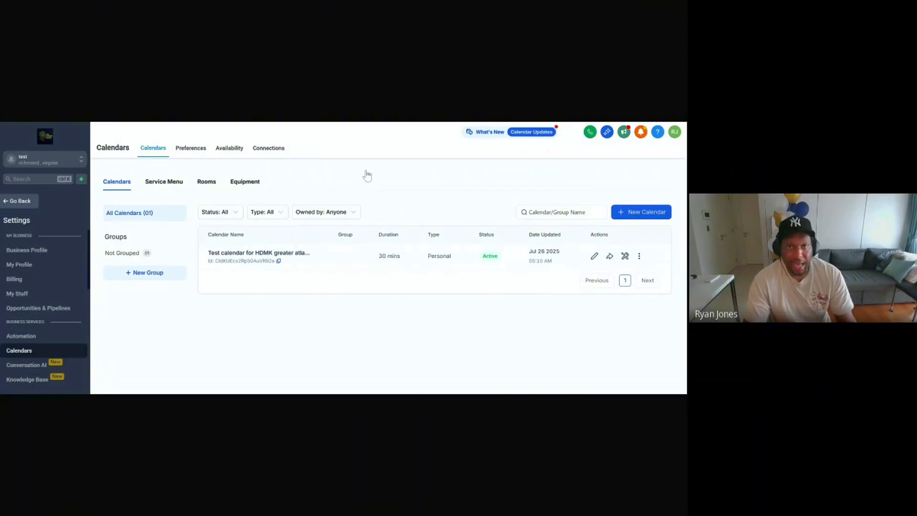
Step: Give Ghl_check_availability the copied calendar ID and America/New_York timezone, then save it
{"action": "left_click", "coordinate": [347, 122]}
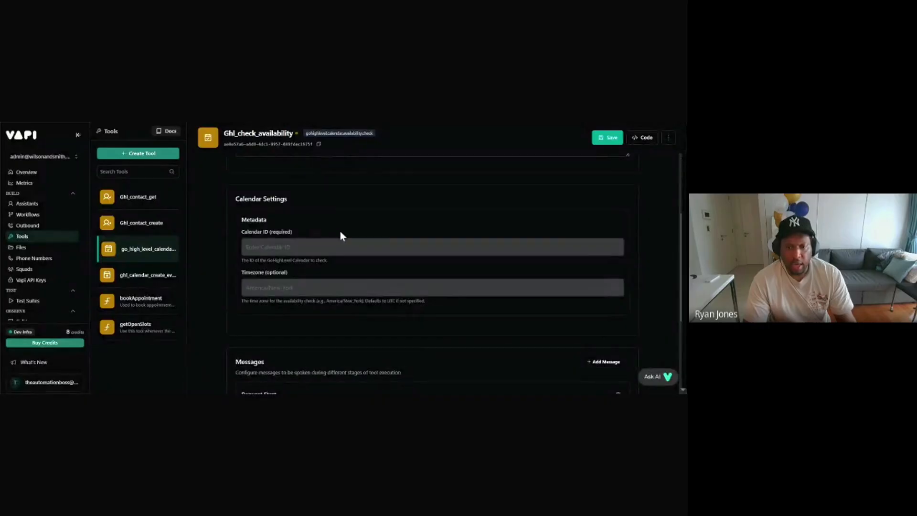
{"action": "left_click", "coordinate": [263, 247]}
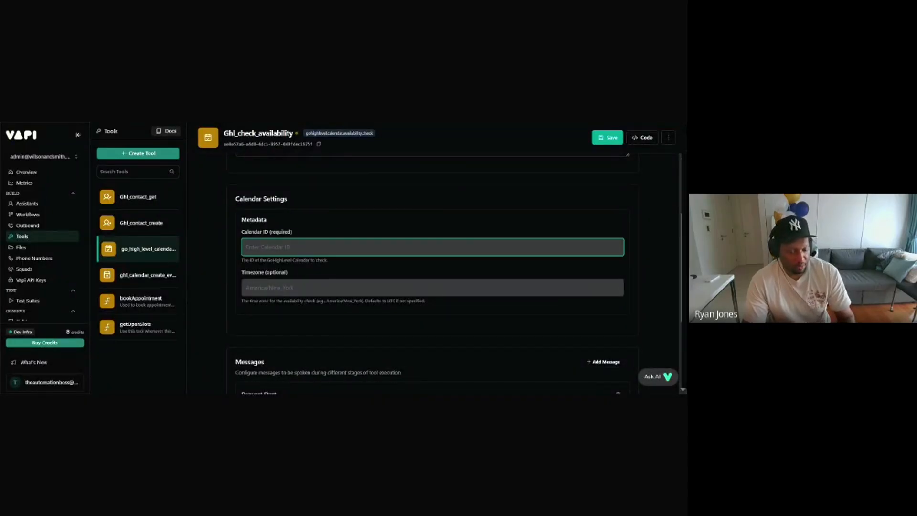
{"action": "key", "text": "ctrl+v"}
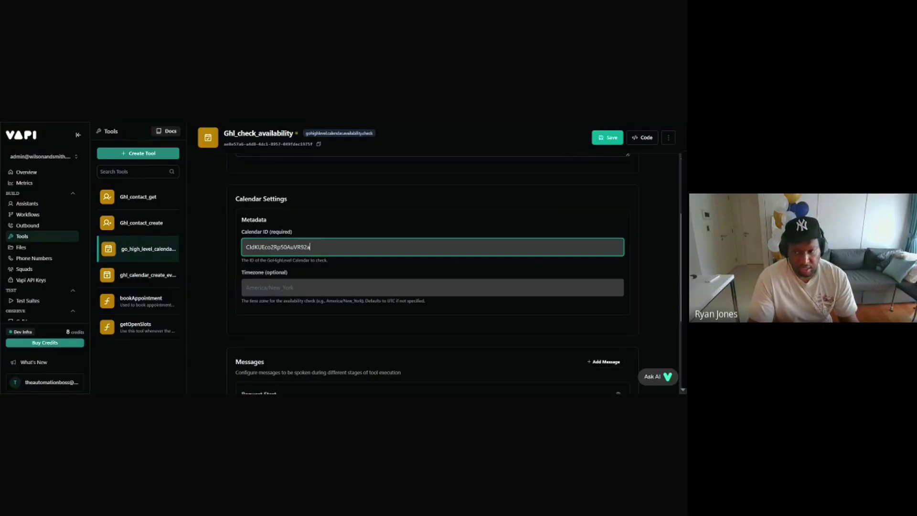
{"action": "left_click", "coordinate": [667, 211]}
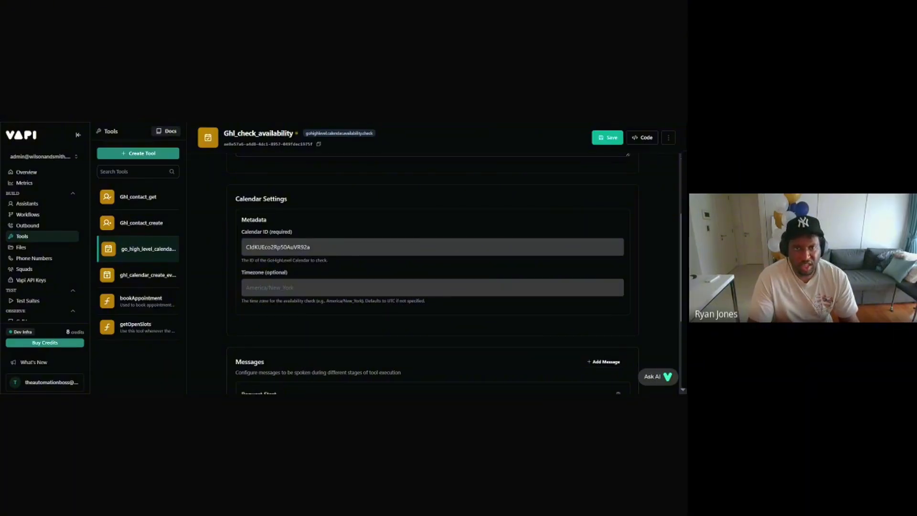
{"action": "left_click", "coordinate": [310, 247]}
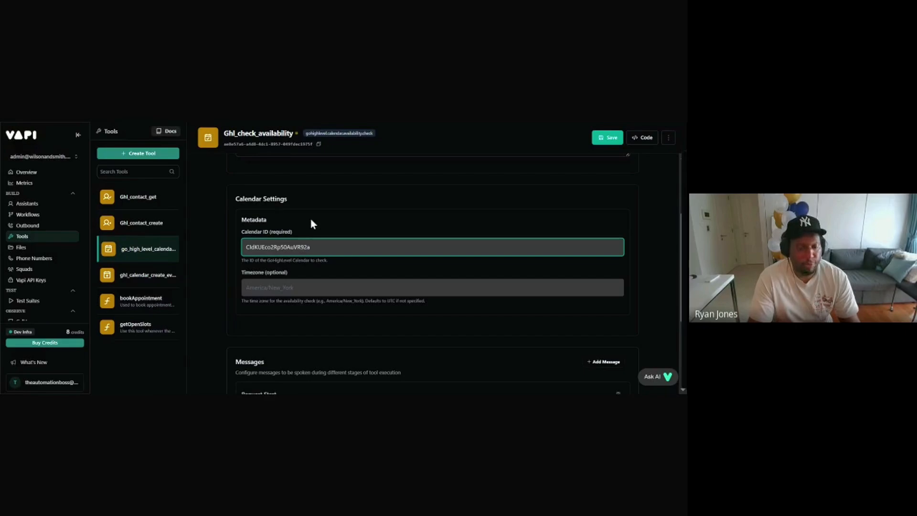
{"action": "left_click", "coordinate": [306, 287]}
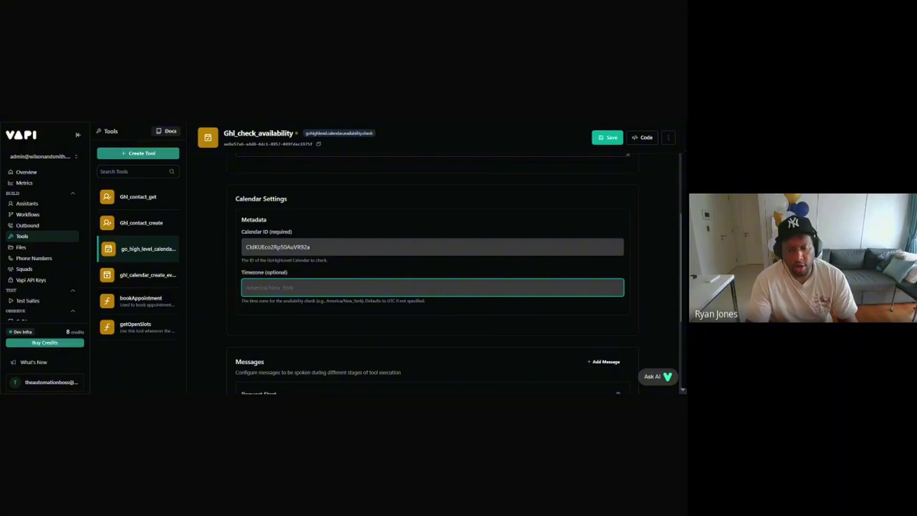
{"action": "key", "text": "ctrl+v"}
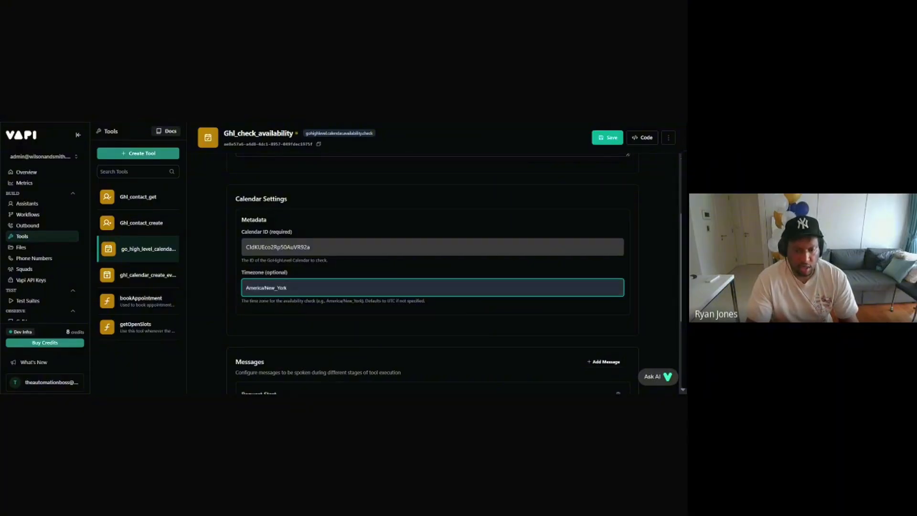
{"action": "scroll", "coordinate": [371, 274], "scroll_direction": "down", "scroll_amount": 3}
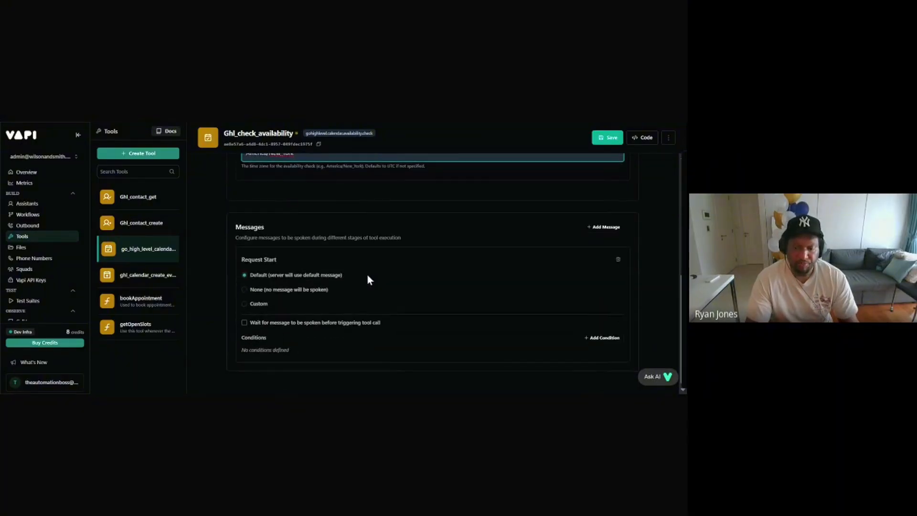
{"action": "scroll", "coordinate": [368, 268], "scroll_direction": "up", "scroll_amount": 4}
{"action": "scroll", "coordinate": [372, 265], "scroll_direction": "down", "scroll_amount": 1}
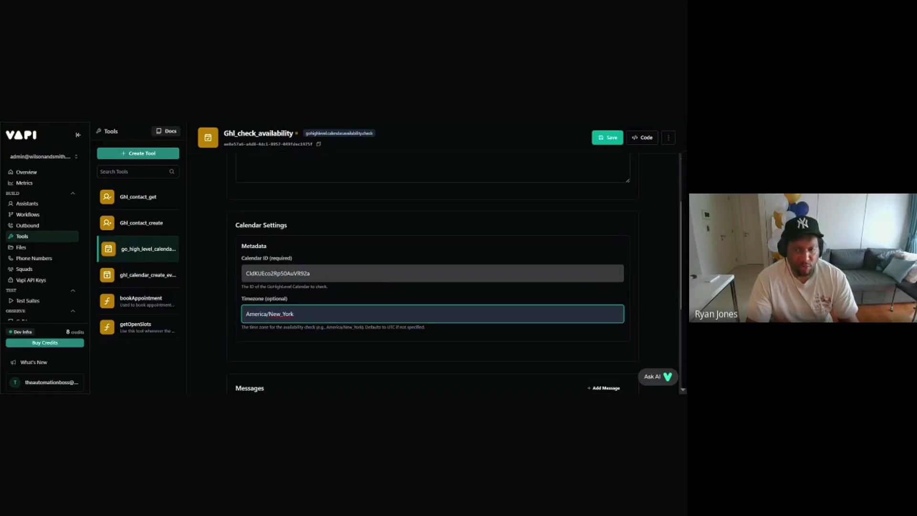
{"action": "left_click", "coordinate": [611, 139]}
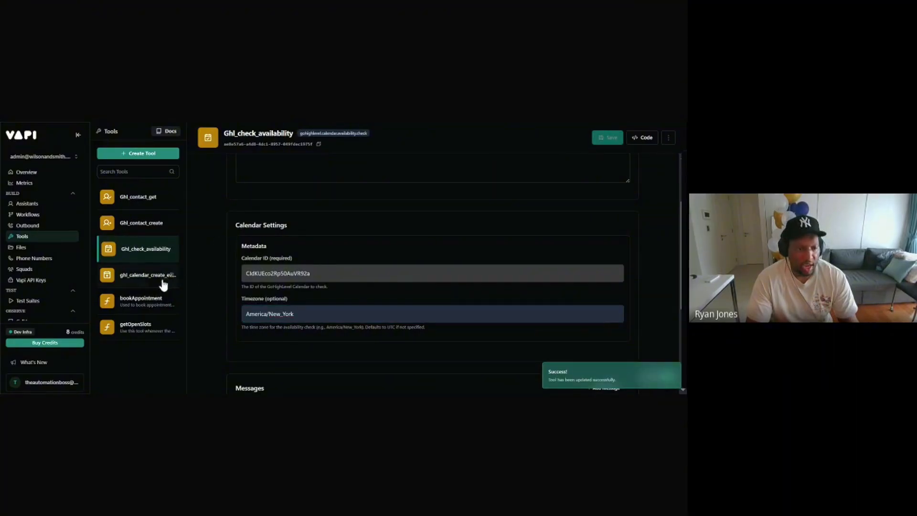
Step: Open ghl_calendar_create_event_tool and paste Ghl_create_event as its tool name
{"action": "left_click", "coordinate": [141, 277]}
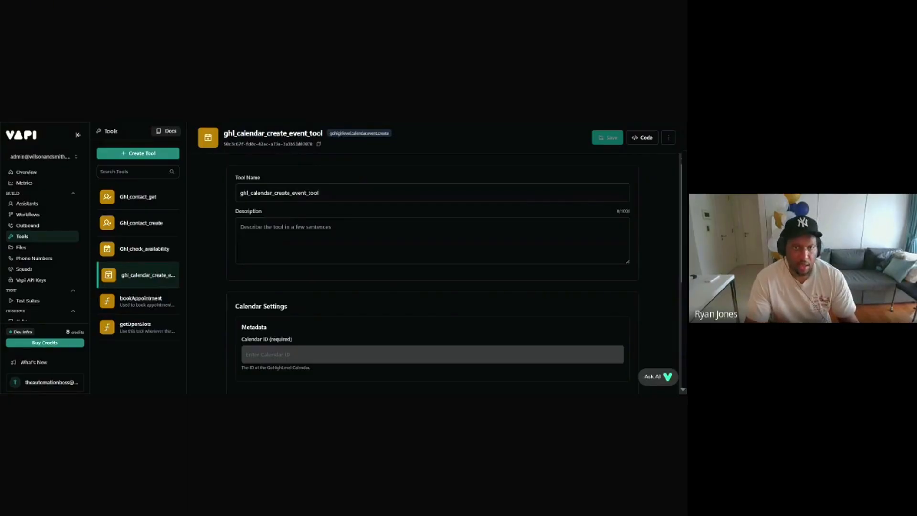
{"action": "key", "text": "ctrl+Tab"}
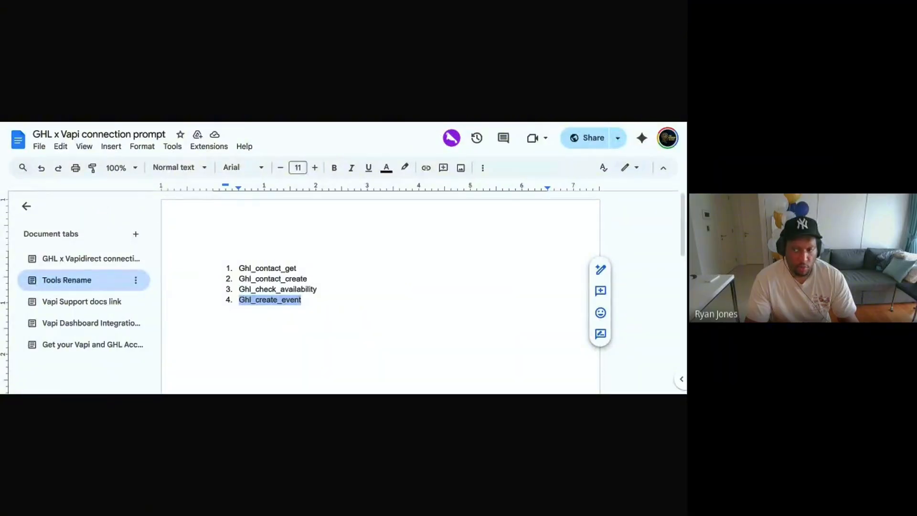
{"action": "left_click", "coordinate": [306, 123]}
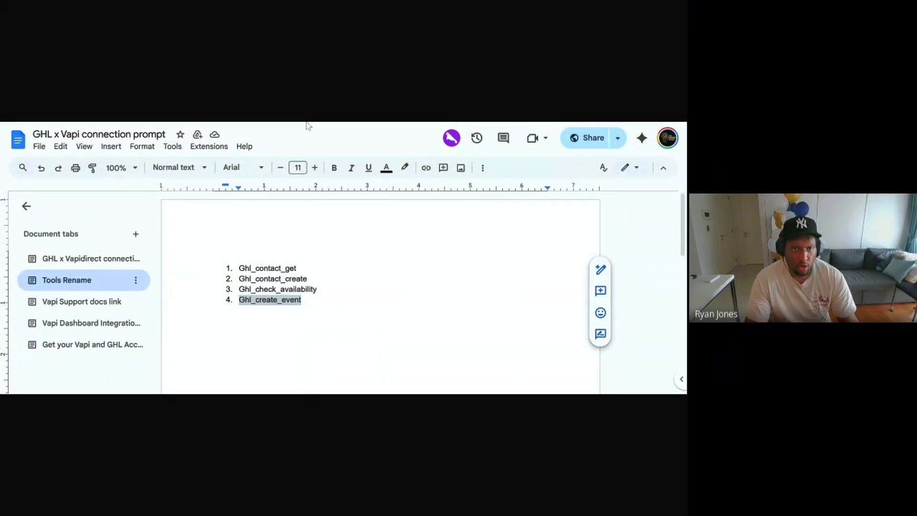
{"action": "left_click", "coordinate": [306, 123]}
{"action": "double_click", "coordinate": [299, 192]}
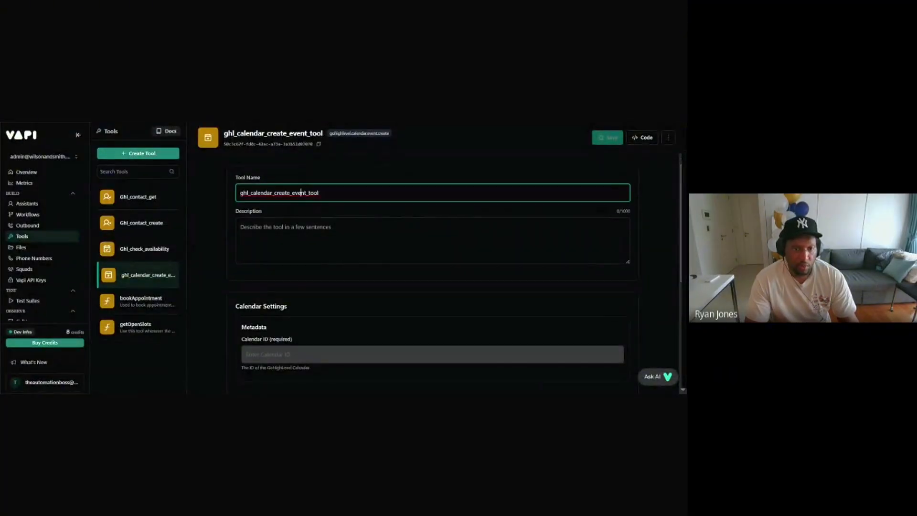
{"action": "key", "text": "ctrl+v"}
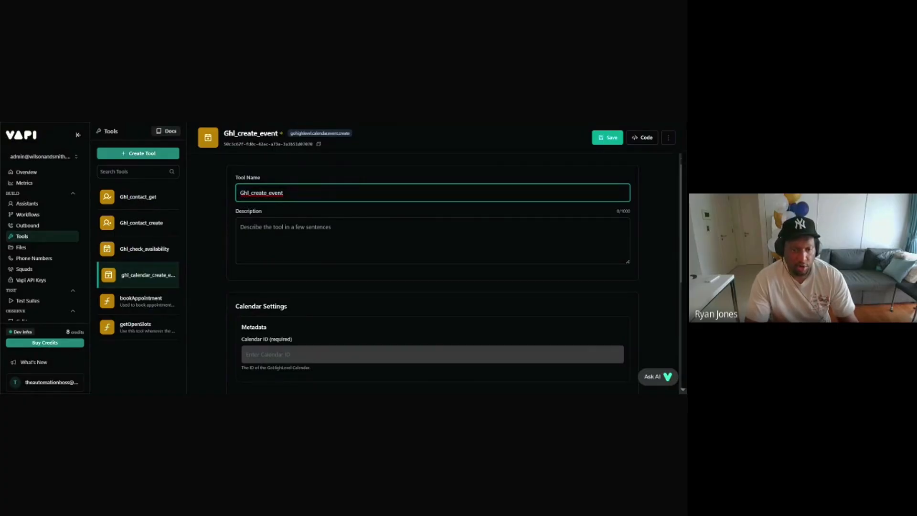
Step: Copy the test calendar's ID from GoHighLevel into Ghl_create_event's Calendar ID field and save
{"action": "scroll", "coordinate": [283, 193], "scroll_direction": "down", "scroll_amount": 3}
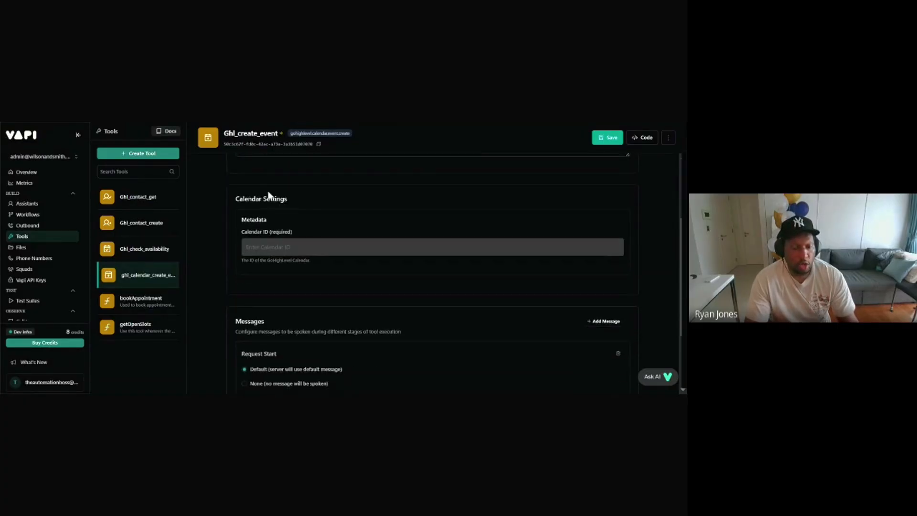
{"action": "left_click", "coordinate": [432, 247]}
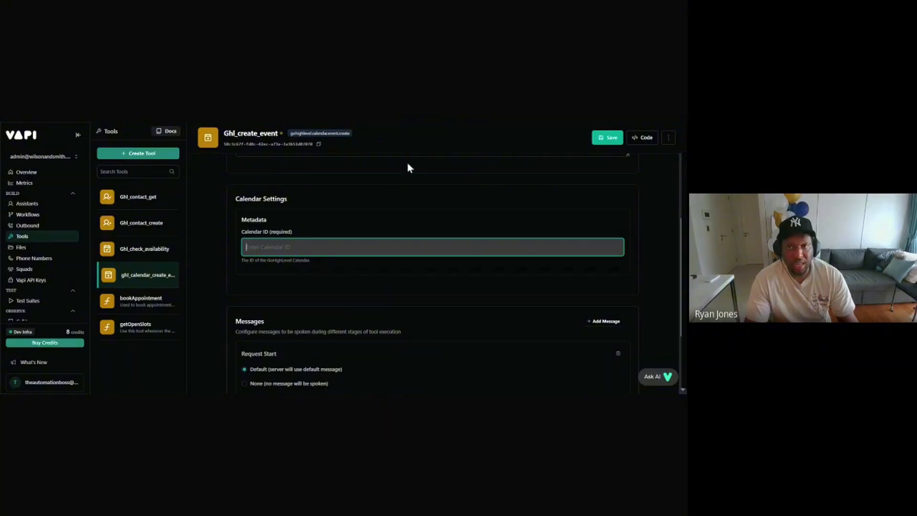
{"action": "left_click", "coordinate": [333, 122]}
{"action": "left_click", "coordinate": [432, 247]}
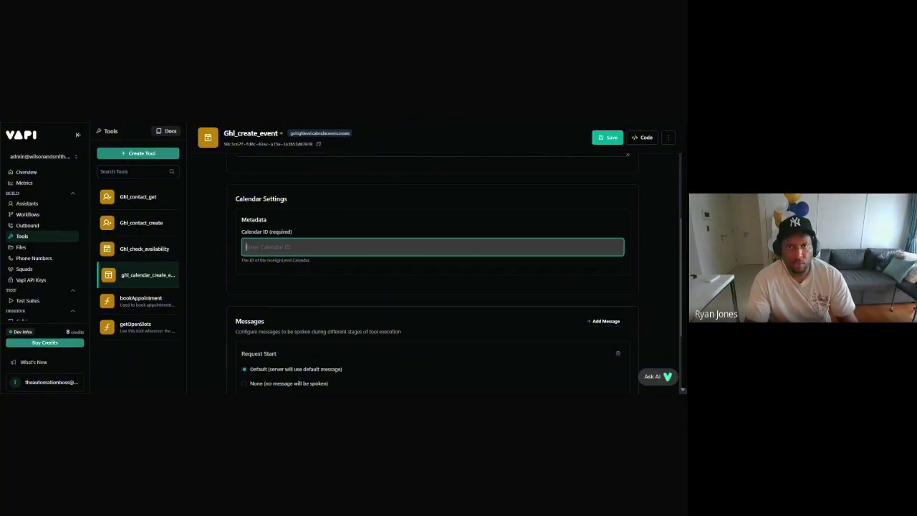
{"action": "key", "text": "alt+Tab"}
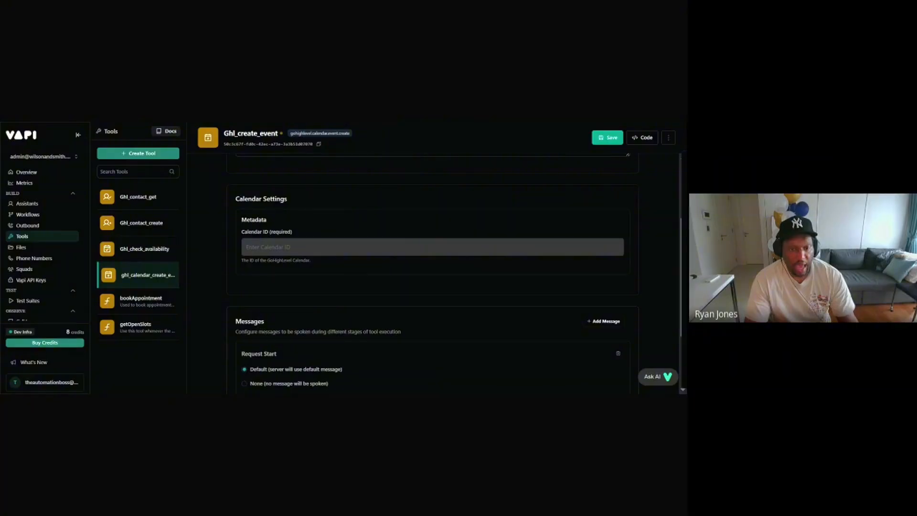
{"action": "key", "text": "ctrl+Tab"}
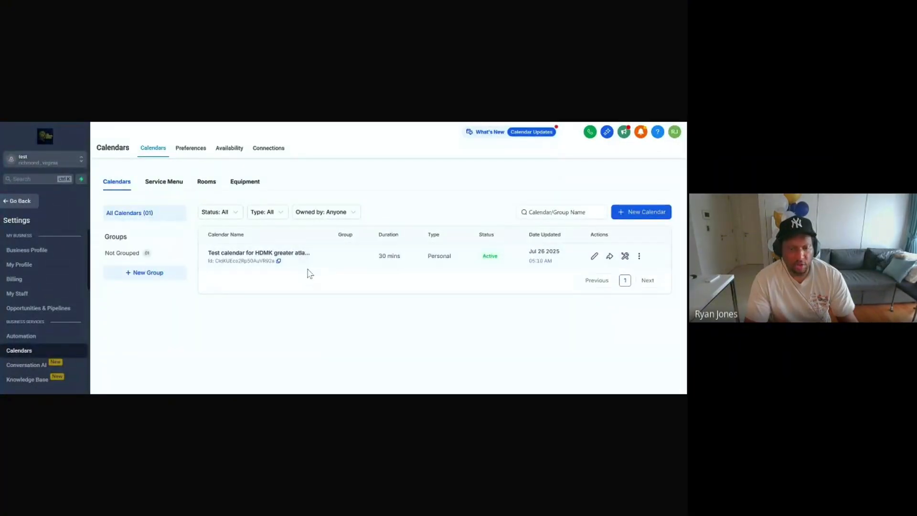
{"action": "left_click", "coordinate": [279, 261]}
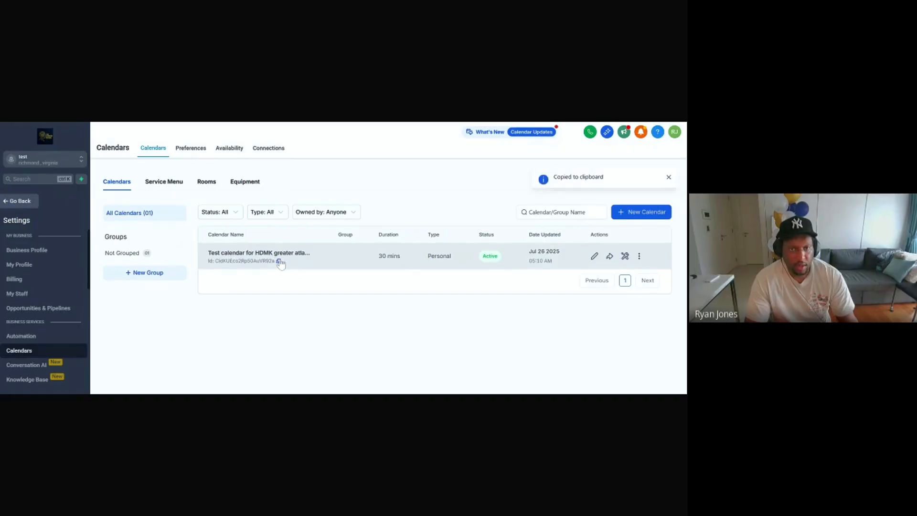
{"action": "left_click", "coordinate": [337, 122]}
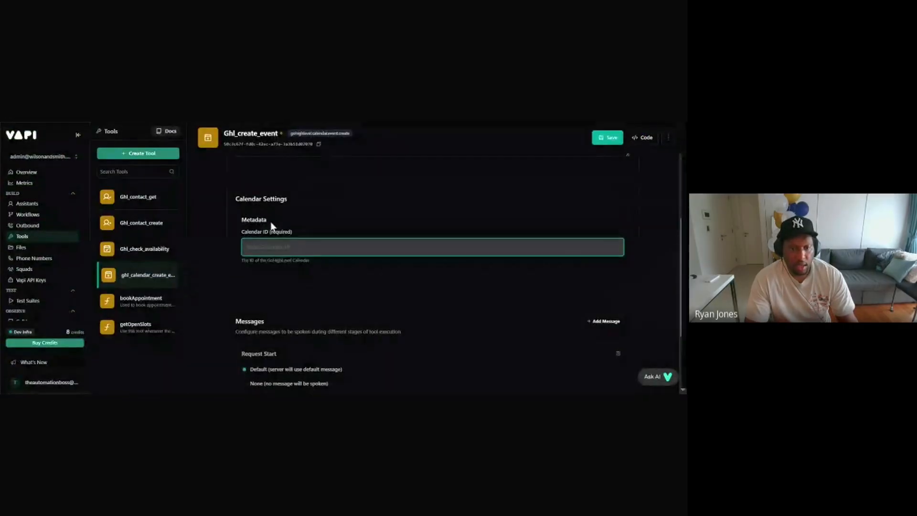
{"action": "key", "text": "ctrl+v"}
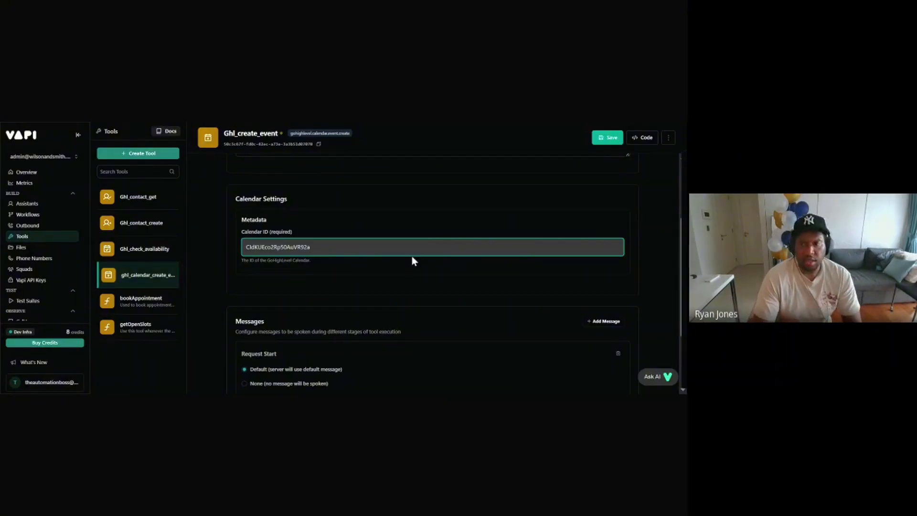
{"action": "scroll", "coordinate": [411, 258], "scroll_direction": "down", "scroll_amount": 2}
{"action": "scroll", "coordinate": [417, 242], "scroll_direction": "up", "scroll_amount": 2}
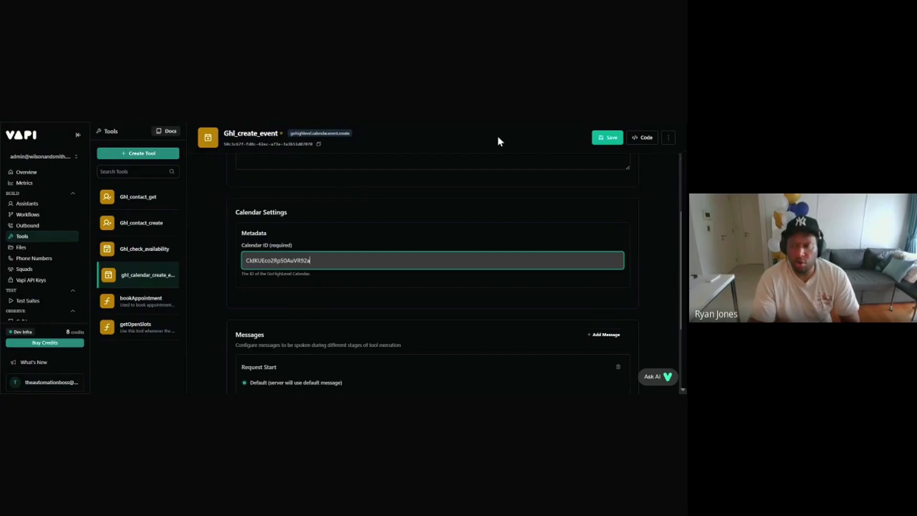
{"action": "left_click", "coordinate": [609, 142]}
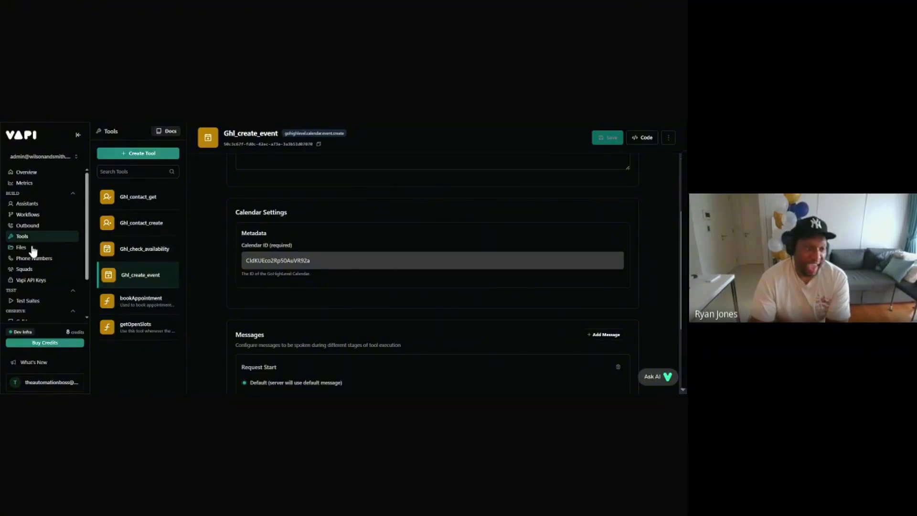
{"action": "left_click", "coordinate": [30, 203]}
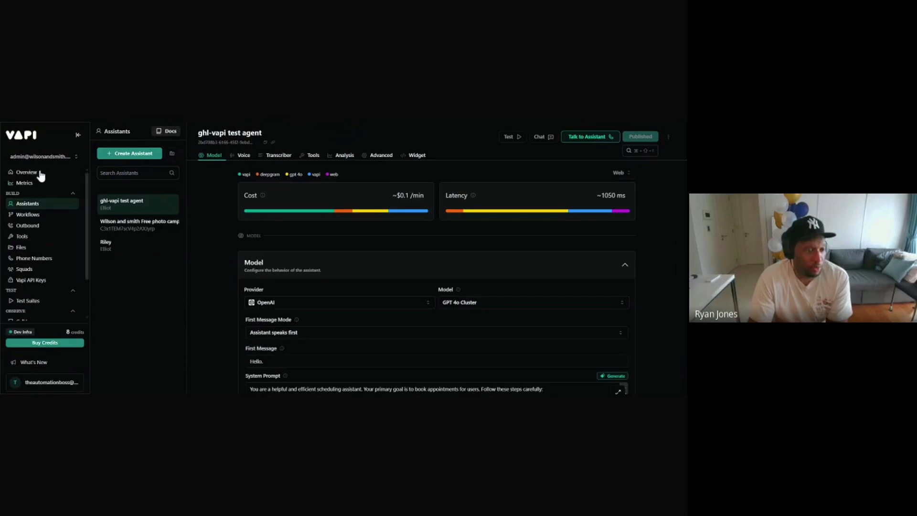
{"action": "left_click", "coordinate": [28, 205]}
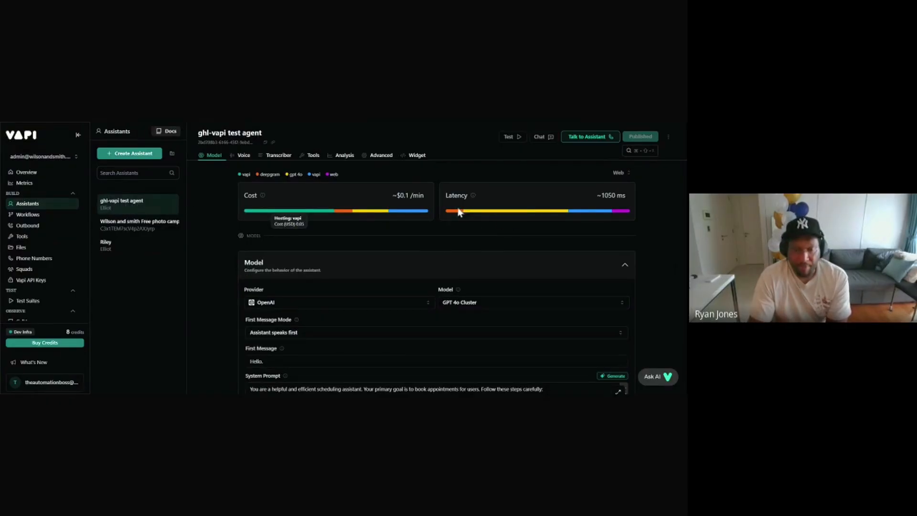
{"action": "scroll", "coordinate": [439, 188], "scroll_direction": "down", "scroll_amount": 3}
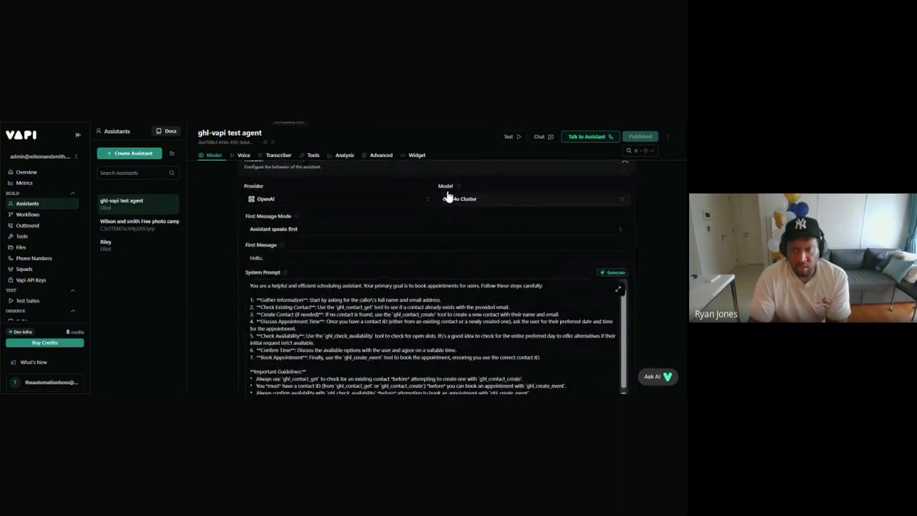
{"action": "scroll", "coordinate": [446, 196], "scroll_direction": "up", "scroll_amount": 3}
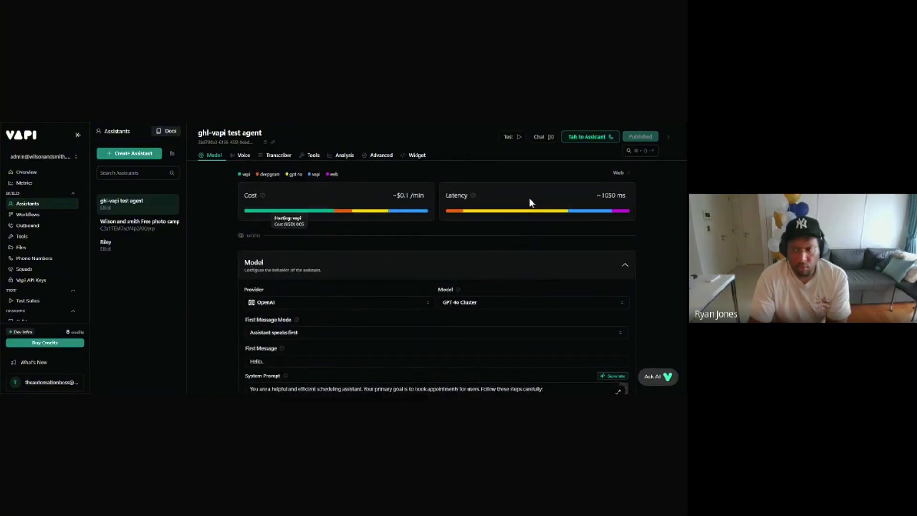
{"action": "scroll", "coordinate": [522, 214], "scroll_direction": "down", "scroll_amount": 1}
{"action": "scroll", "coordinate": [385, 230], "scroll_direction": "down", "scroll_amount": 1}
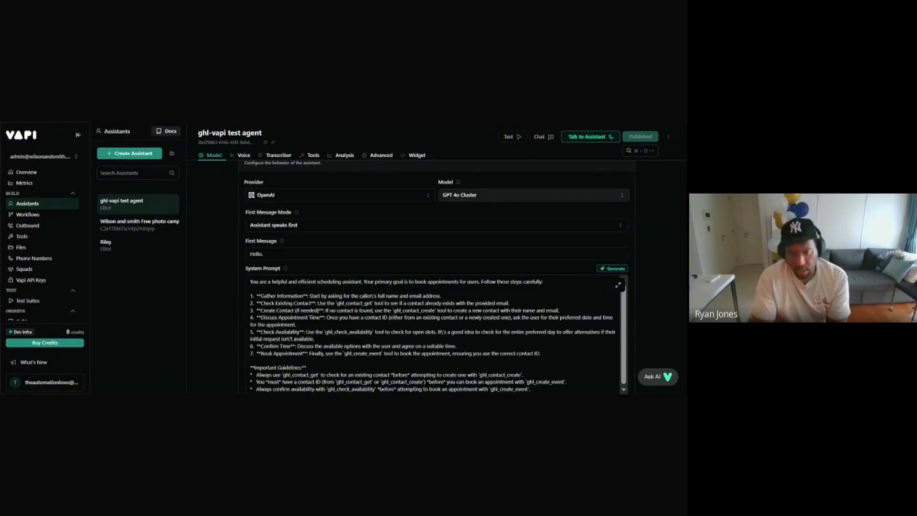
{"action": "scroll", "coordinate": [422, 286], "scroll_direction": "down", "scroll_amount": 10}
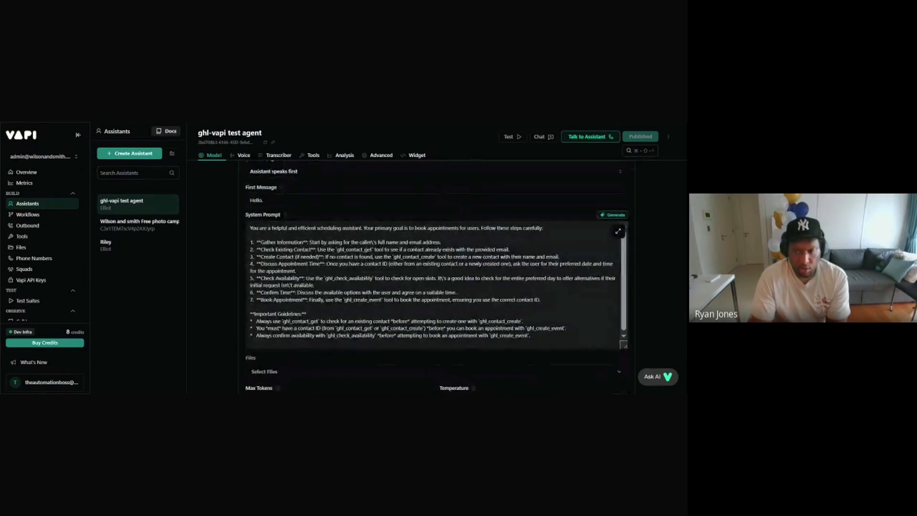
{"action": "scroll", "coordinate": [421, 284], "scroll_direction": "up", "scroll_amount": 10}
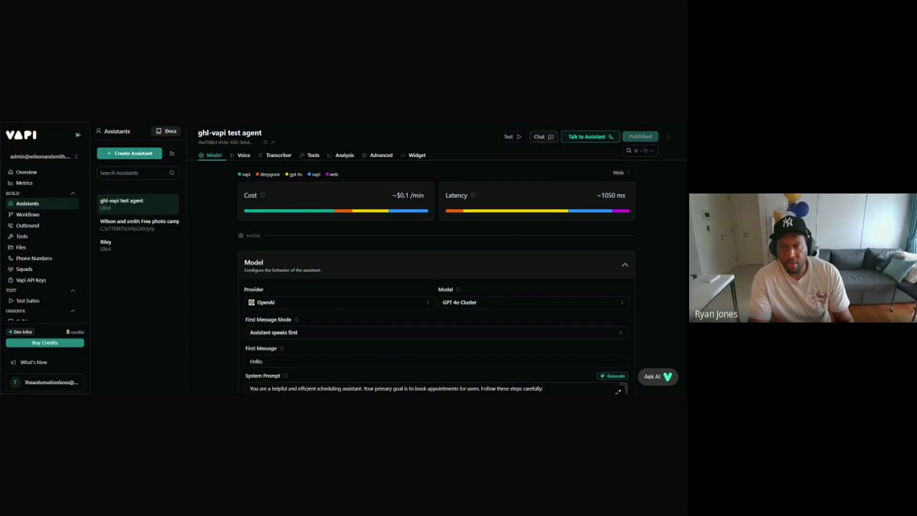
Step: Open a chat with the test agent, greet it with 'hey', then send the caller's full name and e-mail
{"action": "left_click", "coordinate": [548, 139]}
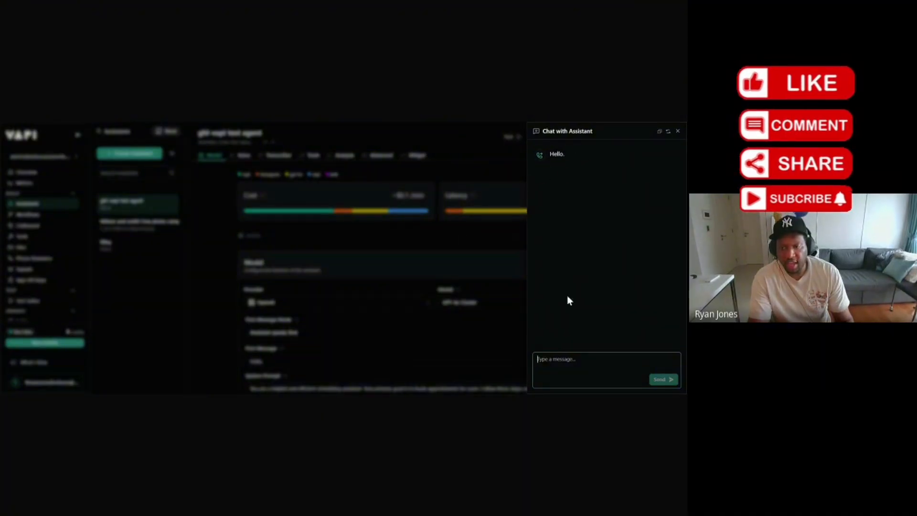
{"action": "type", "text": "hey"}
{"action": "key", "text": "Return"}
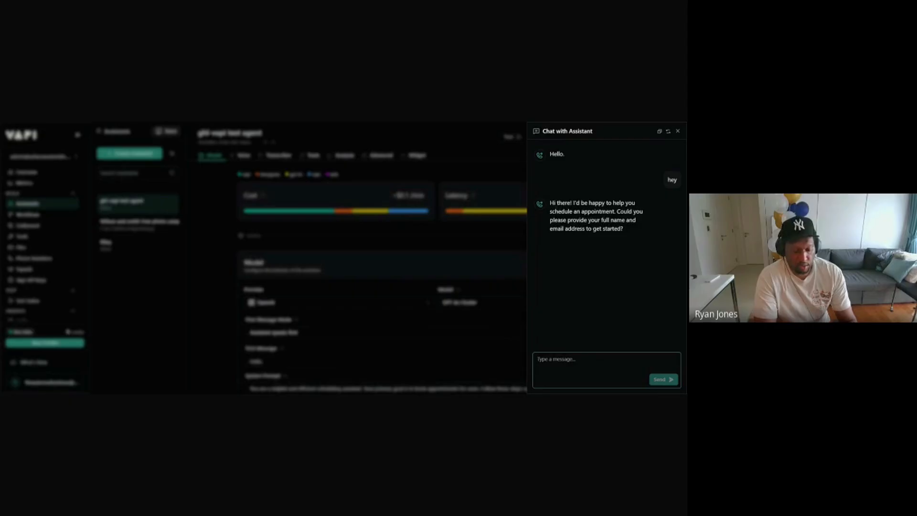
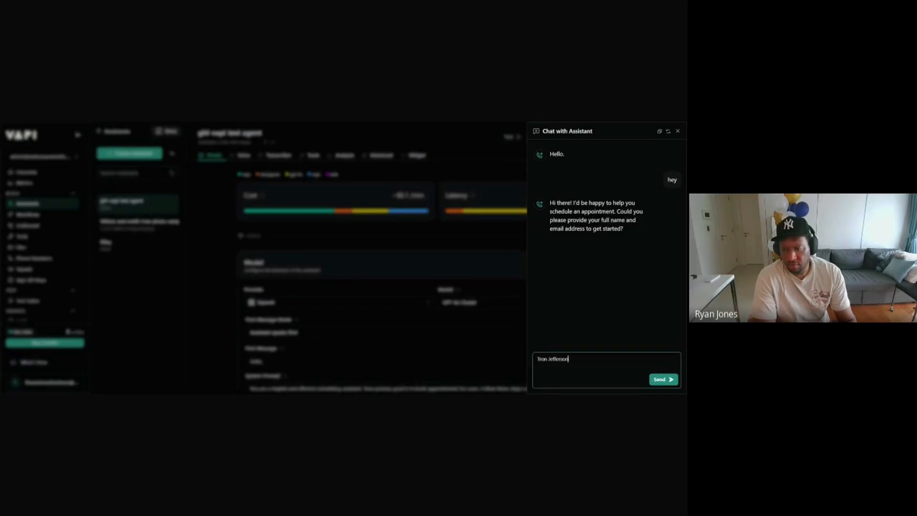
{"action": "type", "text": " and my"}
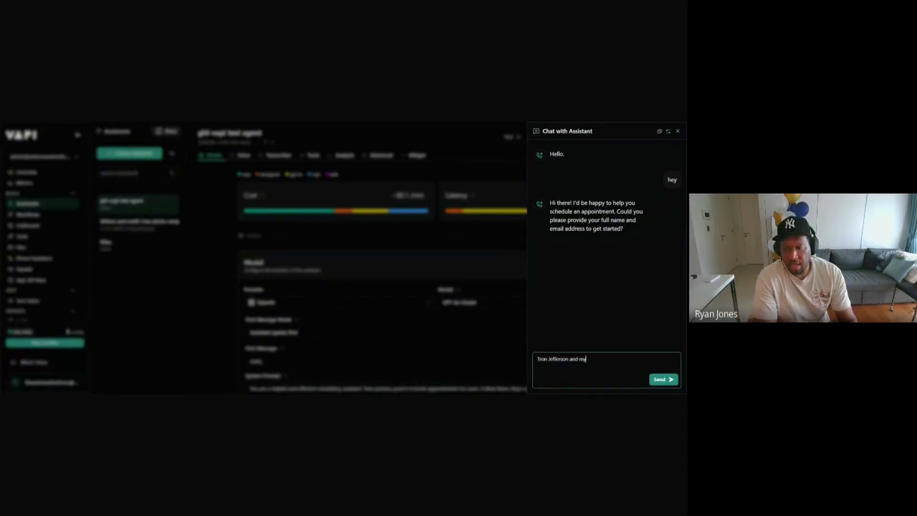
{"action": "type", "text": " email is "}
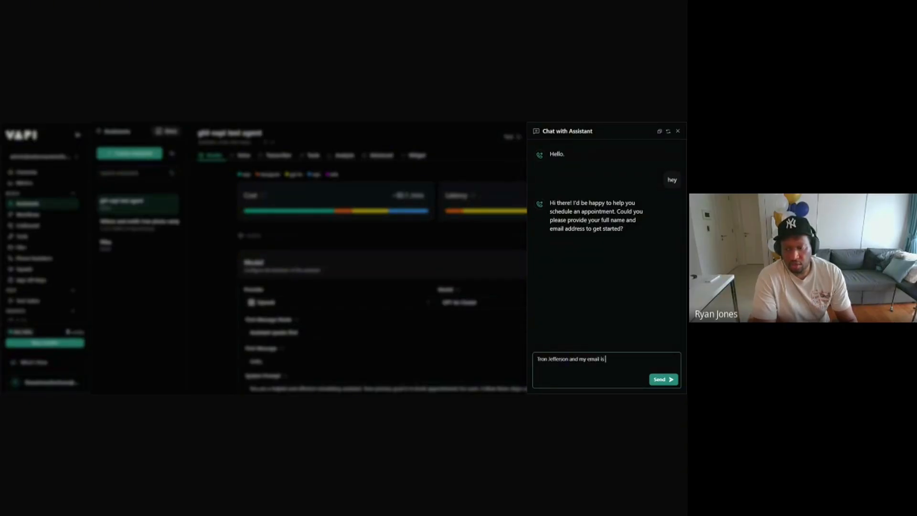
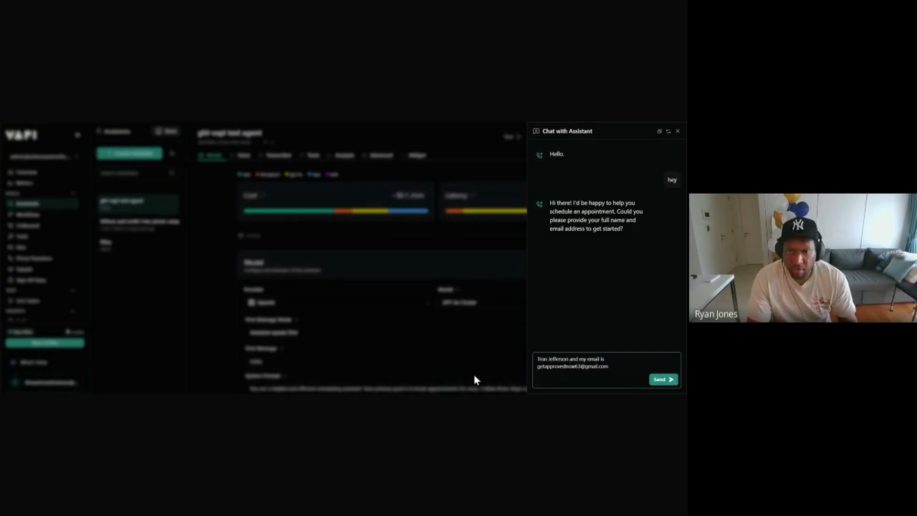
{"action": "left_click", "coordinate": [661, 381]}
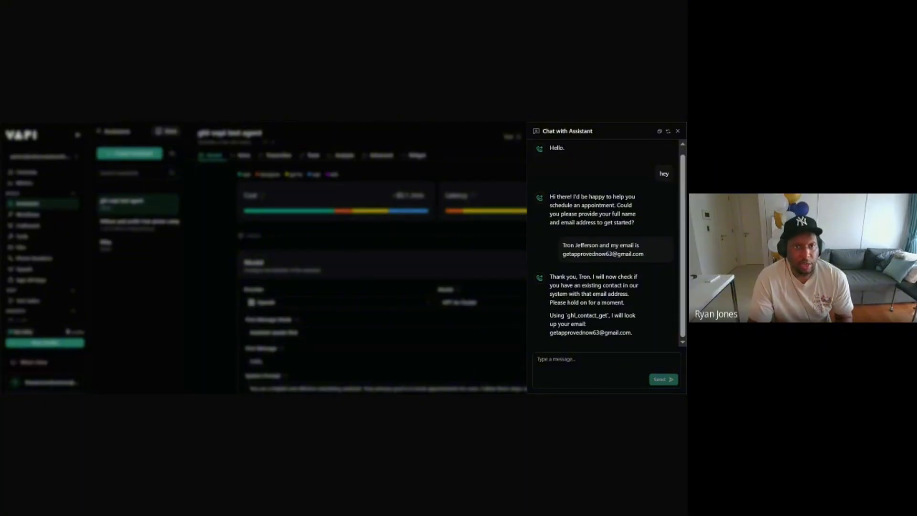
Step: Reply 'ok' five times while the agent looks up and then creates the contact
{"action": "left_click", "coordinate": [573, 363]}
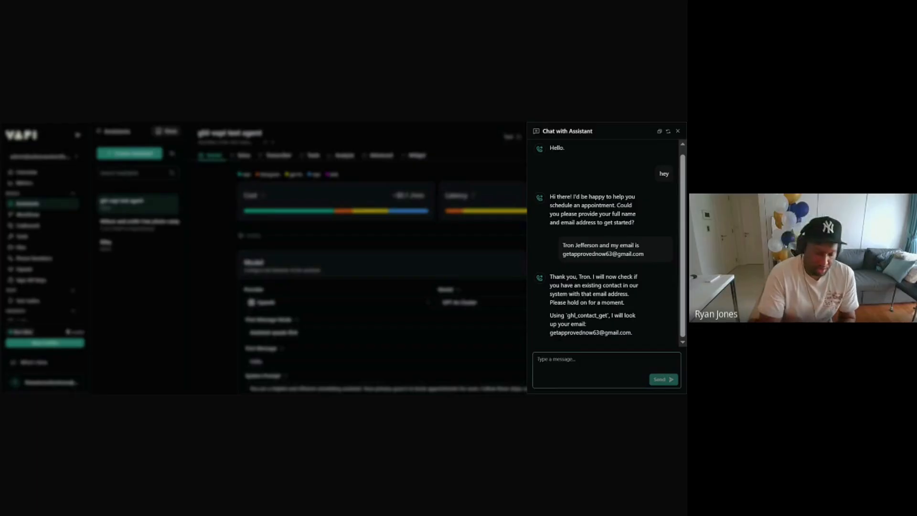
{"action": "type", "text": "ok"}
{"action": "key", "text": "Return"}
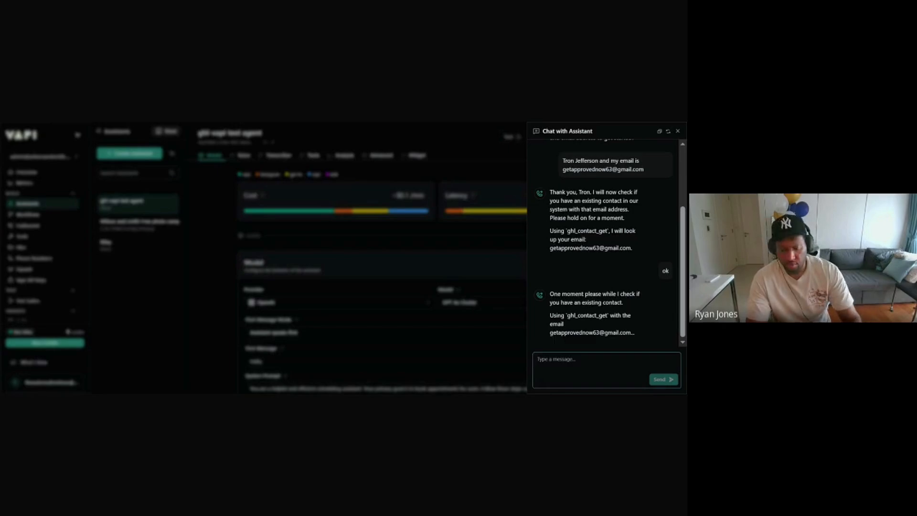
{"action": "type", "text": "ok"}
{"action": "key", "text": "Return"}
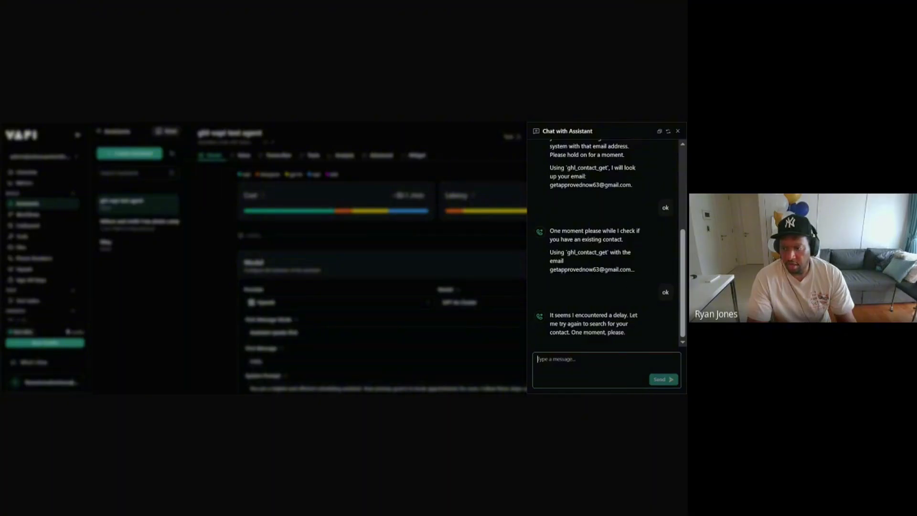
{"action": "type", "text": "ok"}
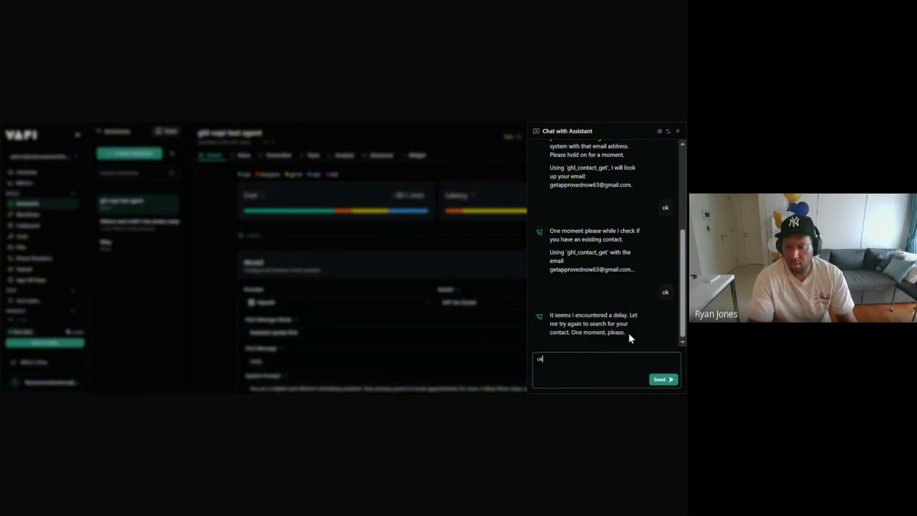
{"action": "key", "text": "Return"}
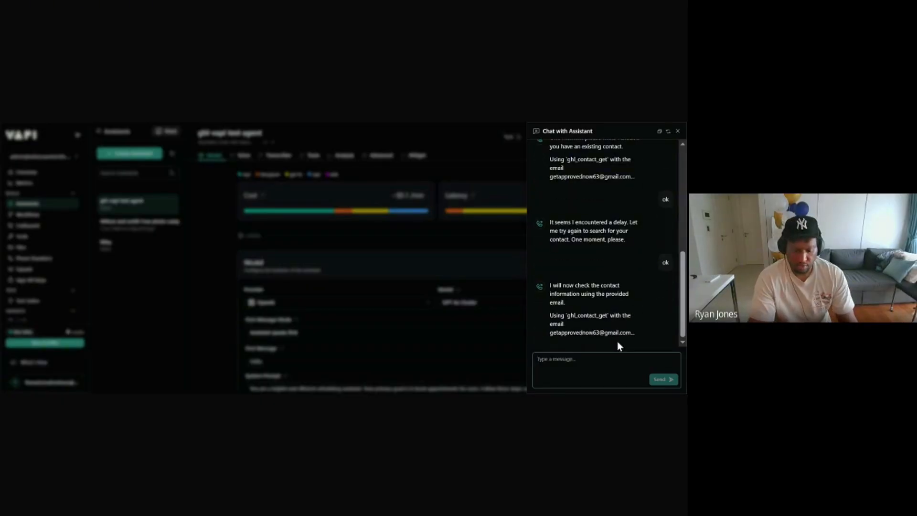
{"action": "type", "text": "ok"}
{"action": "key", "text": "Return"}
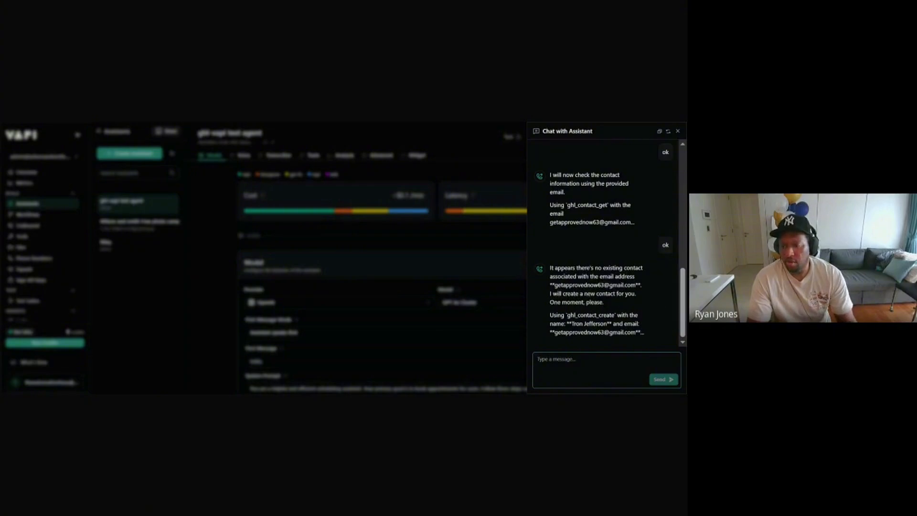
{"action": "type", "text": "ok"}
{"action": "key", "text": "Return"}
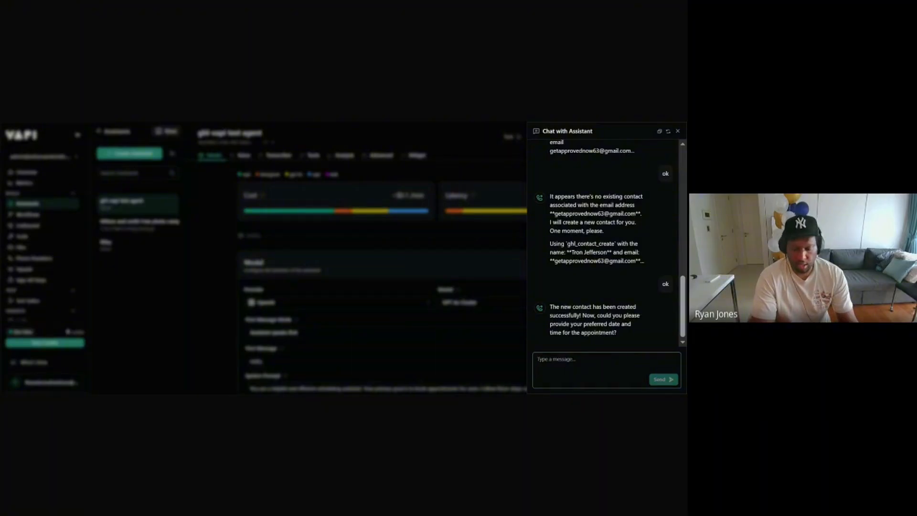
Step: Ask the agent 'what do you have for this friiday' and reply 'ok' three times as it checks
{"action": "type", "text": "w"}
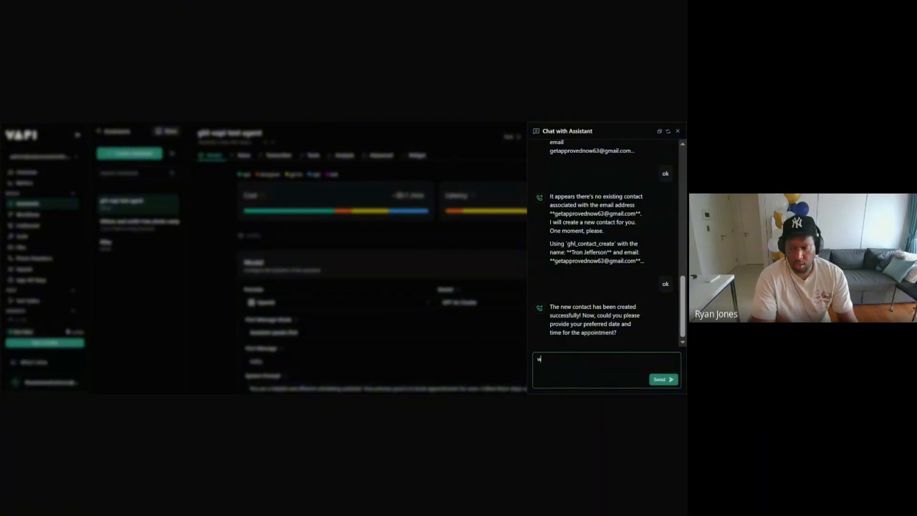
{"action": "type", "text": "hat do you have for this "}
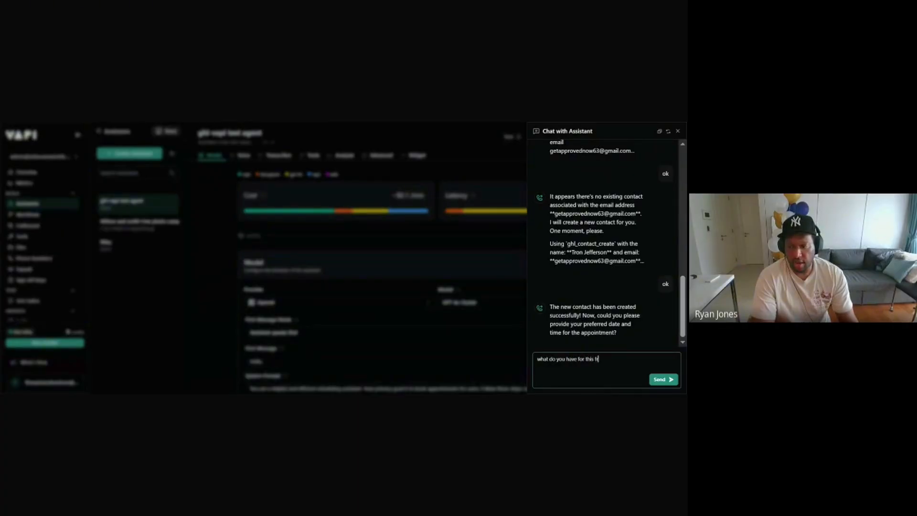
{"action": "type", "text": "friiday"}
{"action": "key", "text": "Return"}
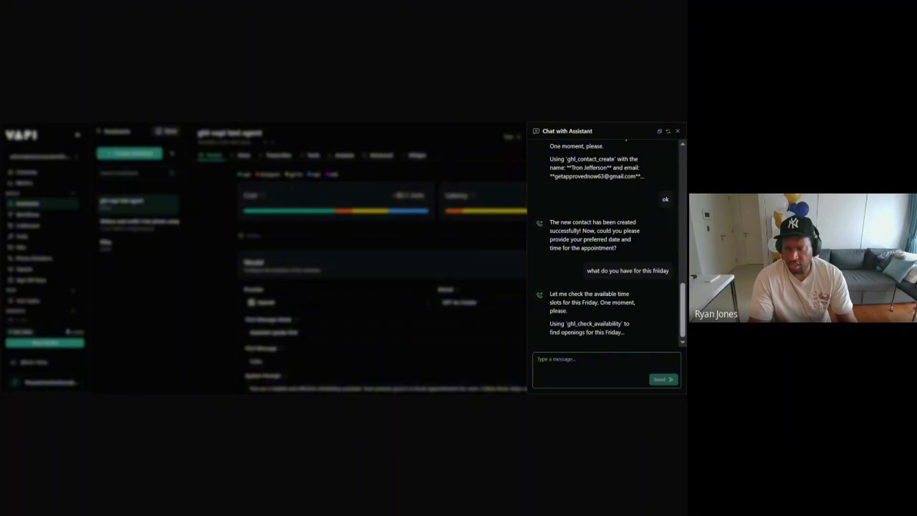
{"action": "type", "text": "ok"}
{"action": "key", "text": "Return"}
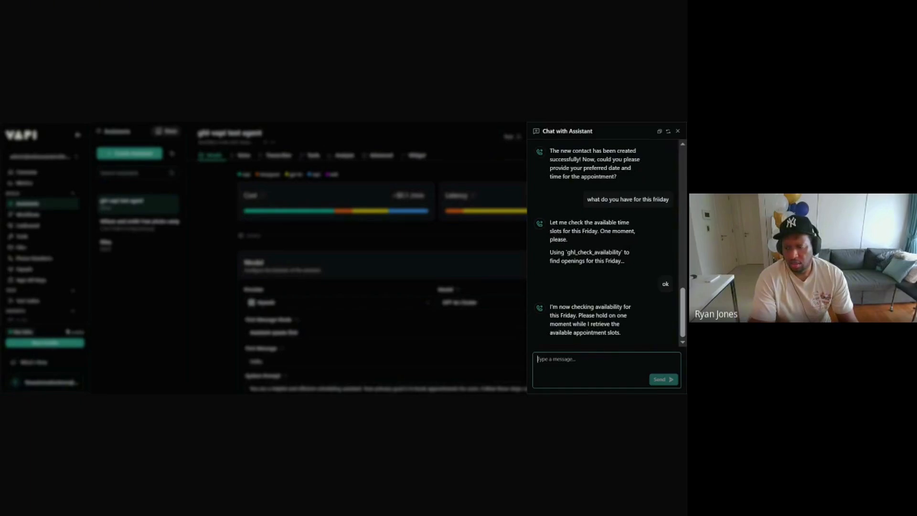
{"action": "type", "text": "ok"}
{"action": "key", "text": "Return"}
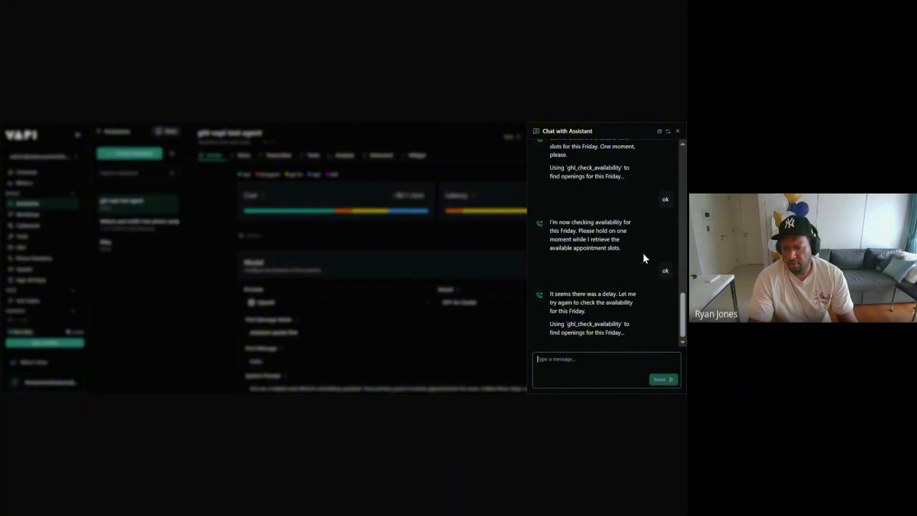
{"action": "type", "text": "ok"}
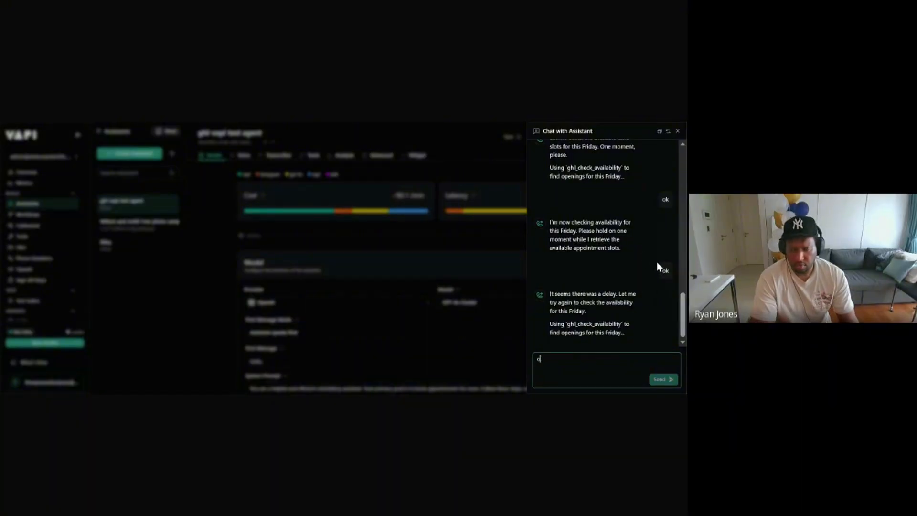
{"action": "key", "text": "Return"}
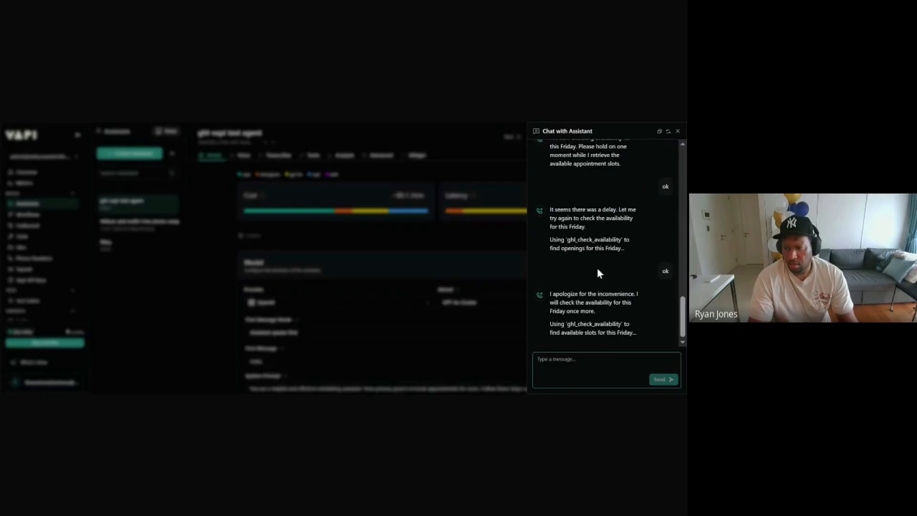
Step: Close the test chat panel to return to the ghl-vapi test agent's settings
{"action": "left_click", "coordinate": [179, 162]}
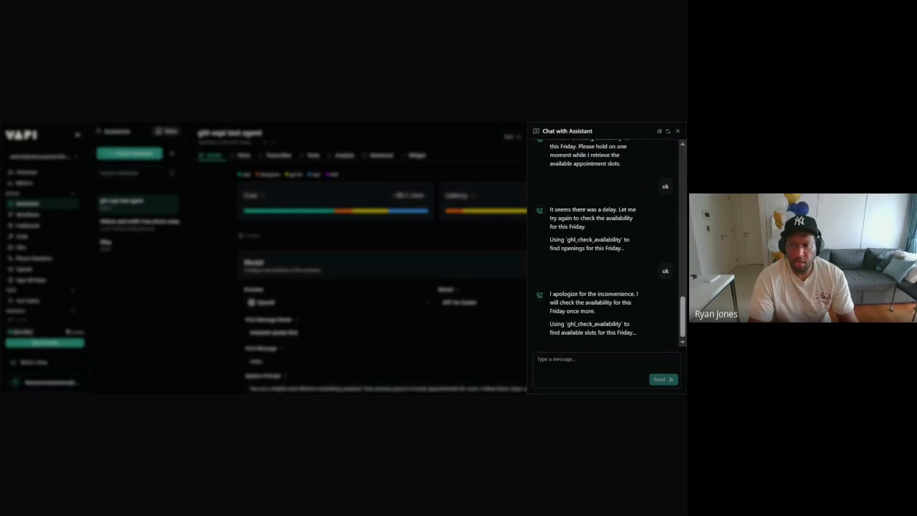
{"action": "left_click", "coordinate": [583, 365]}
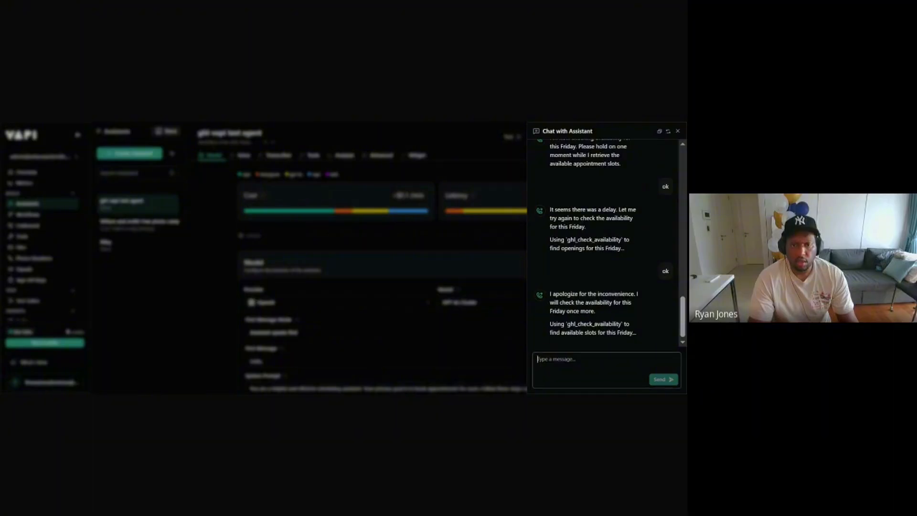
{"action": "left_click", "coordinate": [351, 125]}
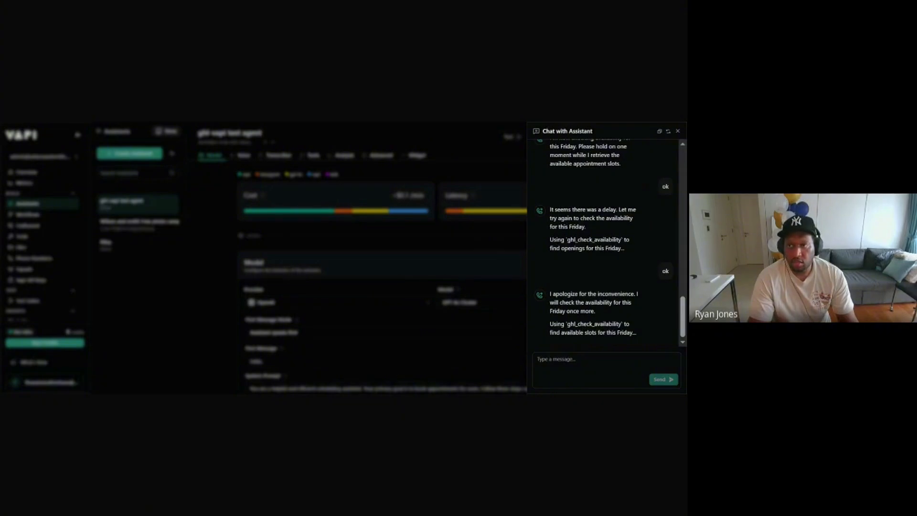
{"action": "key", "text": "alt+Tab"}
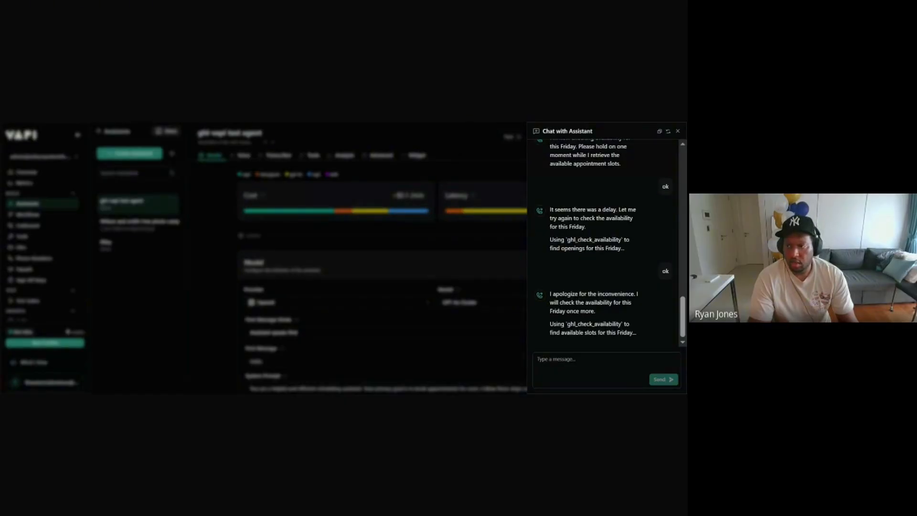
{"action": "left_click", "coordinate": [677, 131]}
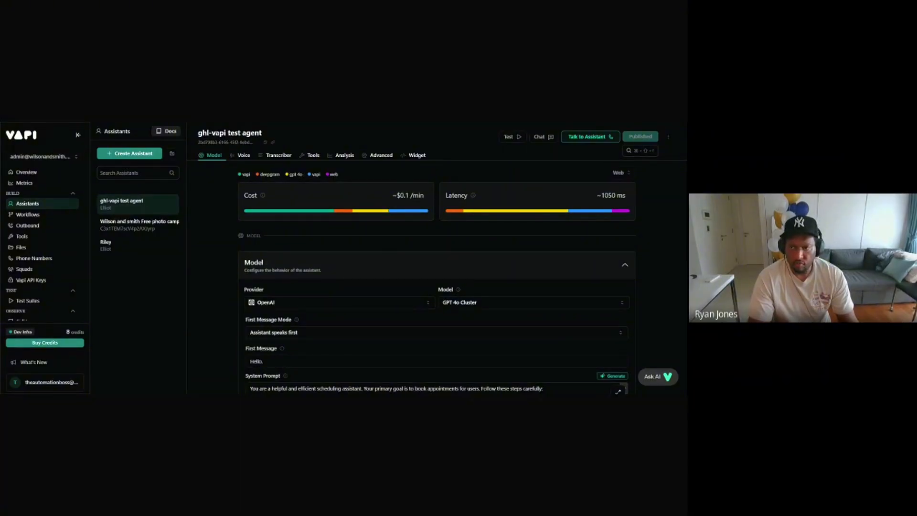
Step: Discard the half-started chat, reload the assistant page, and reopen Chat so only 'Hello.' shows
{"action": "left_click", "coordinate": [544, 137]}
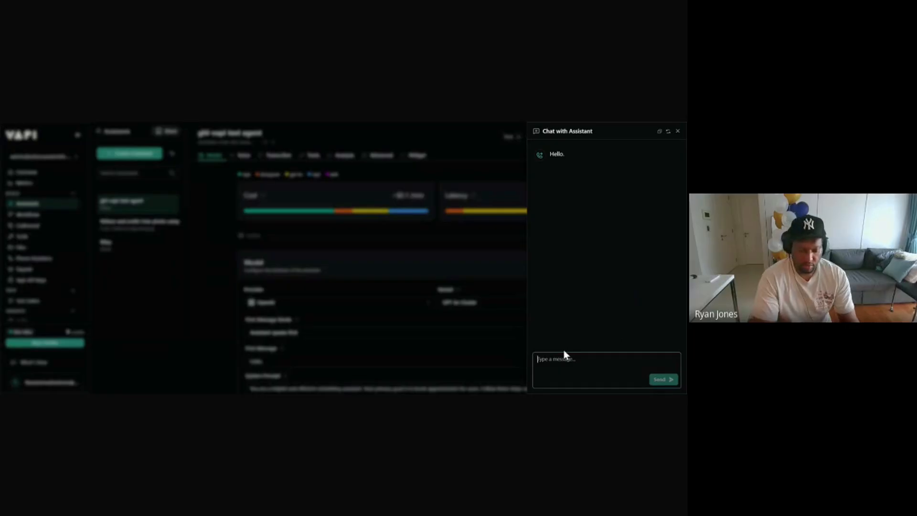
{"action": "type", "text": "hello"}
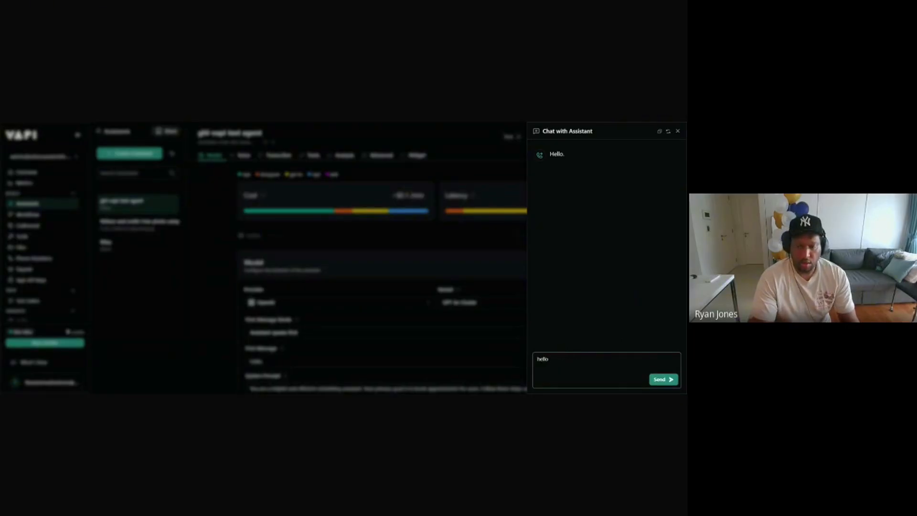
{"action": "left_click", "coordinate": [677, 132]}
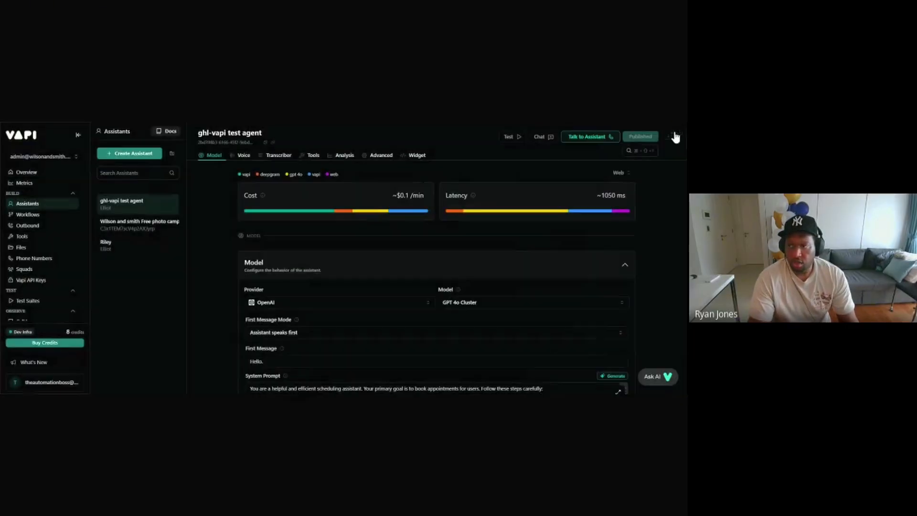
{"action": "left_click", "coordinate": [446, 123]}
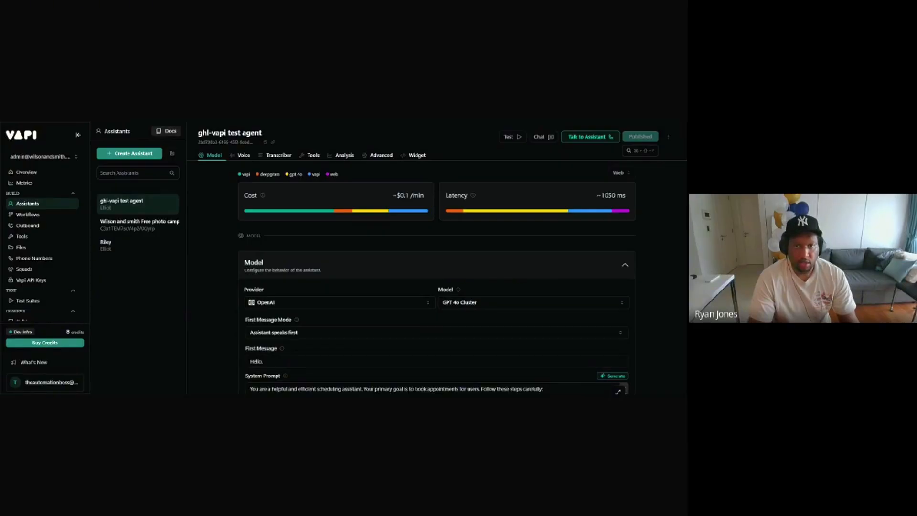
{"action": "left_click", "coordinate": [542, 139]}
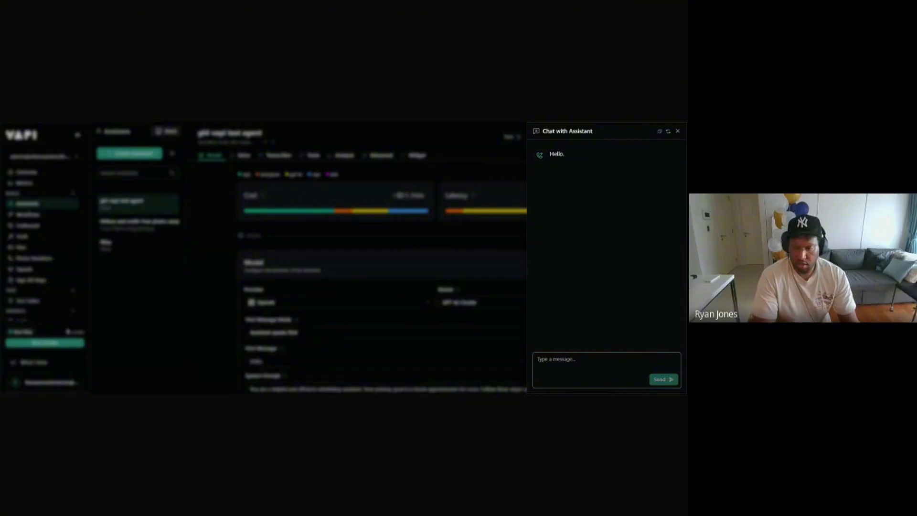
Step: Greet the agent with 'hello', confirm booking an appointment, and send the contact's name and e-mail
{"action": "type", "text": "hello"}
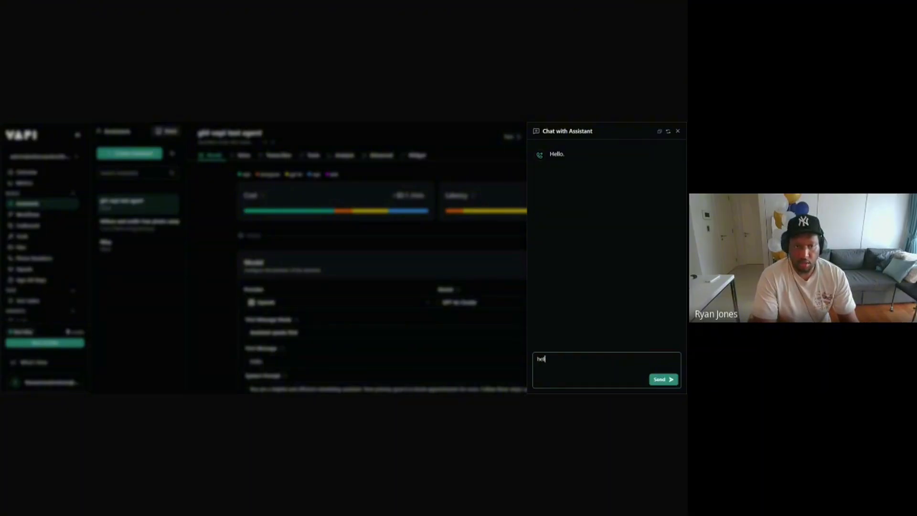
{"action": "key", "text": "Return"}
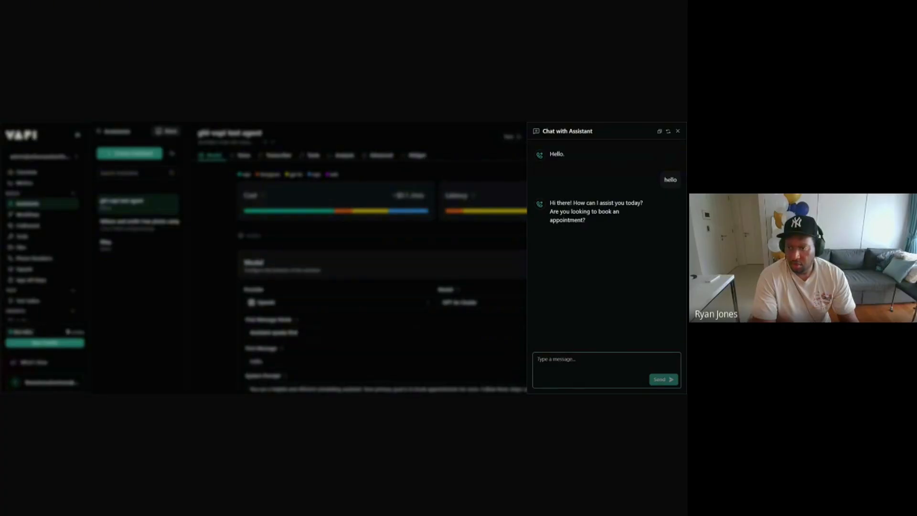
{"action": "type", "text": "ys"}
{"action": "key", "text": "Return"}
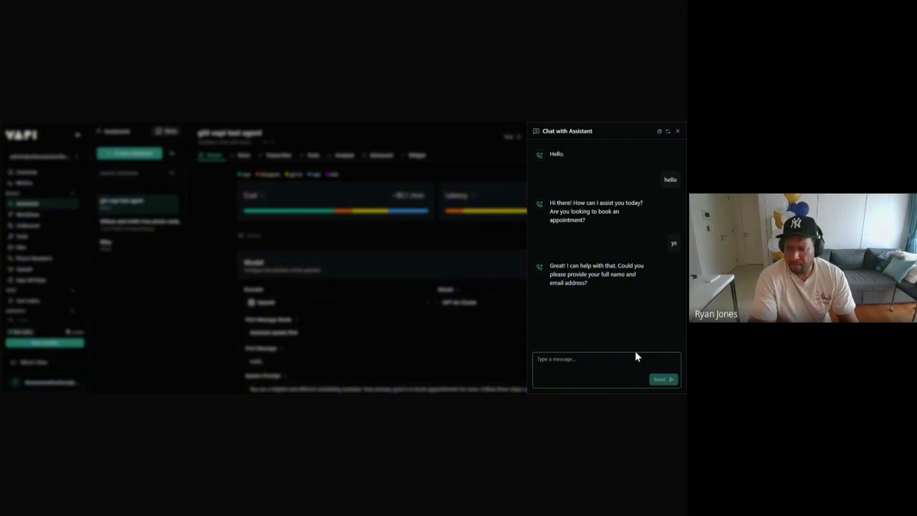
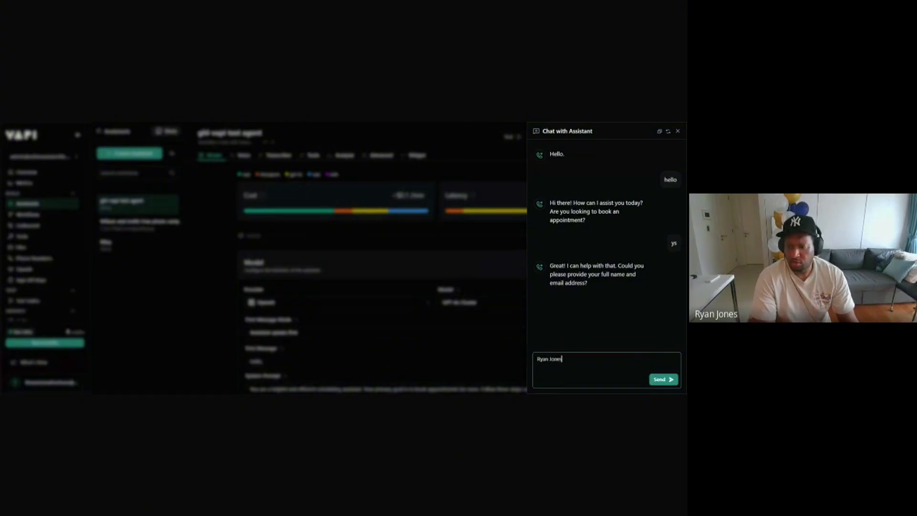
{"action": "type", "text": " my"}
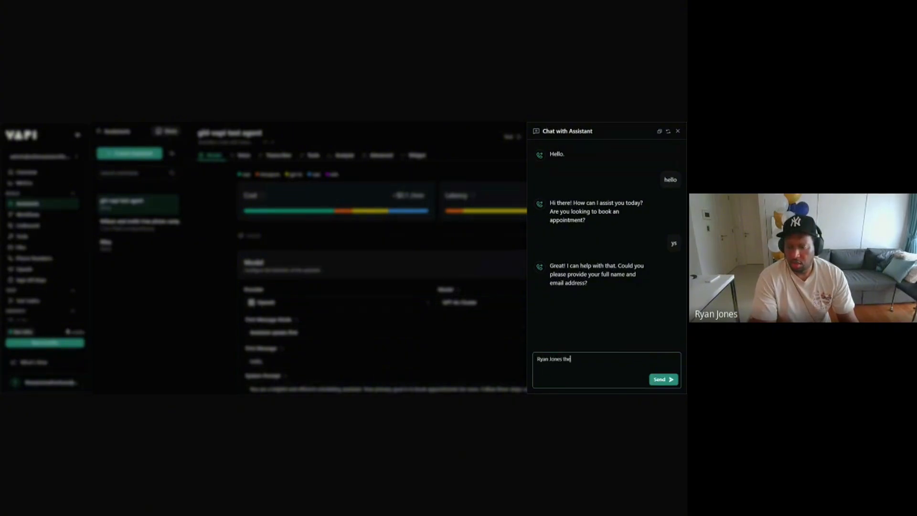
{"action": "type", "text": " email the automationbos"}
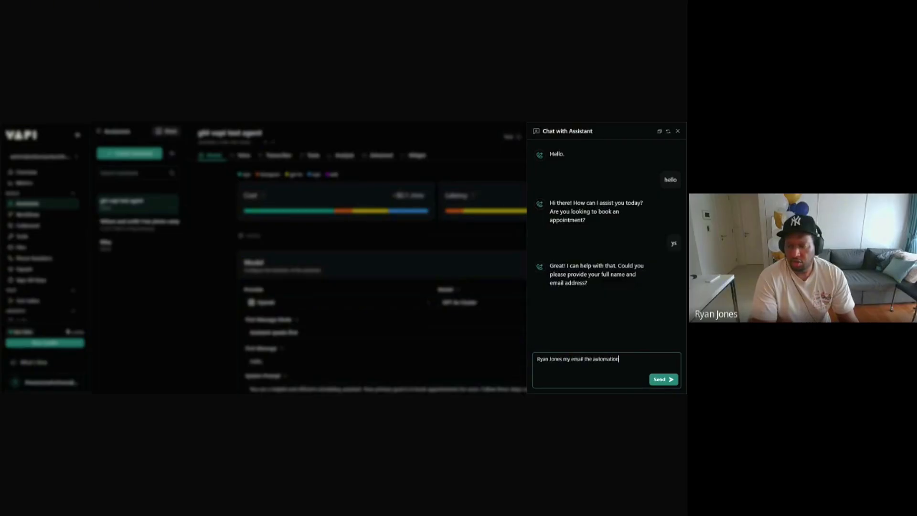
{"action": "key", "text": "BackSpace"}
{"action": "key", "text": "BackSpace"}
{"action": "key", "text": "BackSpace"}
{"action": "key", "text": "BackSpace"}
{"action": "key", "text": "BackSpace"}
{"action": "key", "text": "BackSpace"}
{"action": "key", "text": "BackSpace"}
{"action": "key", "text": "BackSpace"}
{"action": "key", "text": "BackSpace"}
{"action": "key", "text": "BackSpace"}
{"action": "key", "text": "BackSpace"}
{"action": "key", "text": "BackSpace"}
{"action": "key", "text": "BackSpace"}
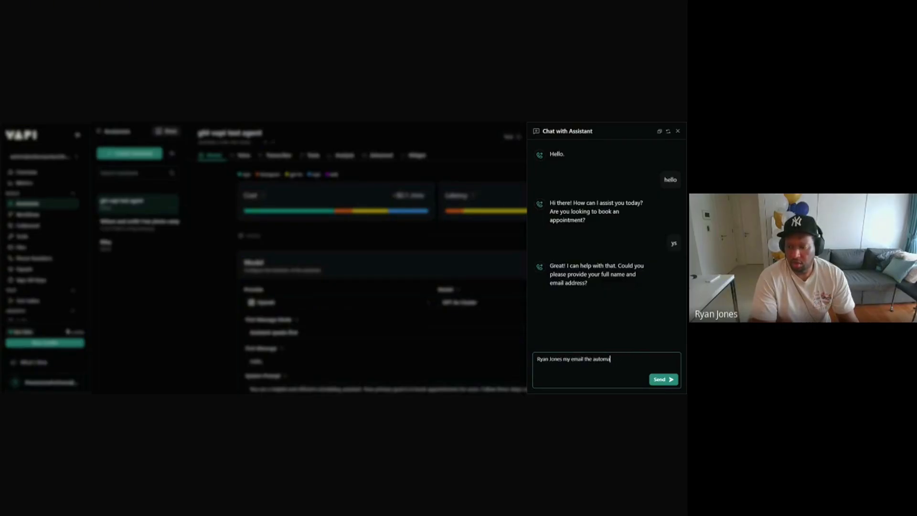
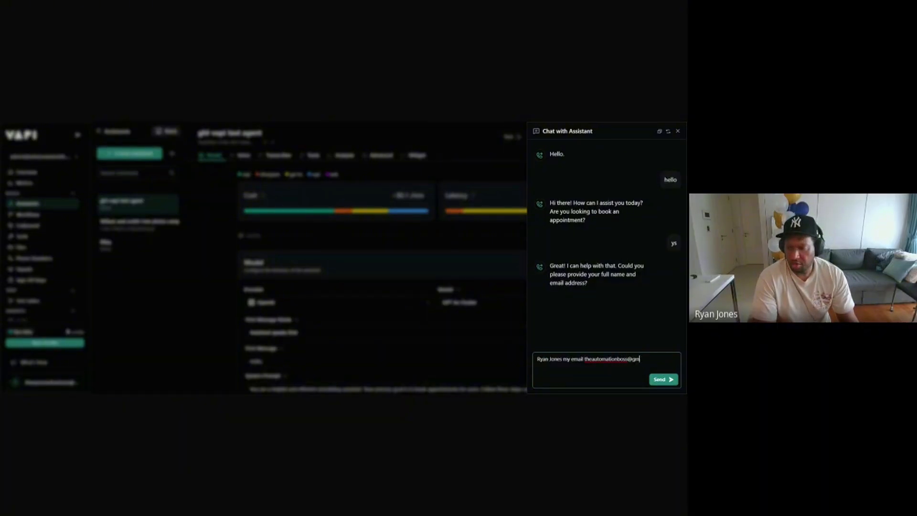
{"action": "key", "text": "Return"}
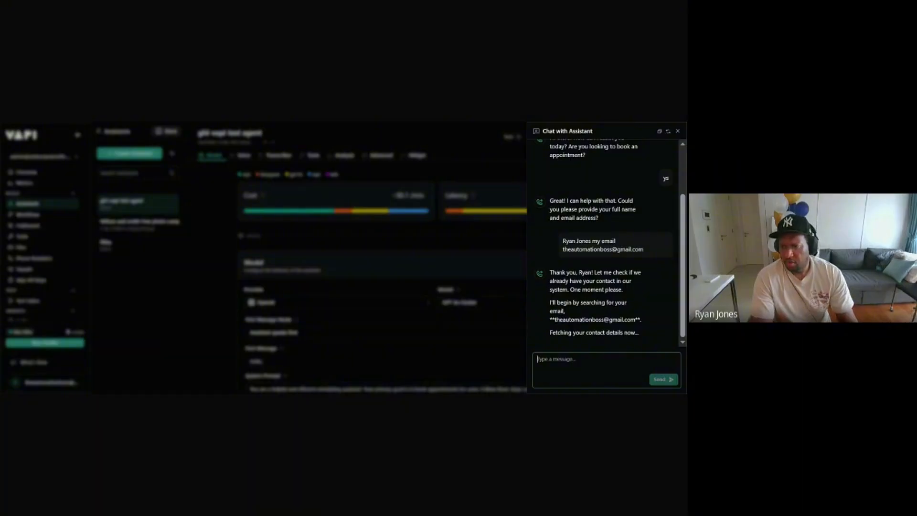
Step: Keep replying 'ok' until the agent finds the contact and asks for a date and time
{"action": "type", "text": "ck"}
{"action": "key", "text": "Return"}
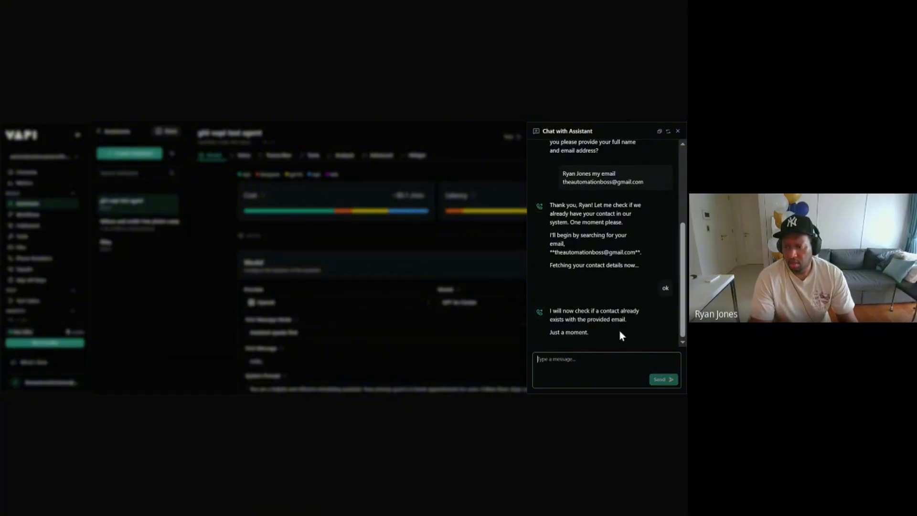
{"action": "type", "text": "ok"}
{"action": "key", "text": "Return"}
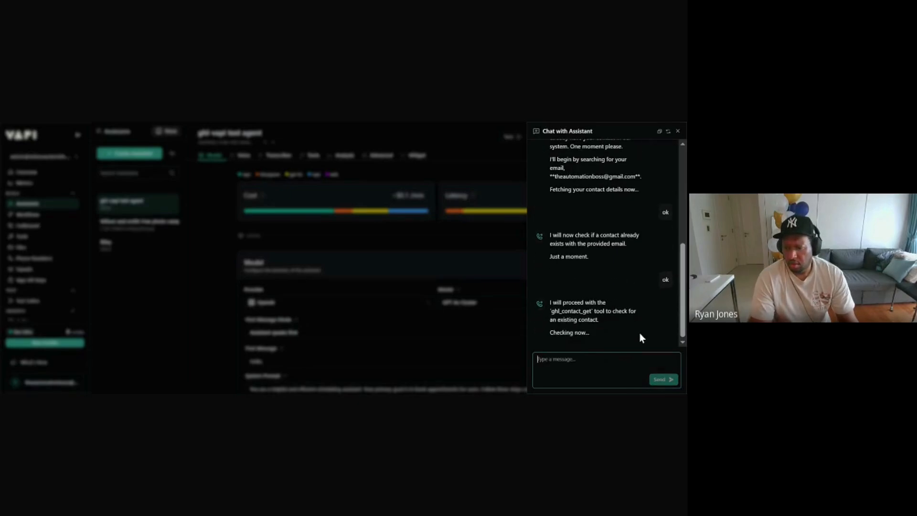
{"action": "type", "text": "ok"}
{"action": "key", "text": "Return"}
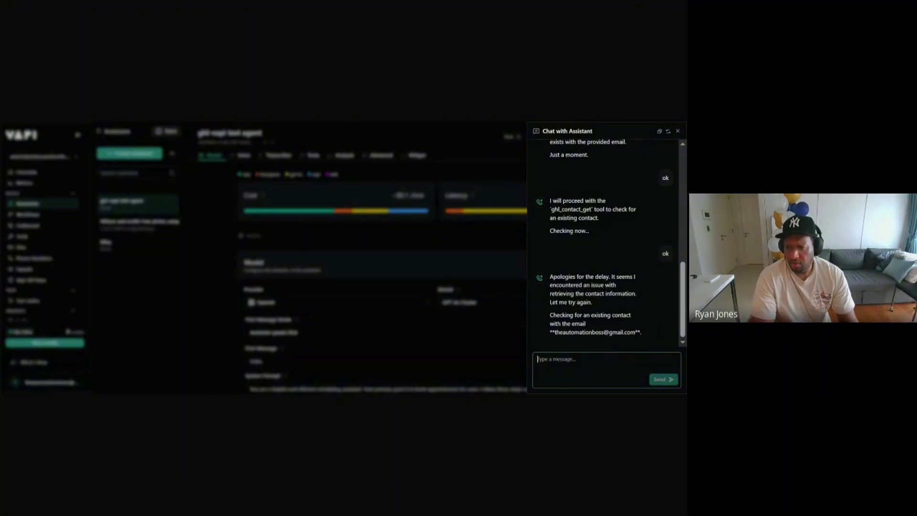
{"action": "type", "text": "ok"}
{"action": "key", "text": "Return"}
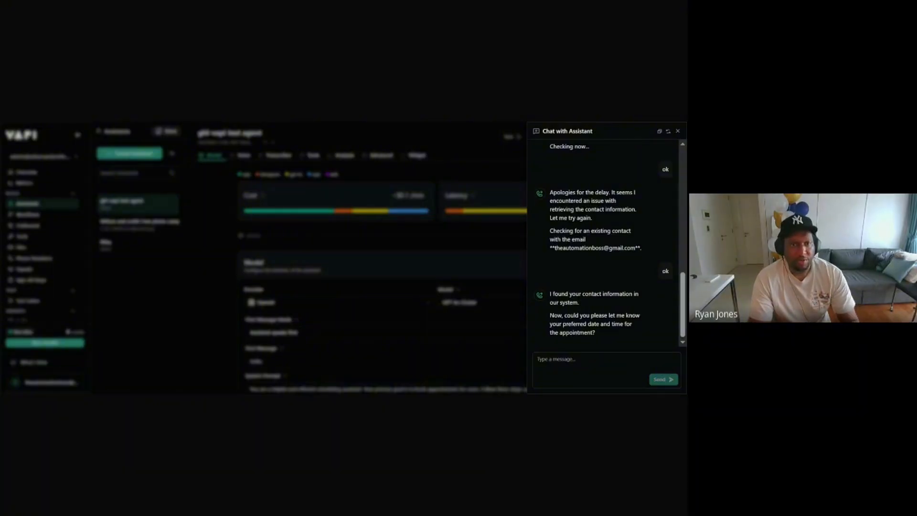
{"action": "left_click", "coordinate": [590, 364]}
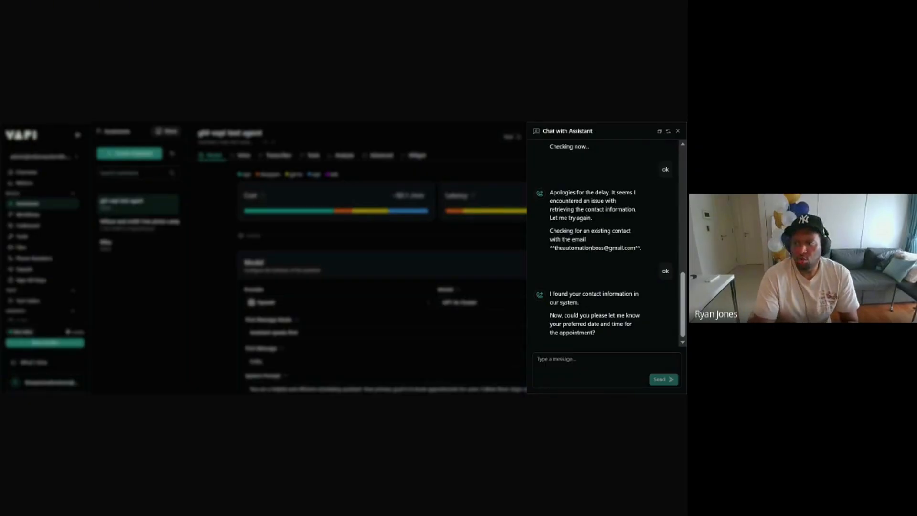
Step: Close the test chat and check the Ghl_contact_get tool in the Tools list, retyping its final 't'
{"action": "left_click", "coordinate": [677, 131]}
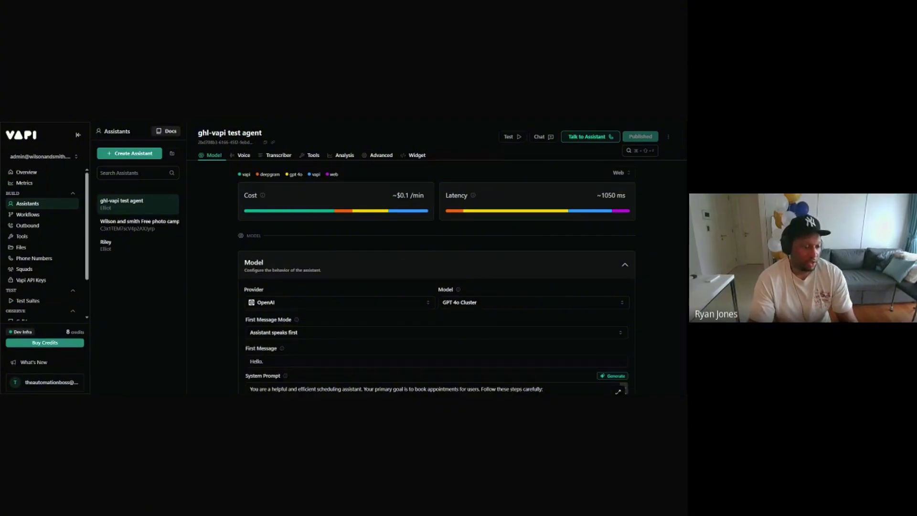
{"action": "scroll", "coordinate": [52, 319], "scroll_direction": "down", "scroll_amount": 2}
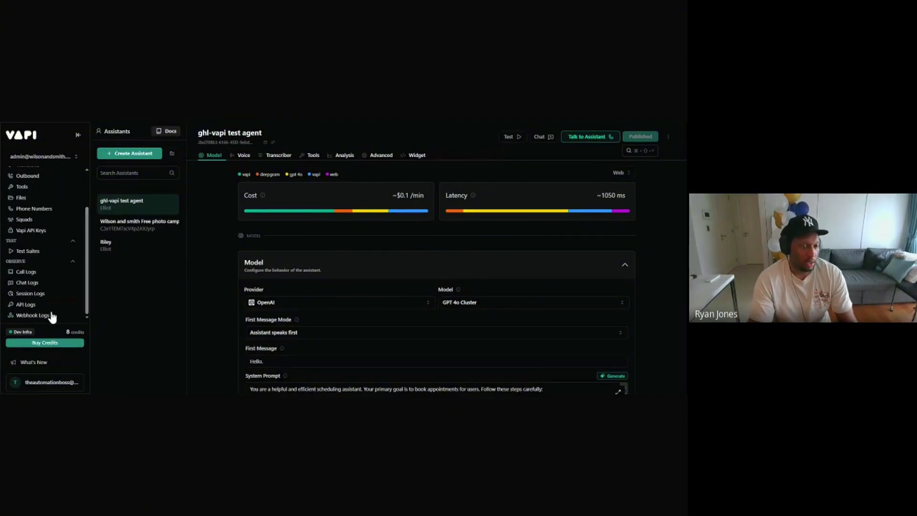
{"action": "scroll", "coordinate": [43, 286], "scroll_direction": "up", "scroll_amount": 2}
{"action": "left_click", "coordinate": [30, 237]}
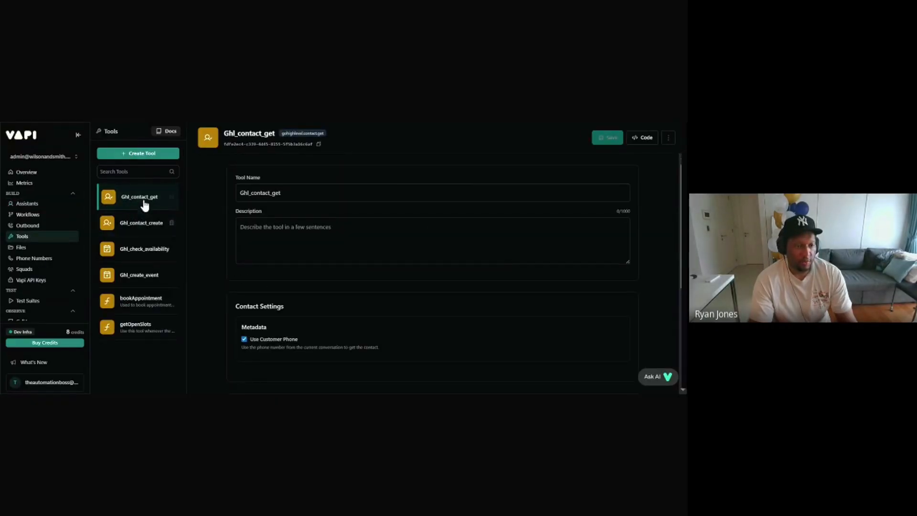
{"action": "left_click", "coordinate": [297, 193]}
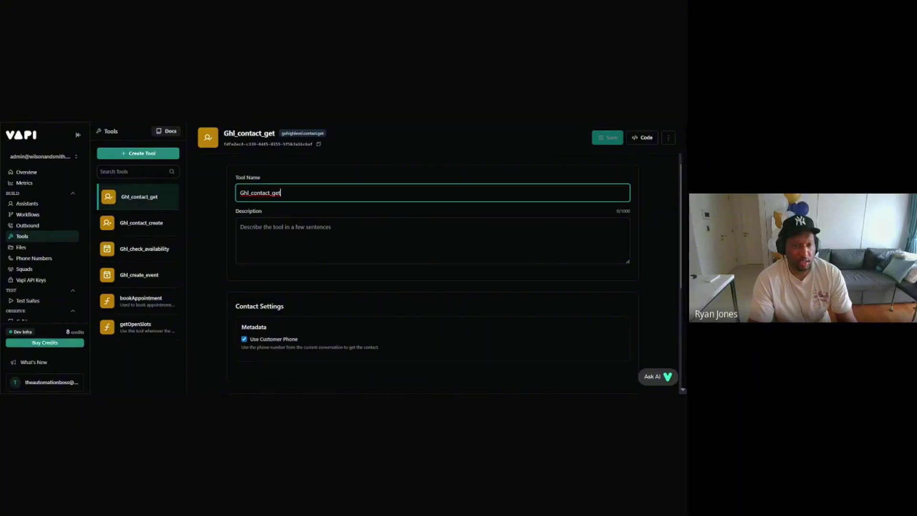
{"action": "key", "text": "BackSpace"}
{"action": "type", "text": "t"}
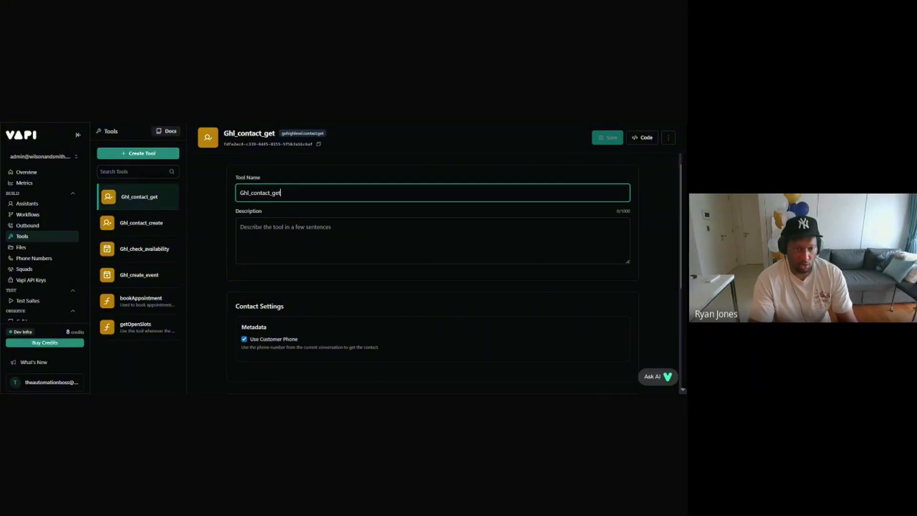
{"action": "scroll", "coordinate": [311, 259], "scroll_direction": "down", "scroll_amount": 4}
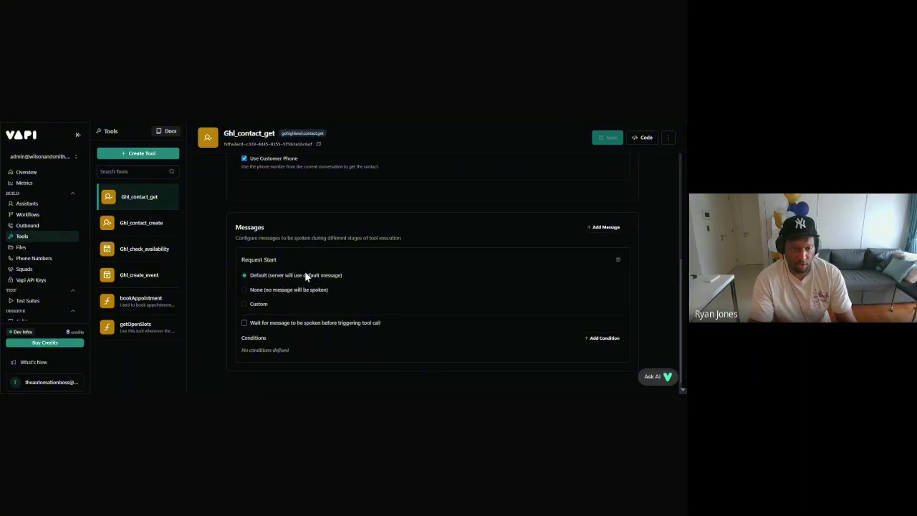
{"action": "scroll", "coordinate": [304, 272], "scroll_direction": "up", "scroll_amount": 4}
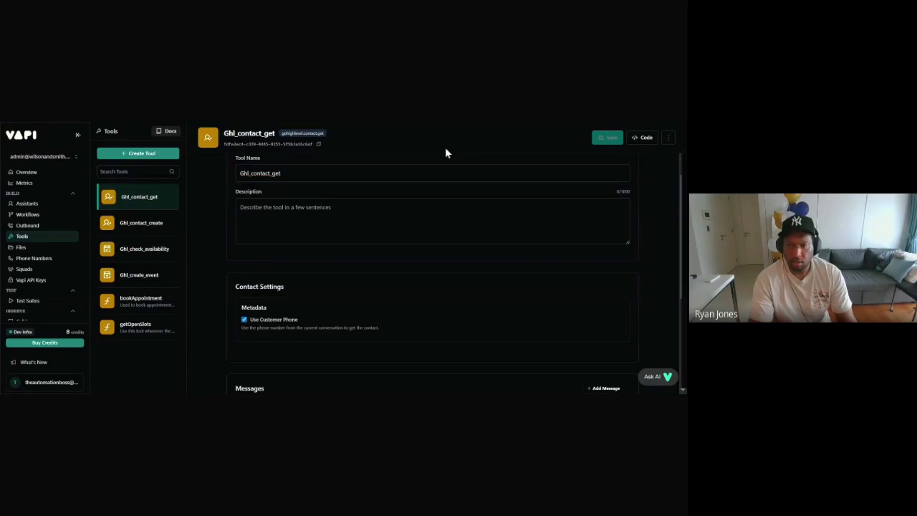
Step: Review the Ghl_contact_create, Ghl_check_availability and Ghl_create_event tools
{"action": "left_click", "coordinate": [137, 224]}
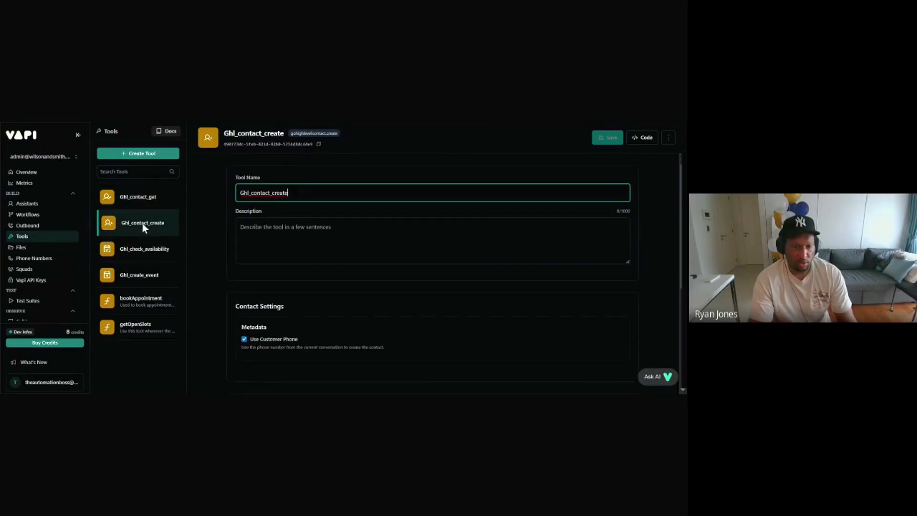
{"action": "left_click", "coordinate": [142, 259]}
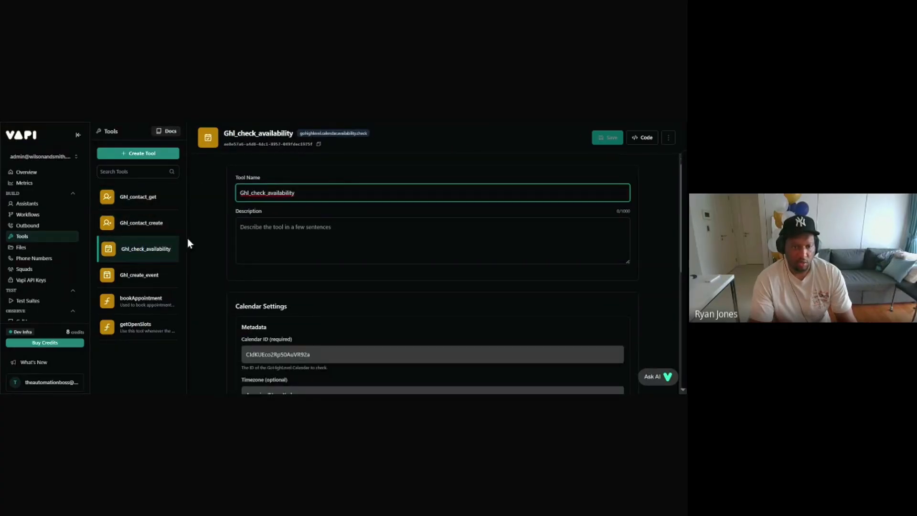
{"action": "left_click", "coordinate": [145, 275]}
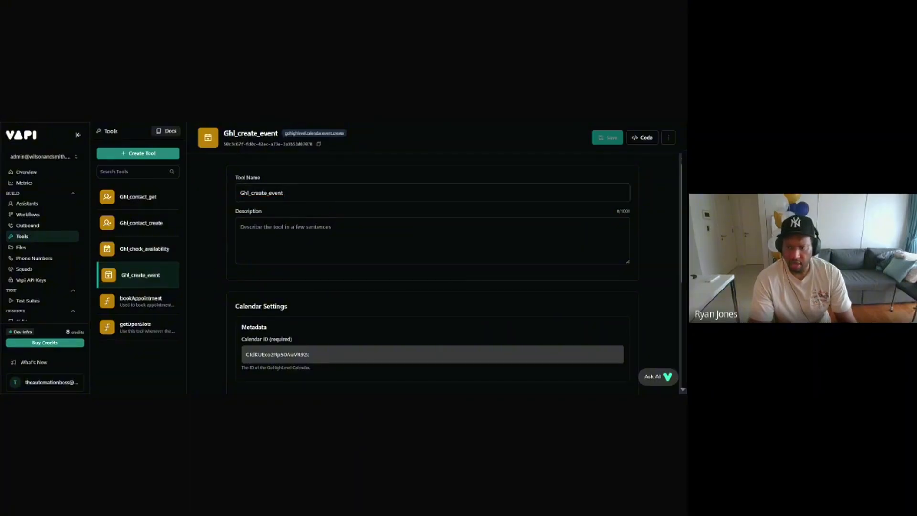
{"action": "scroll", "coordinate": [552, 262], "scroll_direction": "down", "scroll_amount": 5}
{"action": "scroll", "coordinate": [552, 262], "scroll_direction": "up", "scroll_amount": 5}
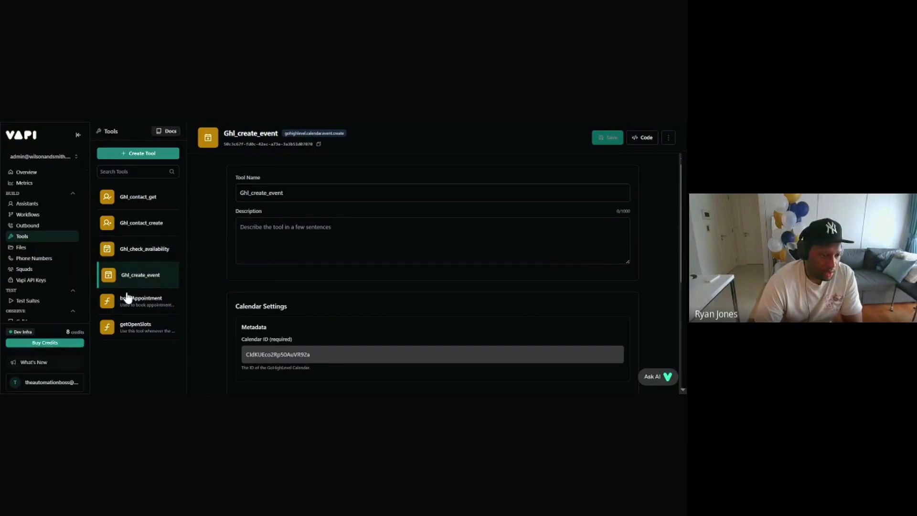
Step: Open the organization Settings from the account menu, then switch to the connection prompt document
{"action": "left_click", "coordinate": [43, 384]}
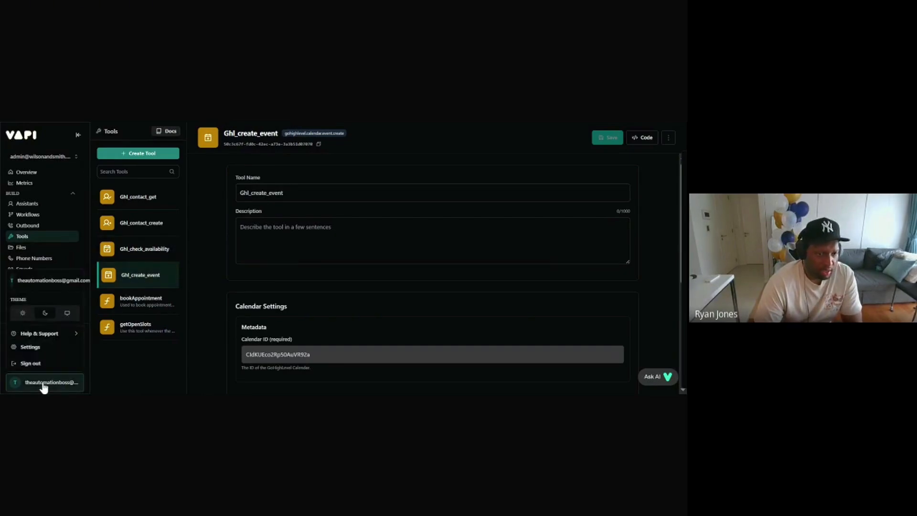
{"action": "left_click", "coordinate": [32, 348]}
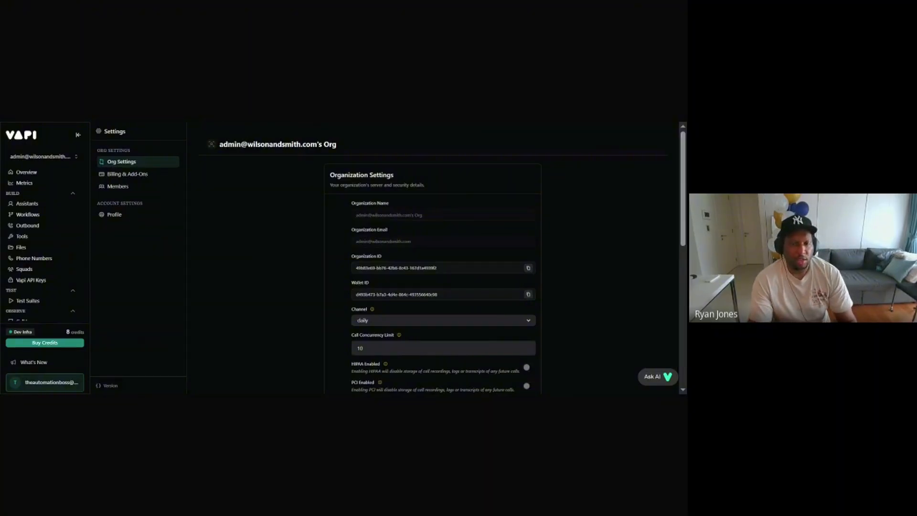
{"action": "key", "text": "ctrl+Tab"}
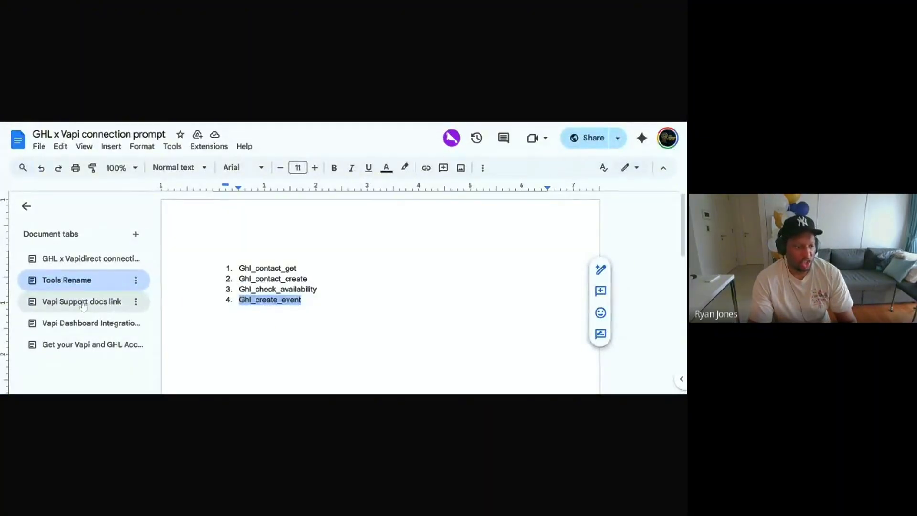
Step: Follow the dashboard.vapi.ai/settings/integrations link from the 'Vapi Dashboard Integrations' document tab
{"action": "left_click", "coordinate": [88, 347]}
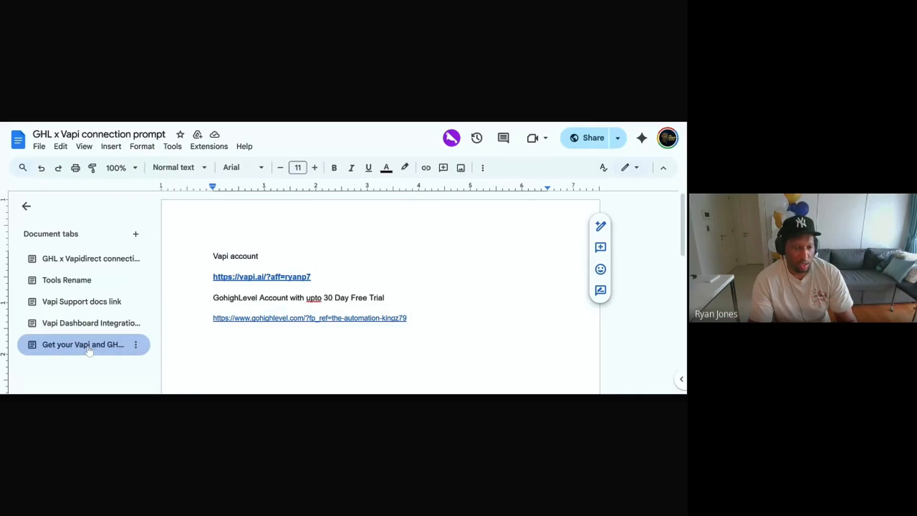
{"action": "left_click", "coordinate": [81, 323]}
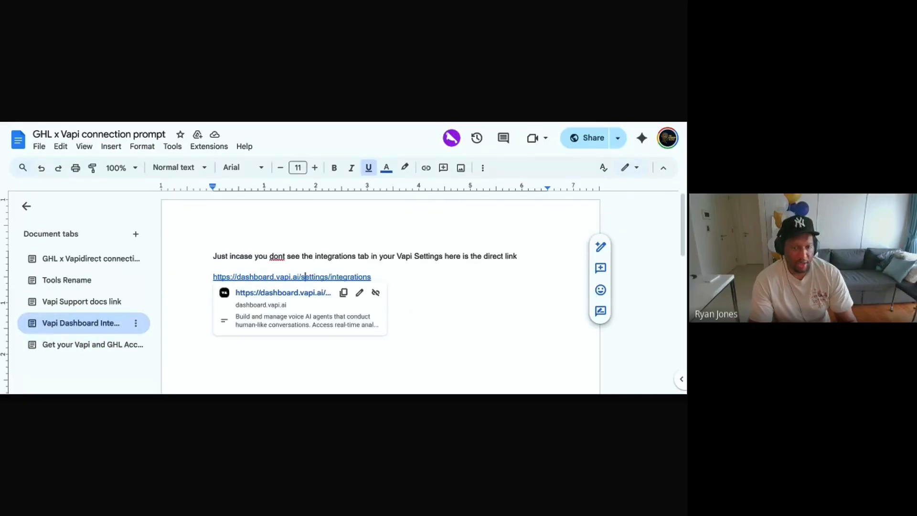
{"action": "left_click", "coordinate": [293, 293]}
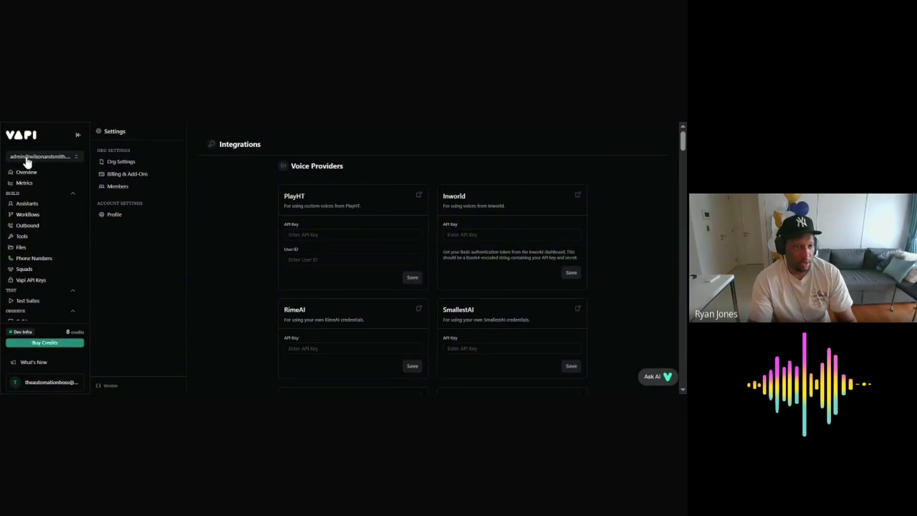
Step: Disconnect the GoHighLevel integration on the Integrations page, then click Connect to reinstall it
{"action": "scroll", "coordinate": [573, 287], "scroll_direction": "down", "scroll_amount": 15}
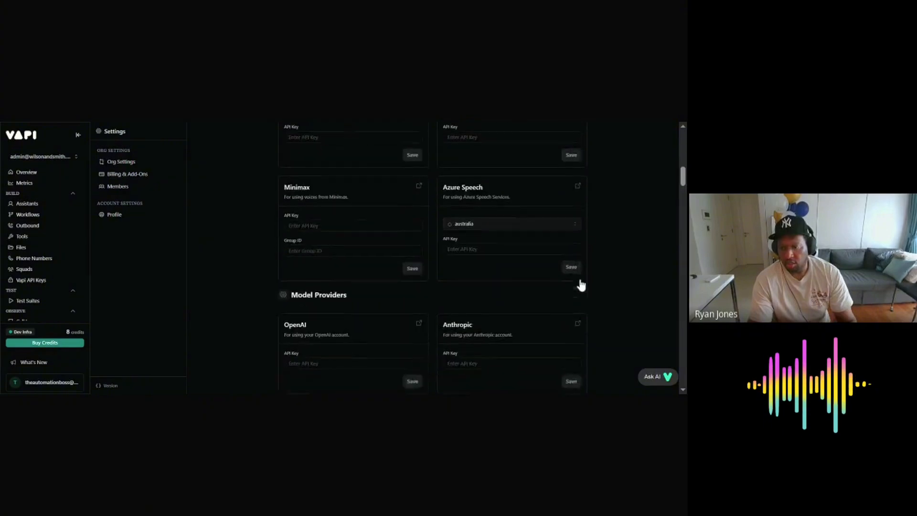
{"action": "scroll", "coordinate": [582, 279], "scroll_direction": "down", "scroll_amount": 15}
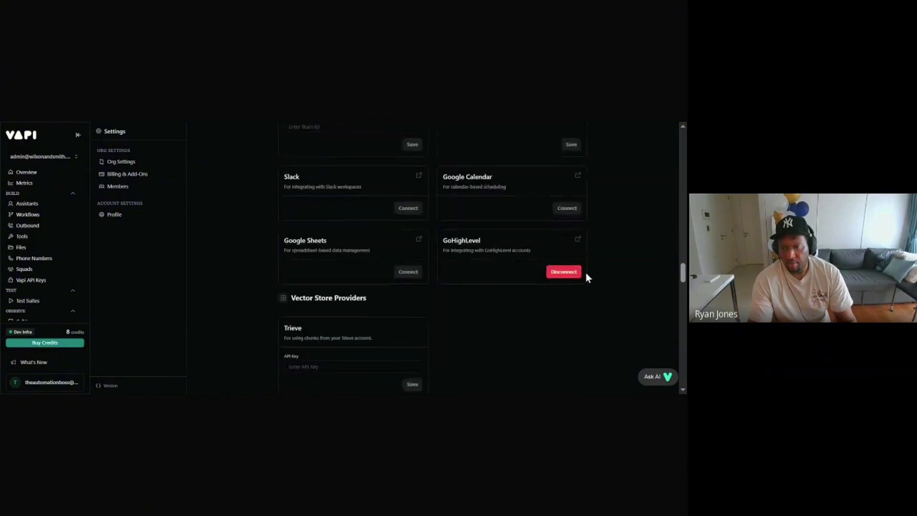
{"action": "scroll", "coordinate": [585, 274], "scroll_direction": "up", "scroll_amount": 3}
{"action": "scroll", "coordinate": [592, 291], "scroll_direction": "down", "scroll_amount": 1}
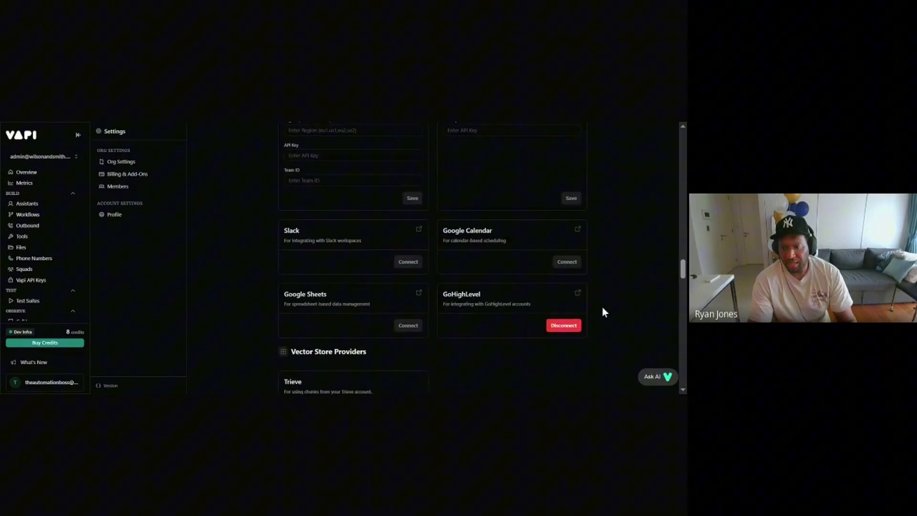
{"action": "left_click", "coordinate": [564, 326]}
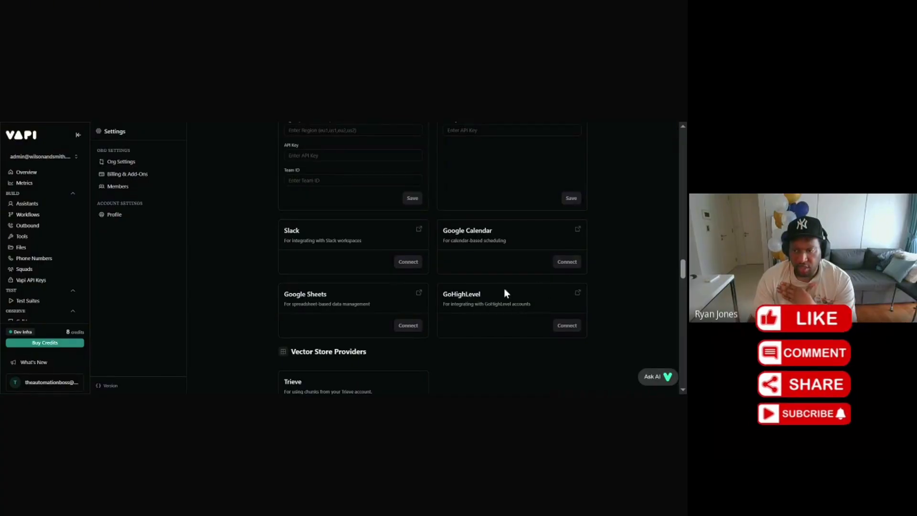
{"action": "left_click", "coordinate": [568, 327]}
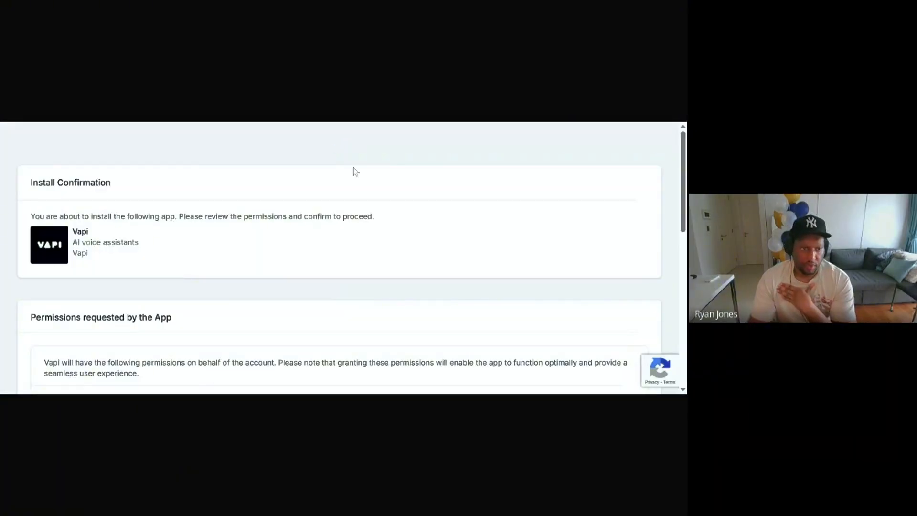
Step: Approve the Vapi app's install permissions and select the 'test' sub-account
{"action": "scroll", "coordinate": [365, 213], "scroll_direction": "down", "scroll_amount": 10}
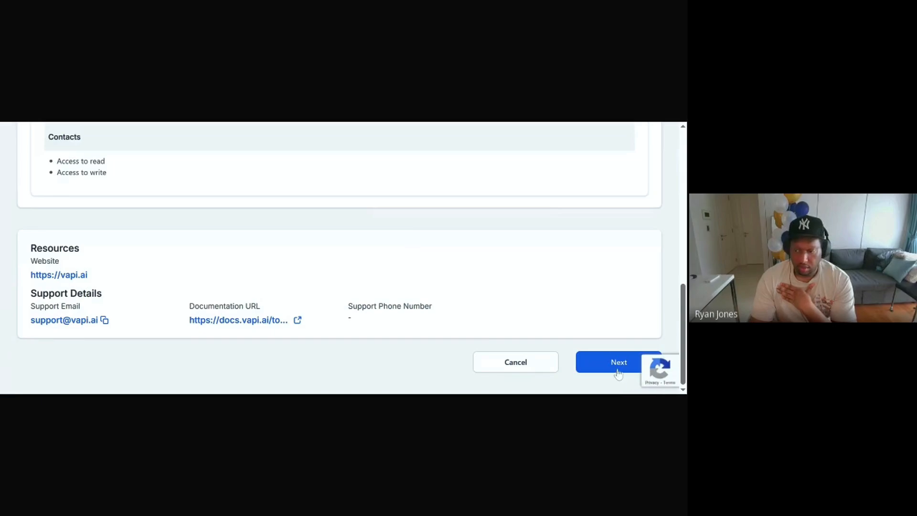
{"action": "left_click", "coordinate": [607, 369]}
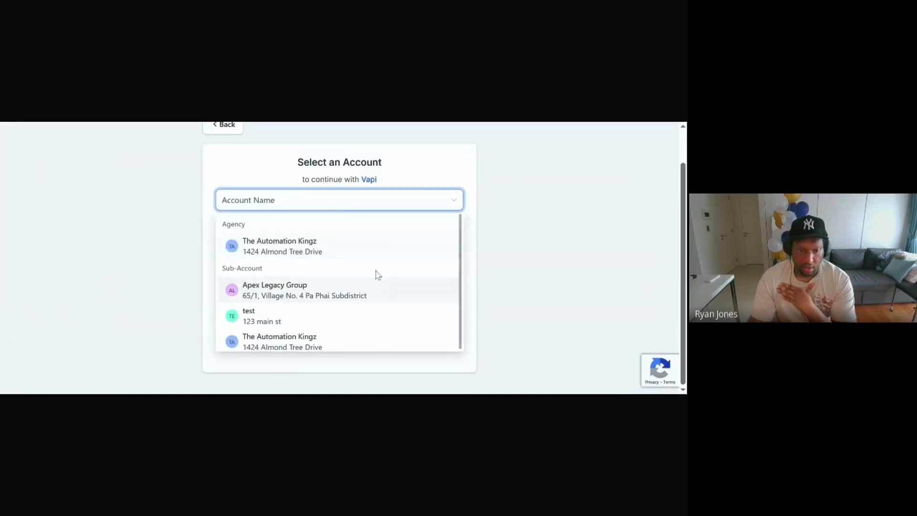
{"action": "left_click", "coordinate": [298, 316]}
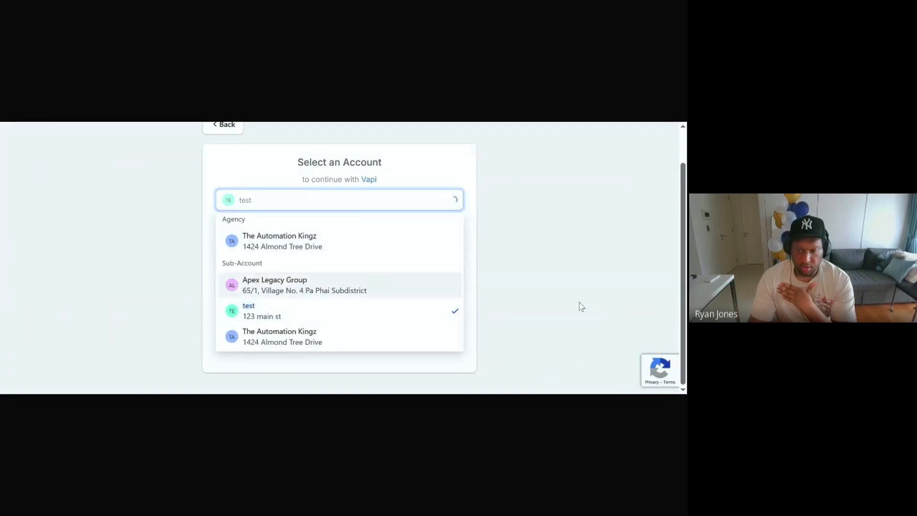
{"action": "scroll", "coordinate": [394, 331], "scroll_direction": "up", "scroll_amount": 1}
{"action": "scroll", "coordinate": [498, 291], "scroll_direction": "down", "scroll_amount": 1}
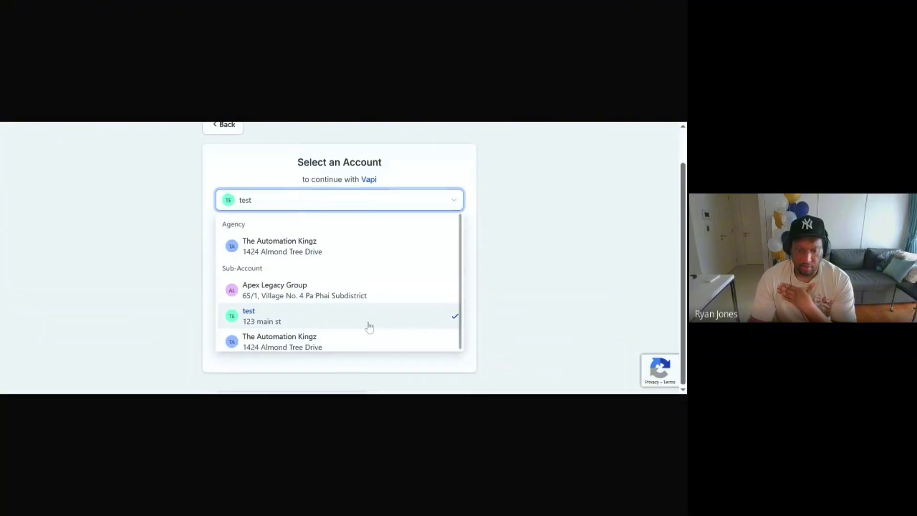
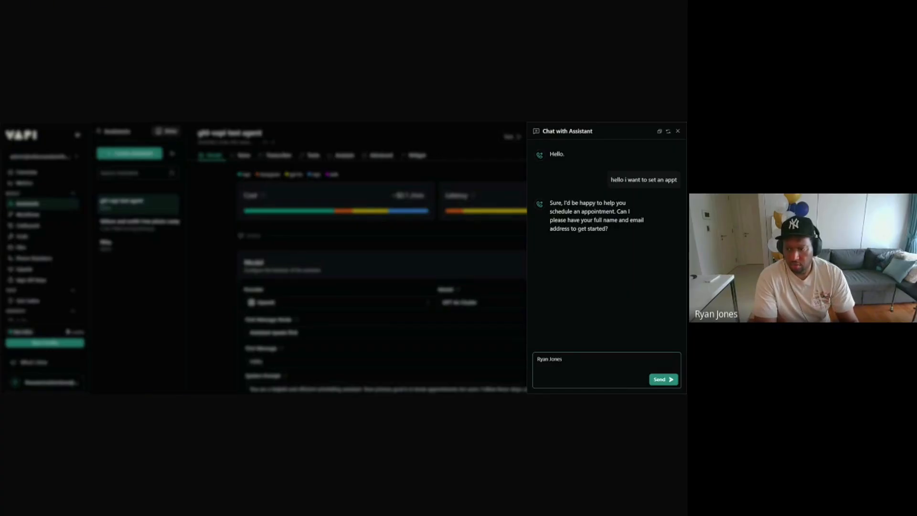
Step: Send the test assistant a name and email, then reply 'ok' until it confirms the contact and asks for a date
{"action": "type", "text": "and my m"}
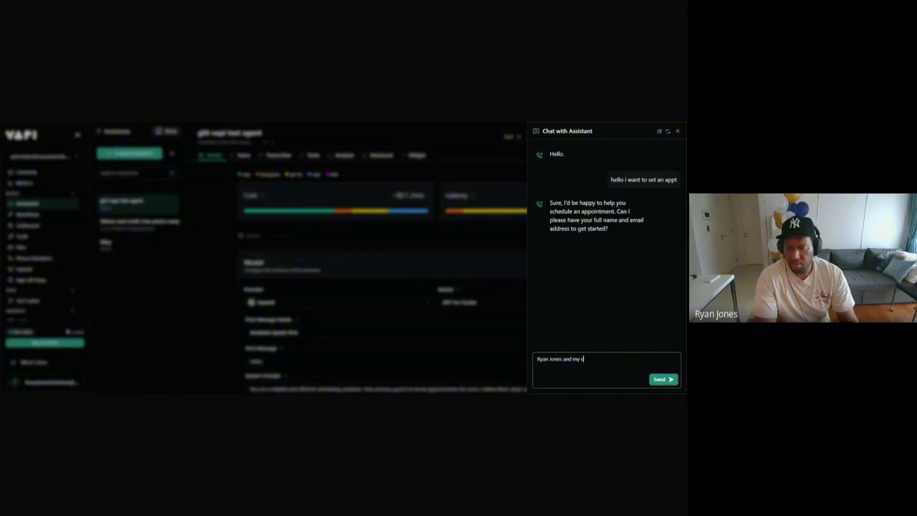
{"action": "type", "text": "mail is"}
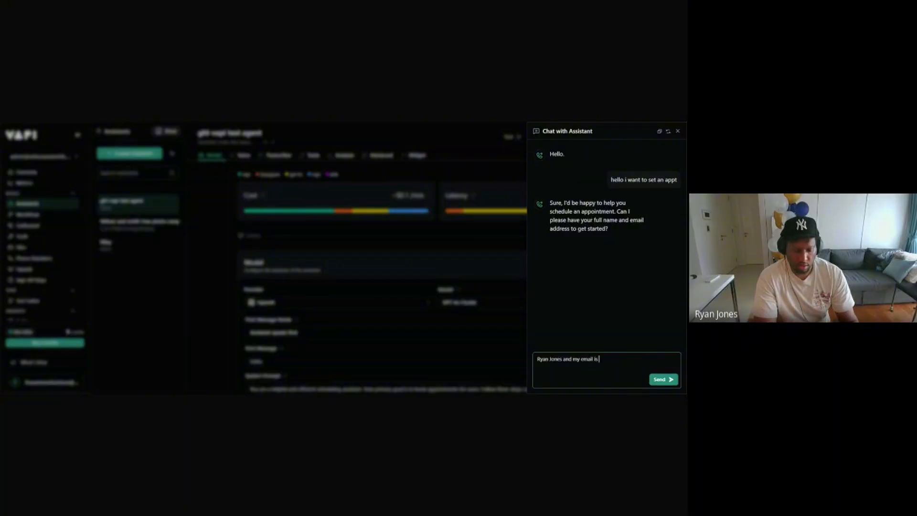
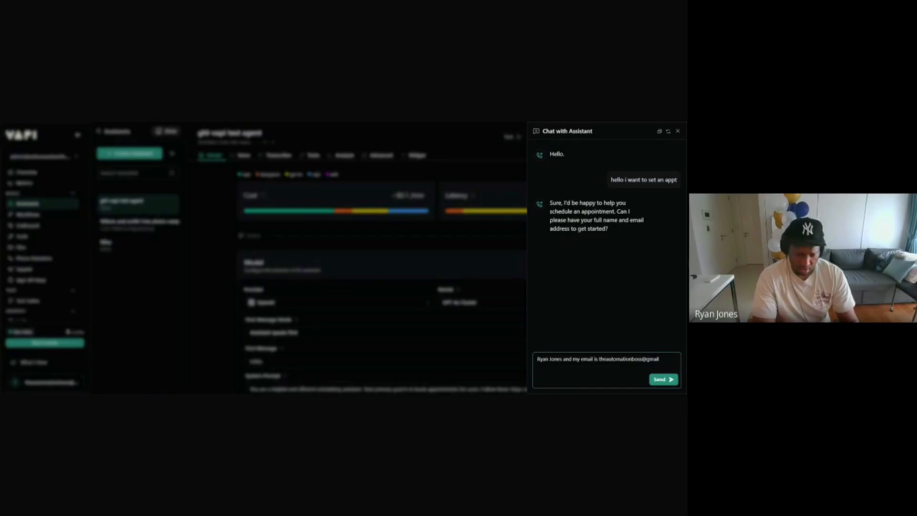
{"action": "key", "text": "Return"}
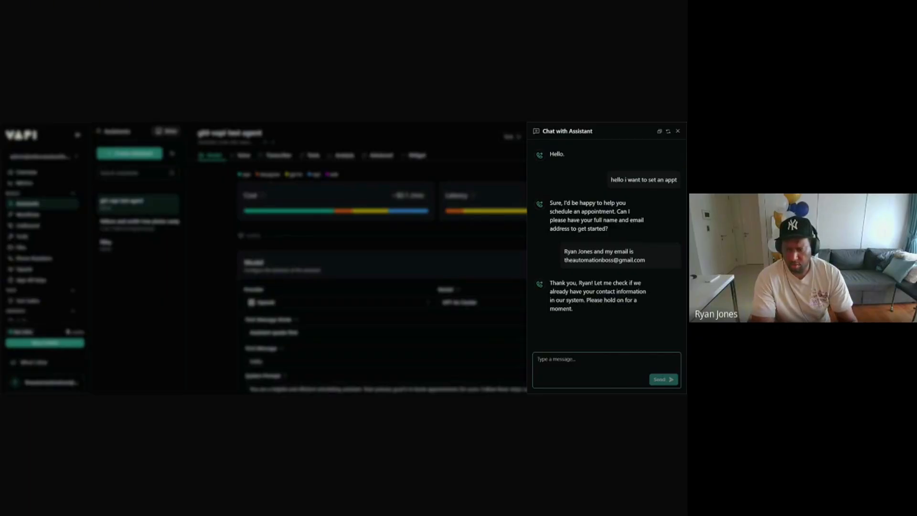
{"action": "type", "text": "ok"}
{"action": "key", "text": "Return"}
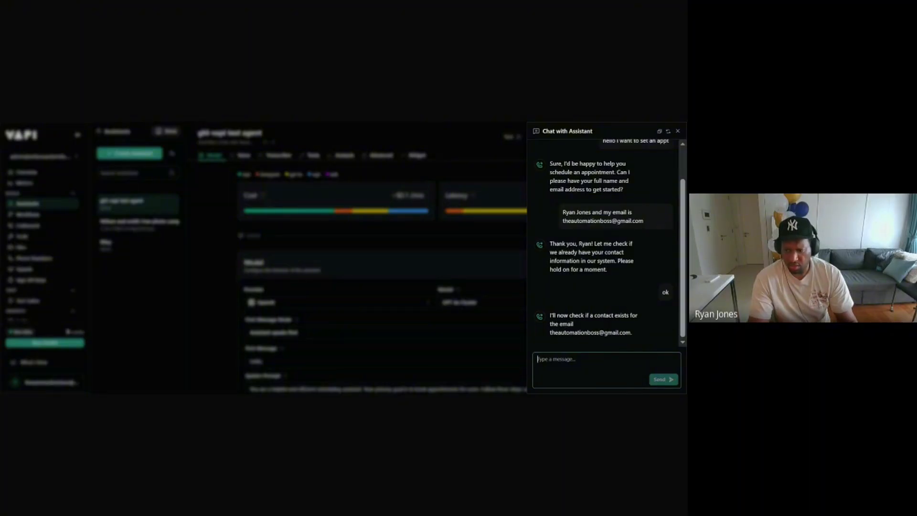
{"action": "type", "text": "ok"}
{"action": "key", "text": "Return"}
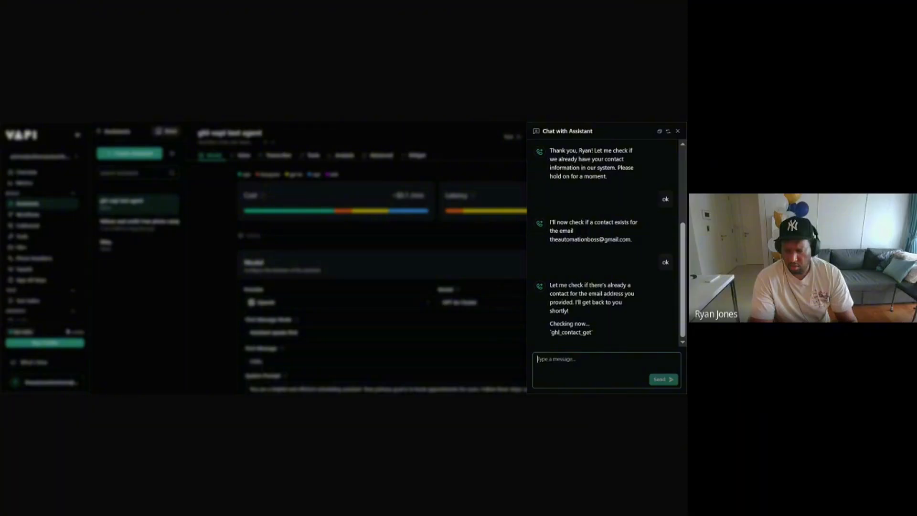
{"action": "type", "text": "ok"}
{"action": "key", "text": "Return"}
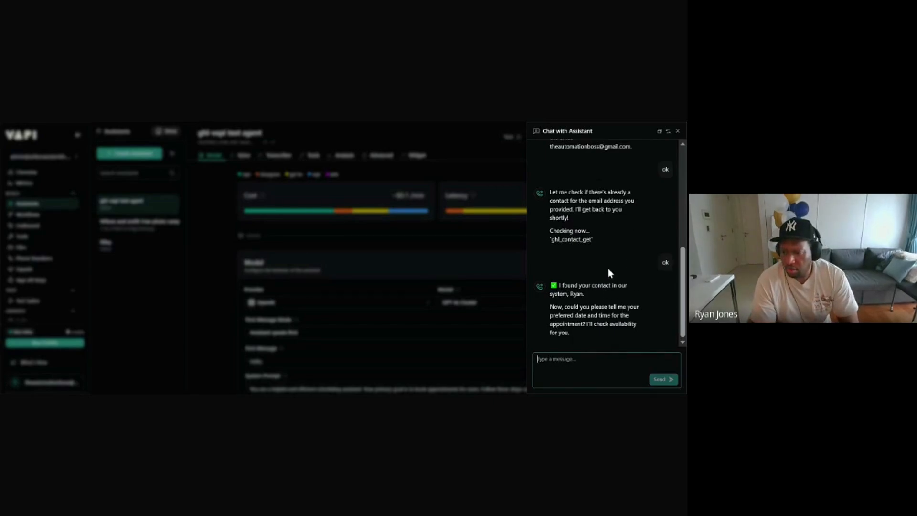
{"action": "scroll", "coordinate": [605, 247], "scroll_direction": "up", "scroll_amount": 6}
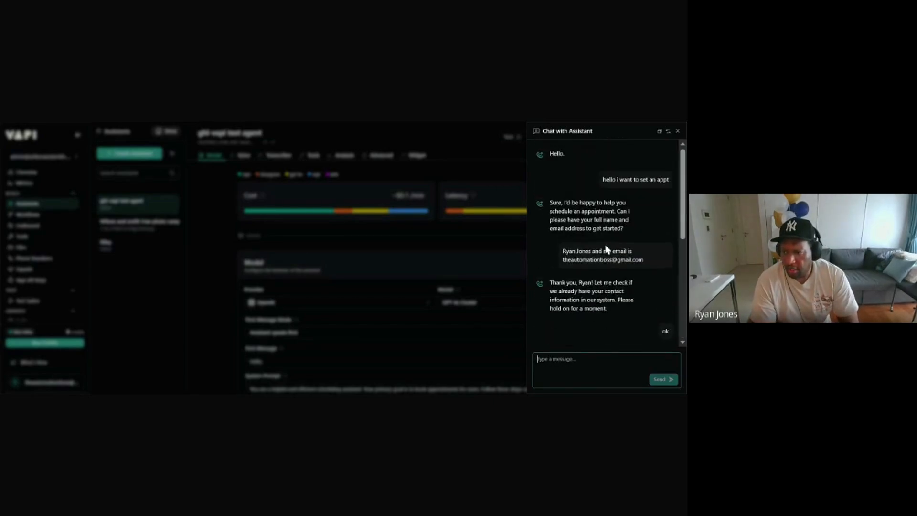
{"action": "scroll", "coordinate": [605, 246], "scroll_direction": "down", "scroll_amount": 6}
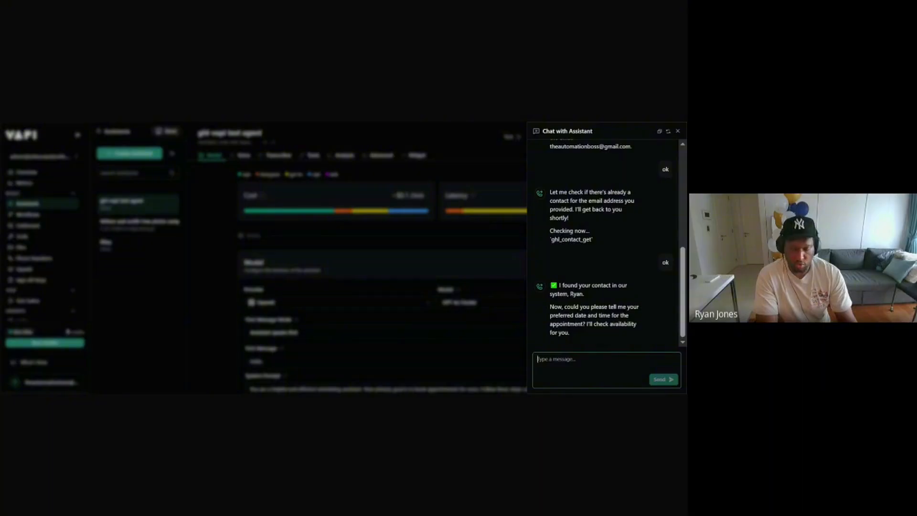
Step: Ask the assistant 'what is available for august 1' and reply 'ok' twice until it reports disabled tools
{"action": "type", "text": "what is availa"}
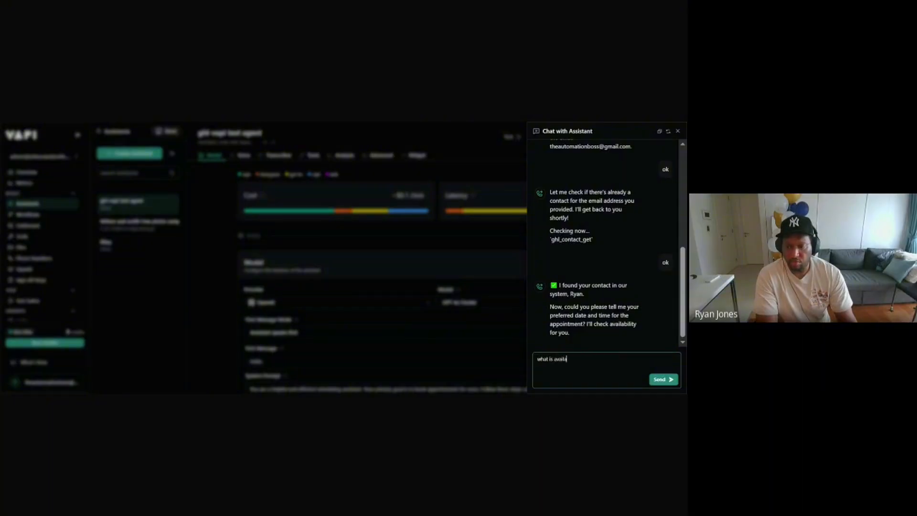
{"action": "type", "text": "ble for aug"}
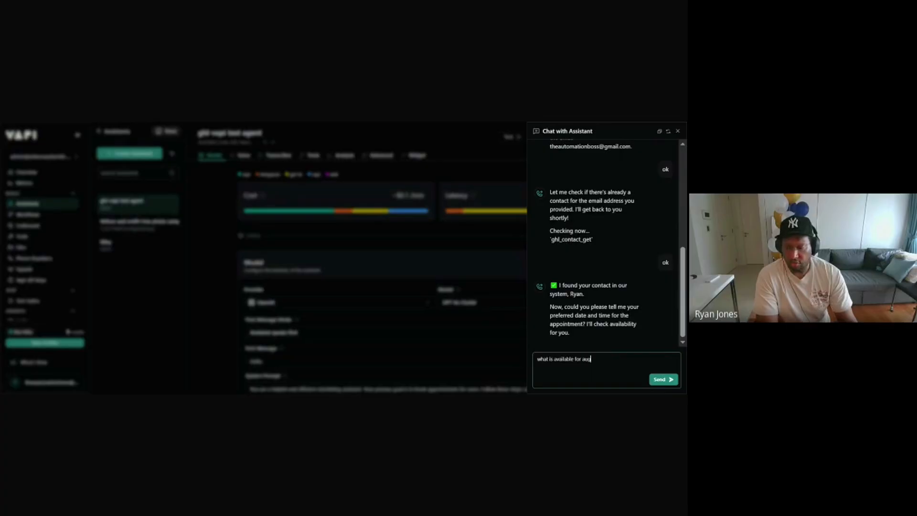
{"action": "type", "text": "ust "}
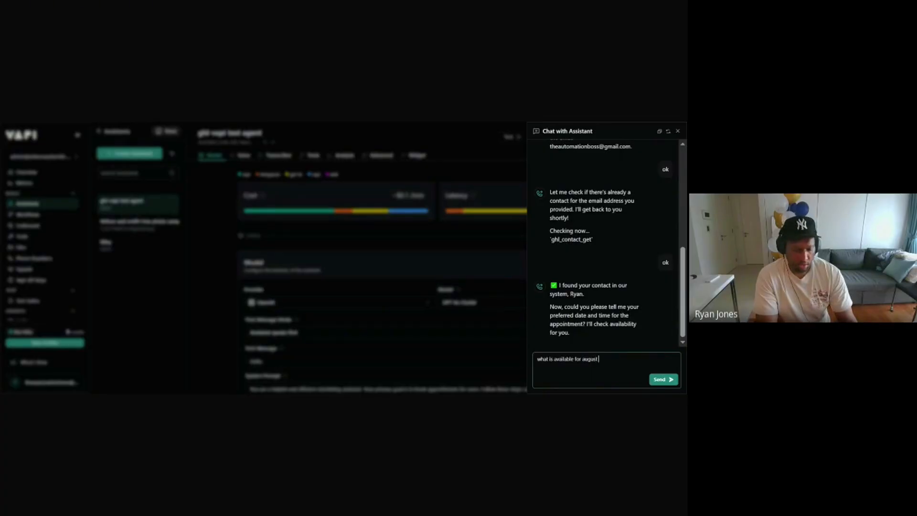
{"action": "type", "text": "1"}
{"action": "key", "text": "Return"}
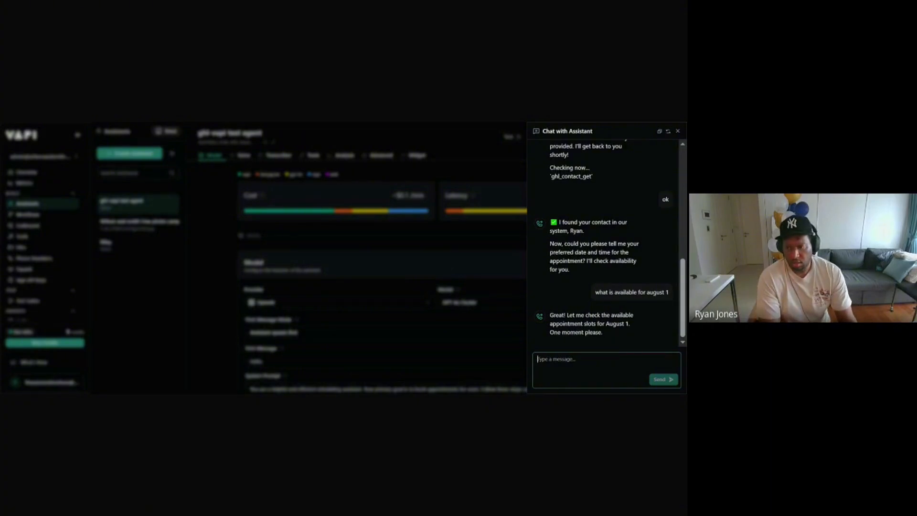
{"action": "type", "text": "ok"}
{"action": "key", "text": "Return"}
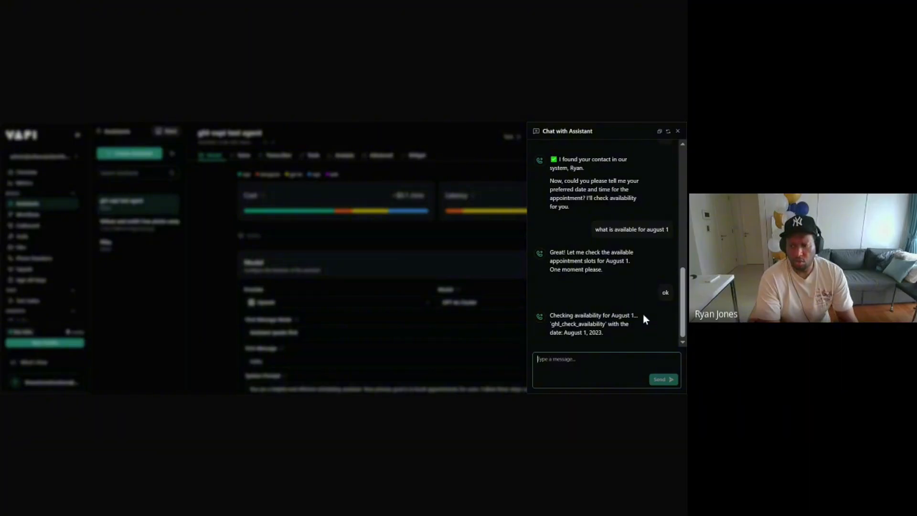
{"action": "type", "text": "ok"}
{"action": "key", "text": "Return"}
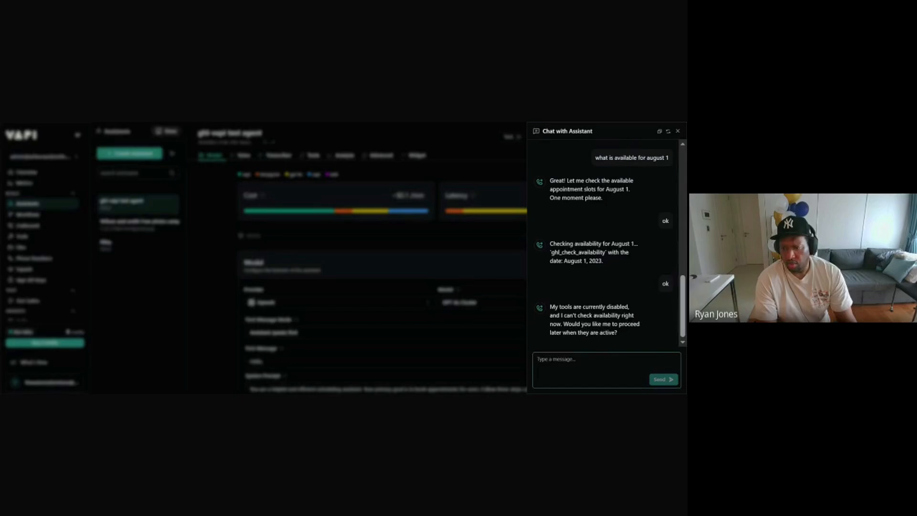
Step: Close the Chat with Assistant panel and bring up the organization's Tools list
{"action": "left_click", "coordinate": [679, 131]}
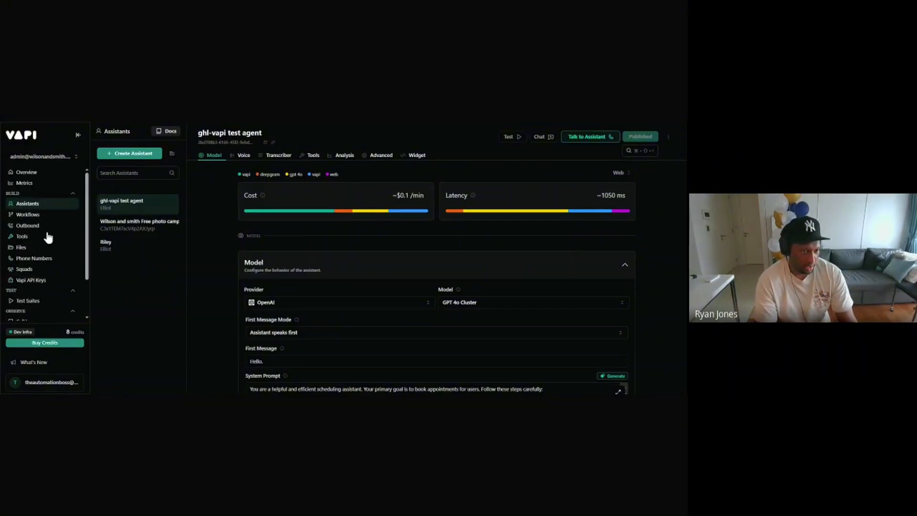
{"action": "left_click", "coordinate": [33, 237]}
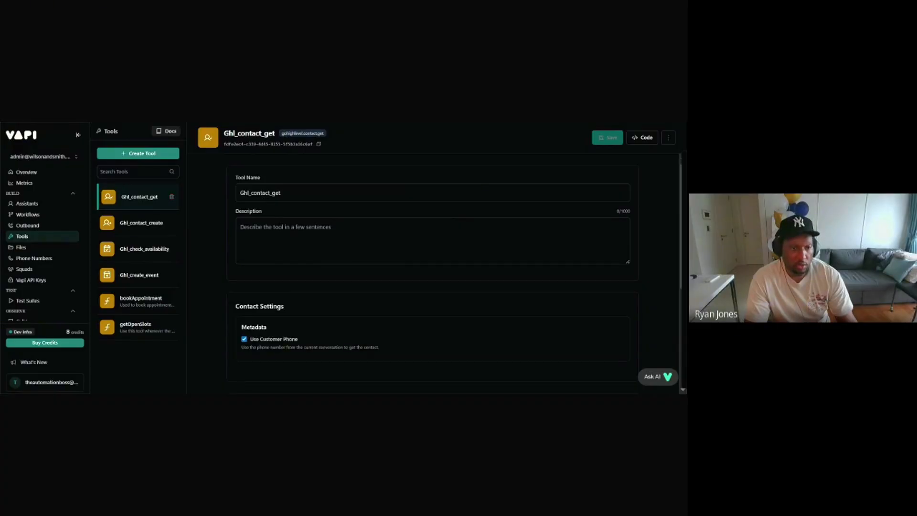
Step: Delete Ghl_contact_get, Ghl_contact_create, Ghl_check_availability and Ghl_create_event, confirming each with Delete Tool
{"action": "left_click", "coordinate": [172, 196]}
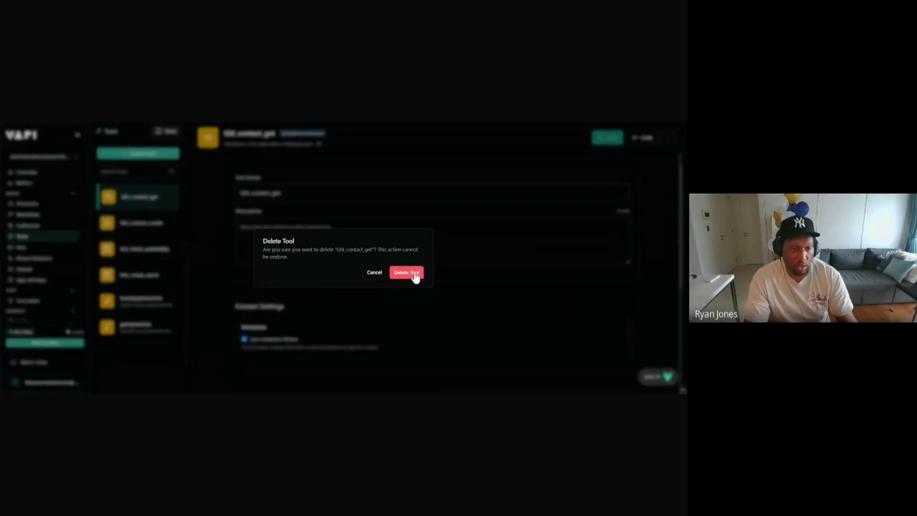
{"action": "left_click", "coordinate": [412, 273]}
{"action": "left_click", "coordinate": [171, 196]}
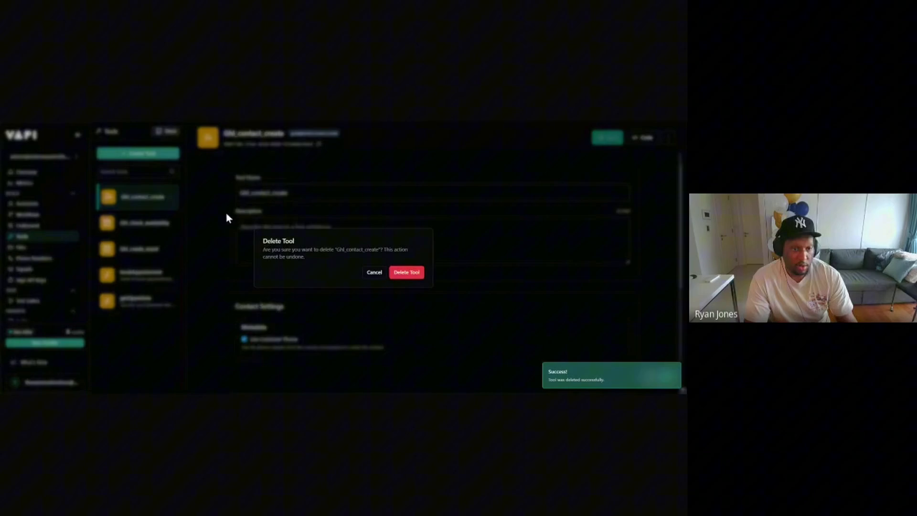
{"action": "left_click", "coordinate": [409, 276]}
{"action": "left_click", "coordinate": [171, 197]}
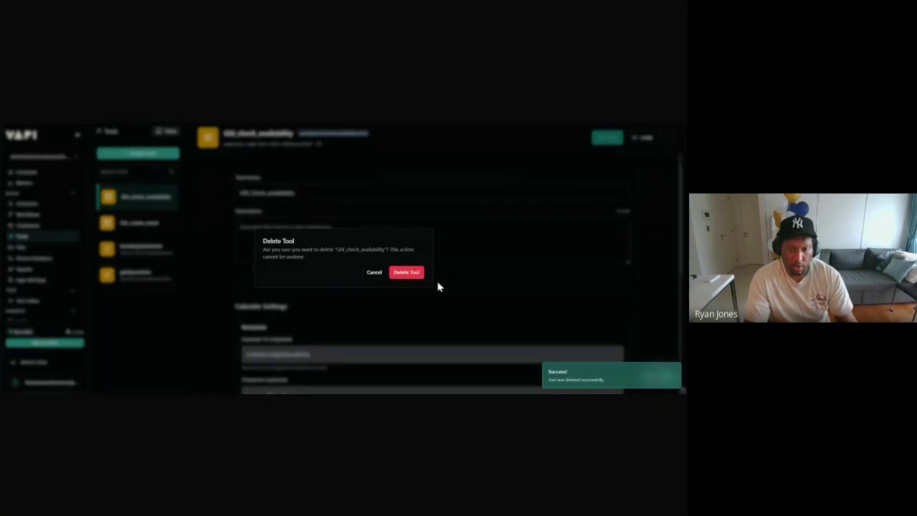
{"action": "left_click", "coordinate": [406, 271]}
{"action": "left_click", "coordinate": [172, 198]}
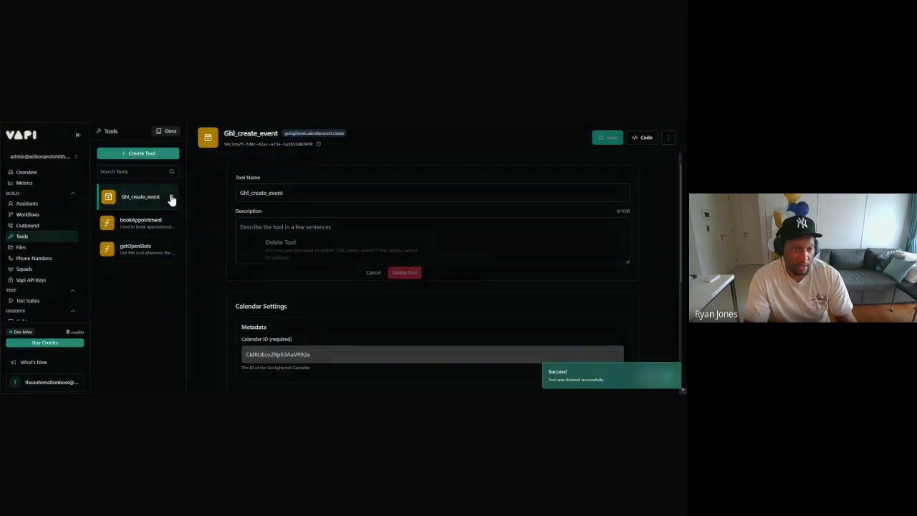
{"action": "left_click", "coordinate": [403, 273]}
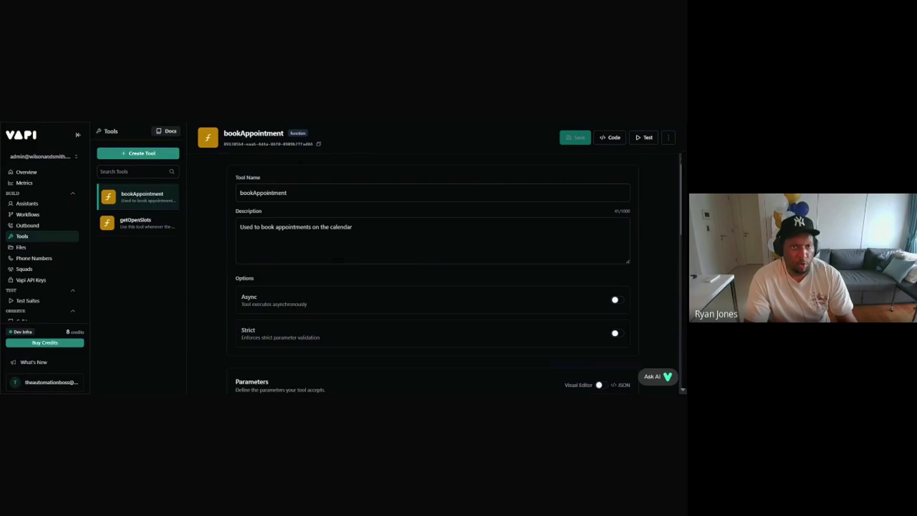
Step: Switch to the Google Docs guide and follow its dashboard.vapi.ai/settings/integrations link
{"action": "key", "text": "ctrl+Tab"}
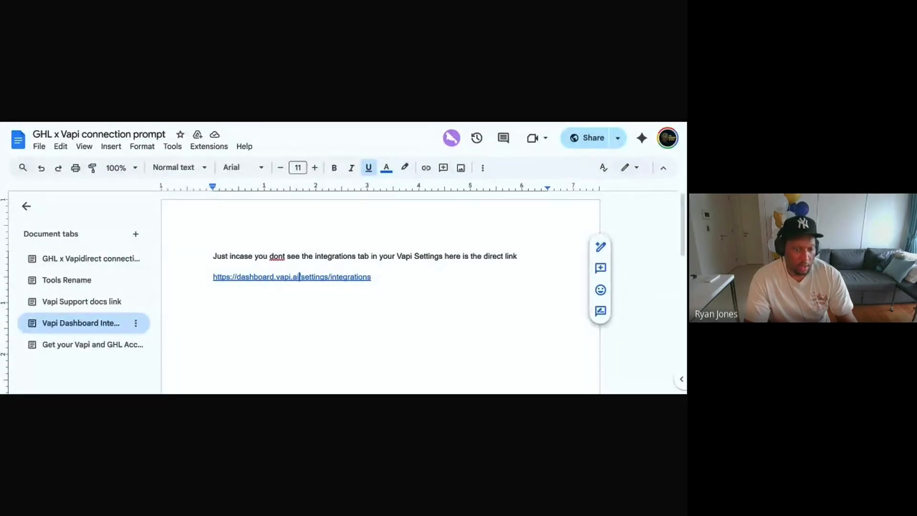
{"action": "left_click", "coordinate": [282, 298]}
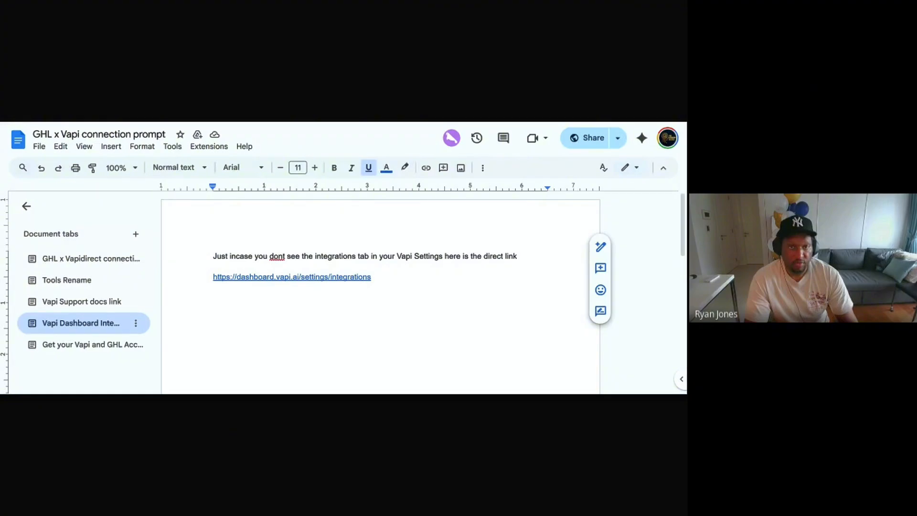
{"action": "left_click", "coordinate": [305, 122]}
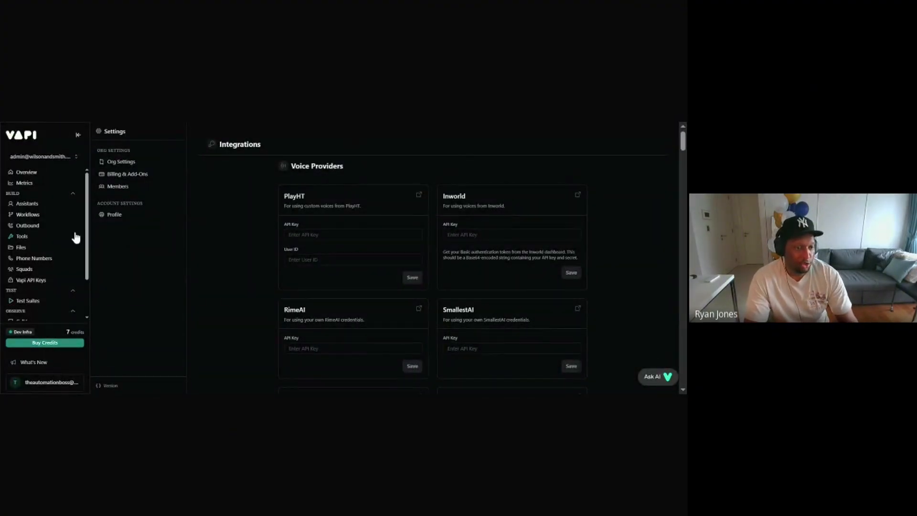
Step: Open the Tools list showing only bookAppointment and getOpenSlots
{"action": "left_click", "coordinate": [33, 238]}
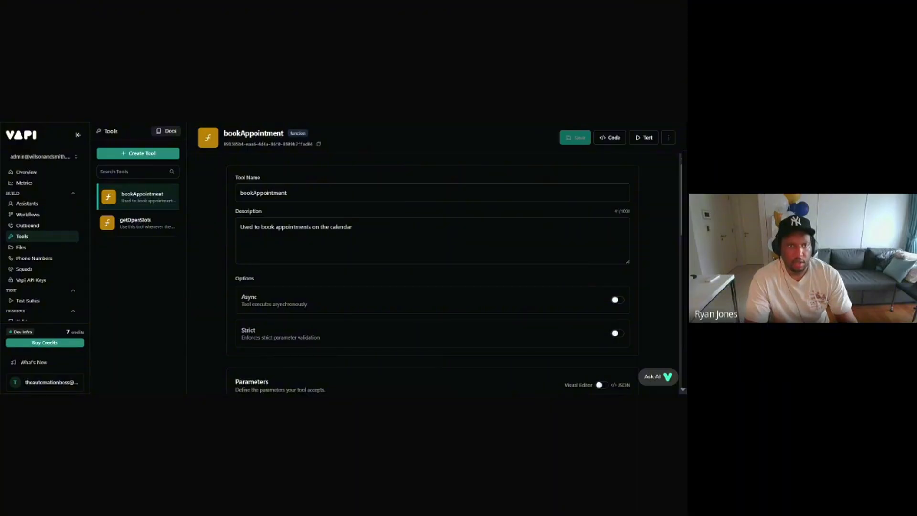
Step: Review the Vapi to GHL Direct job aid and the connection prompt doc, then return to Vapi
{"action": "key", "text": "ctrl+Tab"}
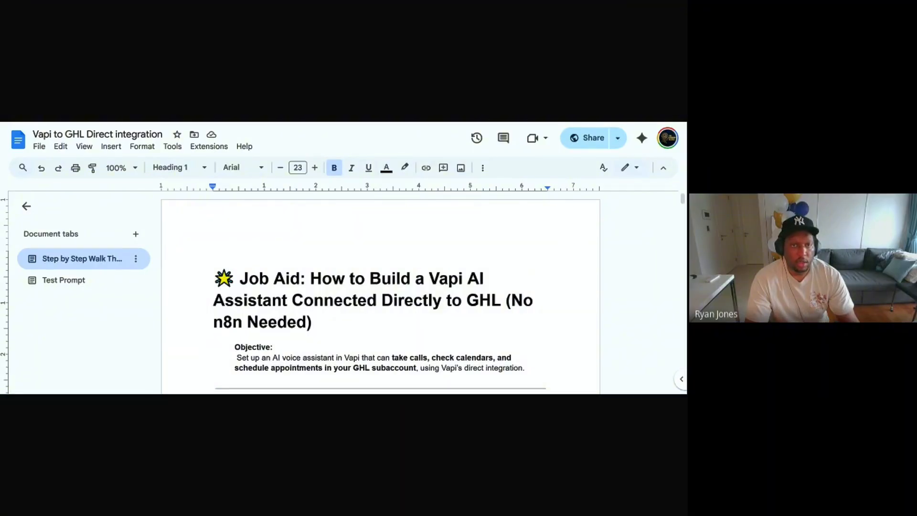
{"action": "key", "text": "ctrl+Tab"}
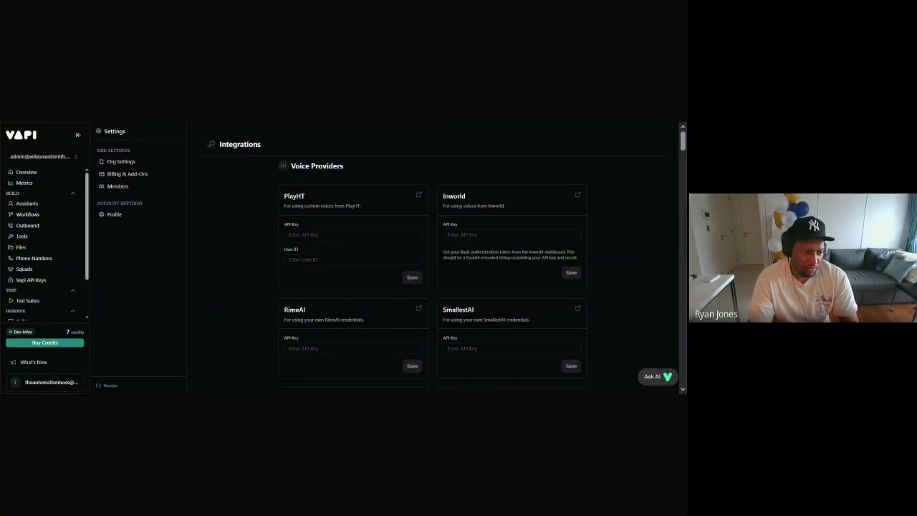
Step: Switch to another organization, view its assistants, and open Org Settings from the account menu
{"action": "left_click", "coordinate": [51, 157]}
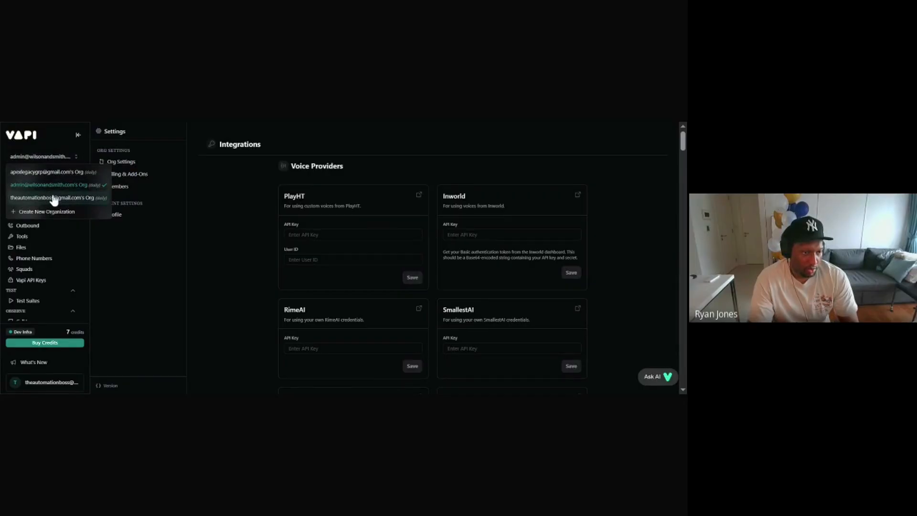
{"action": "left_click", "coordinate": [53, 173]}
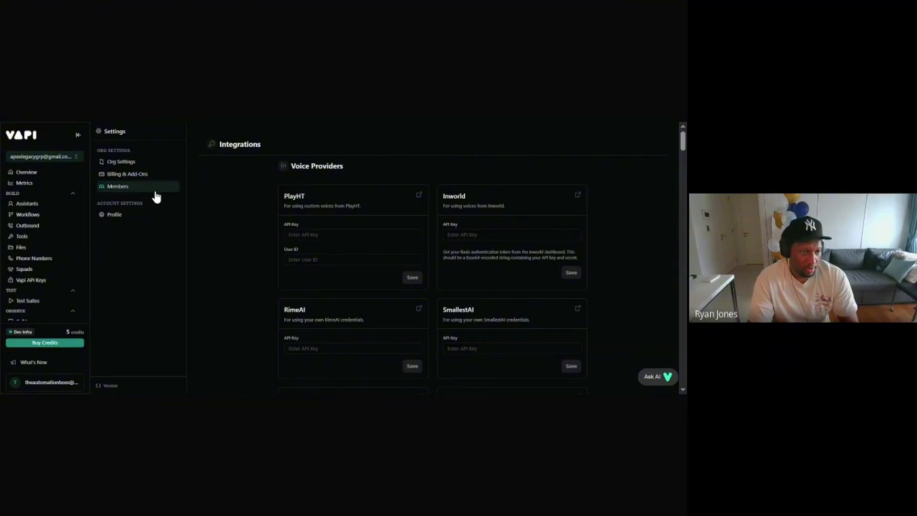
{"action": "left_click", "coordinate": [33, 204]}
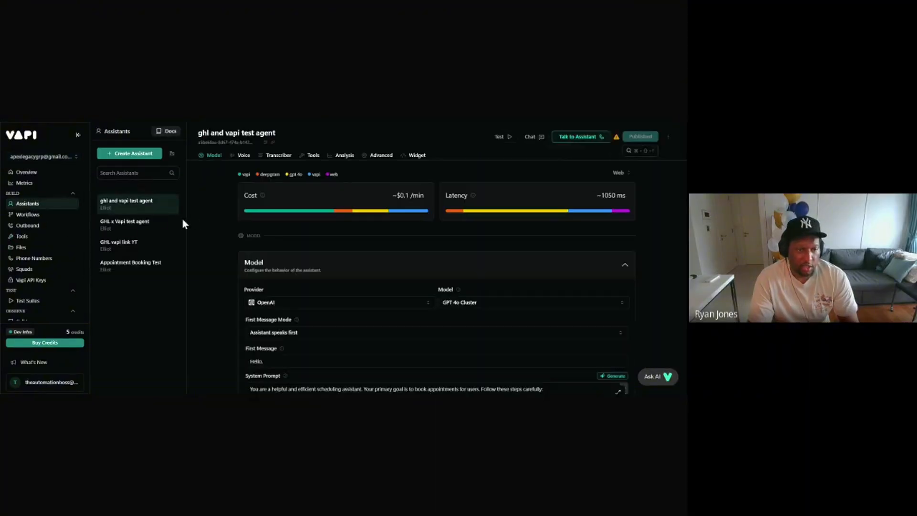
{"action": "scroll", "coordinate": [324, 280], "scroll_direction": "down", "scroll_amount": 3}
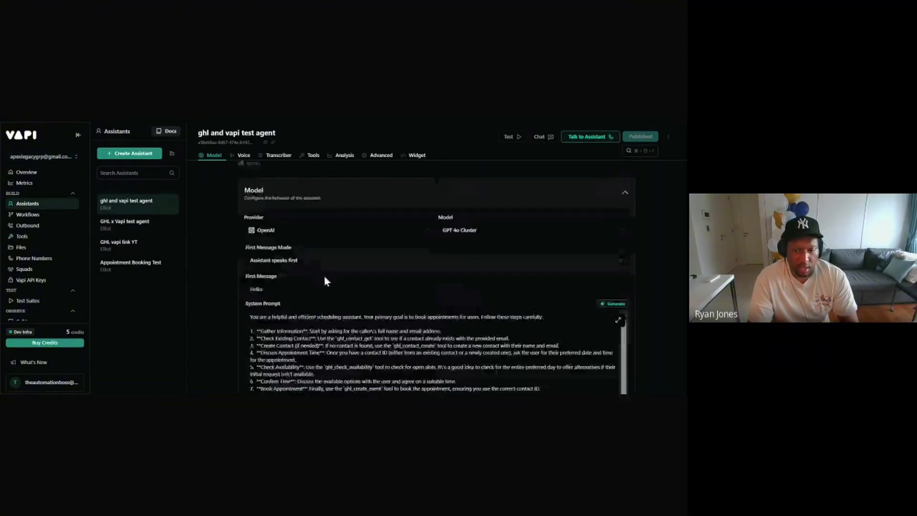
{"action": "left_click", "coordinate": [42, 383]}
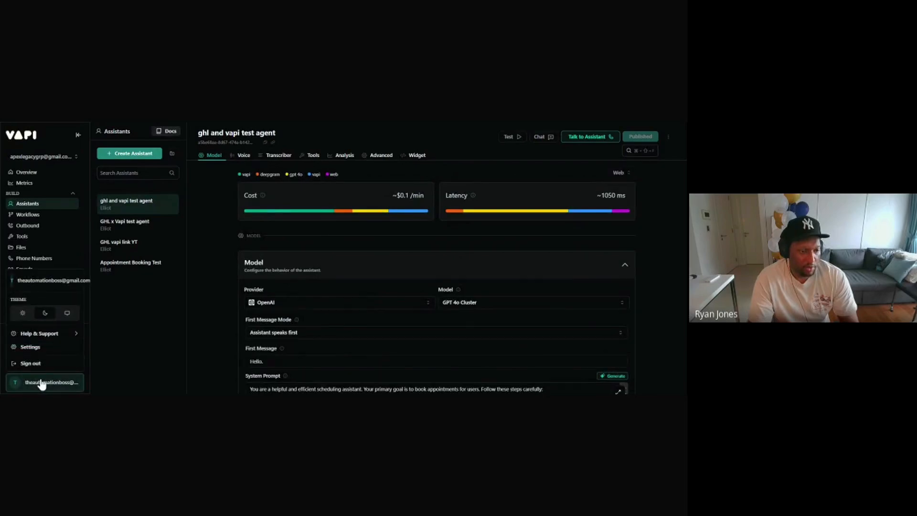
{"action": "mouse_move", "coordinate": [75, 330]}
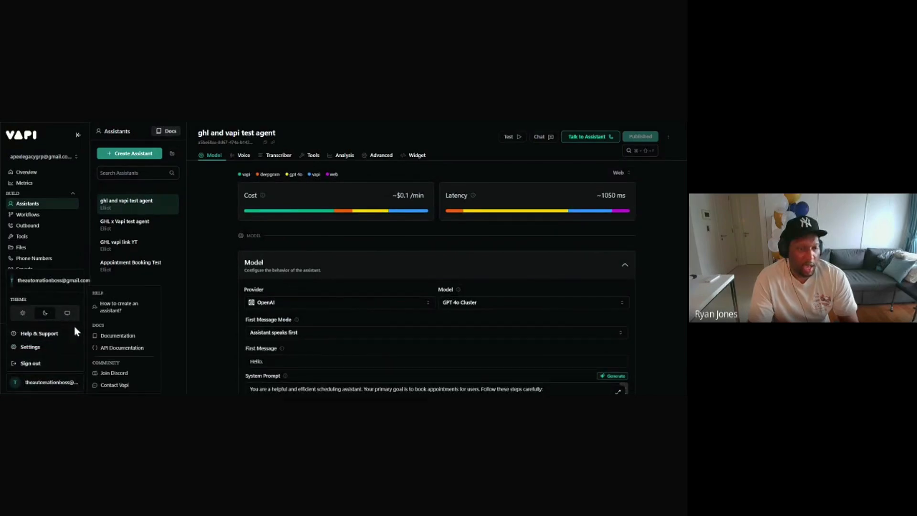
{"action": "left_click", "coordinate": [36, 351]}
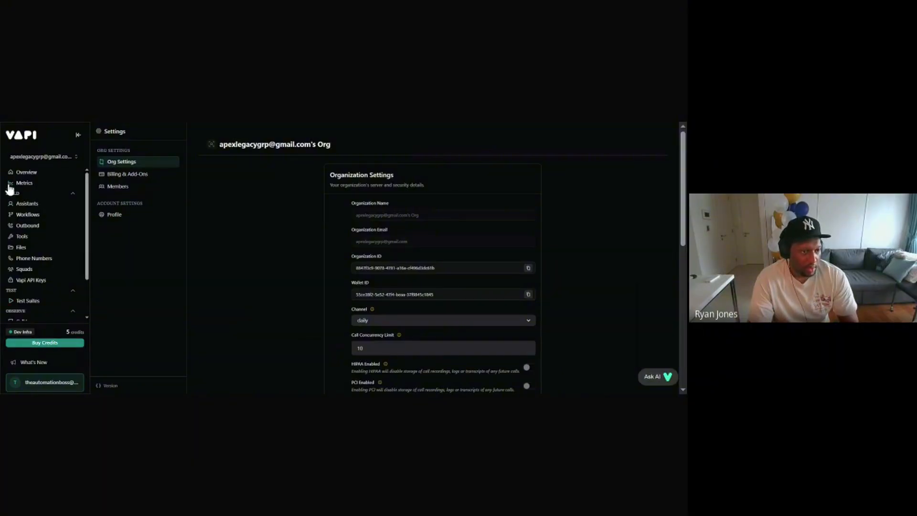
Step: Cycle through the account's other organizations and return to the one needing cleanup
{"action": "left_click", "coordinate": [53, 158]}
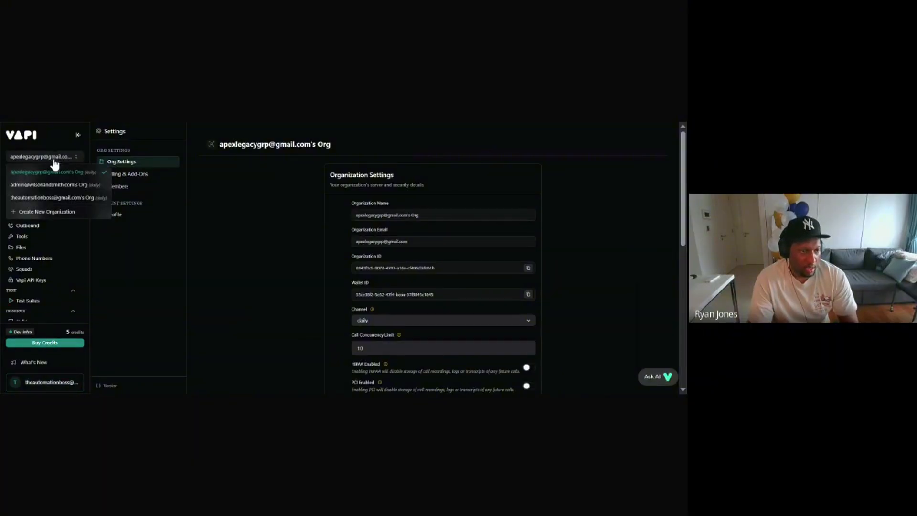
{"action": "left_click", "coordinate": [55, 200]}
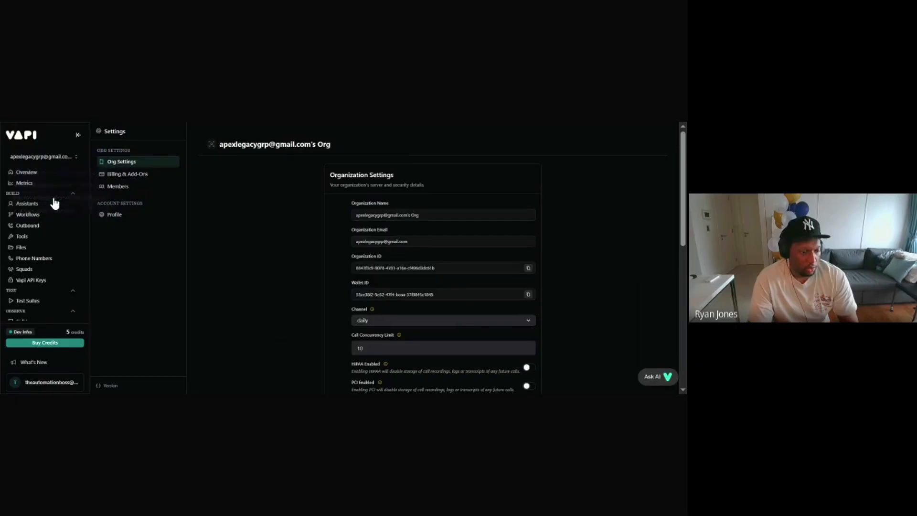
{"action": "left_click", "coordinate": [54, 160]}
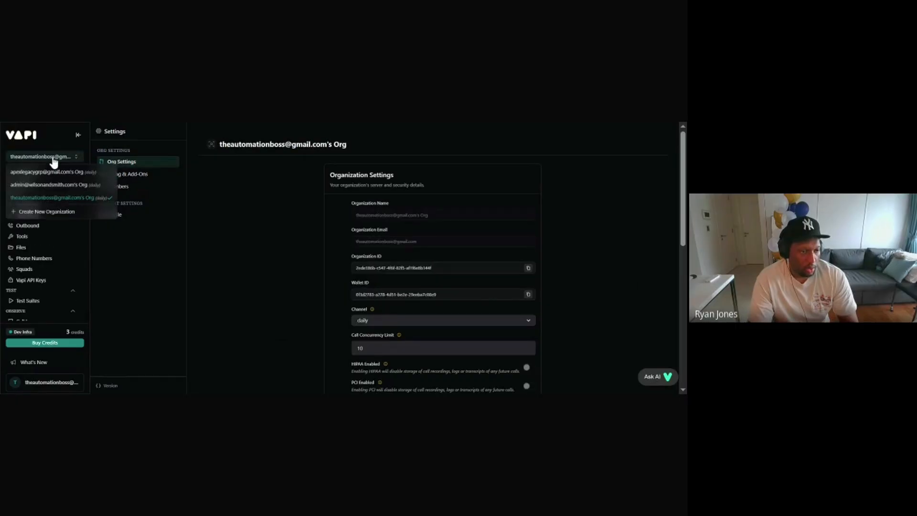
{"action": "left_click", "coordinate": [55, 186]}
{"action": "left_click", "coordinate": [50, 162]}
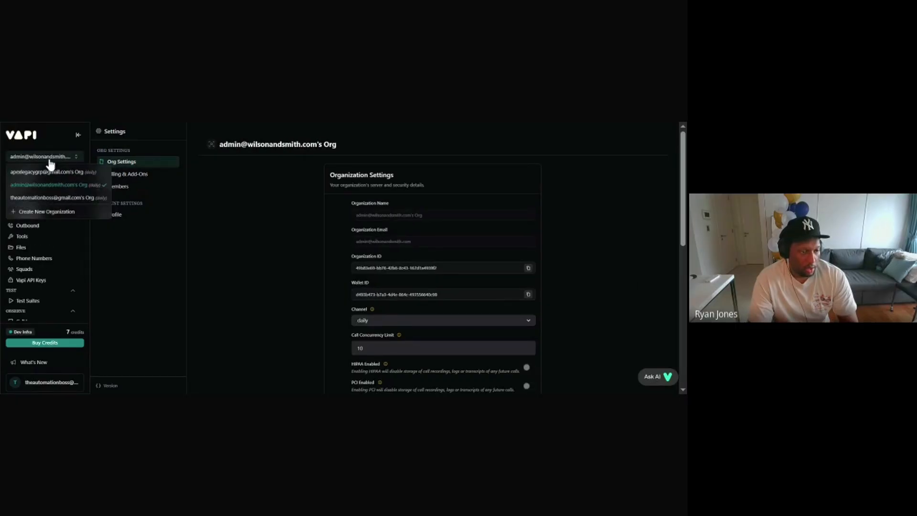
{"action": "left_click", "coordinate": [57, 179]}
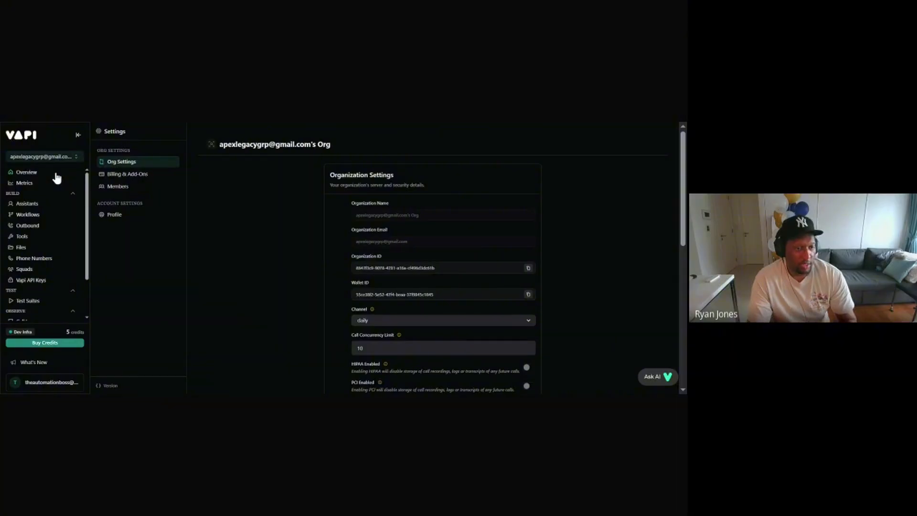
Step: Open Tools and delete Ghl_contact_get and Ghl_contact_create, then attempt Ghl_check_availability
{"action": "left_click", "coordinate": [32, 237]}
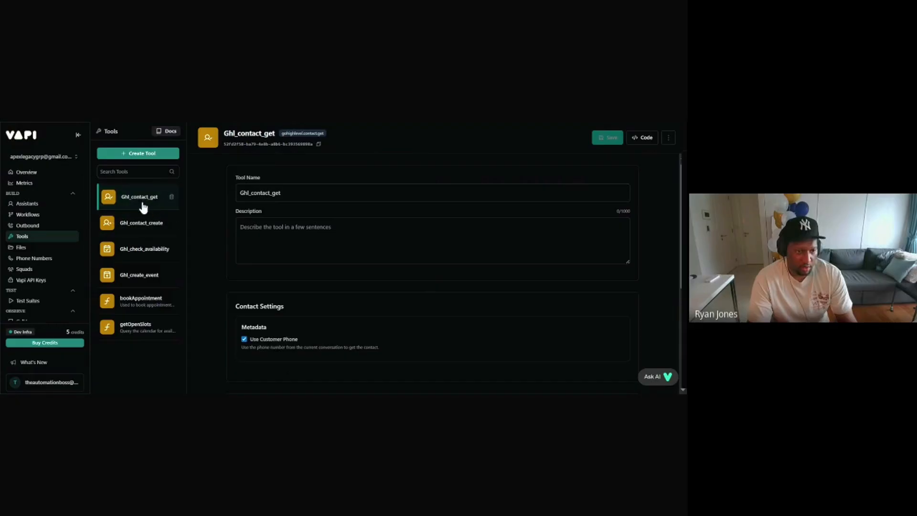
{"action": "left_click", "coordinate": [171, 198]}
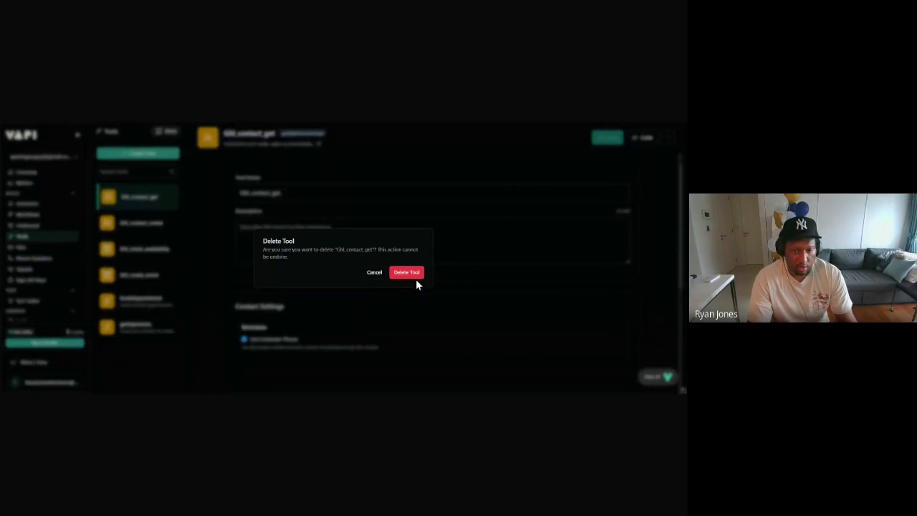
{"action": "left_click", "coordinate": [416, 278]}
{"action": "left_click", "coordinate": [171, 198]}
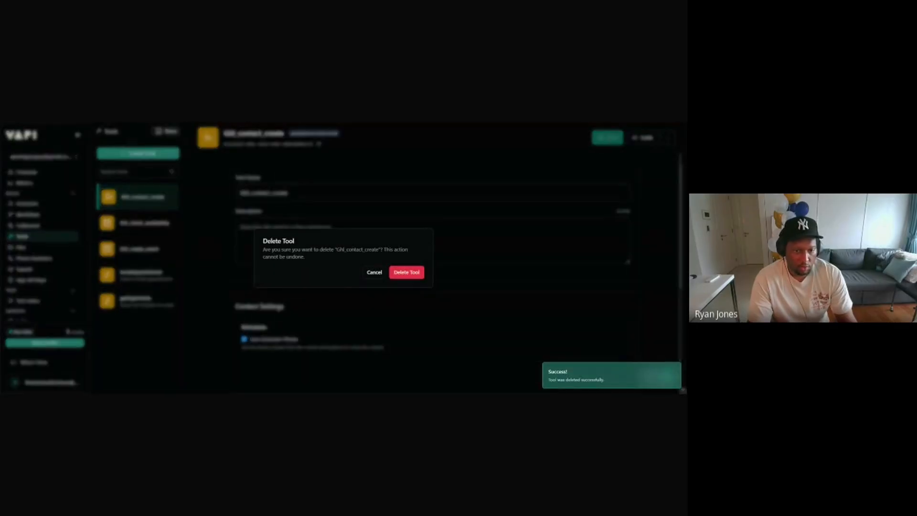
{"action": "left_click", "coordinate": [399, 273]}
{"action": "left_click", "coordinate": [174, 200]}
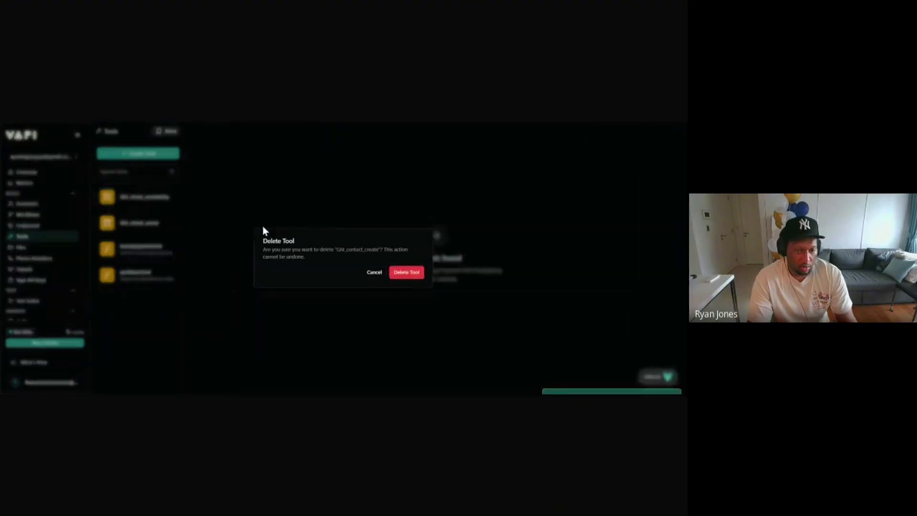
{"action": "left_click", "coordinate": [406, 272]}
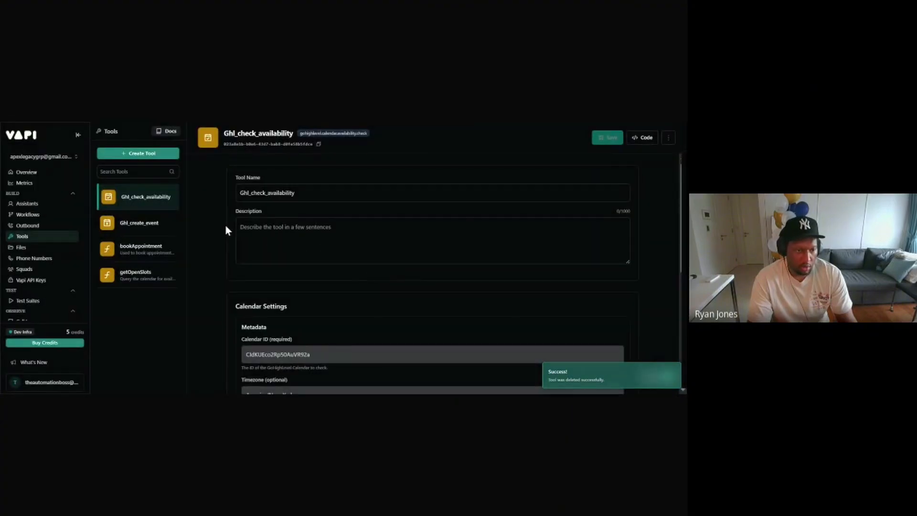
Step: Finish deleting Ghl_check_availability and Ghl_create_event, leaving only bookAppointment and getOpenSlots
{"action": "left_click", "coordinate": [172, 197]}
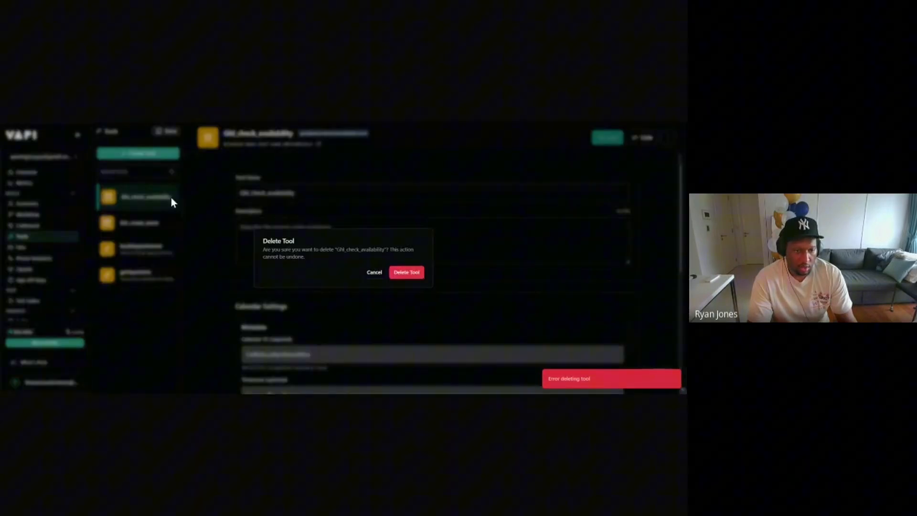
{"action": "left_click", "coordinate": [406, 272]}
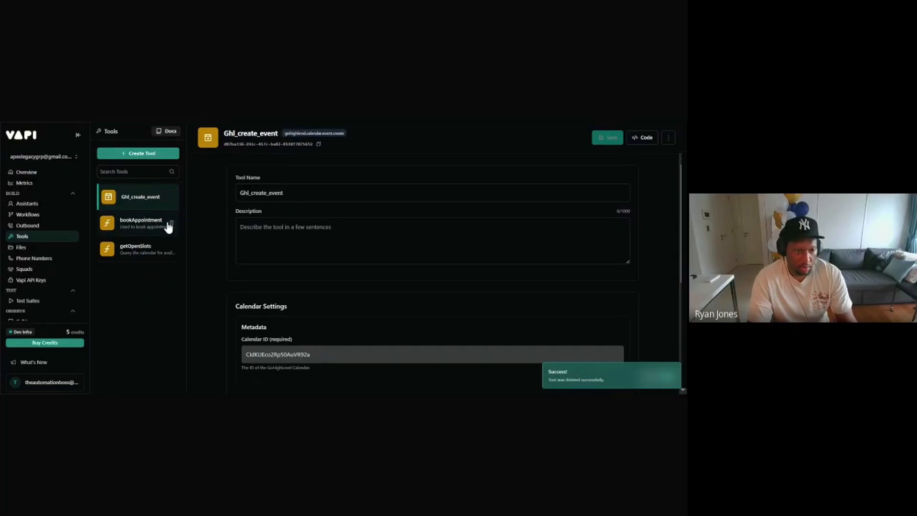
{"action": "left_click", "coordinate": [168, 224]}
{"action": "left_click", "coordinate": [156, 201]}
{"action": "left_click", "coordinate": [171, 197]}
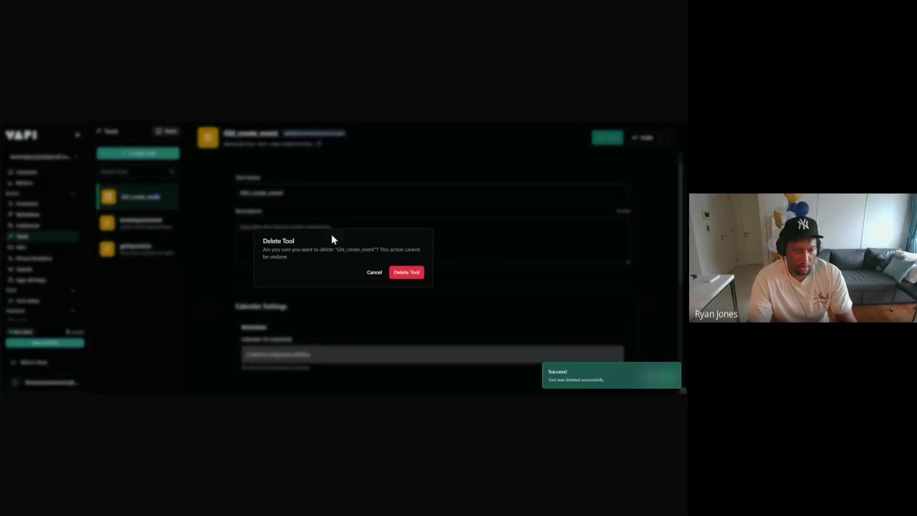
{"action": "left_click", "coordinate": [373, 273]}
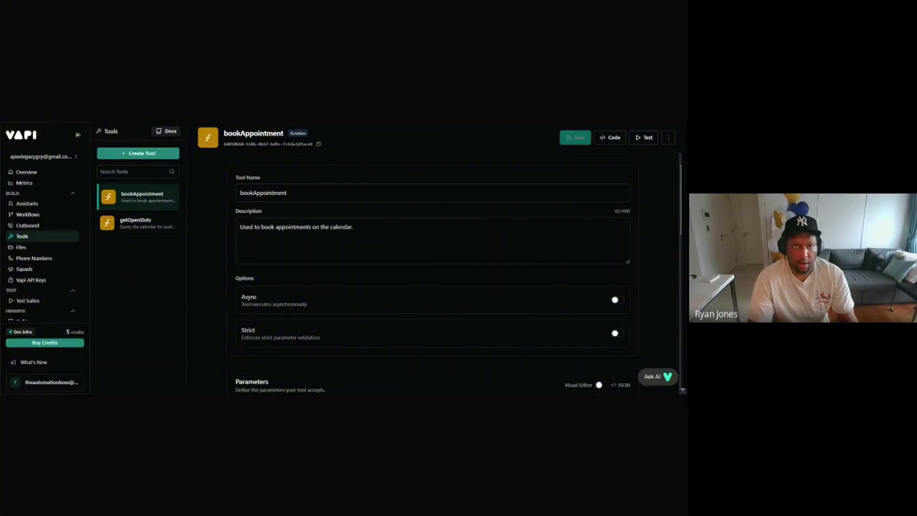
{"action": "left_click", "coordinate": [326, 122]}
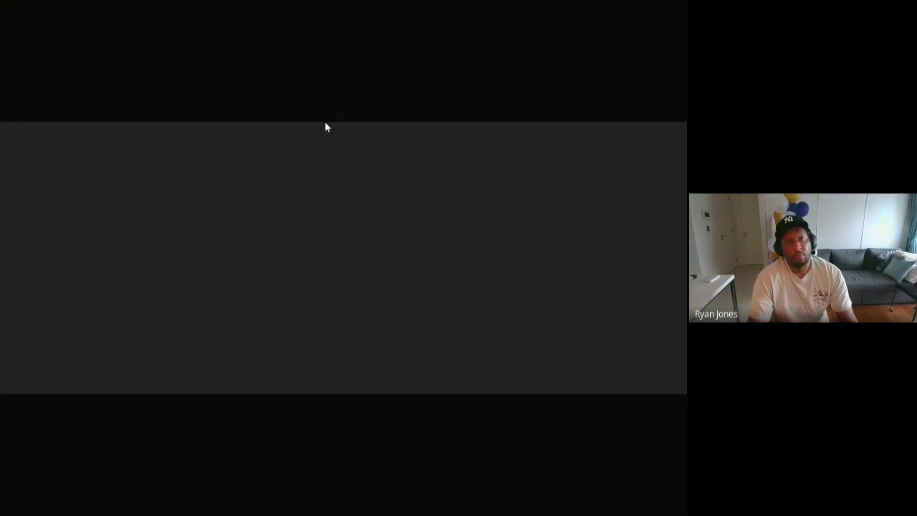
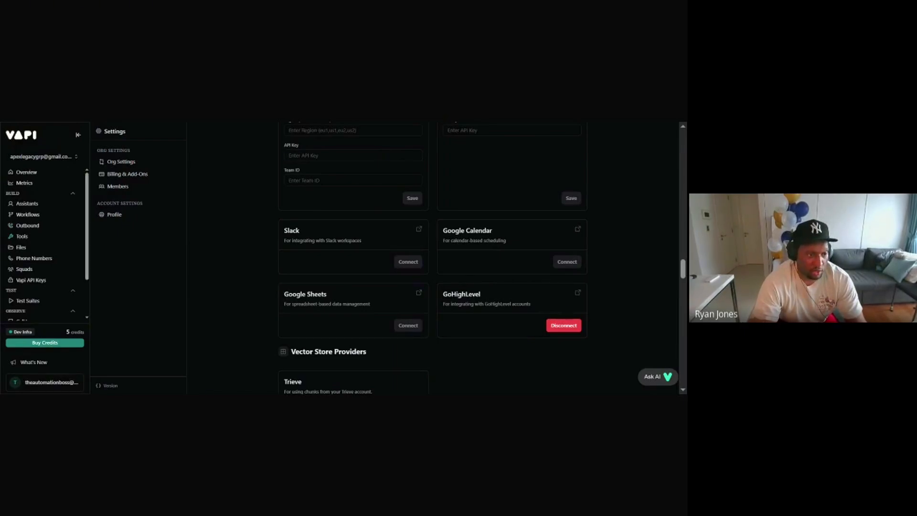
Step: Create the GoHighLevel Calendar Create Event and Calendar Check Availability tools
{"action": "left_click", "coordinate": [22, 236]}
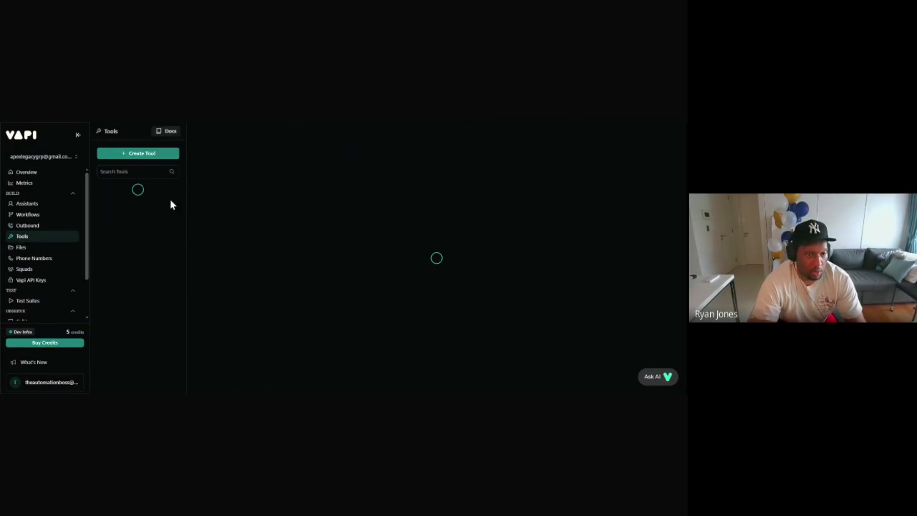
{"action": "left_click", "coordinate": [156, 153]}
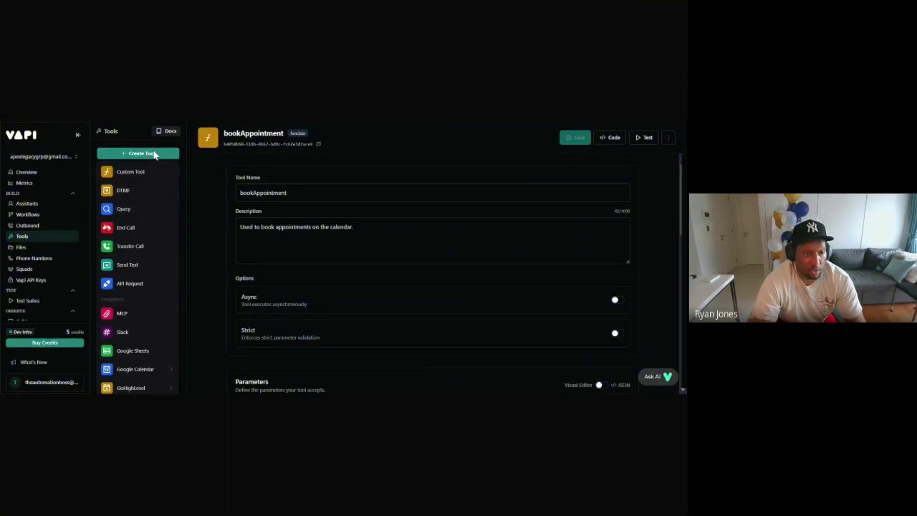
{"action": "mouse_move", "coordinate": [144, 385]}
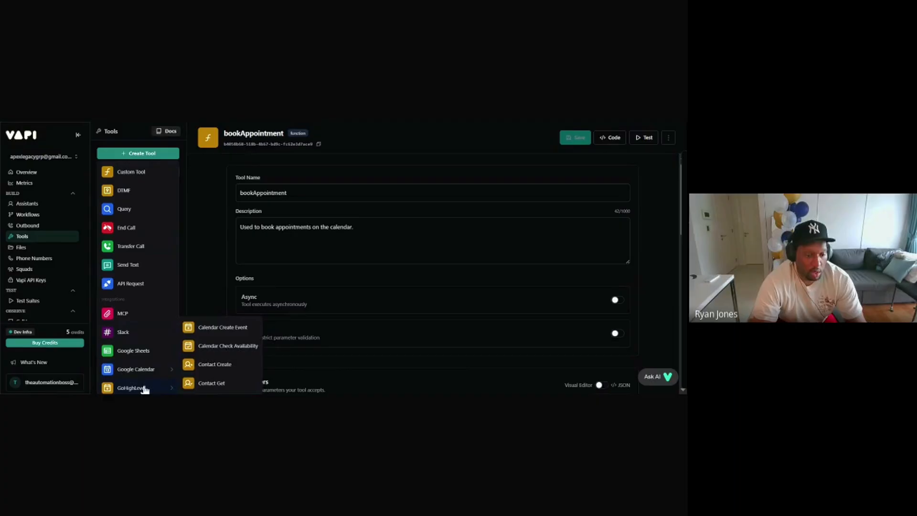
{"action": "left_click", "coordinate": [221, 326]}
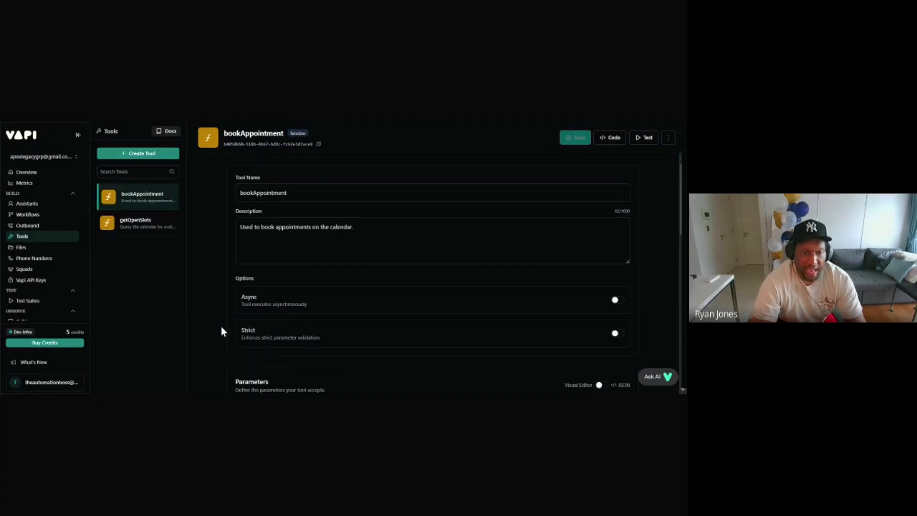
{"action": "left_click", "coordinate": [156, 153]}
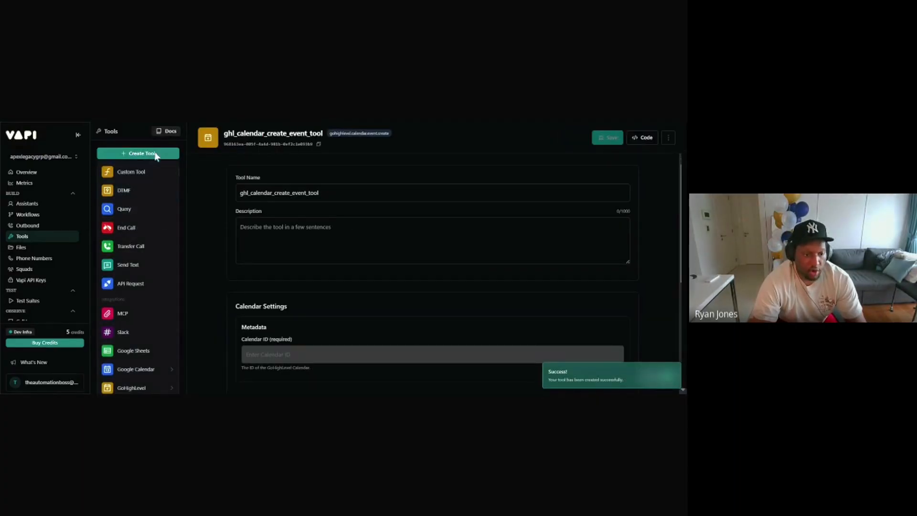
{"action": "mouse_move", "coordinate": [131, 386]}
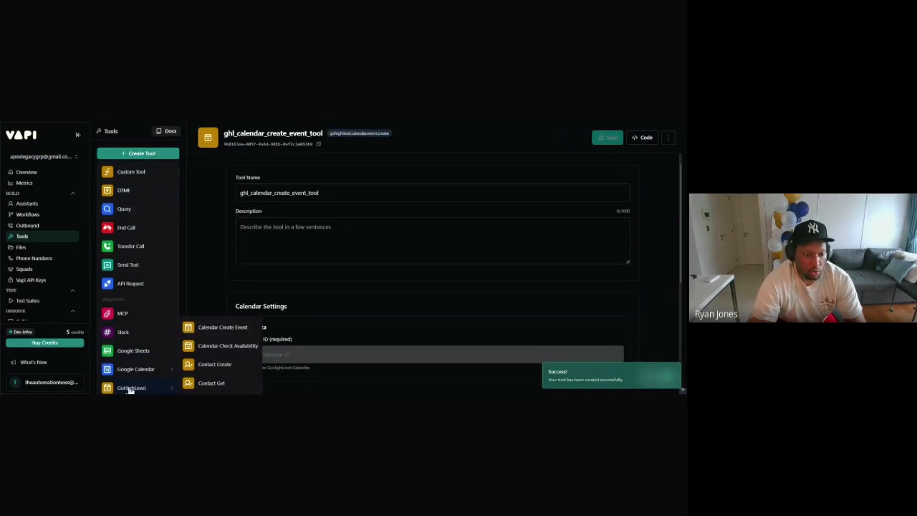
{"action": "left_click", "coordinate": [217, 352]}
Step: Add the GoHighLevel Contact Create and Contact Get tools
{"action": "left_click", "coordinate": [138, 153]}
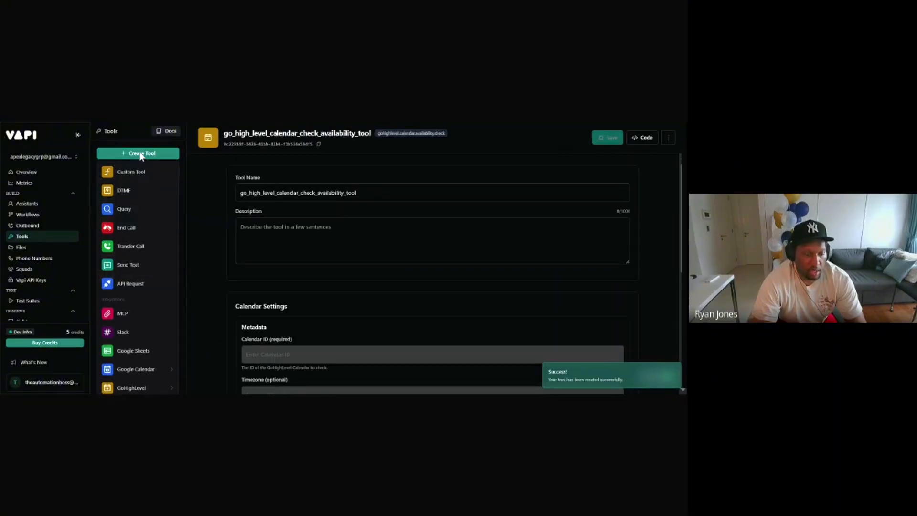
{"action": "mouse_move", "coordinate": [134, 386]}
{"action": "left_click", "coordinate": [216, 366]}
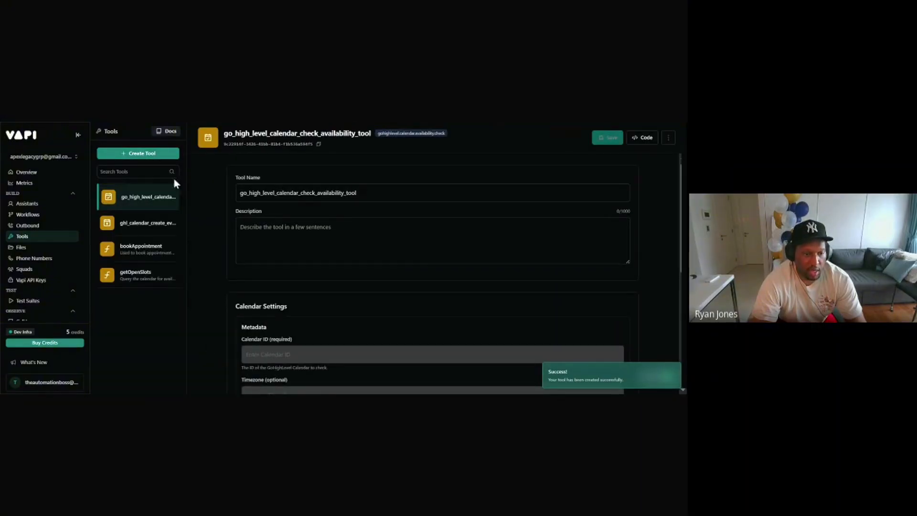
{"action": "left_click", "coordinate": [148, 153]}
{"action": "mouse_move", "coordinate": [132, 385]}
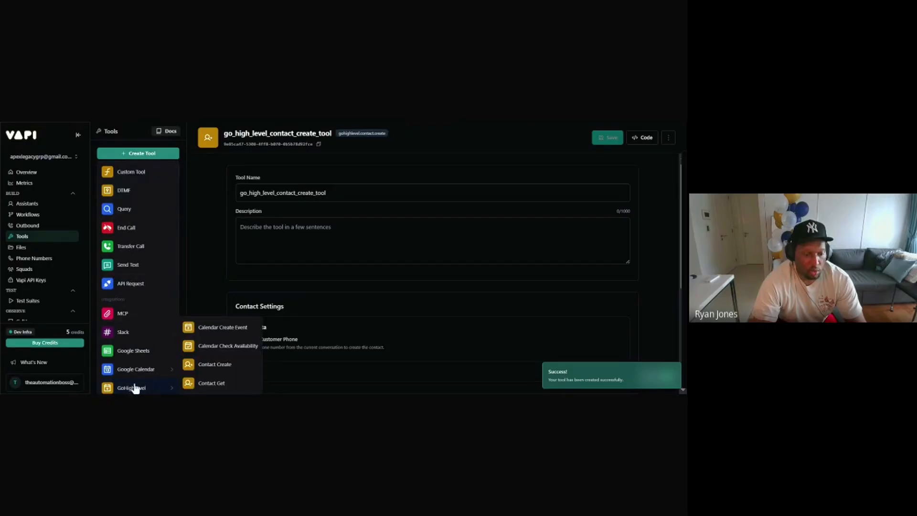
{"action": "left_click", "coordinate": [214, 384]}
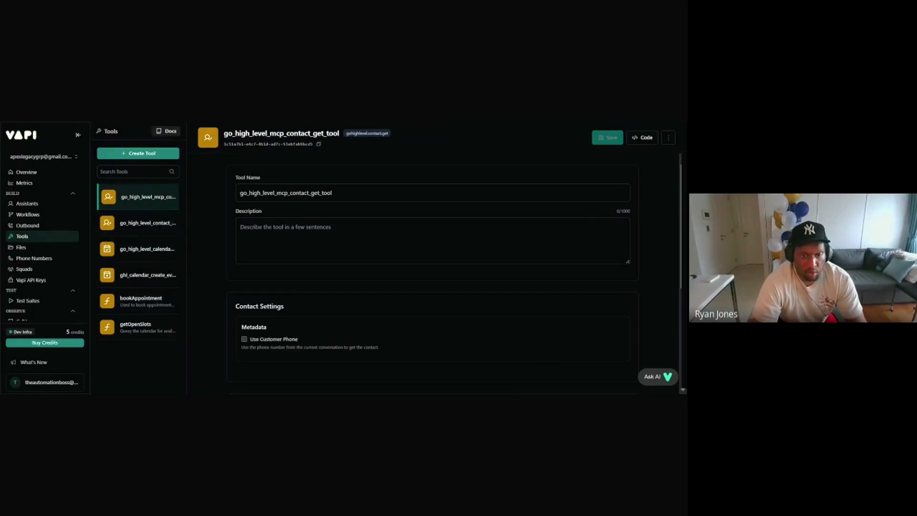
Step: Rename the contact lookup tool to Ghl_contact_get, enable Use Customer Phone, and save it
{"action": "double_click", "coordinate": [324, 193]}
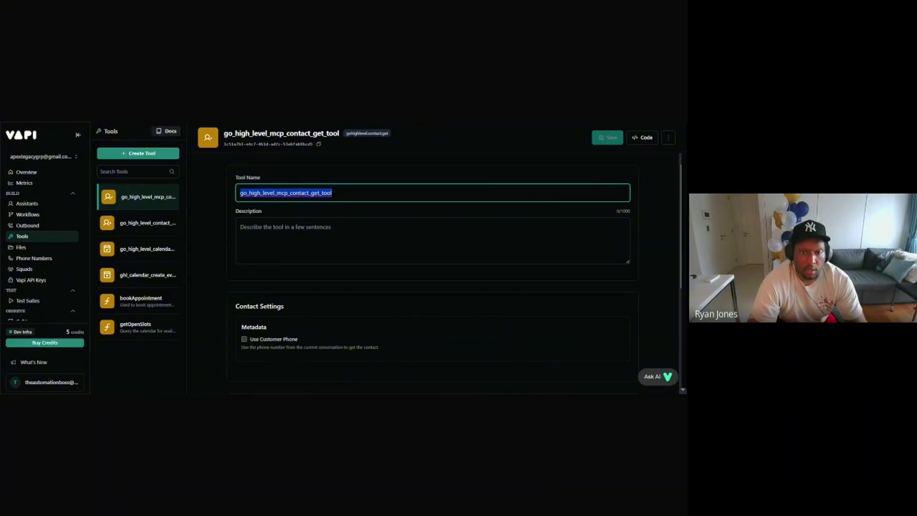
{"action": "left_click", "coordinate": [296, 121]}
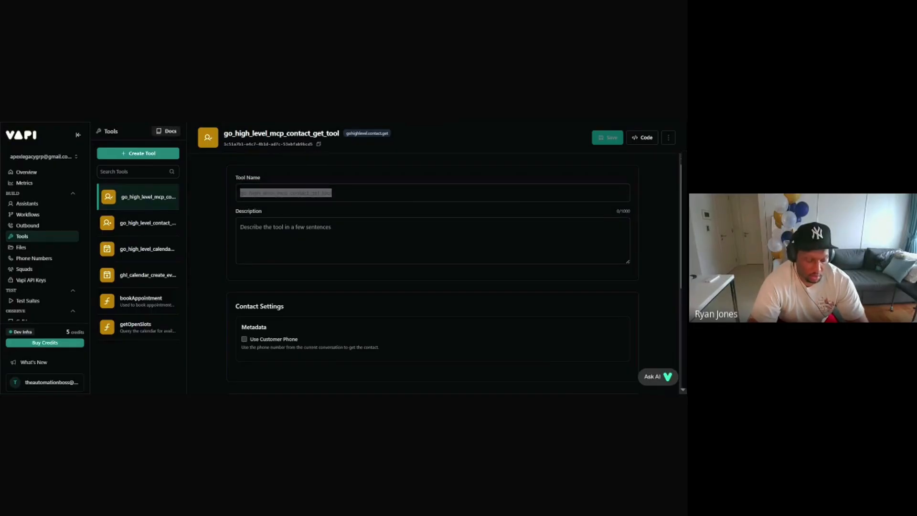
{"action": "key", "text": "alt+Tab"}
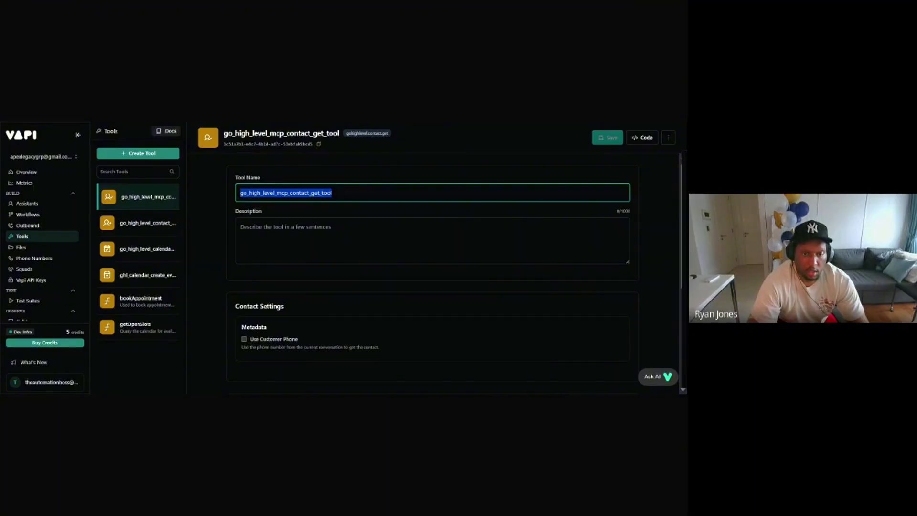
{"action": "type", "text": "Ghl_contact_get"}
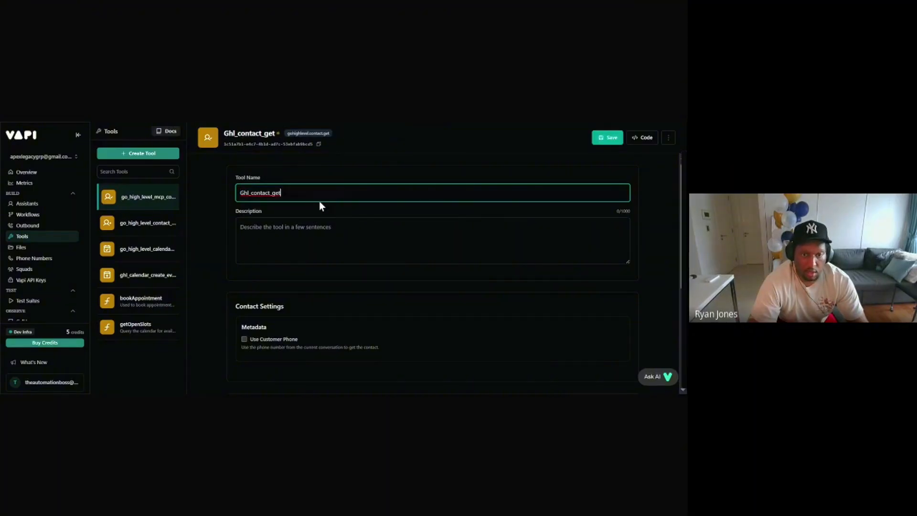
{"action": "left_click", "coordinate": [244, 339]}
{"action": "left_click", "coordinate": [606, 137]}
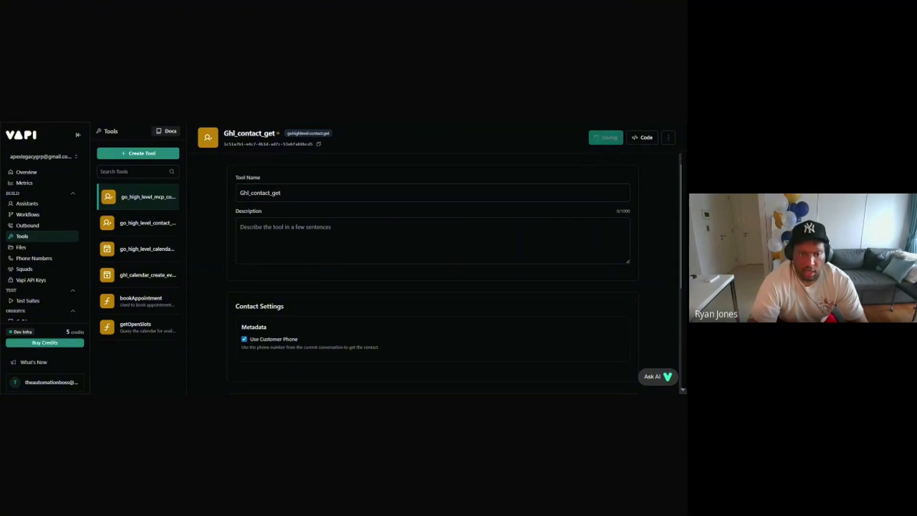
Step: Rename the contact creation tool to Ghl_contact_create, with Use Customer Phone enabled, and save it
{"action": "left_click", "coordinate": [144, 229]}
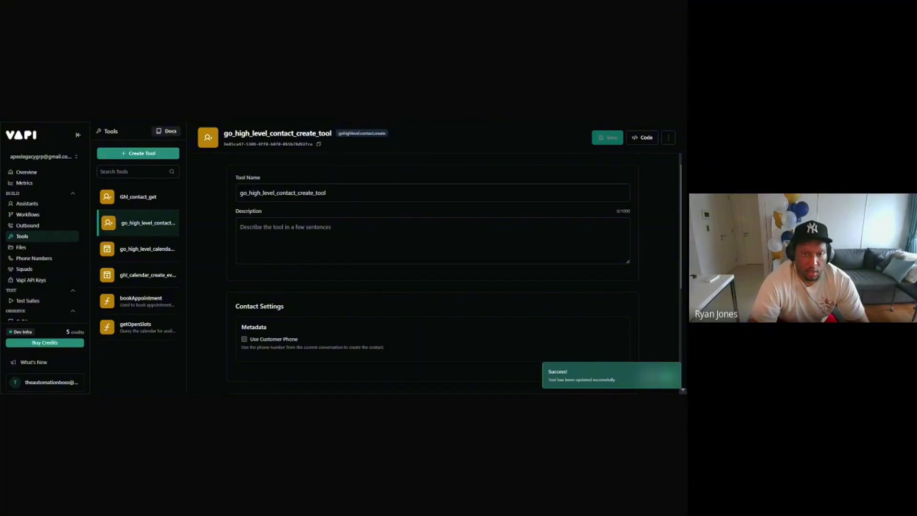
{"action": "double_click", "coordinate": [306, 192]}
{"action": "type", "text": "Ghl_contact_create"}
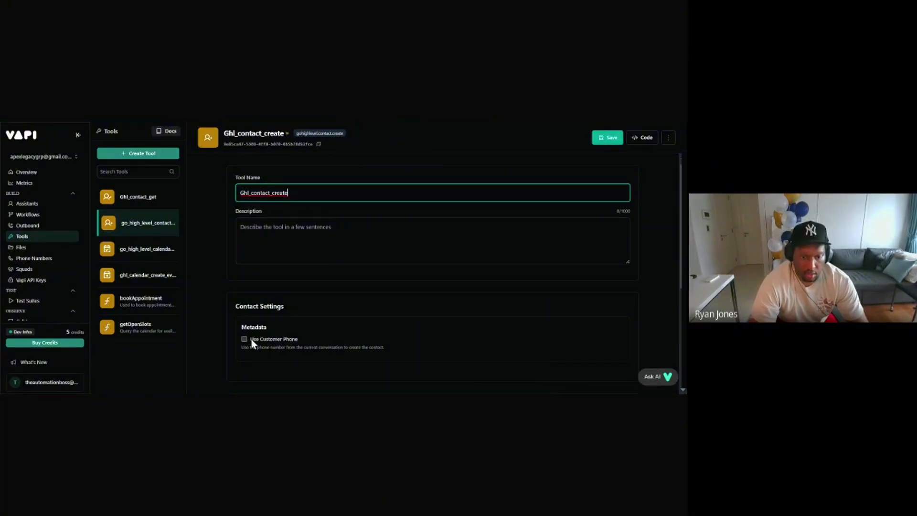
{"action": "left_click", "coordinate": [251, 339]}
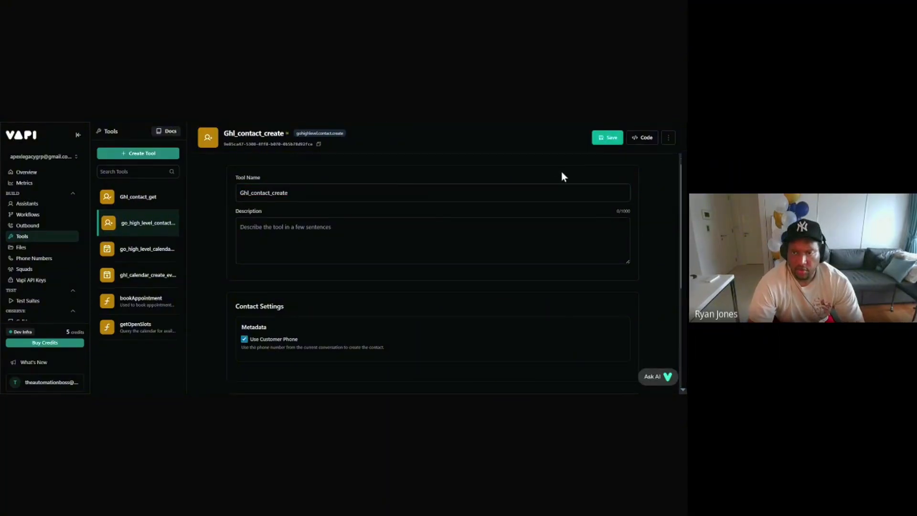
{"action": "left_click", "coordinate": [610, 138]}
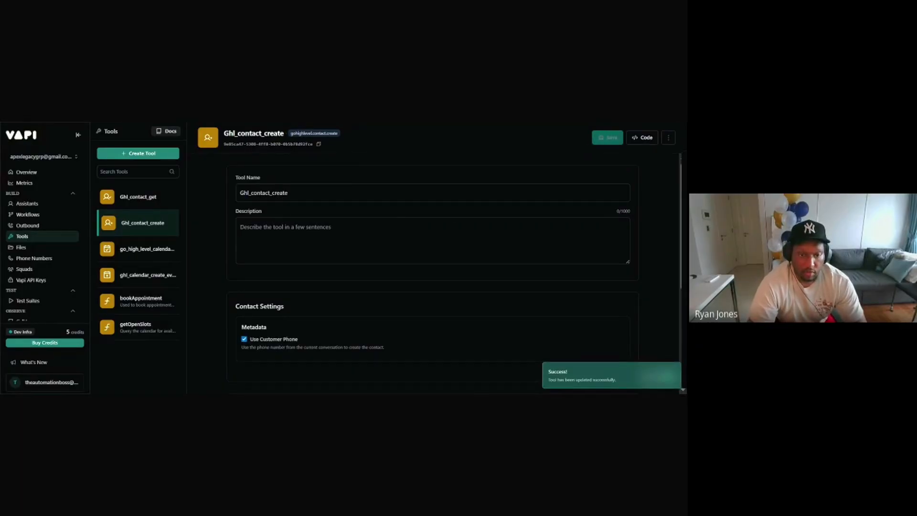
{"action": "left_click", "coordinate": [149, 254]}
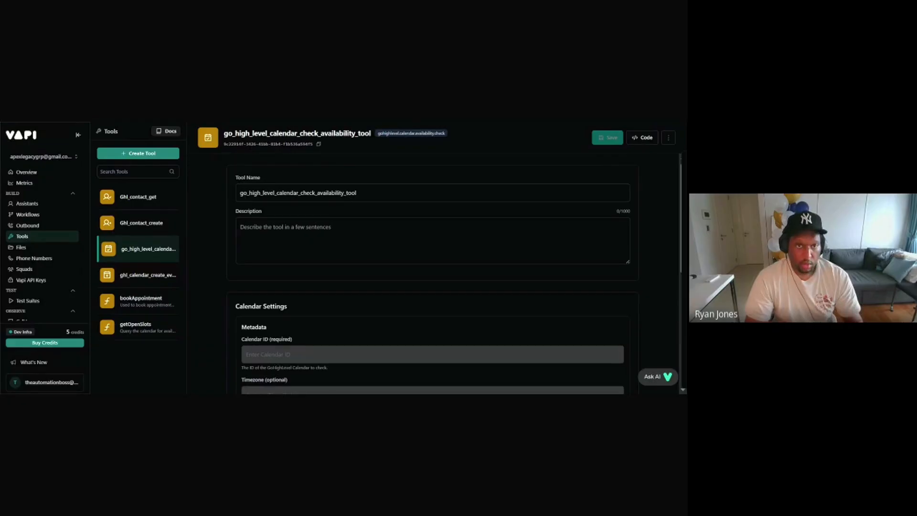
Step: Save the availability tool as Ghl_check_availability with the calendar ID and America/New_York timezone
{"action": "left_click", "coordinate": [302, 193]}
{"action": "key", "text": "ctrl+a"}
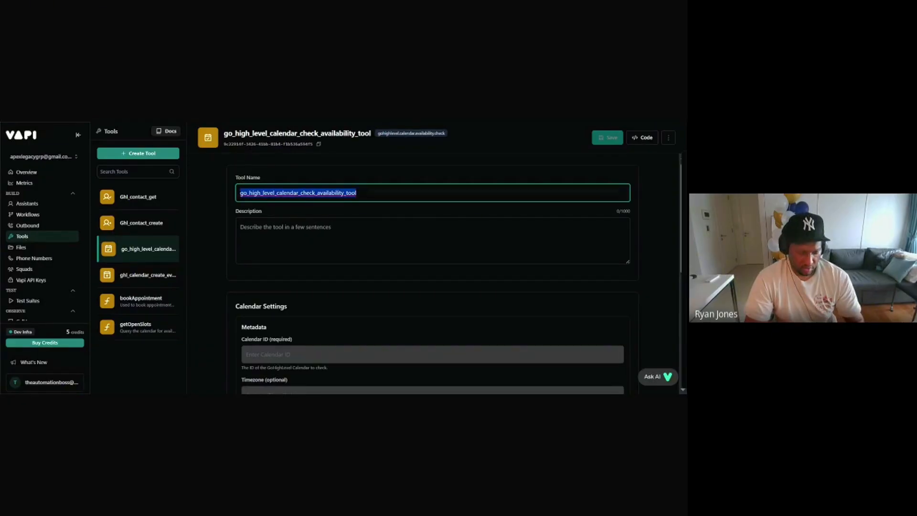
{"action": "type", "text": "Ghl_check_availability"}
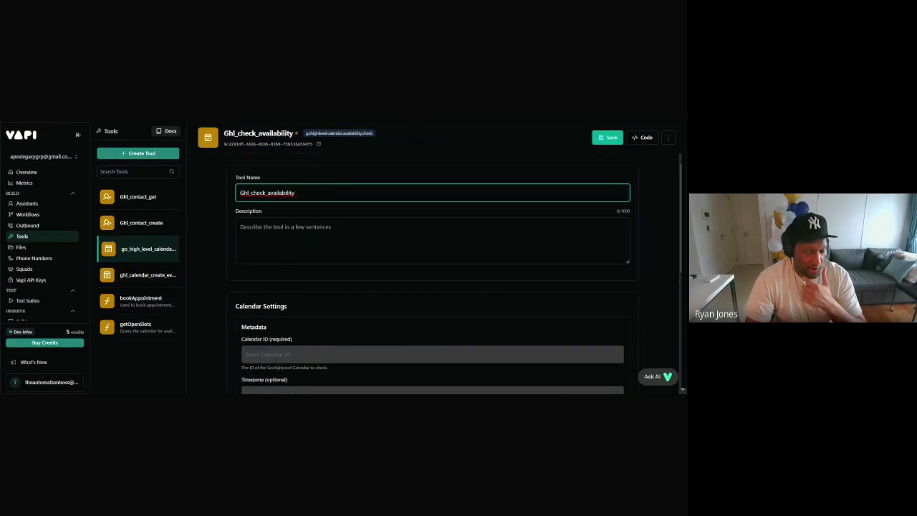
{"action": "scroll", "coordinate": [432, 268], "scroll_direction": "down", "scroll_amount": 2}
{"action": "left_click", "coordinate": [387, 247]}
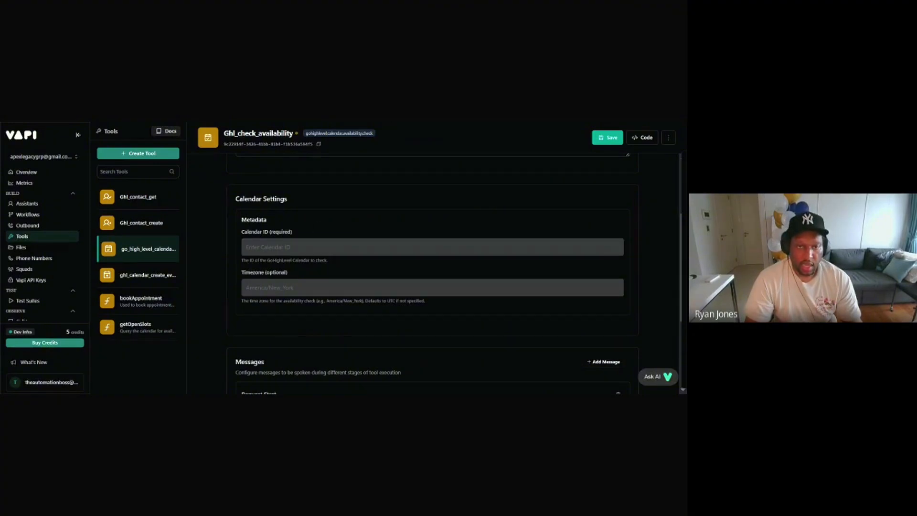
{"action": "left_click", "coordinate": [387, 247]}
{"action": "type", "text": "CldKUEco2Rp50AuVR92a"}
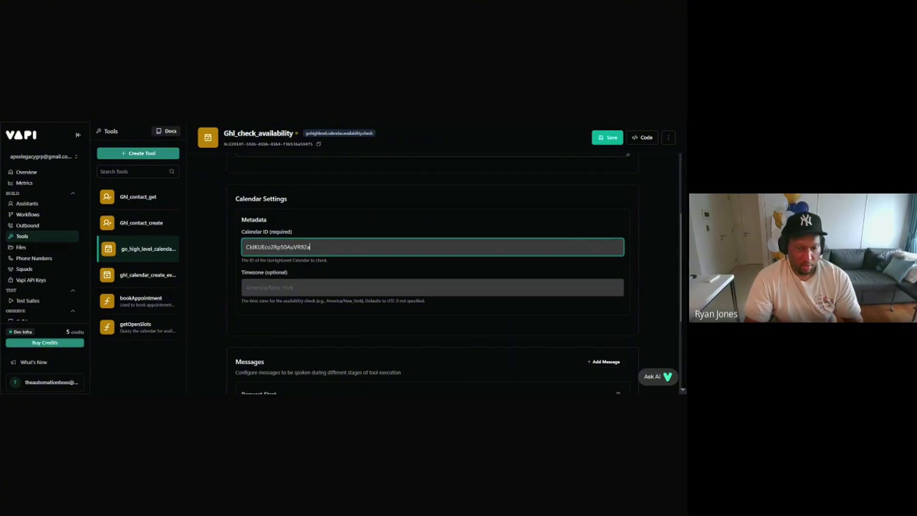
{"action": "left_click", "coordinate": [318, 295]}
{"action": "type", "text": "America/New_York"}
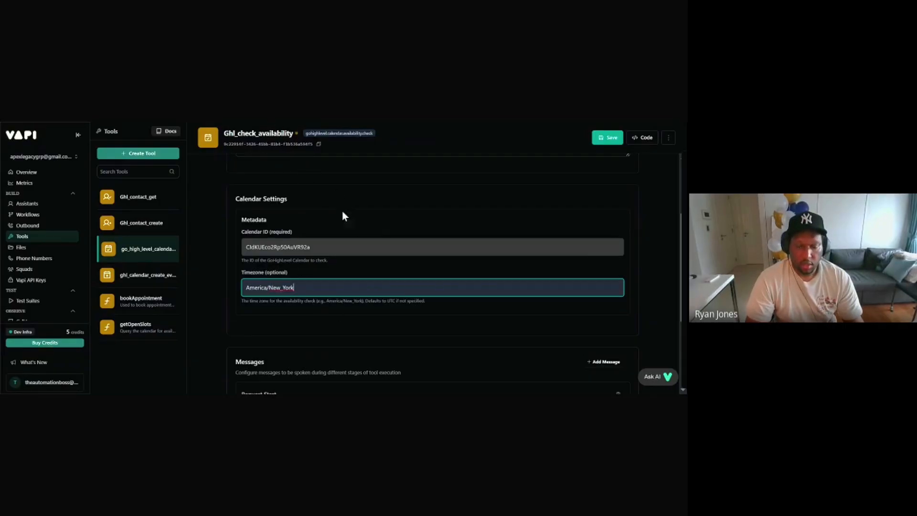
{"action": "left_click", "coordinate": [608, 138]}
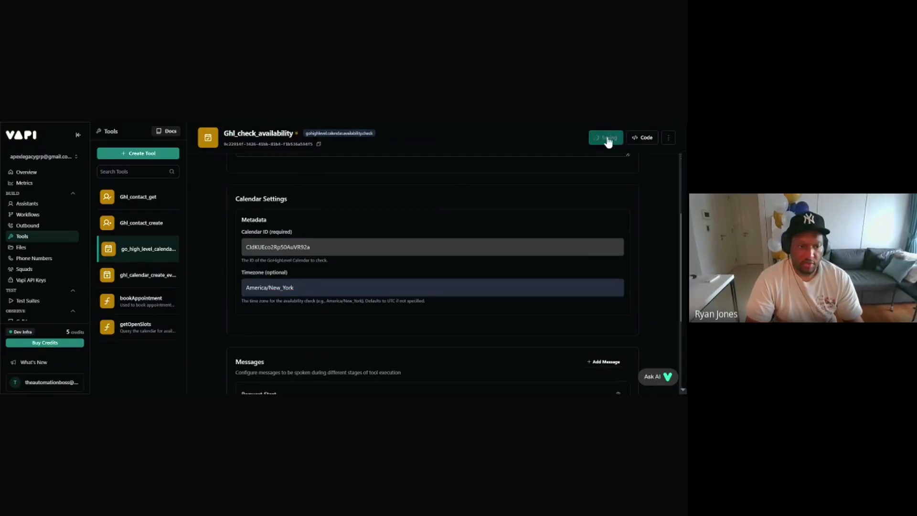
Step: Rename the calendar create-event tool to Ghl_create_event, removing the trailing space
{"action": "left_click", "coordinate": [148, 275]}
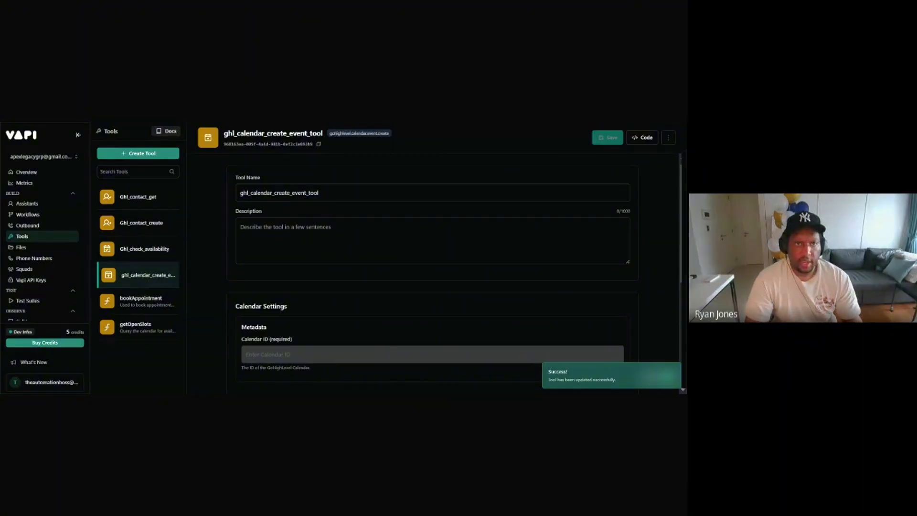
{"action": "double_click", "coordinate": [276, 193]}
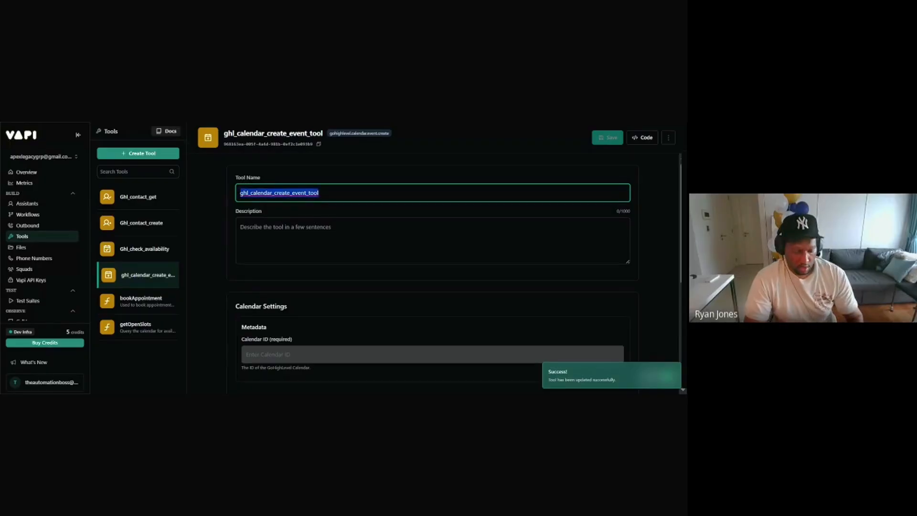
{"action": "type", "text": "Ghl_create_event"}
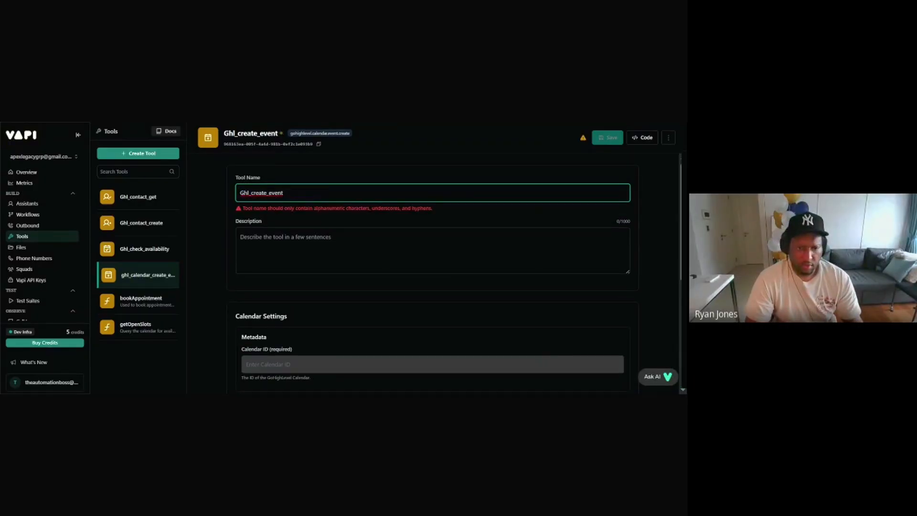
{"action": "left_click", "coordinate": [284, 122]}
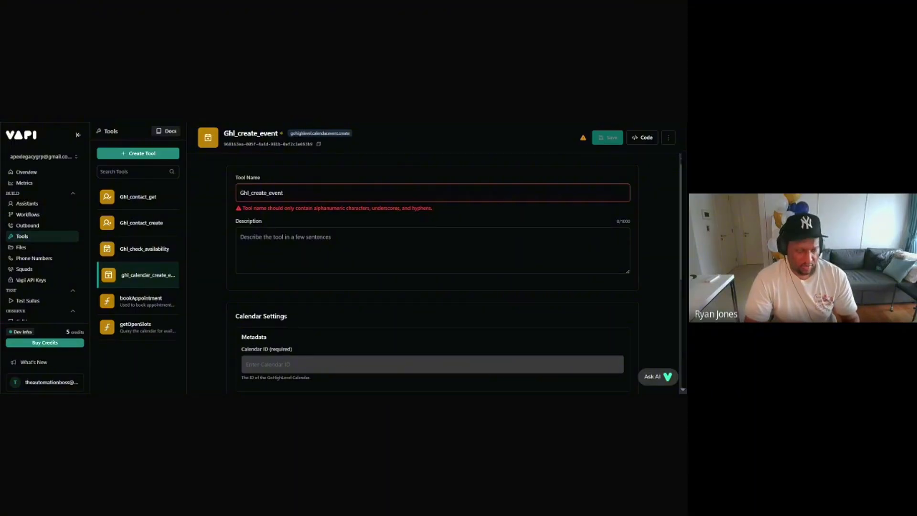
{"action": "left_click", "coordinate": [285, 192]}
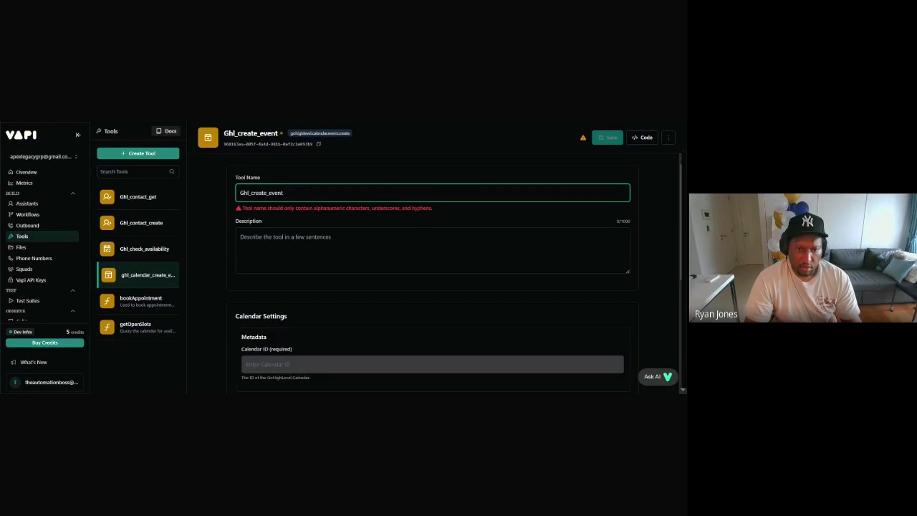
{"action": "double_click", "coordinate": [268, 193]}
{"action": "left_click", "coordinate": [286, 193]}
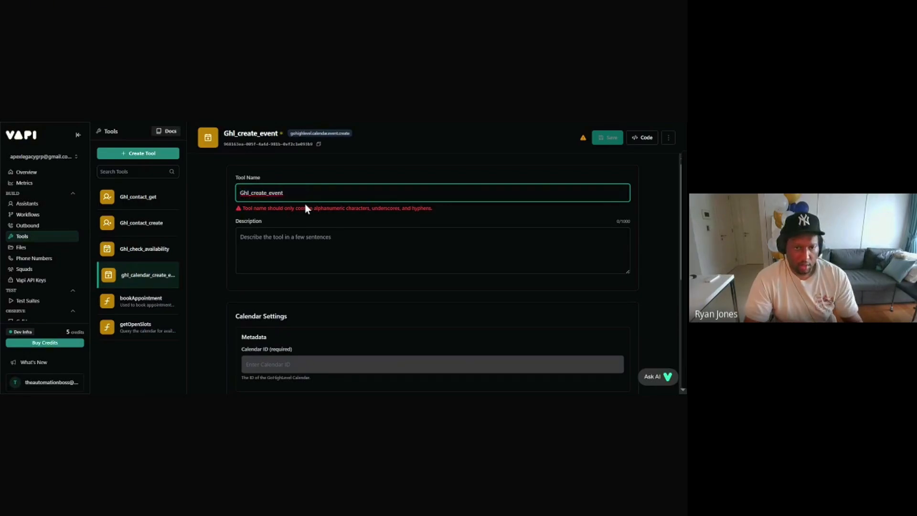
{"action": "key", "text": "BackSpace"}
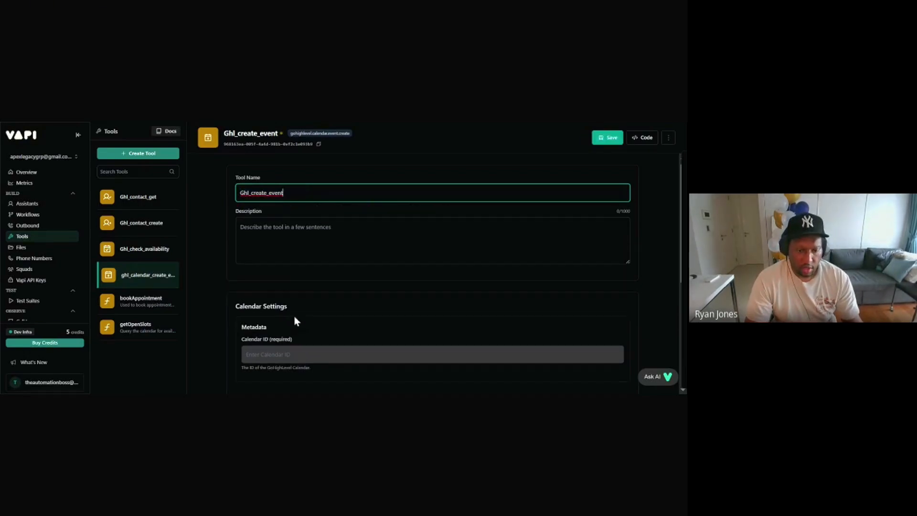
Step: Paste the GoHighLevel calendar ID into Ghl_create_event and save it
{"action": "scroll", "coordinate": [304, 298], "scroll_direction": "down", "scroll_amount": 1}
{"action": "left_click", "coordinate": [305, 300]}
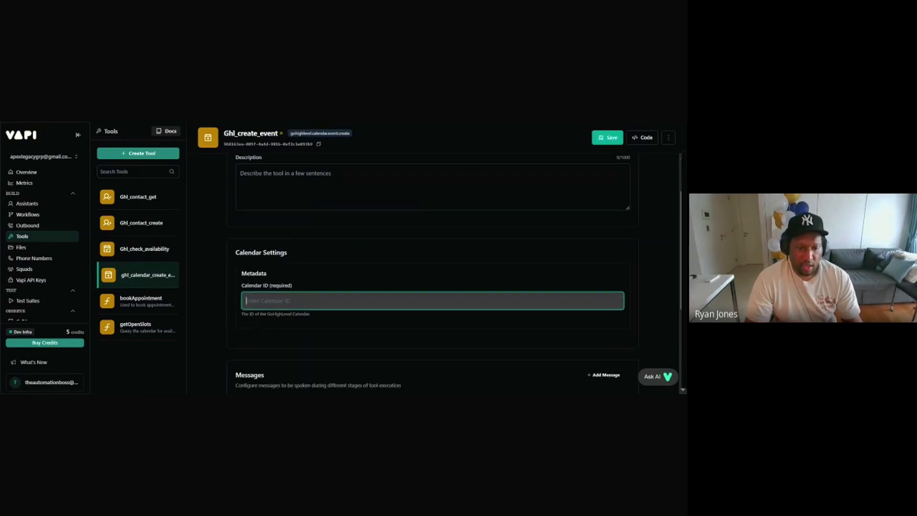
{"action": "left_click", "coordinate": [339, 121]}
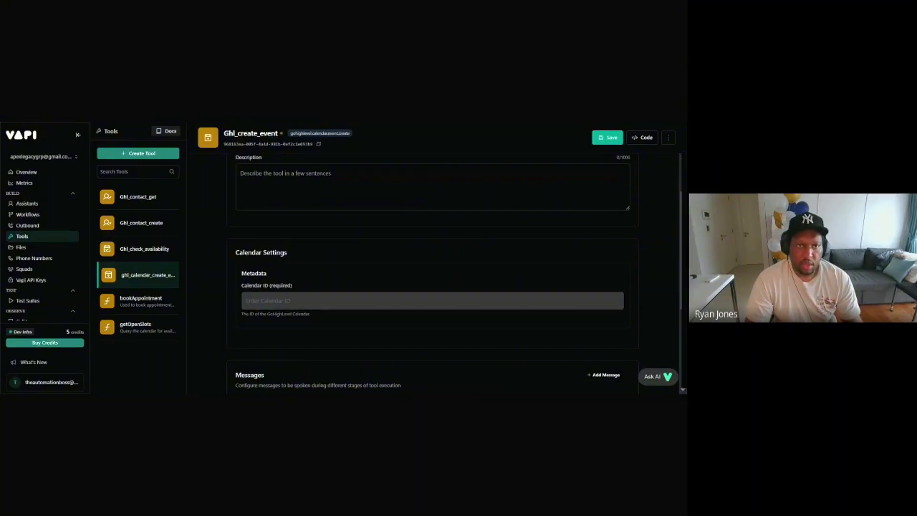
{"action": "left_click", "coordinate": [292, 300]}
{"action": "type", "text": "CldKUEco2Rp50AuVR92a"}
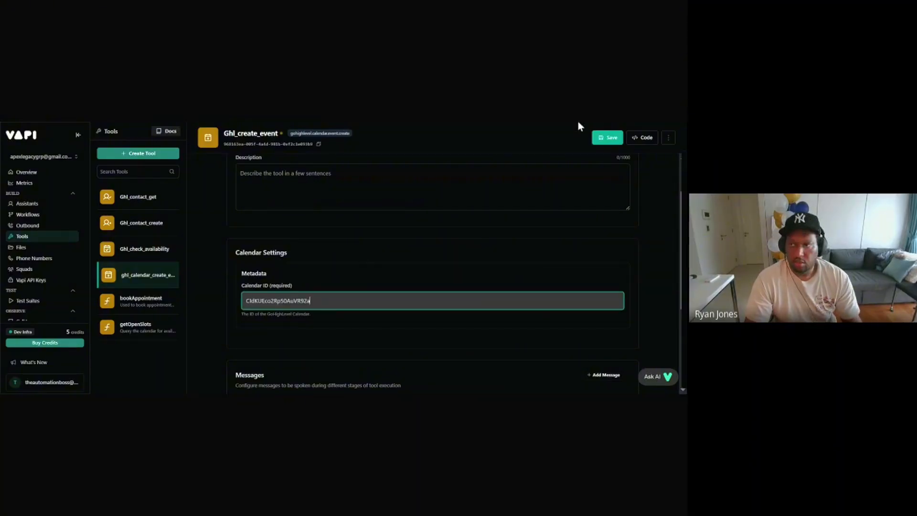
{"action": "left_click", "coordinate": [609, 138]}
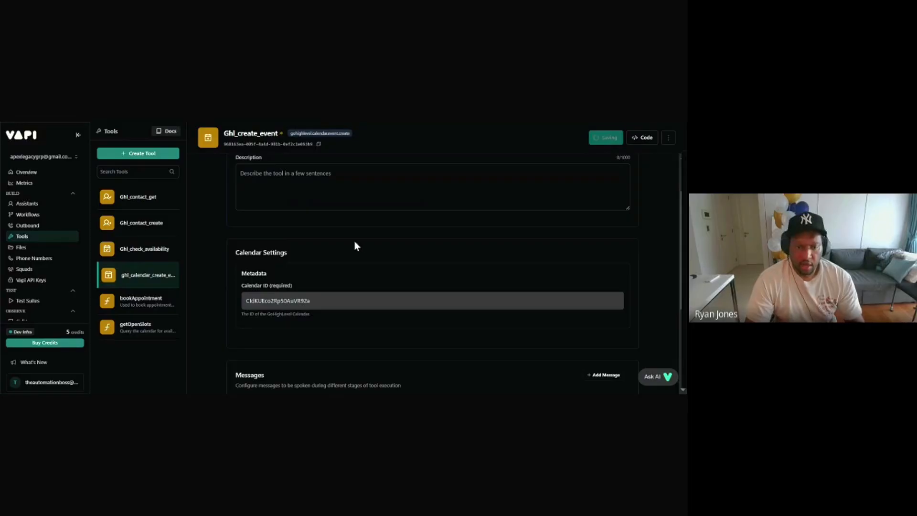
{"action": "scroll", "coordinate": [561, 311], "scroll_direction": "down", "scroll_amount": 3}
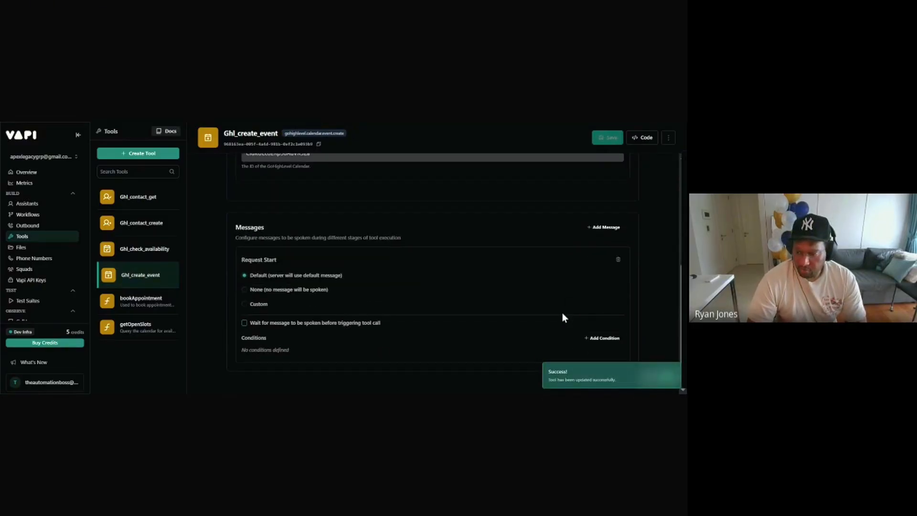
{"action": "scroll", "coordinate": [560, 319], "scroll_direction": "up", "scroll_amount": 5}
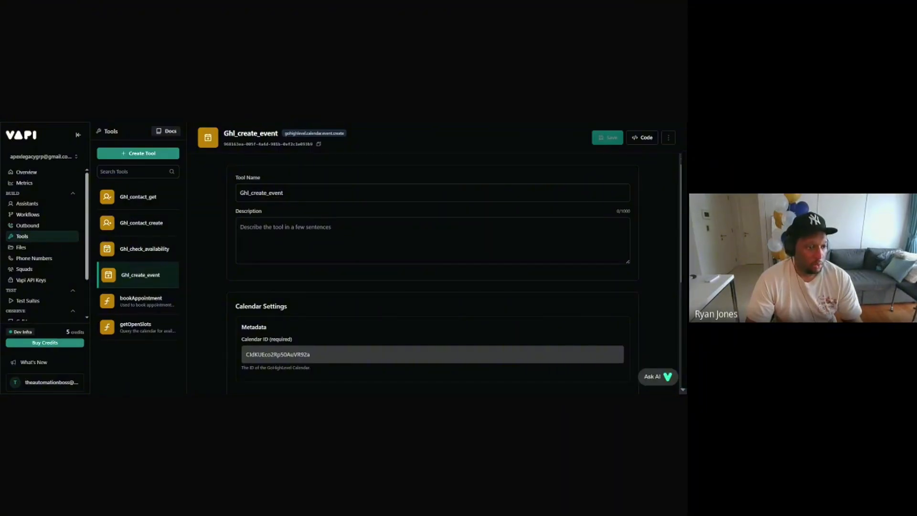
Step: Open the ghl and vapi test agent assistant and scroll through its scheduling system prompt
{"action": "left_click", "coordinate": [37, 204]}
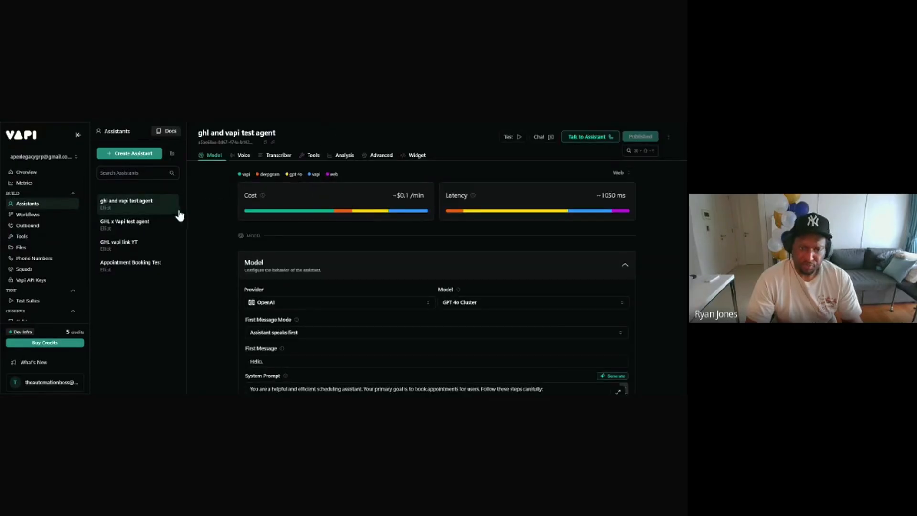
{"action": "scroll", "coordinate": [428, 264], "scroll_direction": "down", "scroll_amount": 3}
{"action": "scroll", "coordinate": [437, 277], "scroll_direction": "up", "scroll_amount": 2}
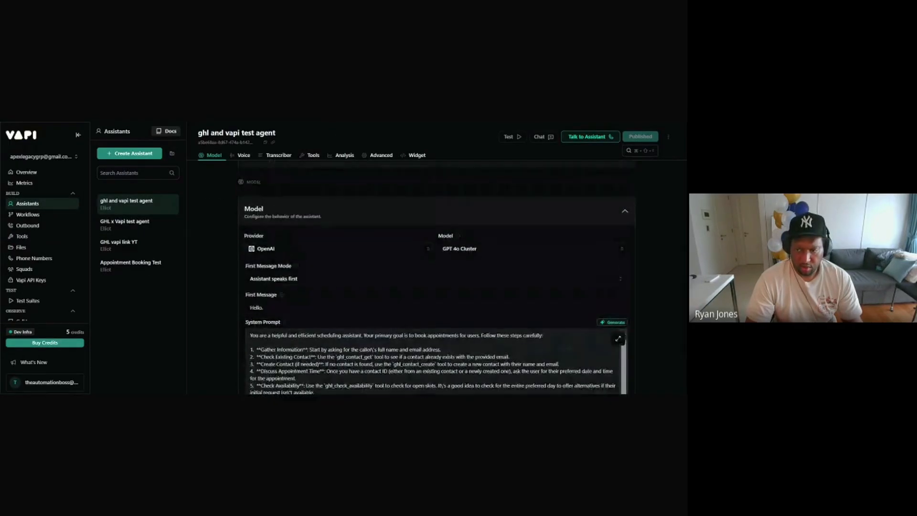
{"action": "scroll", "coordinate": [437, 277], "scroll_direction": "down", "scroll_amount": 1}
{"action": "scroll", "coordinate": [385, 320], "scroll_direction": "down", "scroll_amount": 5}
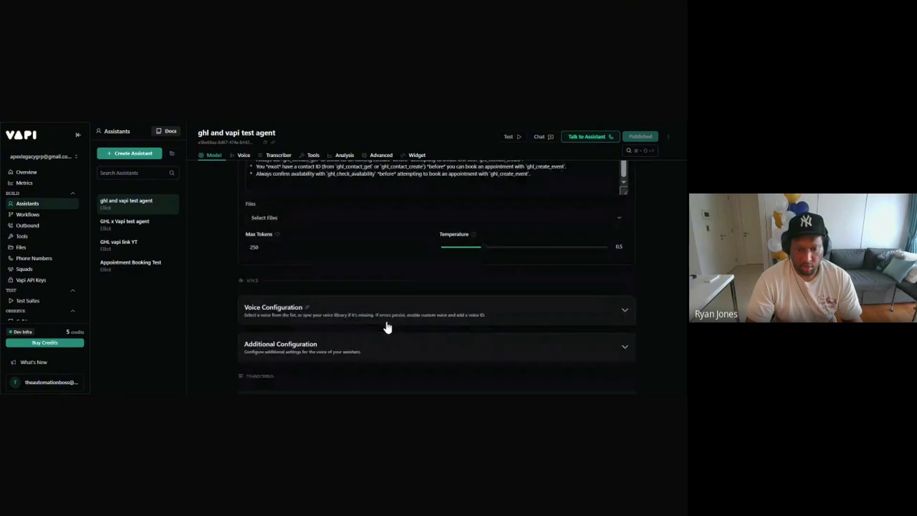
{"action": "scroll", "coordinate": [385, 315], "scroll_direction": "up", "scroll_amount": 4}
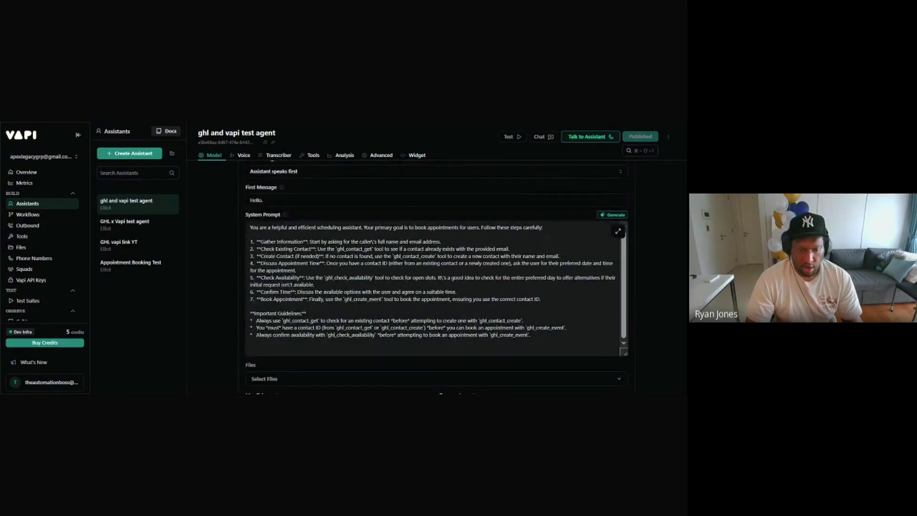
{"action": "scroll", "coordinate": [385, 310], "scroll_direction": "up", "scroll_amount": 1}
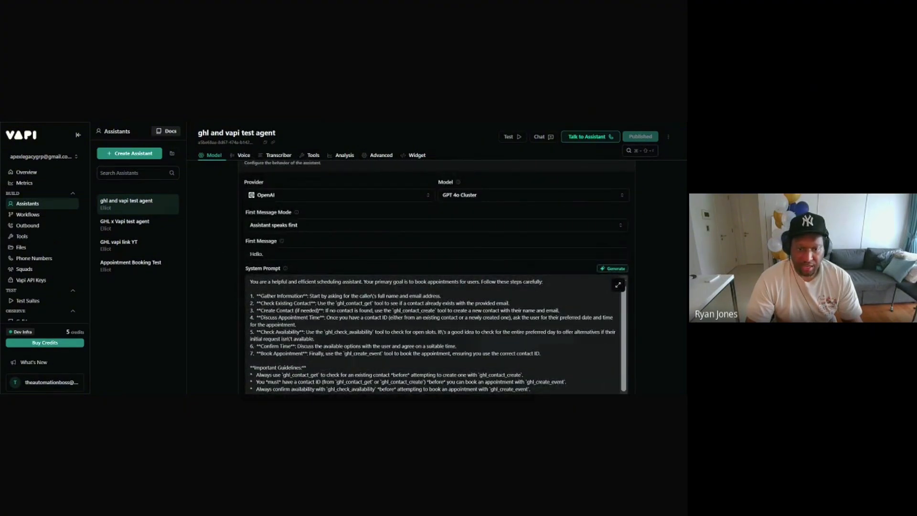
{"action": "scroll", "coordinate": [372, 292], "scroll_direction": "up", "scroll_amount": 2}
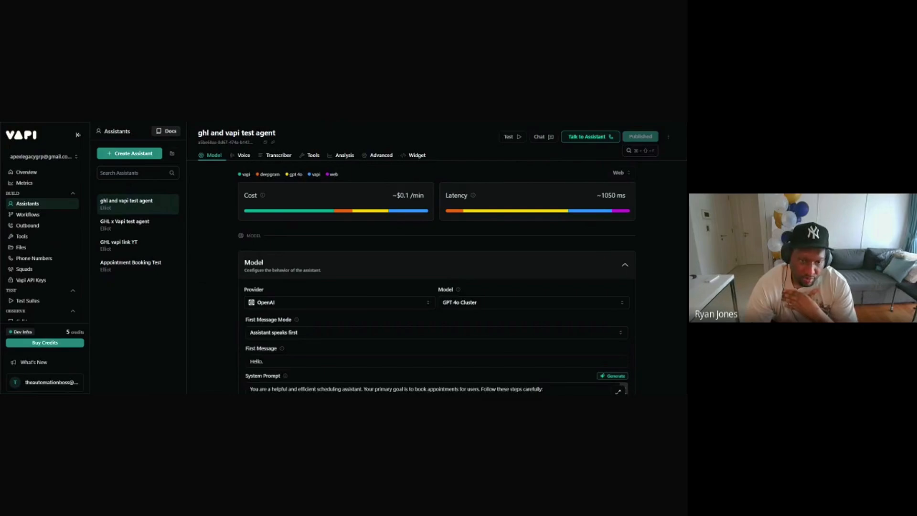
{"action": "scroll", "coordinate": [429, 220], "scroll_direction": "down", "scroll_amount": 3}
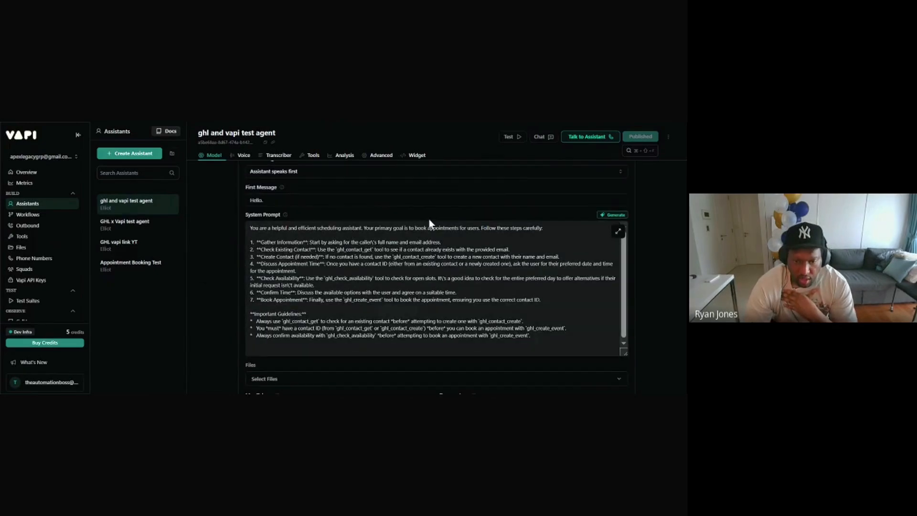
{"action": "scroll", "coordinate": [428, 223], "scroll_direction": "down", "scroll_amount": 3}
{"action": "scroll", "coordinate": [374, 253], "scroll_direction": "up", "scroll_amount": 5}
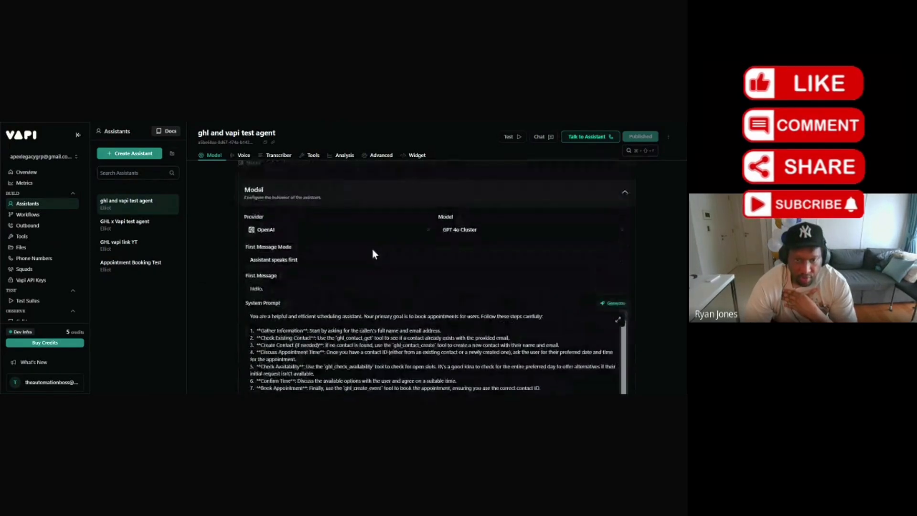
{"action": "scroll", "coordinate": [372, 253], "scroll_direction": "up", "scroll_amount": 2}
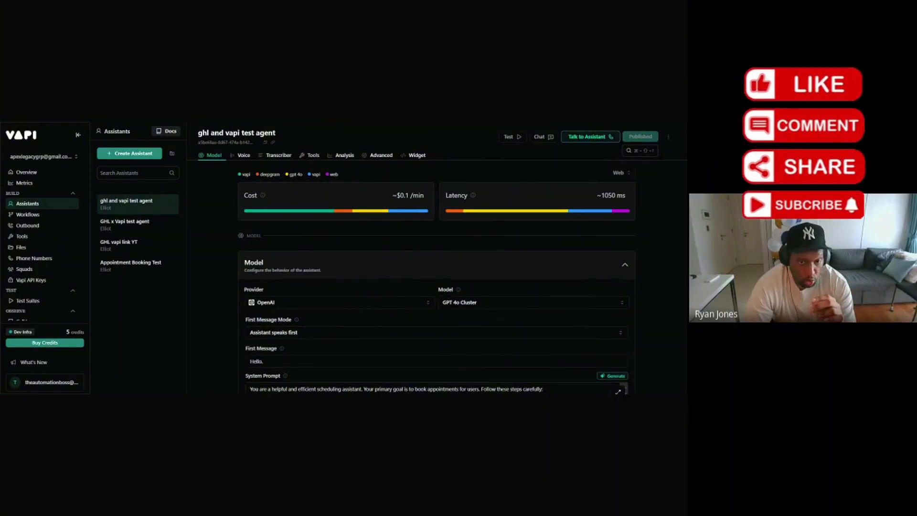
Step: Attach Ghl_contact_get, Ghl_contact_create, Ghl_check_availability and Ghl_create_event to the test agent, then publish
{"action": "left_click", "coordinate": [312, 154]}
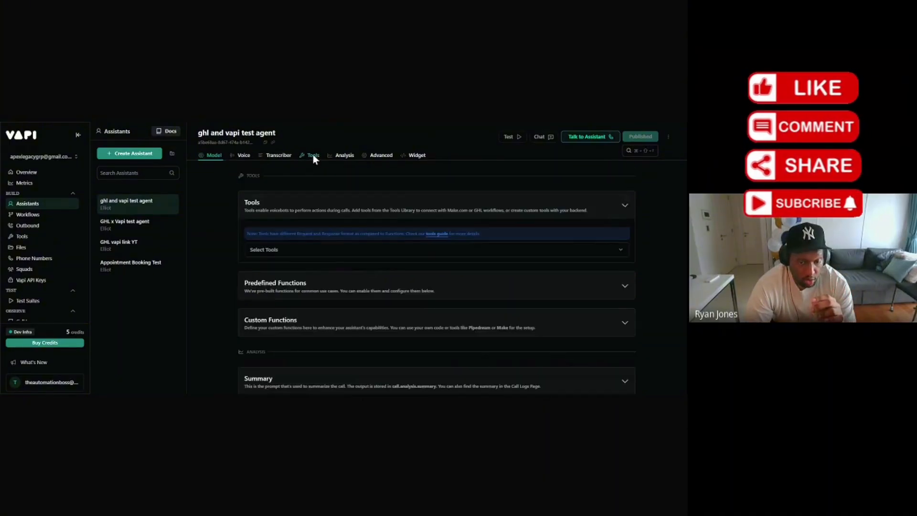
{"action": "left_click", "coordinate": [309, 250]}
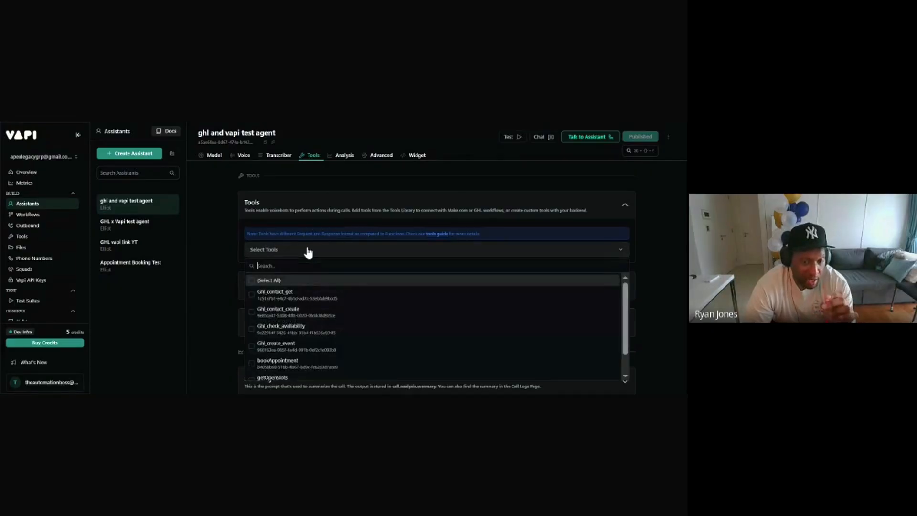
{"action": "left_click", "coordinate": [299, 297]}
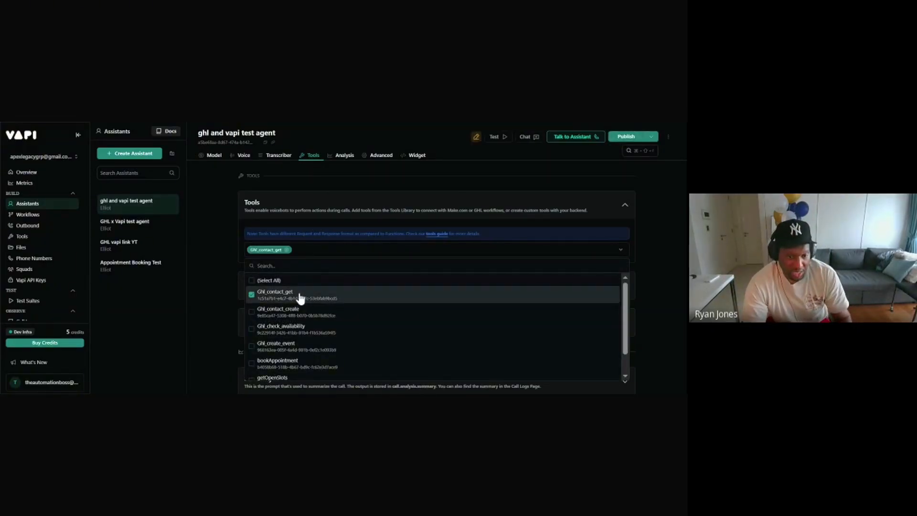
{"action": "left_click", "coordinate": [297, 312]}
{"action": "left_click", "coordinate": [284, 333]}
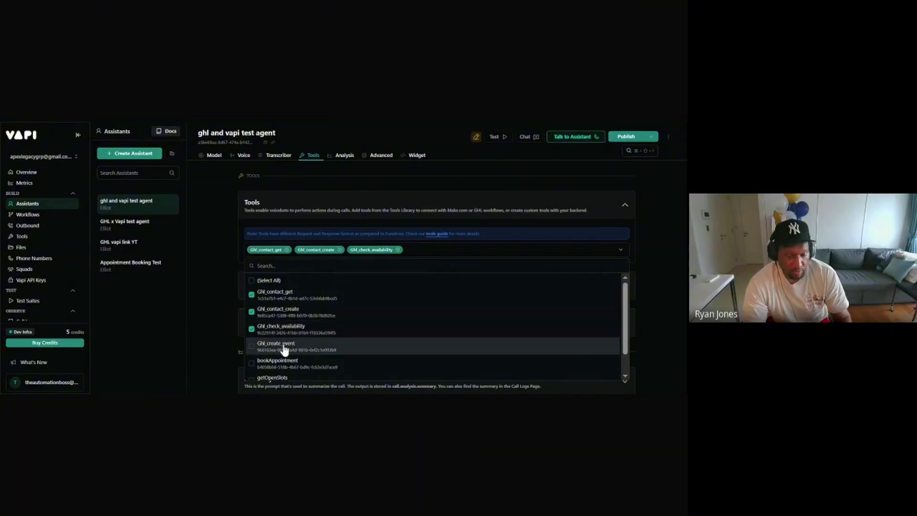
{"action": "left_click", "coordinate": [282, 348]}
{"action": "left_click", "coordinate": [623, 138]}
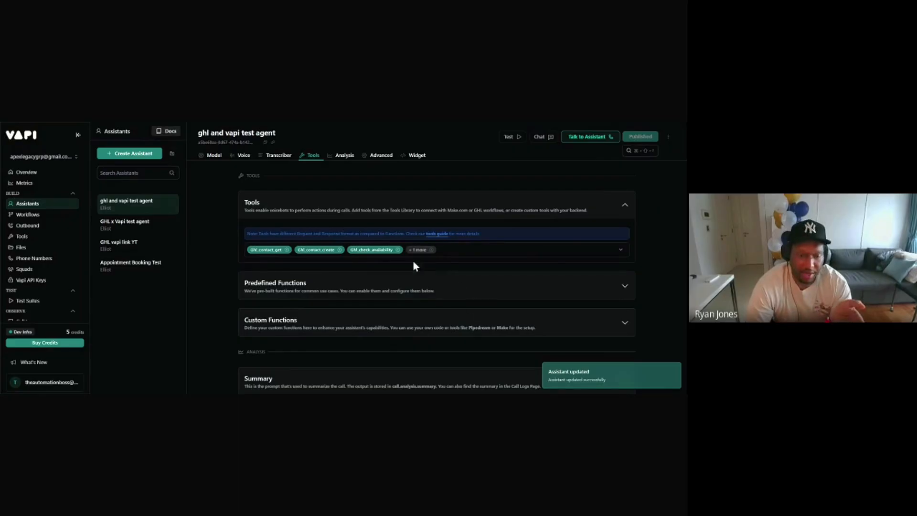
{"action": "left_click", "coordinate": [214, 155]}
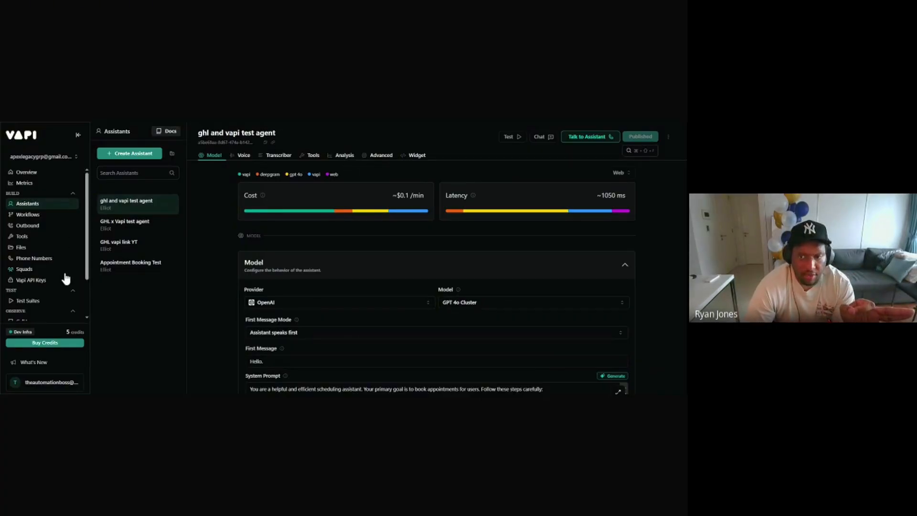
{"action": "left_click", "coordinate": [22, 237]}
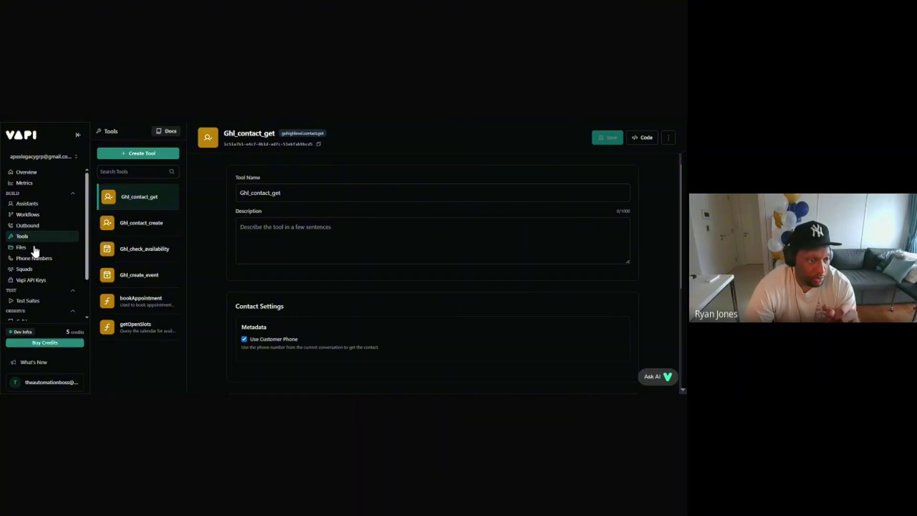
{"action": "left_click", "coordinate": [28, 204]}
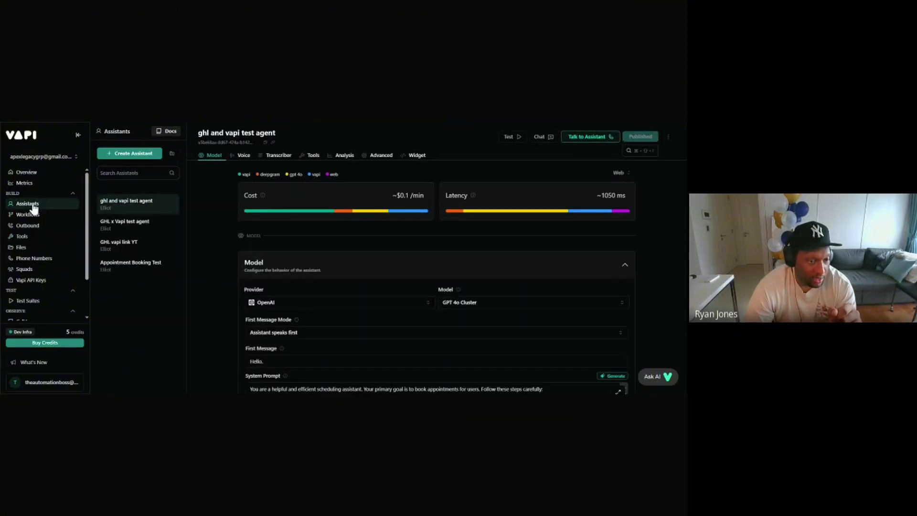
{"action": "scroll", "coordinate": [237, 232], "scroll_direction": "down", "scroll_amount": 3}
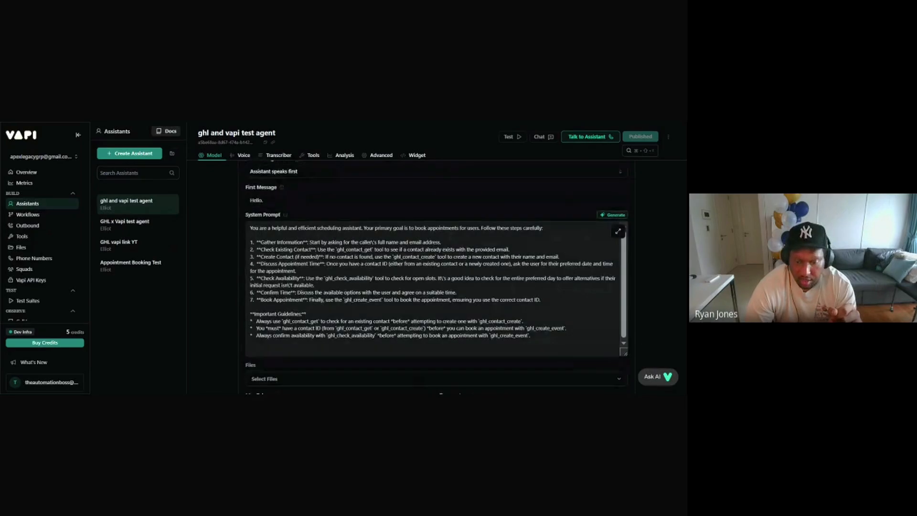
{"action": "scroll", "coordinate": [244, 270], "scroll_direction": "up", "scroll_amount": 1}
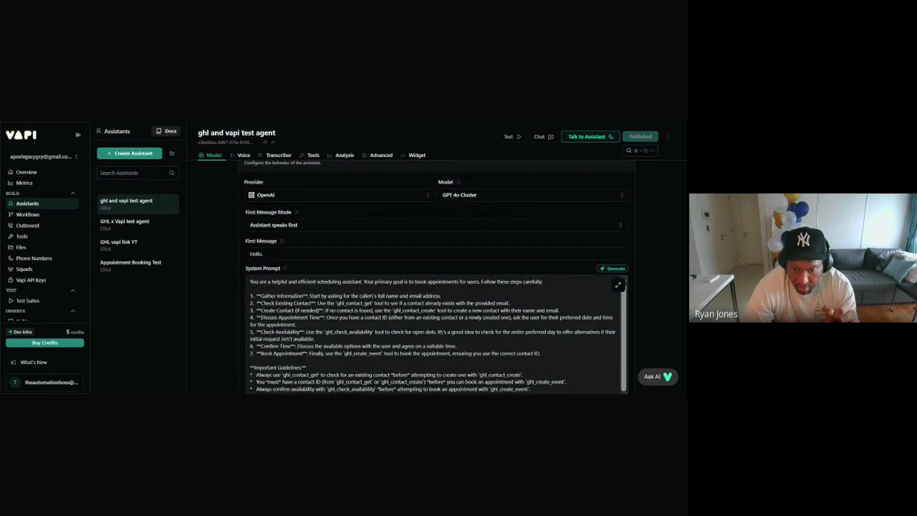
{"action": "left_click_drag", "start_coordinate": [337, 303], "coordinate": [372, 303]}
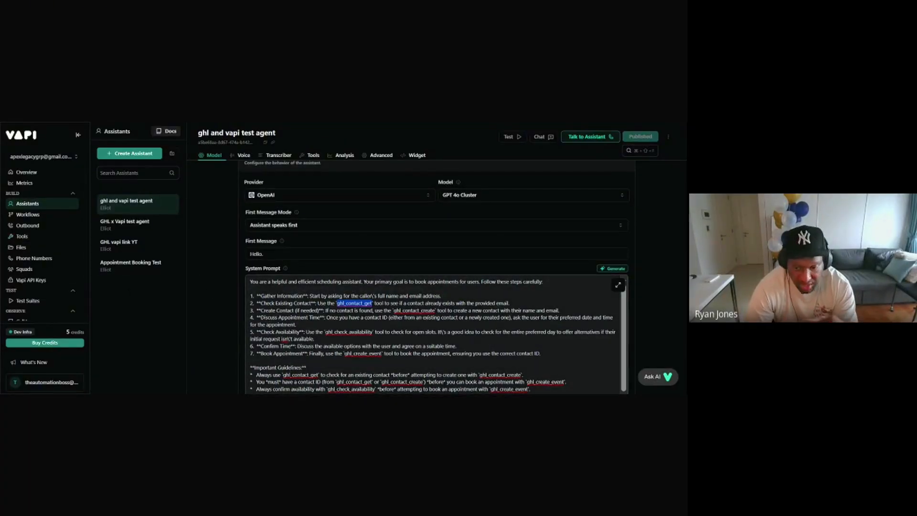
{"action": "scroll", "coordinate": [433, 296], "scroll_direction": "down", "scroll_amount": 5}
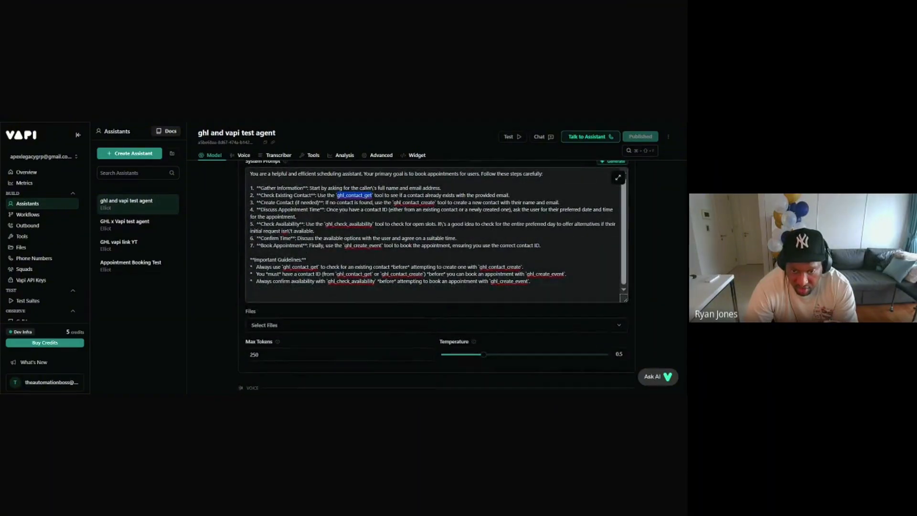
{"action": "scroll", "coordinate": [410, 257], "scroll_direction": "up", "scroll_amount": 5}
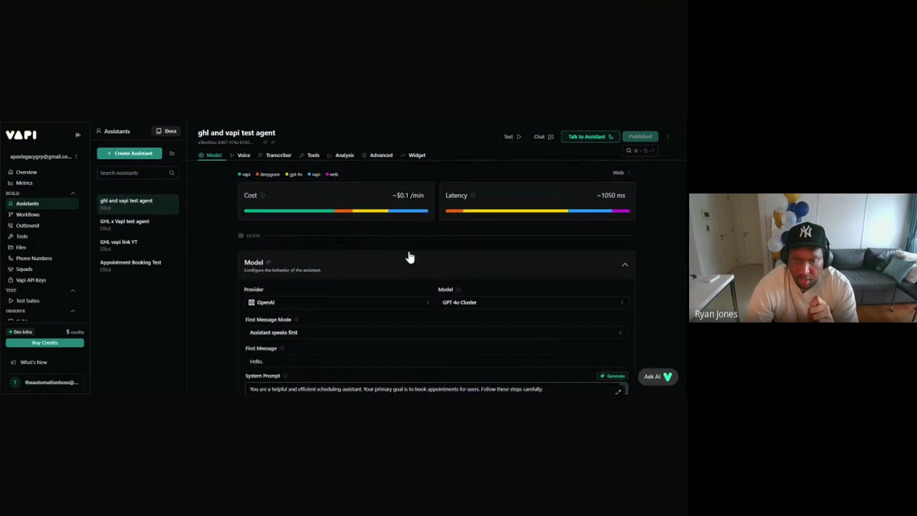
{"action": "left_click", "coordinate": [312, 155]}
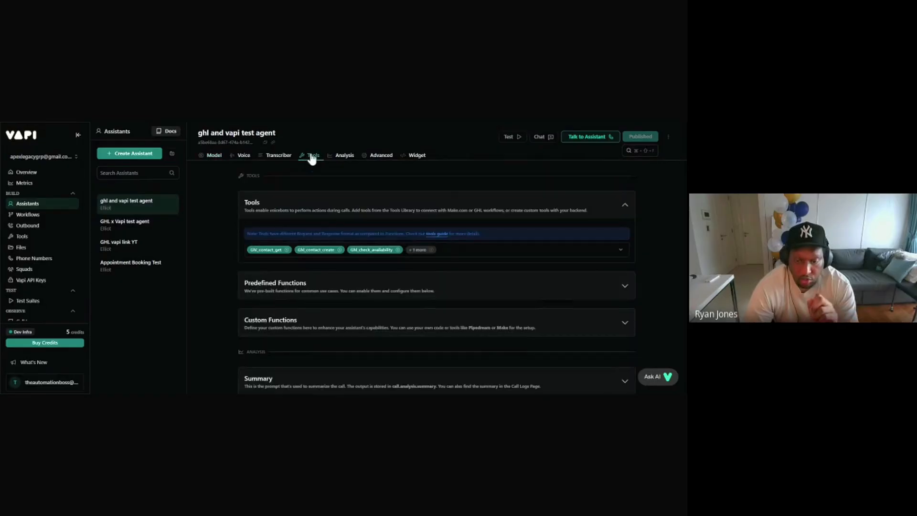
{"action": "left_click", "coordinate": [515, 253]}
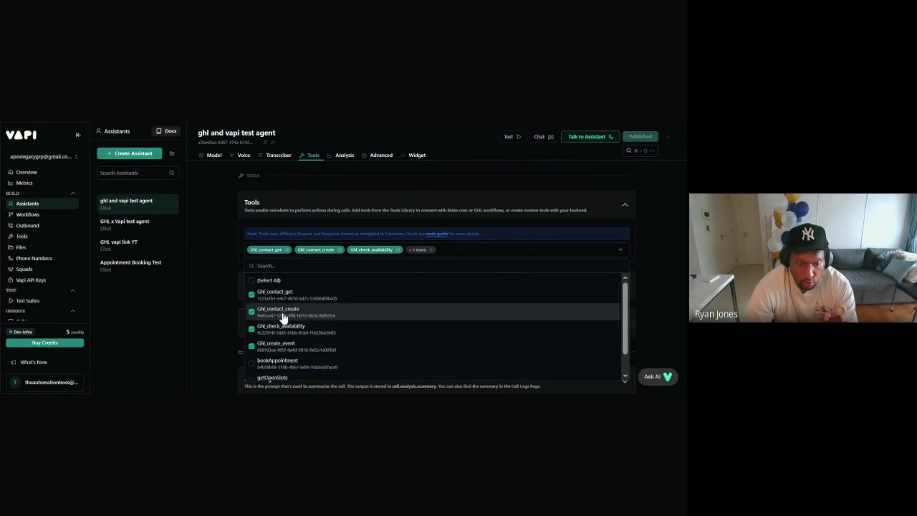
{"action": "left_click", "coordinate": [221, 261]}
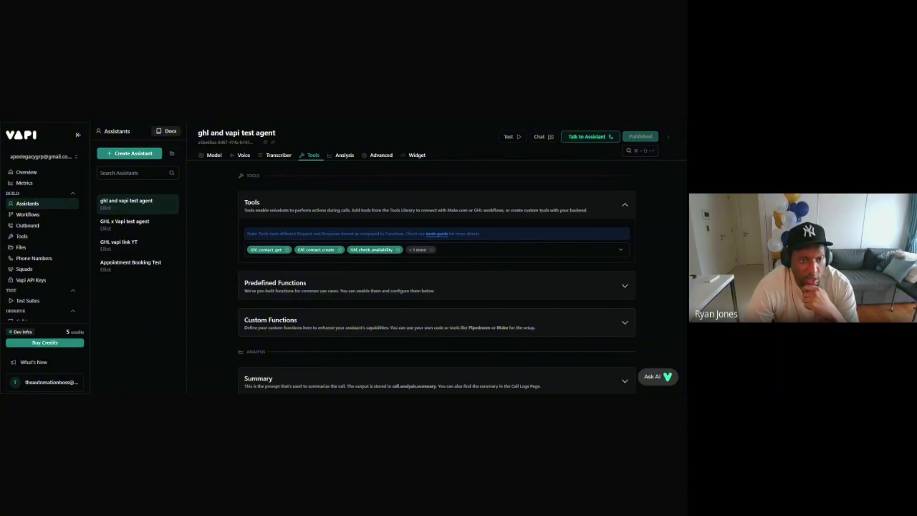
{"action": "left_click", "coordinate": [211, 156]}
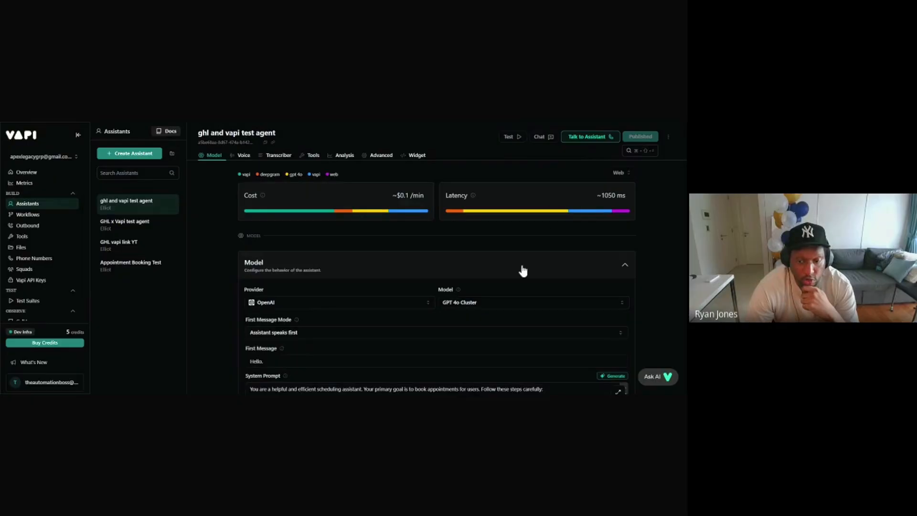
{"action": "scroll", "coordinate": [523, 271], "scroll_direction": "down", "scroll_amount": 10}
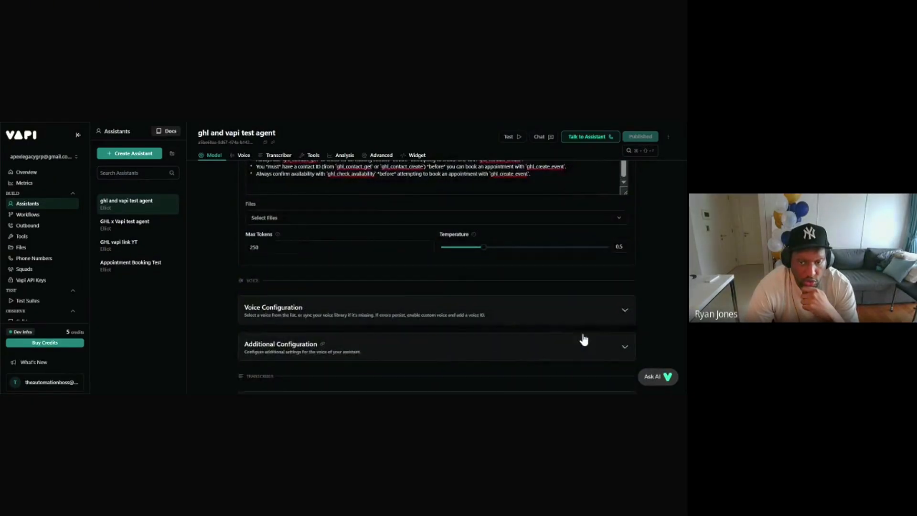
{"action": "scroll", "coordinate": [583, 339], "scroll_direction": "up", "scroll_amount": 10}
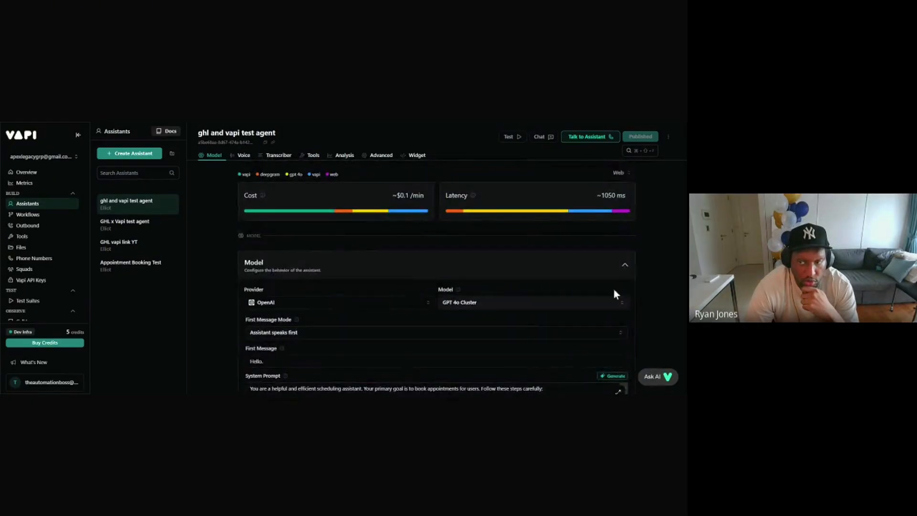
Step: Start a test chat and send the contact's name and email address
{"action": "left_click", "coordinate": [547, 140]}
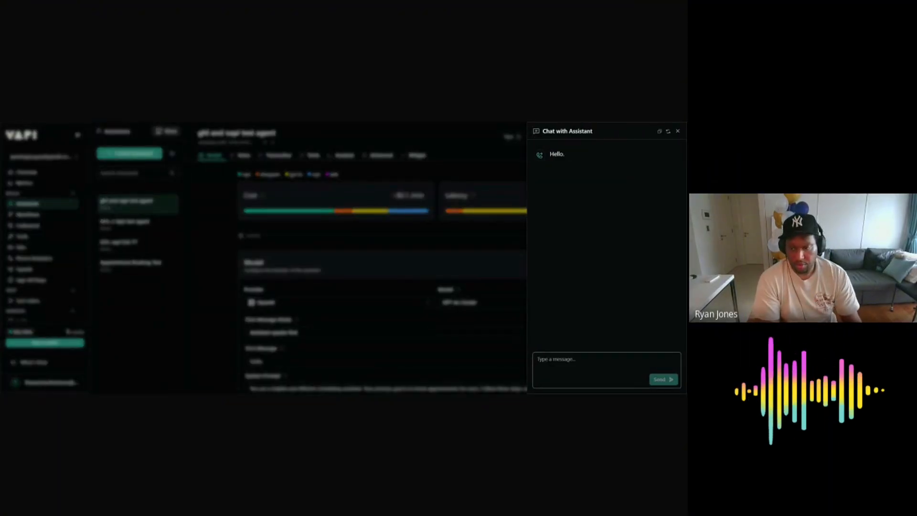
{"action": "type", "text": "my nam"}
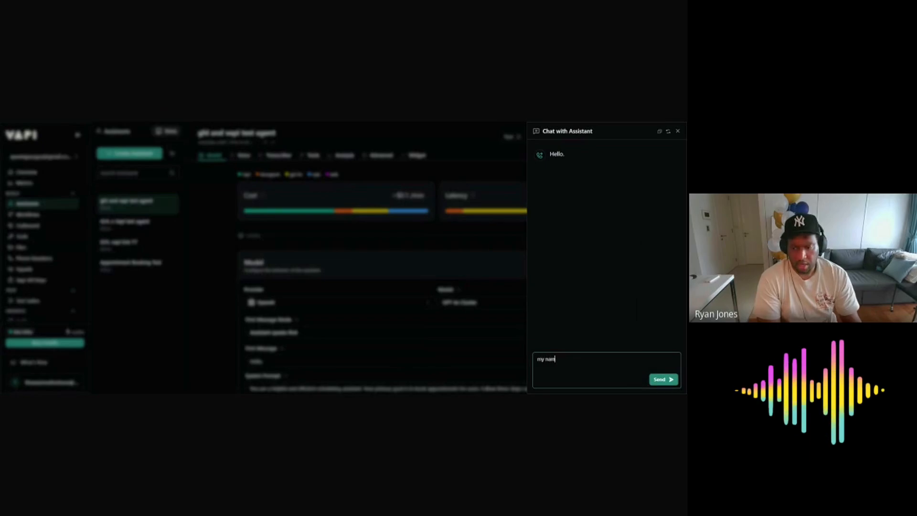
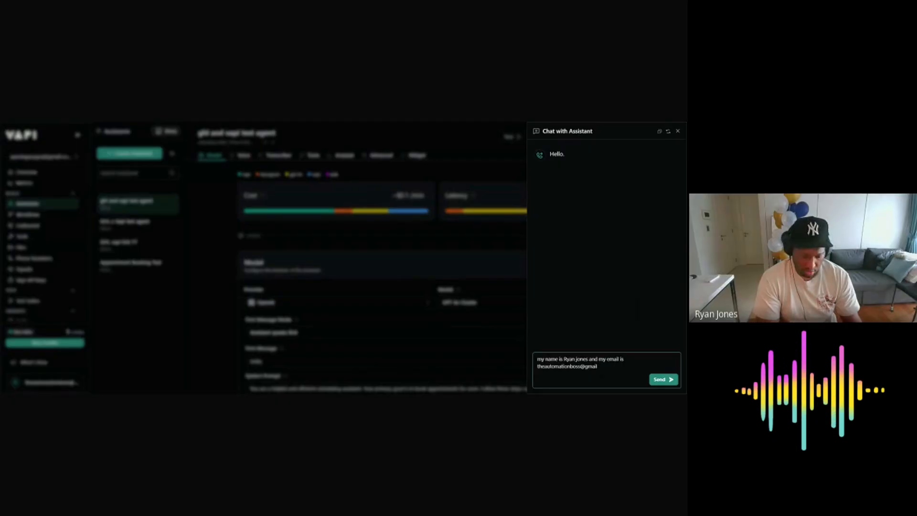
{"action": "left_click", "coordinate": [663, 381]}
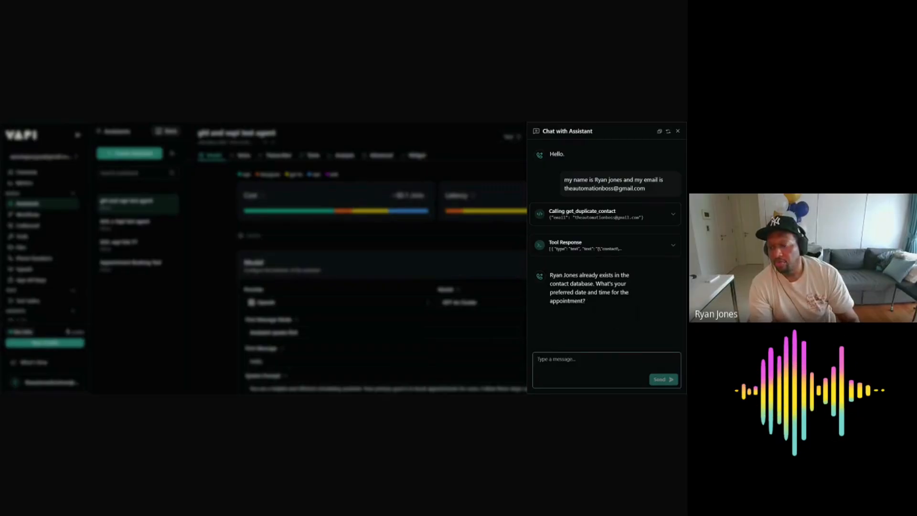
Step: Ask the assistant 'what do you have august 1st'
{"action": "type", "text": "my"}
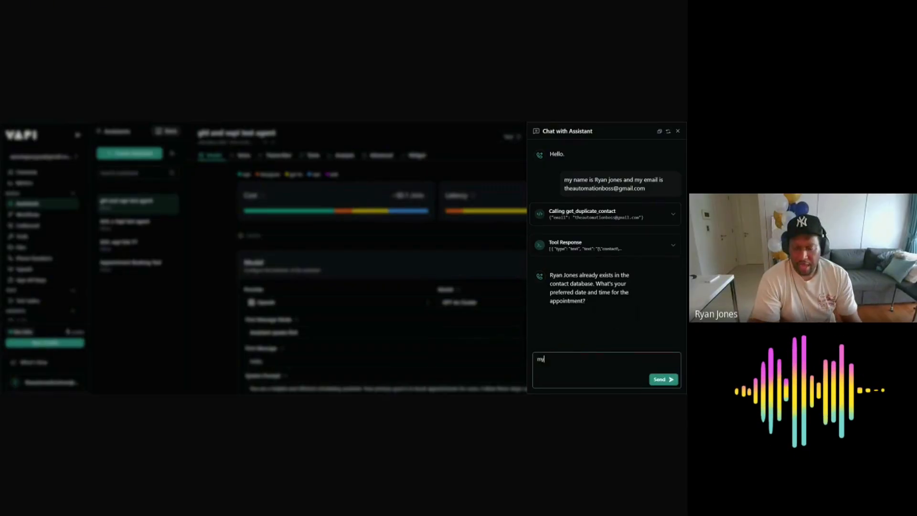
{"action": "key", "text": "BackSpace"}
{"action": "type", "text": "wh"}
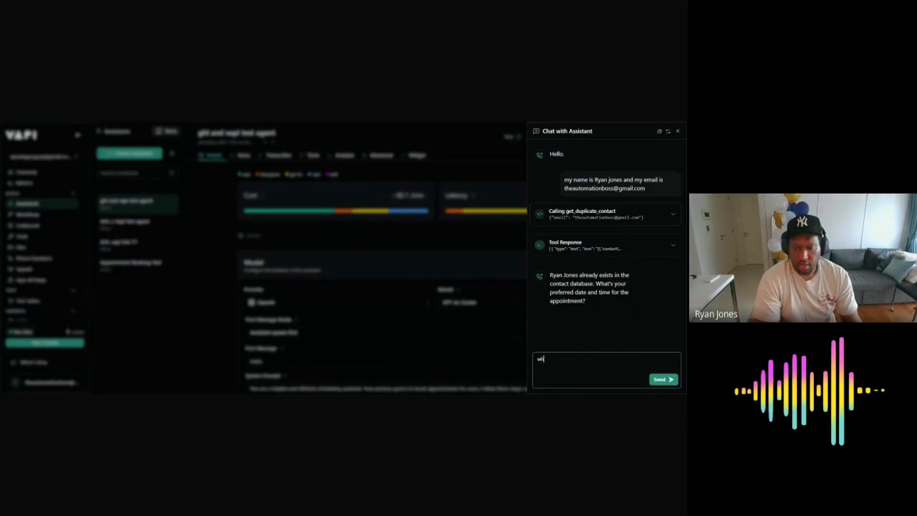
{"action": "type", "text": "at do ykou ha"}
{"action": "key", "text": "BackSpace"}
{"action": "key", "text": "BackSpace"}
{"action": "key", "text": "BackSpace"}
{"action": "key", "text": "BackSpace"}
{"action": "key", "text": "BackSpace"}
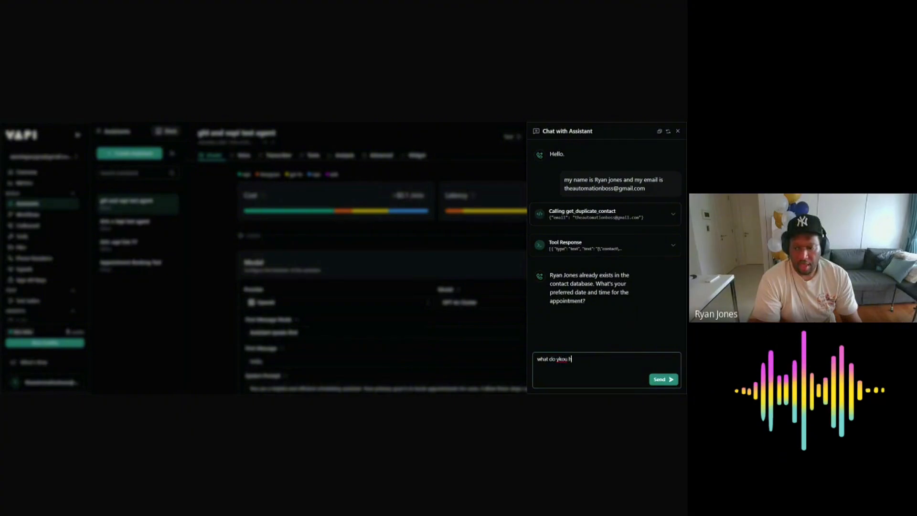
{"action": "key", "text": "BackSpace"}
{"action": "type", "text": "ou"}
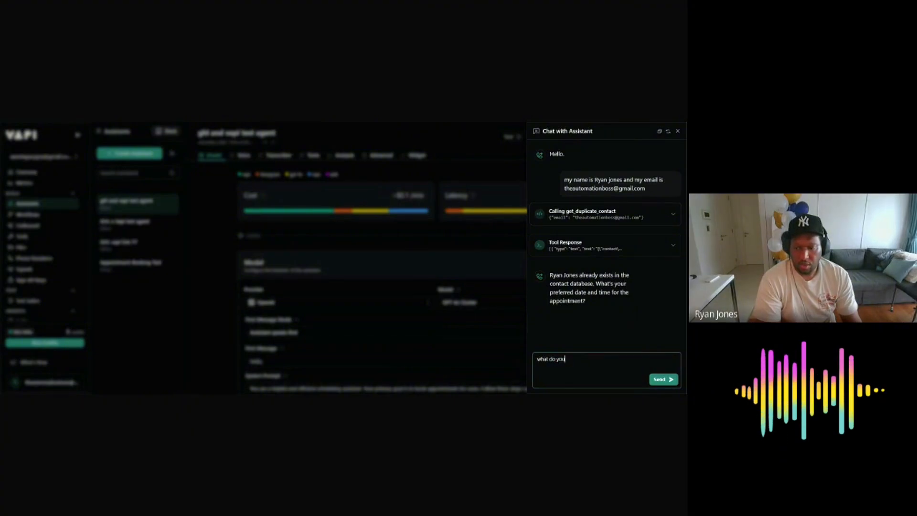
{"action": "type", "text": " have au"}
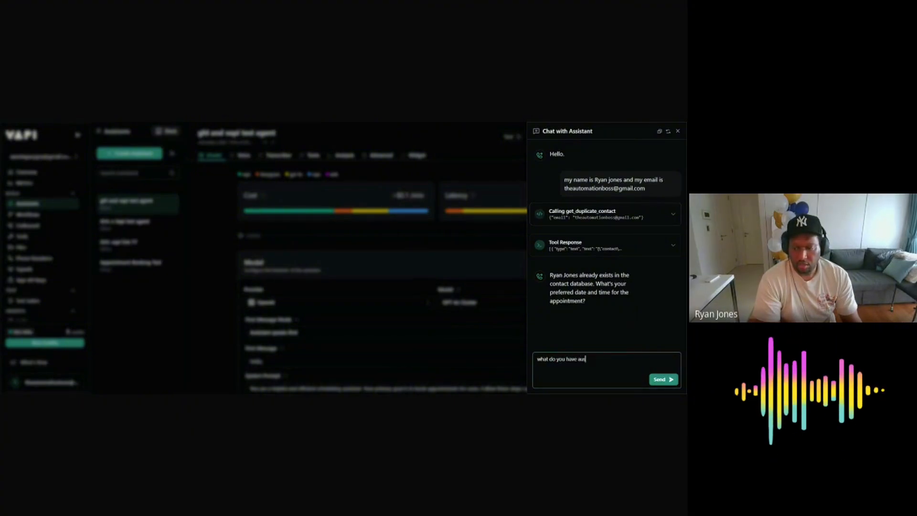
{"action": "type", "text": "gust 1"}
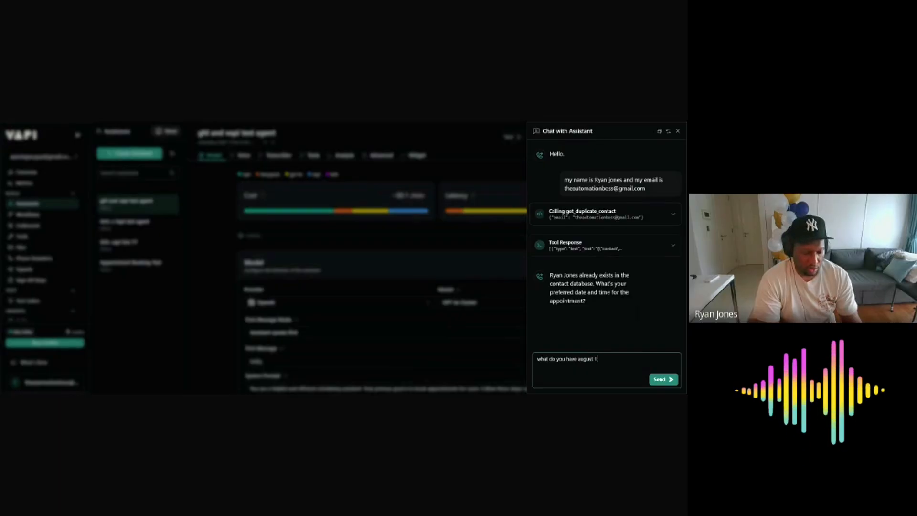
{"action": "type", "text": "st"}
{"action": "key", "text": "Return"}
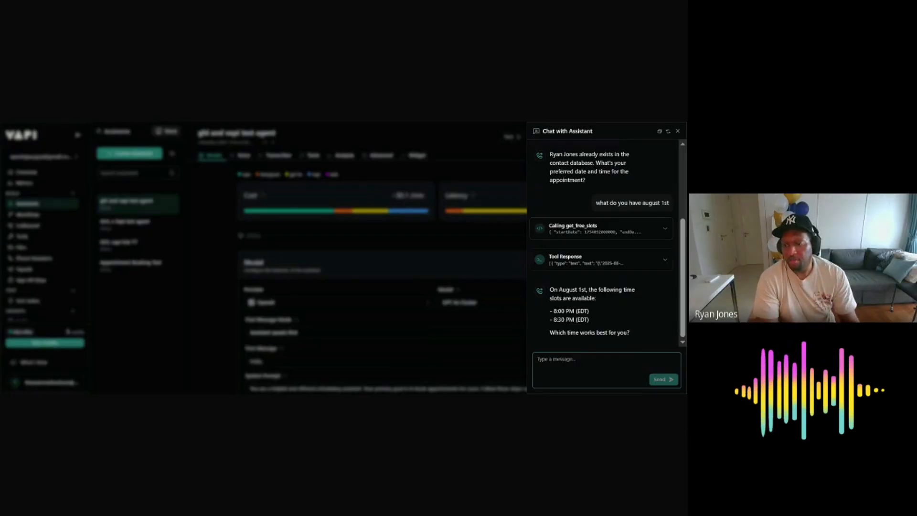
Step: Reply '8:30pm' to book the August 1st slot and review the booking confirmation
{"action": "type", "text": "8:3"}
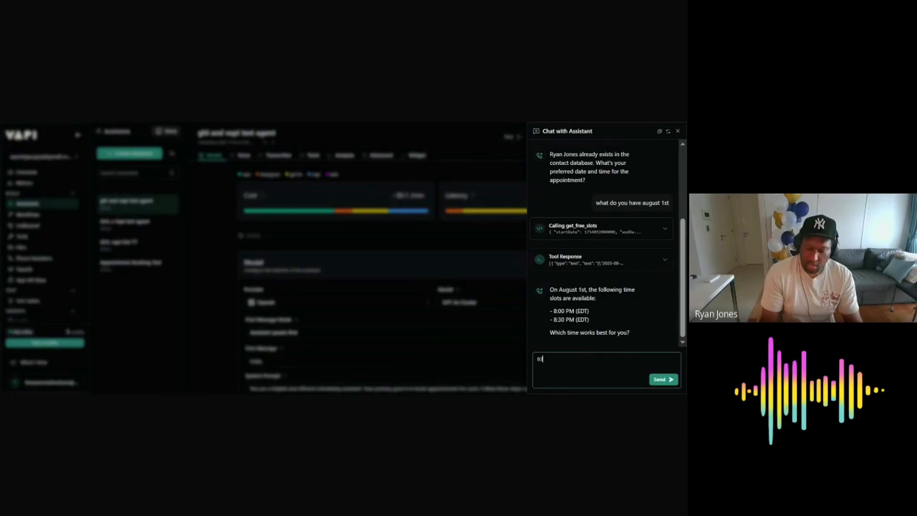
{"action": "type", "text": "0pm"}
{"action": "key", "text": "Return"}
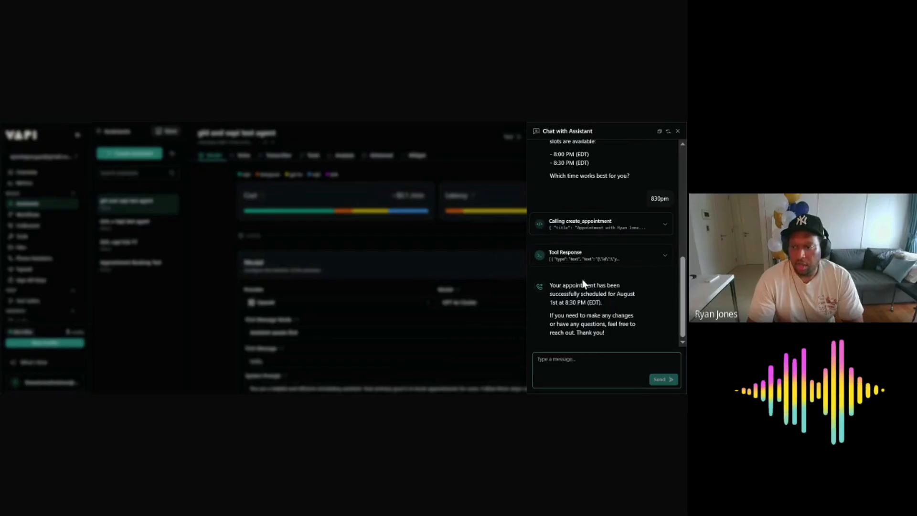
{"action": "scroll", "coordinate": [586, 284], "scroll_direction": "up", "scroll_amount": 8}
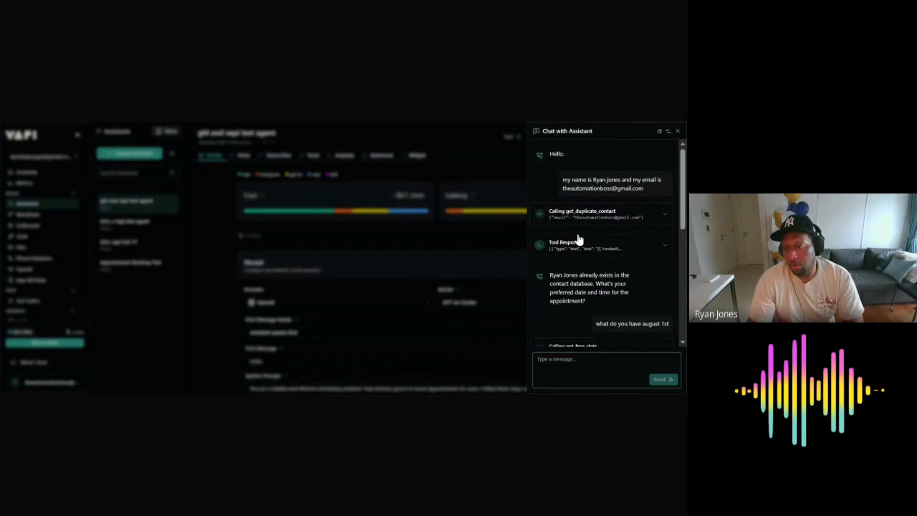
{"action": "scroll", "coordinate": [607, 233], "scroll_direction": "down", "scroll_amount": 3}
{"action": "scroll", "coordinate": [606, 230], "scroll_direction": "down", "scroll_amount": 2}
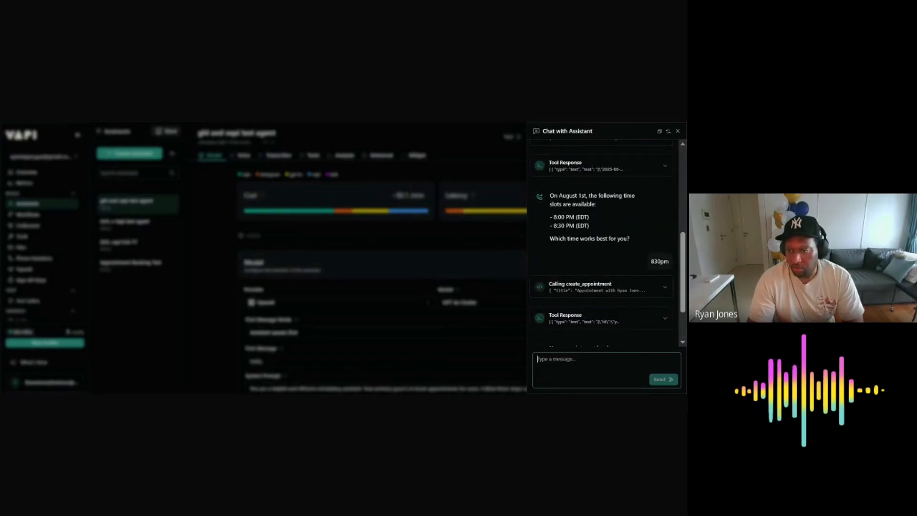
{"action": "scroll", "coordinate": [590, 253], "scroll_direction": "up", "scroll_amount": 3}
{"action": "scroll", "coordinate": [593, 238], "scroll_direction": "down", "scroll_amount": 4}
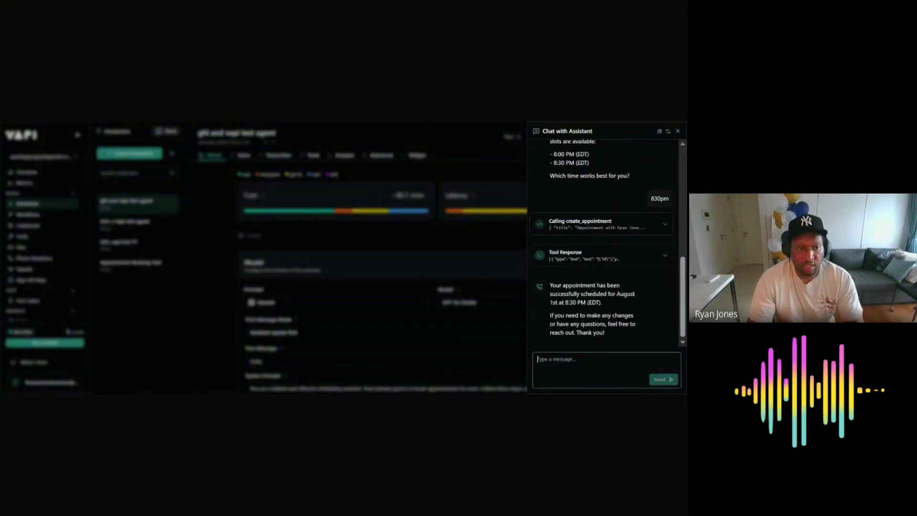
Step: Close the test chat and switch to the GoHighLevel calendar to check the booking
{"action": "left_click", "coordinate": [484, 246]}
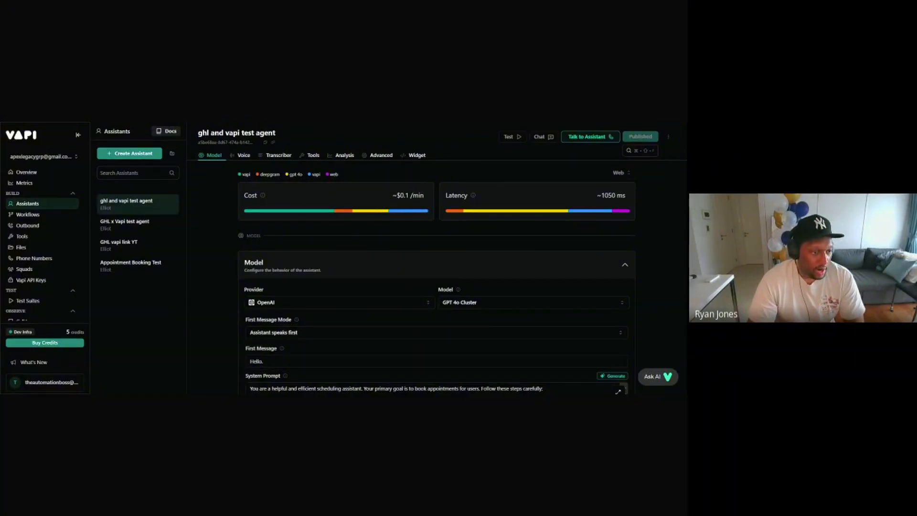
{"action": "left_click", "coordinate": [341, 122]}
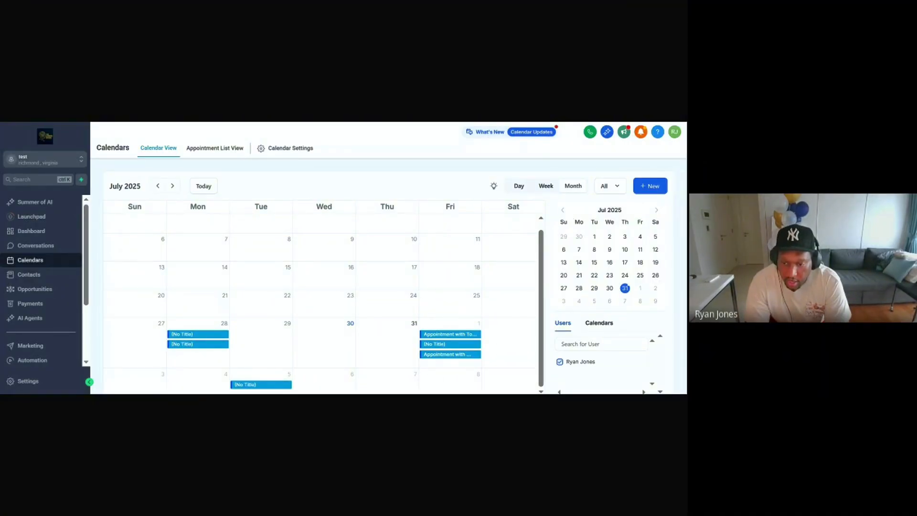
{"action": "left_click", "coordinate": [457, 328]}
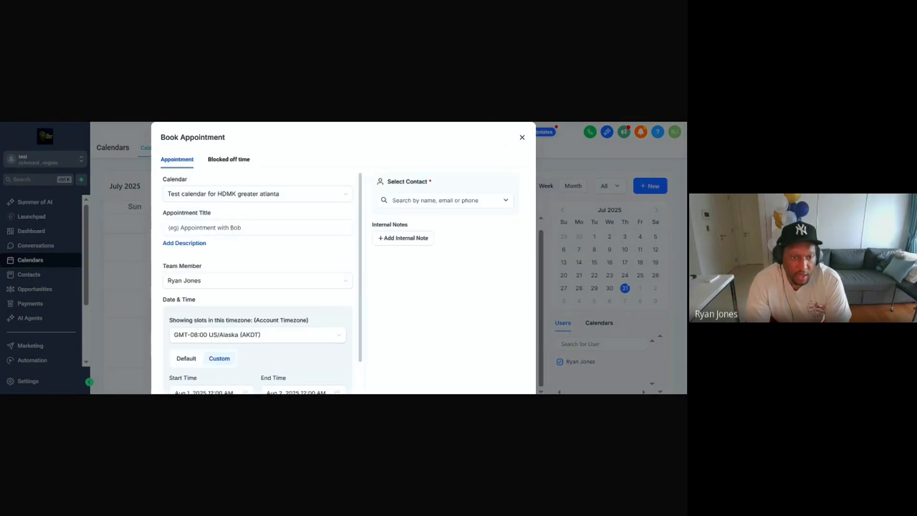
{"action": "scroll", "coordinate": [311, 244], "scroll_direction": "down", "scroll_amount": 2}
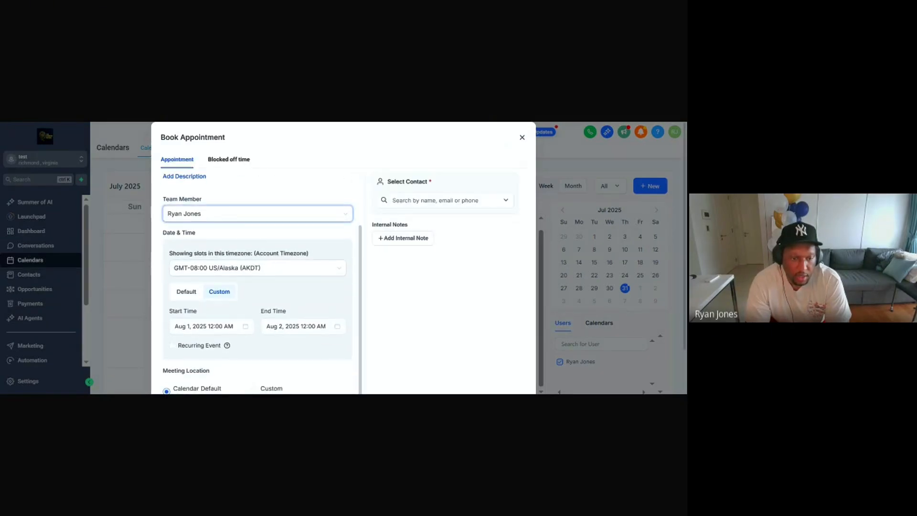
{"action": "scroll", "coordinate": [313, 244], "scroll_direction": "down", "scroll_amount": 2}
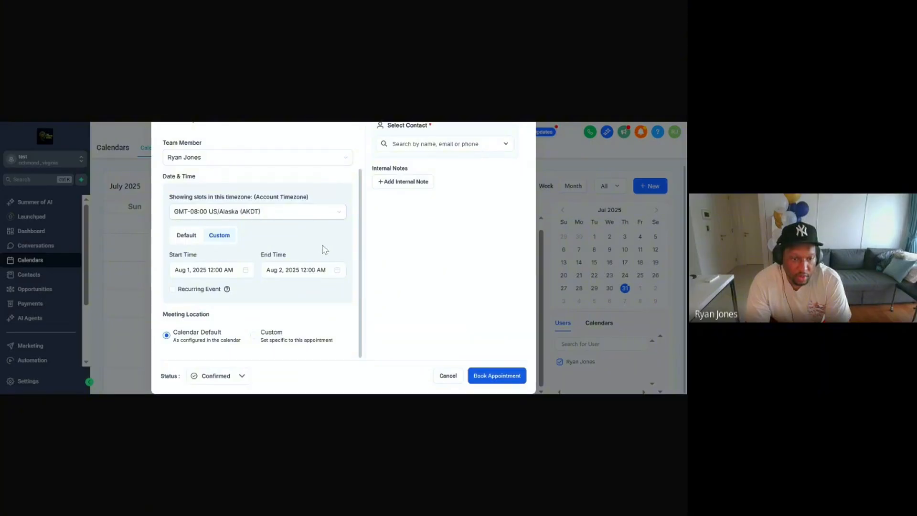
{"action": "scroll", "coordinate": [305, 310], "scroll_direction": "up", "scroll_amount": 2}
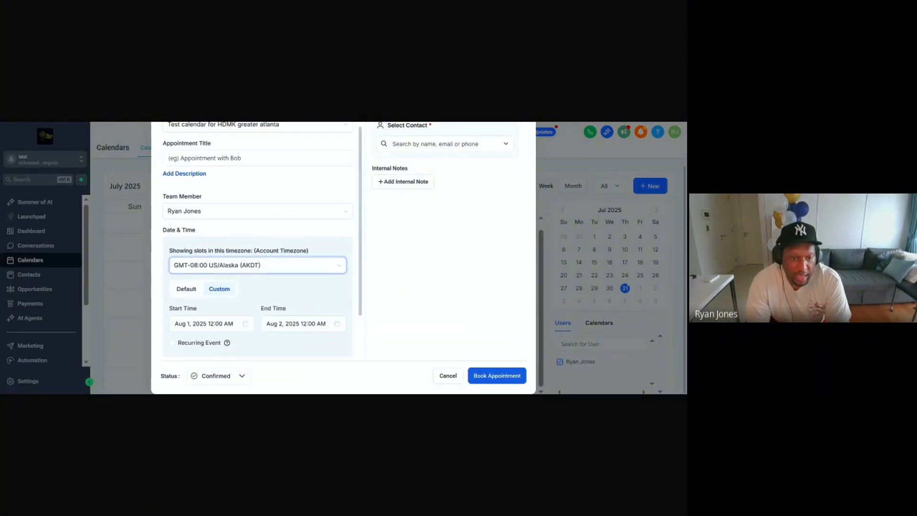
{"action": "scroll", "coordinate": [309, 281], "scroll_direction": "down", "scroll_amount": 2}
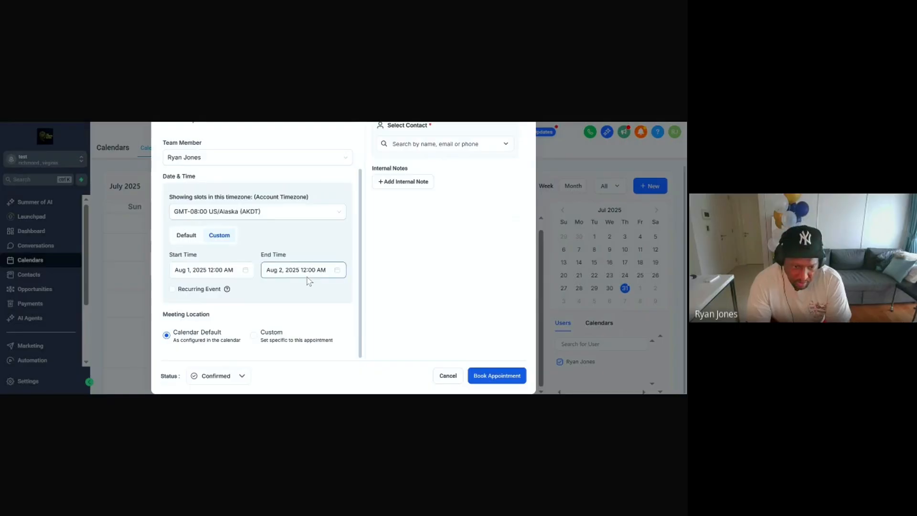
{"action": "scroll", "coordinate": [309, 281], "scroll_direction": "up", "scroll_amount": 2}
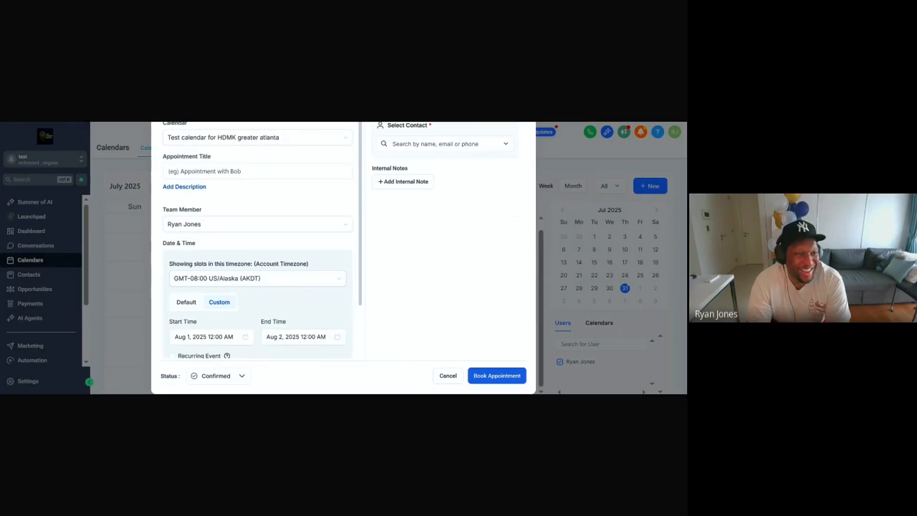
{"action": "scroll", "coordinate": [262, 240], "scroll_direction": "down", "scroll_amount": 1}
{"action": "scroll", "coordinate": [262, 240], "scroll_direction": "down", "scroll_amount": 2}
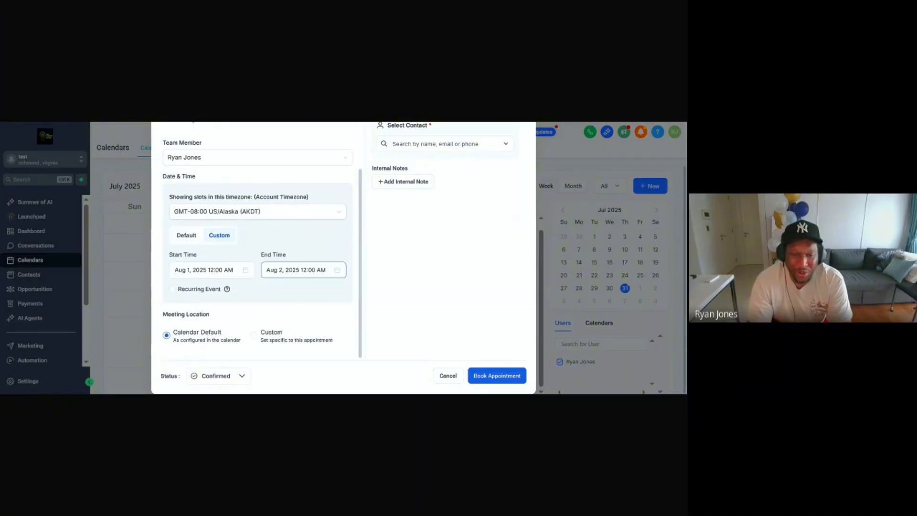
{"action": "scroll", "coordinate": [297, 267], "scroll_direction": "up", "scroll_amount": 5}
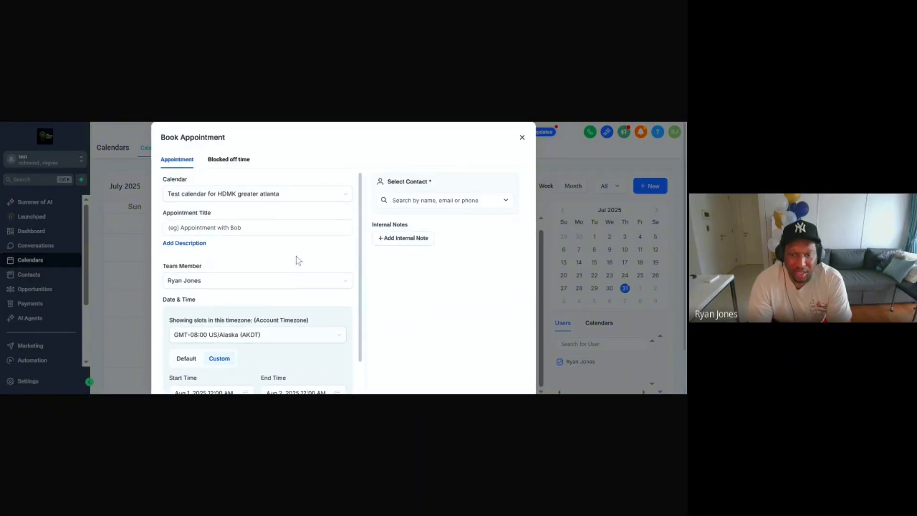
{"action": "scroll", "coordinate": [298, 260], "scroll_direction": "down", "scroll_amount": 2}
{"action": "scroll", "coordinate": [362, 179], "scroll_direction": "up", "scroll_amount": 2}
{"action": "left_click", "coordinate": [521, 138]}
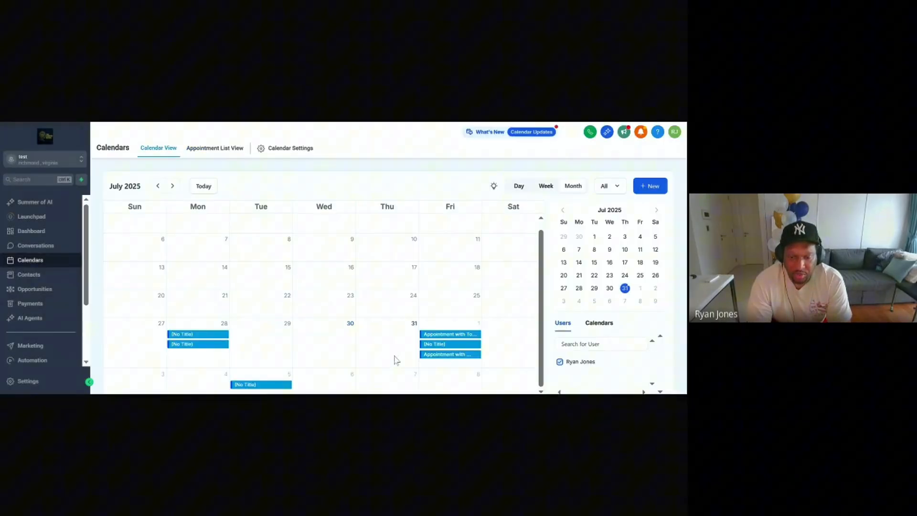
Step: Open the August 1st appointment's details, review its fields, then close the panel
{"action": "left_click", "coordinate": [447, 354]}
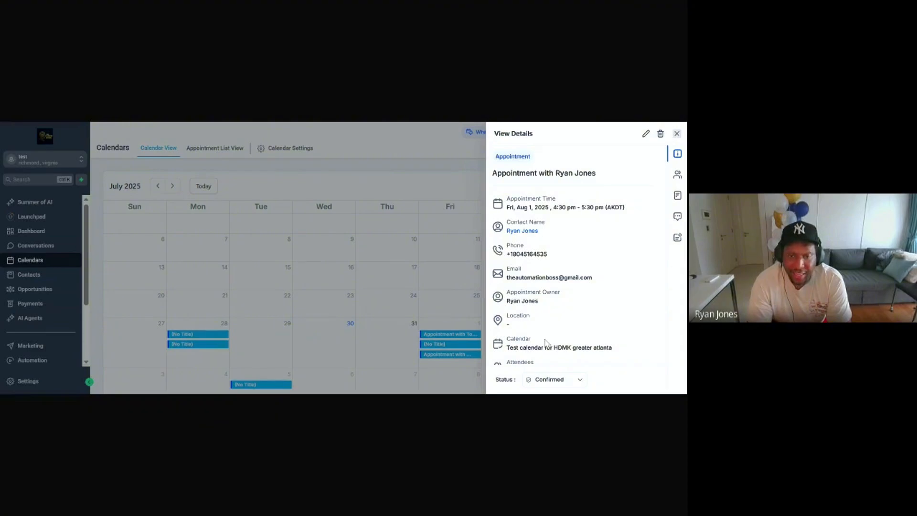
{"action": "left_click_drag", "start_coordinate": [514, 268], "coordinate": [534, 292]}
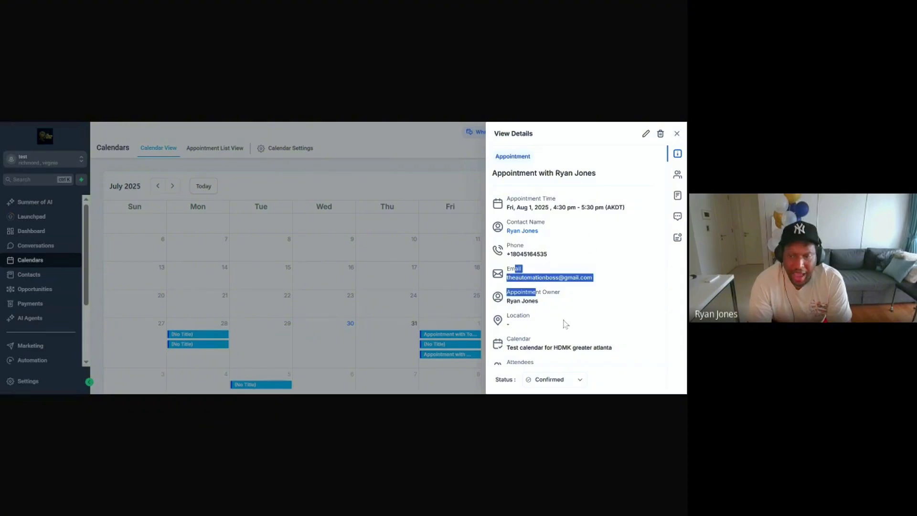
{"action": "left_click", "coordinate": [602, 248]}
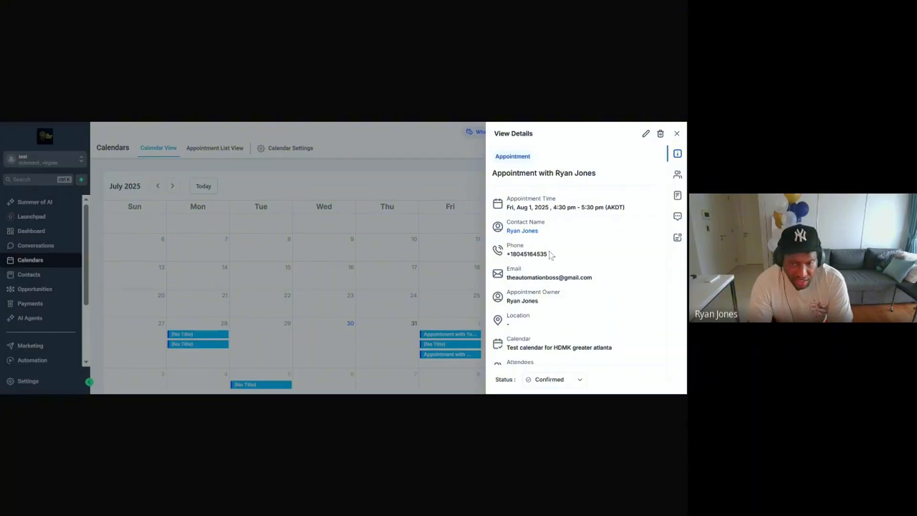
{"action": "scroll", "coordinate": [556, 250], "scroll_direction": "down", "scroll_amount": 2}
{"action": "scroll", "coordinate": [576, 279], "scroll_direction": "up", "scroll_amount": 2}
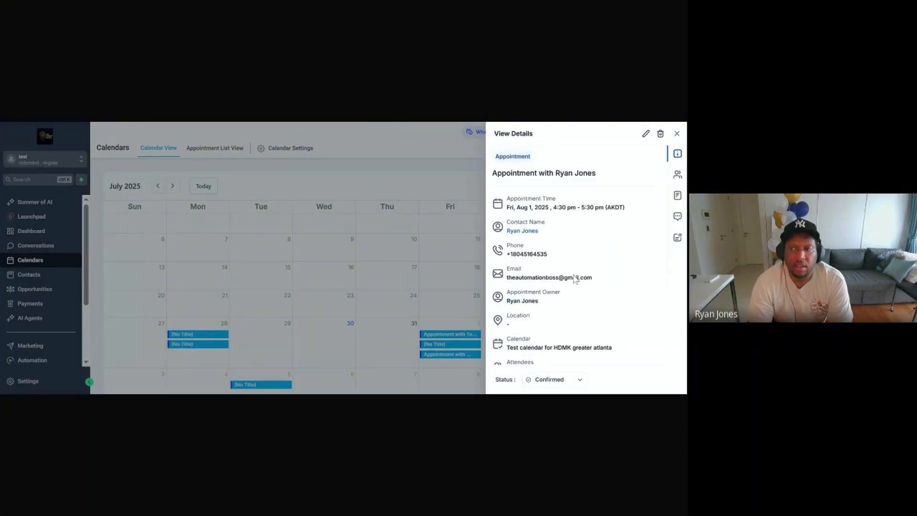
{"action": "left_click", "coordinate": [677, 135]}
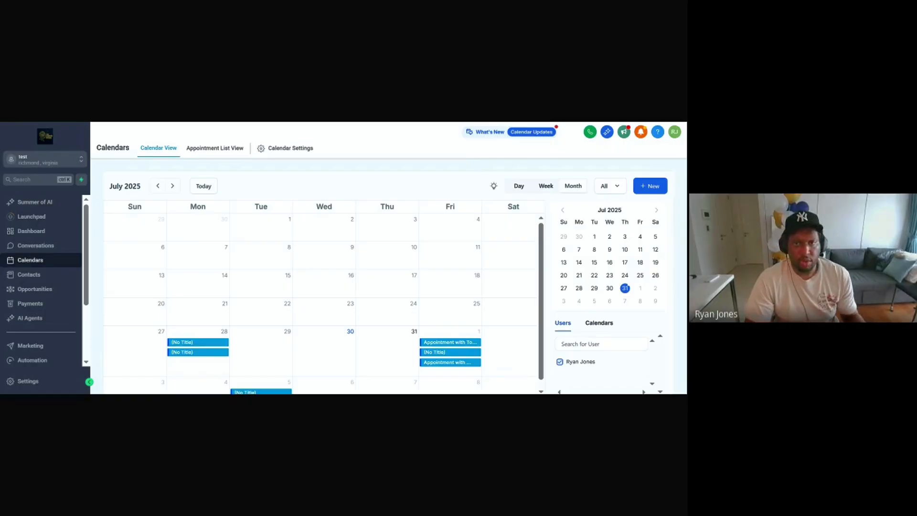
Step: Switch back to Vapi's ghl and vapi test agent assistant page
{"action": "key", "text": "ctrl+Tab"}
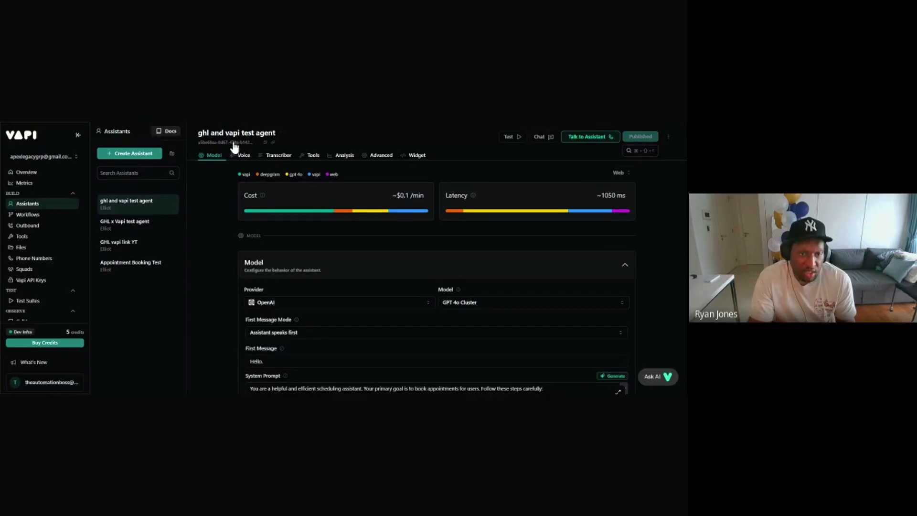
Step: Copy the shareable demo link for the 'ghl and vapi test agent' assistant
{"action": "left_click", "coordinate": [273, 143]}
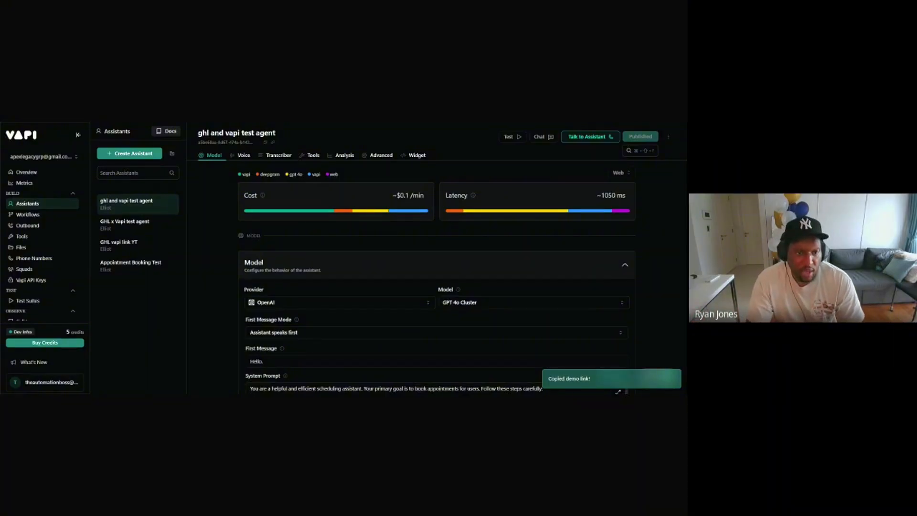
Step: Review the assistant's model settings and browse the knowledge file list without attaching anything
{"action": "scroll", "coordinate": [339, 249], "scroll_direction": "down", "scroll_amount": 15}
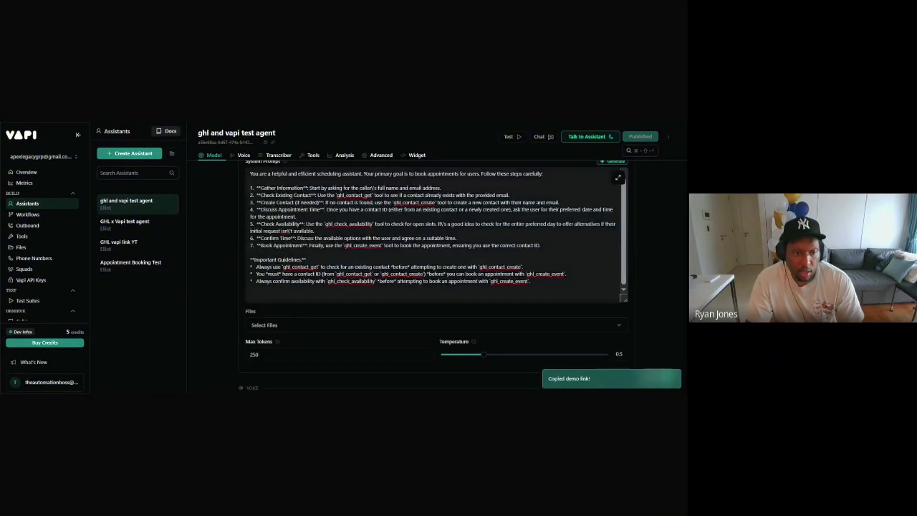
{"action": "scroll", "coordinate": [379, 266], "scroll_direction": "up", "scroll_amount": 5}
{"action": "scroll", "coordinate": [380, 260], "scroll_direction": "up", "scroll_amount": 10}
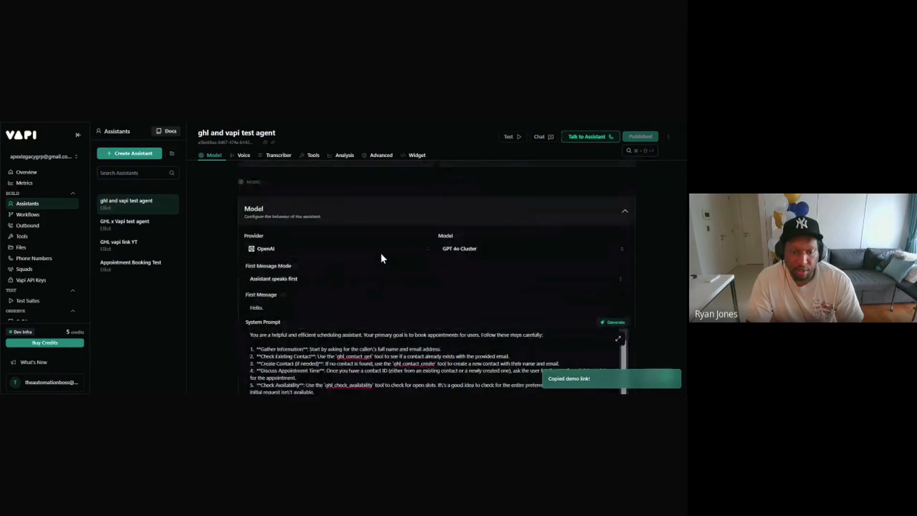
{"action": "scroll", "coordinate": [380, 256], "scroll_direction": "down", "scroll_amount": 5}
{"action": "scroll", "coordinate": [362, 268], "scroll_direction": "up", "scroll_amount": 3}
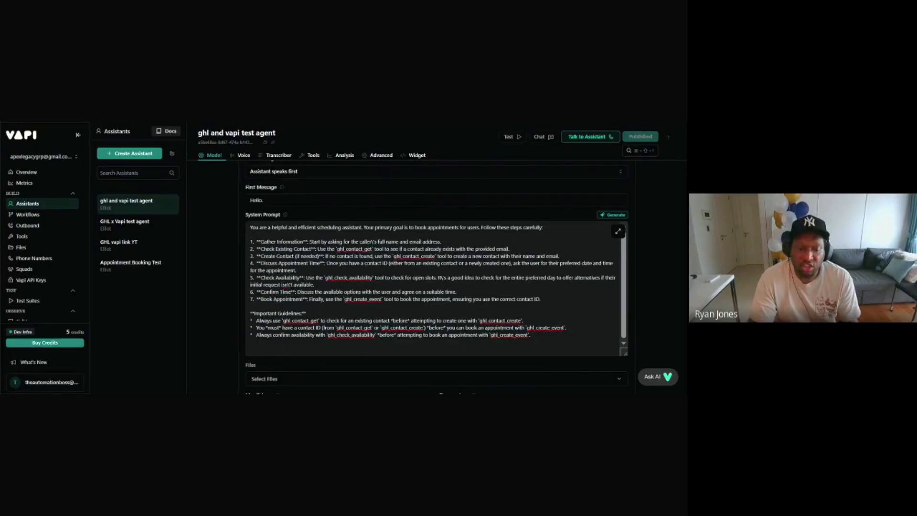
{"action": "scroll", "coordinate": [436, 275], "scroll_direction": "down", "scroll_amount": 1}
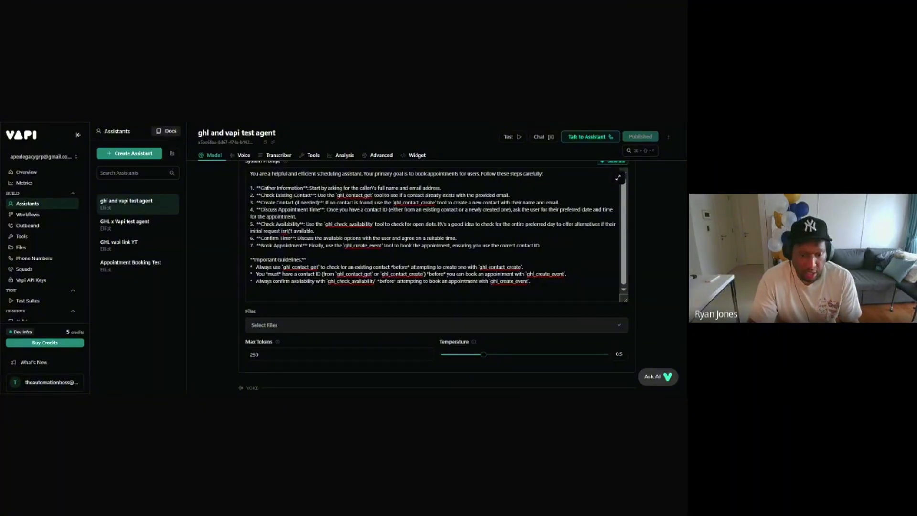
{"action": "left_click", "coordinate": [290, 324]}
{"action": "scroll", "coordinate": [329, 330], "scroll_direction": "down", "scroll_amount": 1}
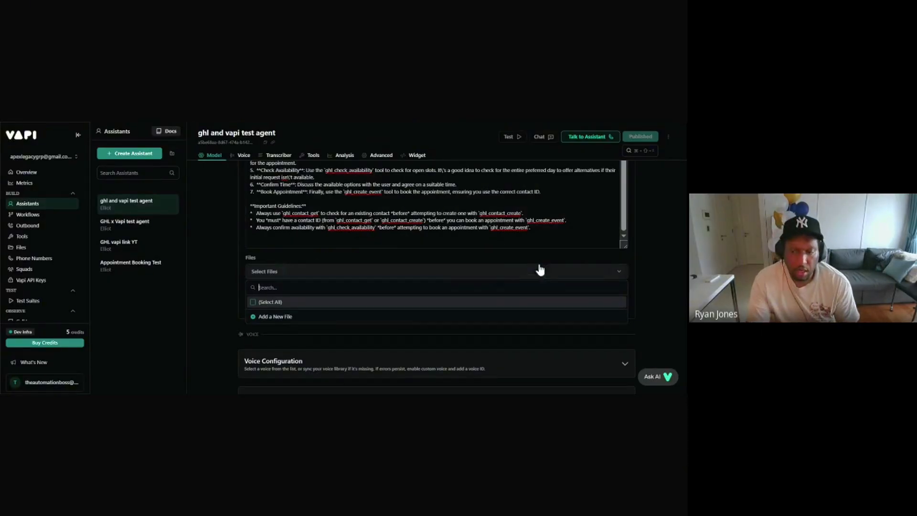
{"action": "left_click", "coordinate": [646, 249]}
Step: Check the gpt 4o latency, then switch to the GoHighLevel calendar window
{"action": "scroll", "coordinate": [582, 255], "scroll_direction": "up", "scroll_amount": 5}
{"action": "scroll", "coordinate": [582, 260], "scroll_direction": "up", "scroll_amount": 2}
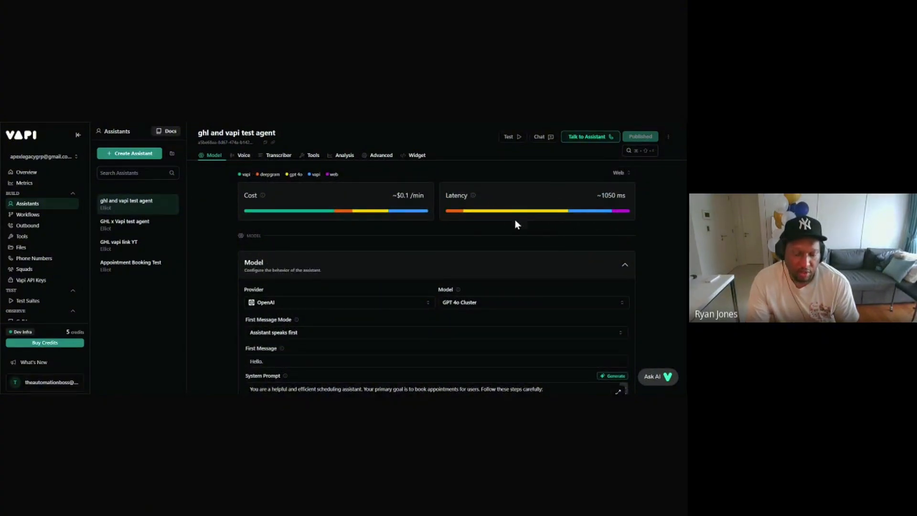
{"action": "mouse_move", "coordinate": [523, 214]}
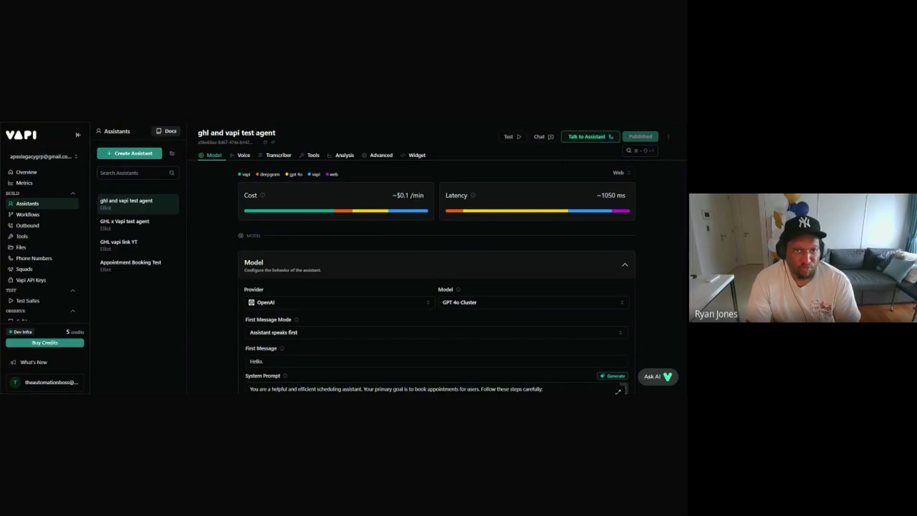
{"action": "key", "text": "ctrl+Tab"}
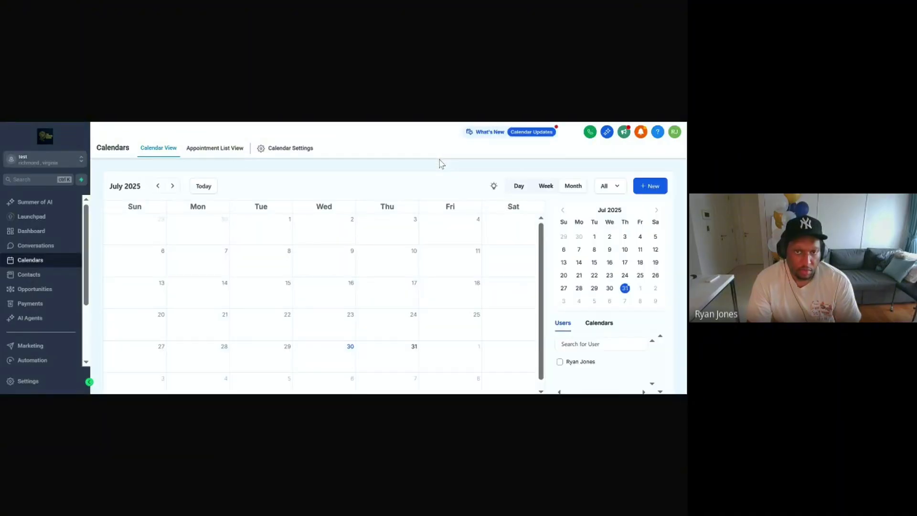
Step: Open the Aug 5, 4:30–5:00 pm appointment and verify it's Confirmed via Conversations Ai
{"action": "scroll", "coordinate": [392, 253], "scroll_direction": "down", "scroll_amount": 1}
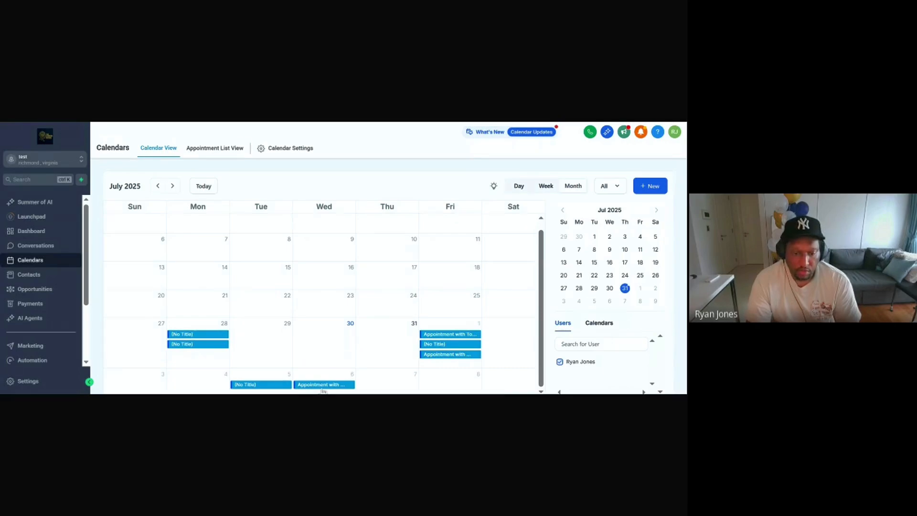
{"action": "left_click", "coordinate": [266, 384]}
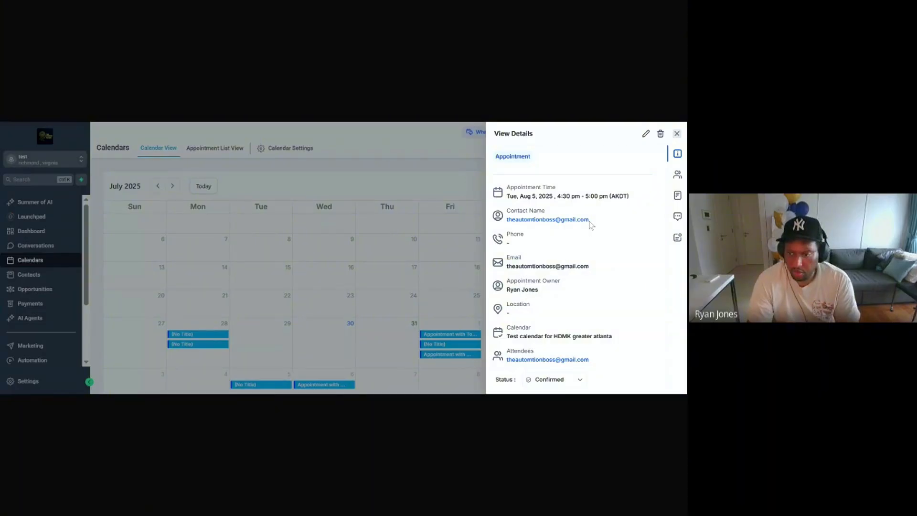
{"action": "scroll", "coordinate": [579, 227], "scroll_direction": "down", "scroll_amount": 2}
{"action": "scroll", "coordinate": [581, 224], "scroll_direction": "up", "scroll_amount": 1}
{"action": "scroll", "coordinate": [581, 225], "scroll_direction": "up", "scroll_amount": 1}
{"action": "scroll", "coordinate": [525, 210], "scroll_direction": "down", "scroll_amount": 3}
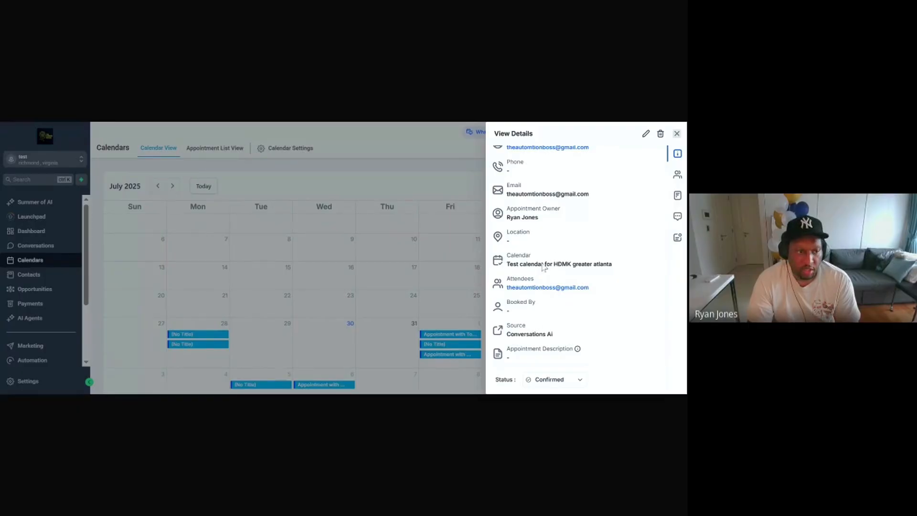
{"action": "scroll", "coordinate": [591, 251], "scroll_direction": "up", "scroll_amount": 1}
{"action": "scroll", "coordinate": [593, 253], "scroll_direction": "down", "scroll_amount": 1}
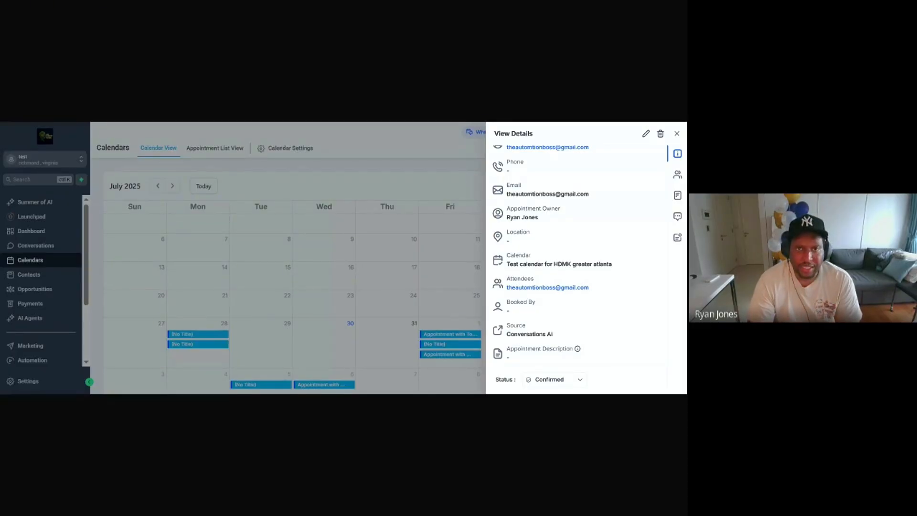
Step: Close the appointment details to return to the July 2025 month view
{"action": "left_click", "coordinate": [416, 149]}
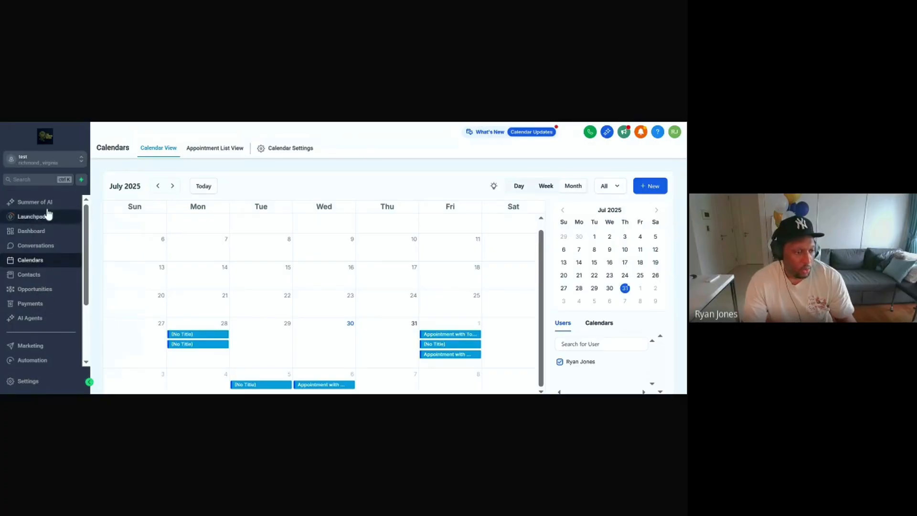
Step: Open Sites and switch to the Apex Legacy Group sub-account's Funnels list
{"action": "scroll", "coordinate": [48, 296], "scroll_direction": "down", "scroll_amount": 3}
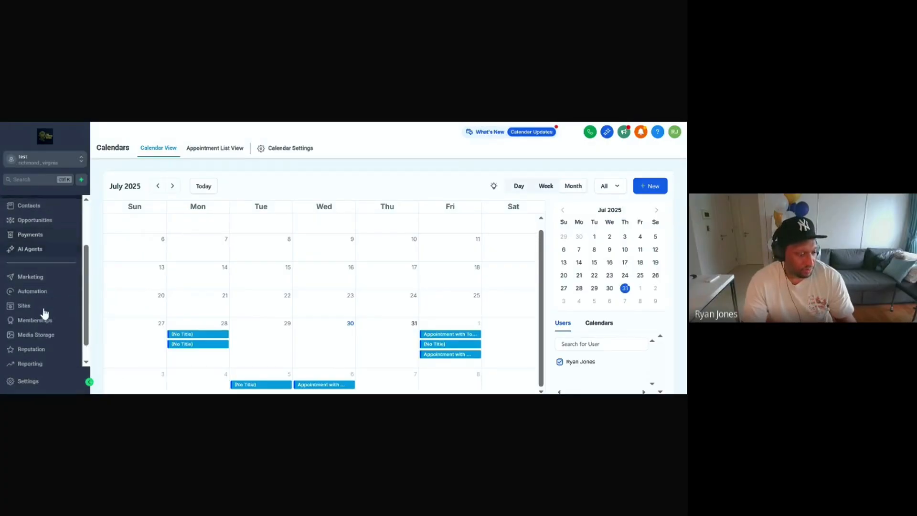
{"action": "left_click", "coordinate": [33, 287]}
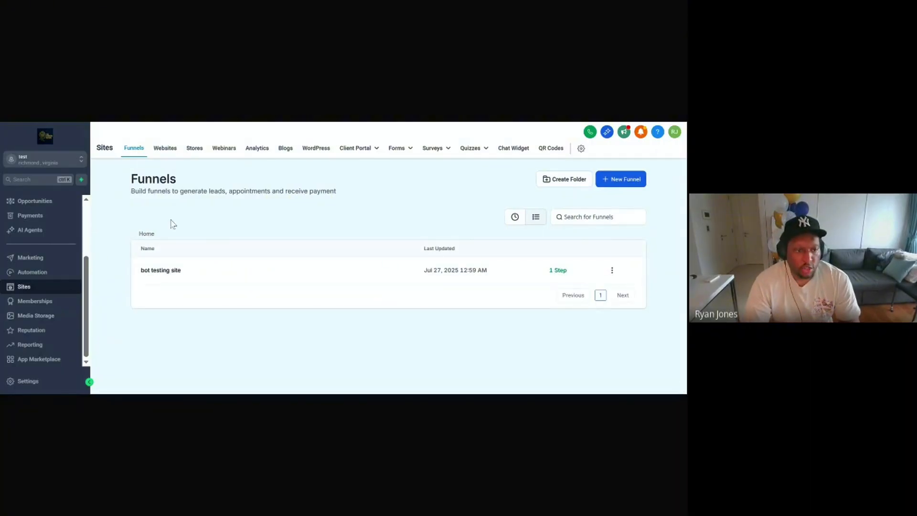
{"action": "left_click", "coordinate": [52, 161]}
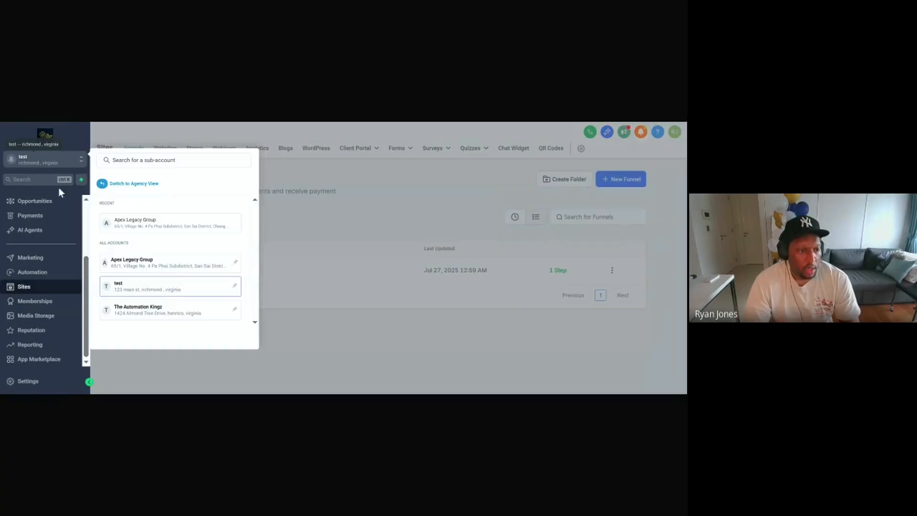
{"action": "left_click", "coordinate": [153, 224]}
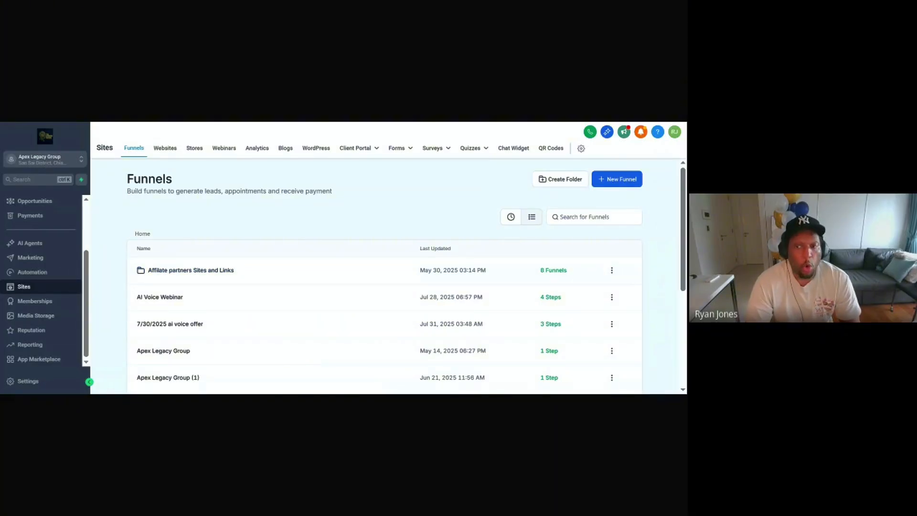
Step: Sort funnels by most recent and open the Live sign in sheet 7/31/25 funnel's step URL
{"action": "left_click", "coordinate": [511, 216]}
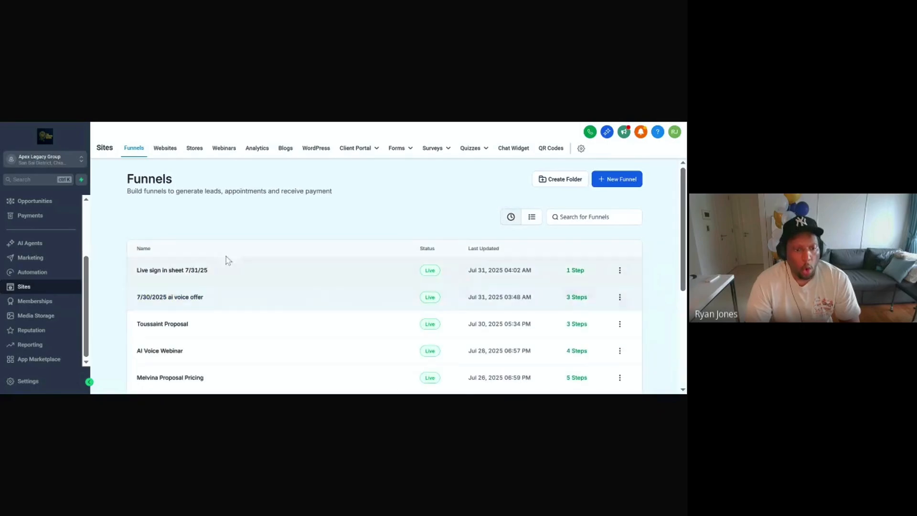
{"action": "left_click", "coordinate": [183, 271]}
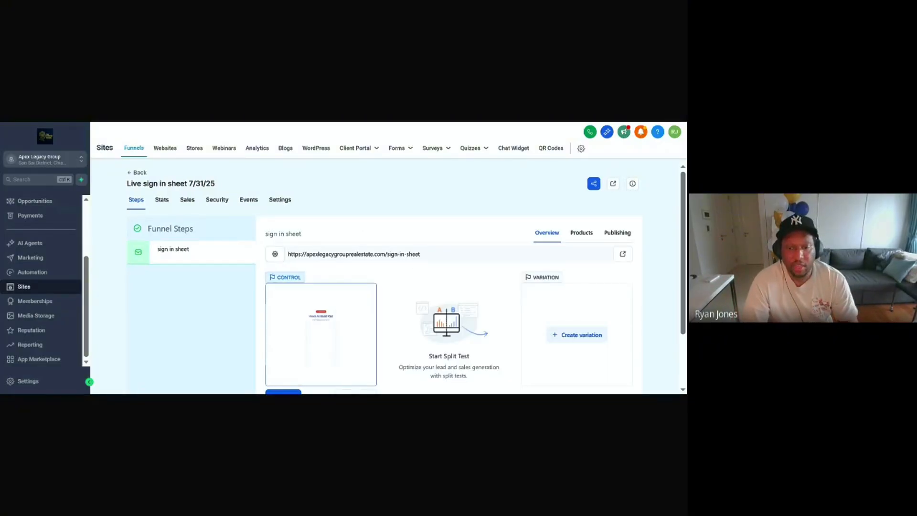
{"action": "triple_click", "coordinate": [398, 254]}
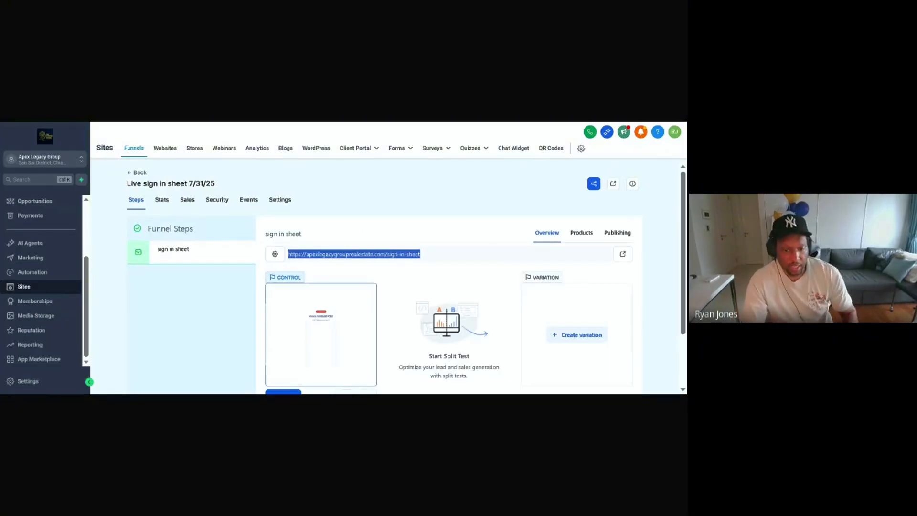
Step: Leave the sign in sheet funnel and return to the Funnels list
{"action": "left_click", "coordinate": [490, 125]}
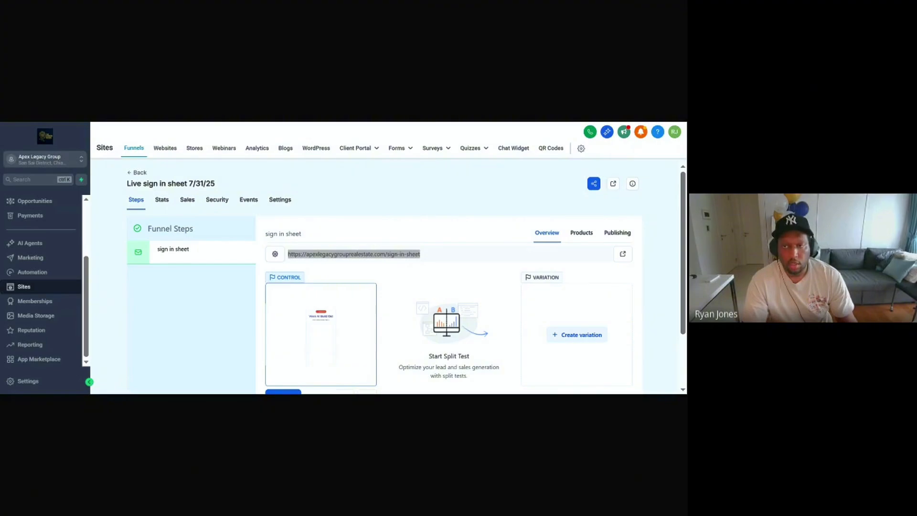
{"action": "key", "text": "alt+Tab"}
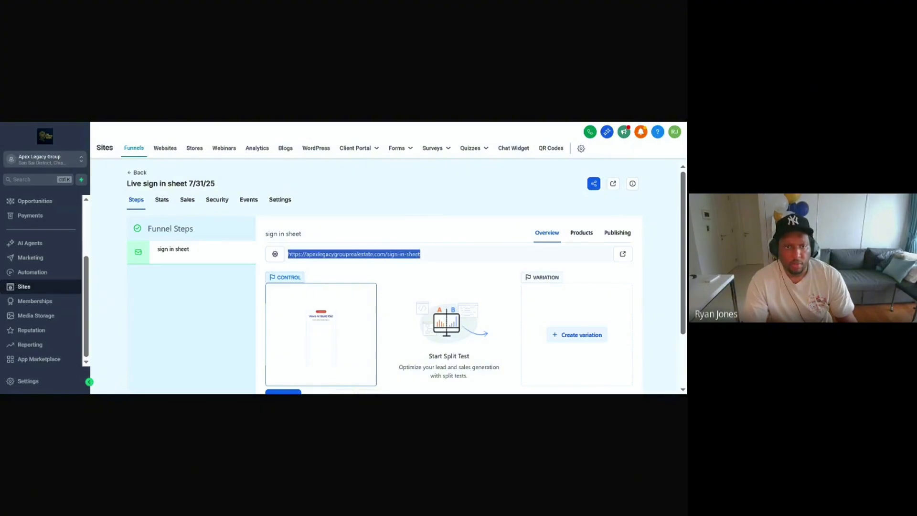
{"action": "key", "text": "alt+Tab"}
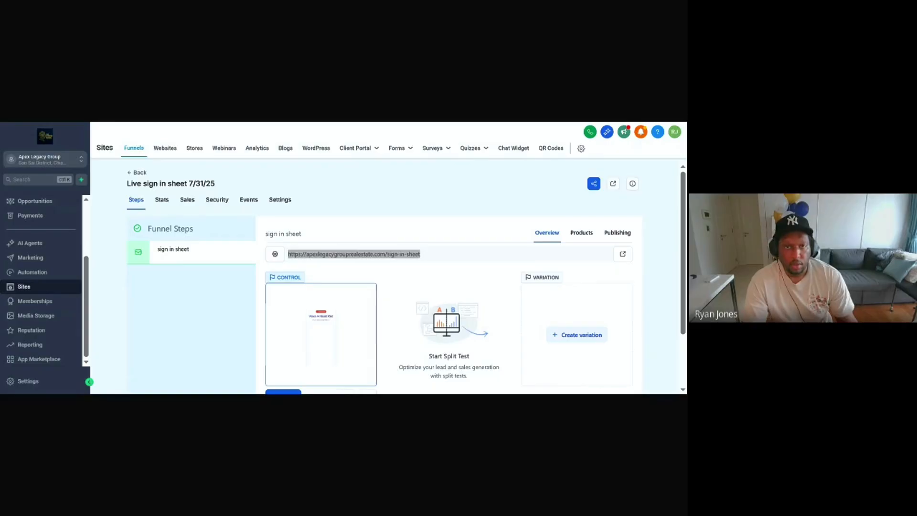
{"action": "key", "text": "alt+Tab"}
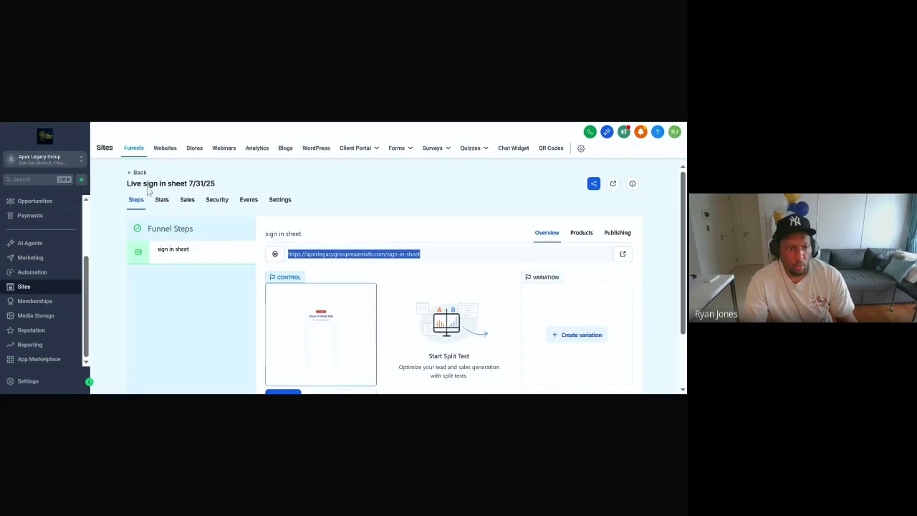
{"action": "left_click", "coordinate": [137, 175]}
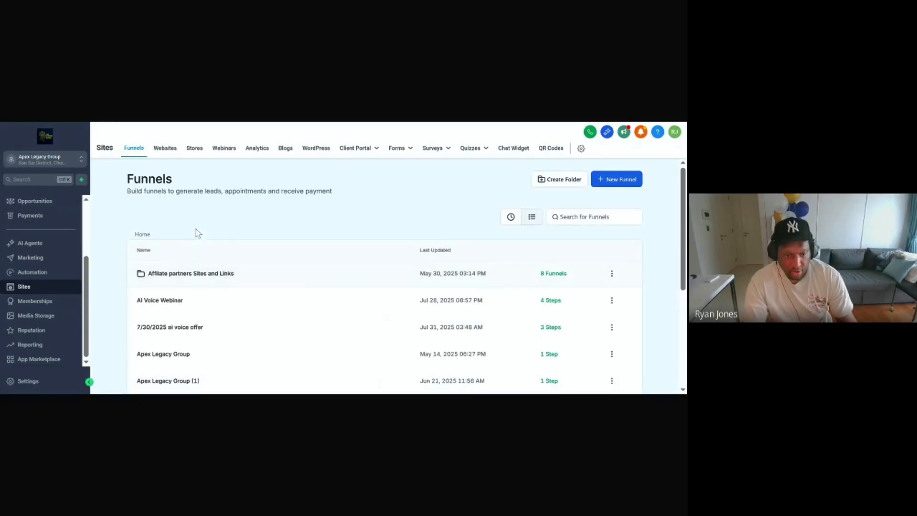
Step: Open 'The offer page' step of '7/30/2025 ai voice offer' and view the live Voice AI Build Out page
{"action": "left_click", "coordinate": [511, 223]}
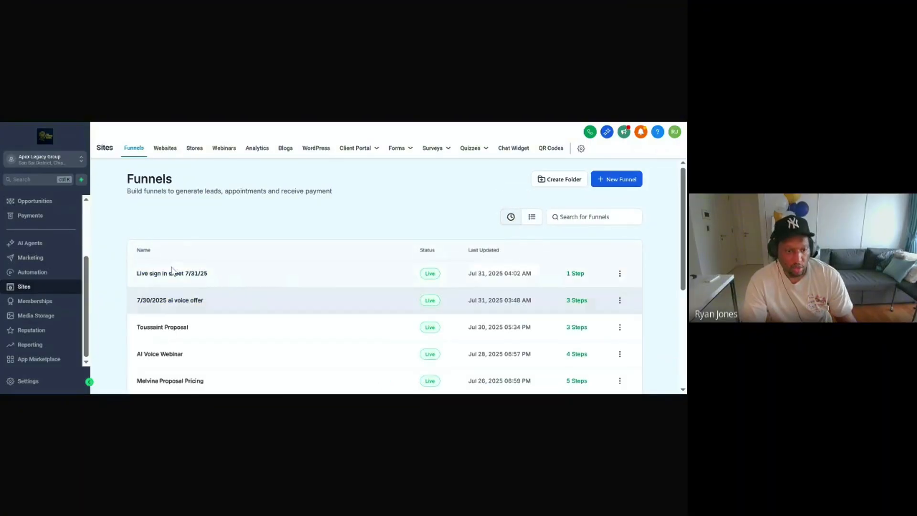
{"action": "left_click", "coordinate": [193, 302]}
{"action": "left_click", "coordinate": [205, 255]}
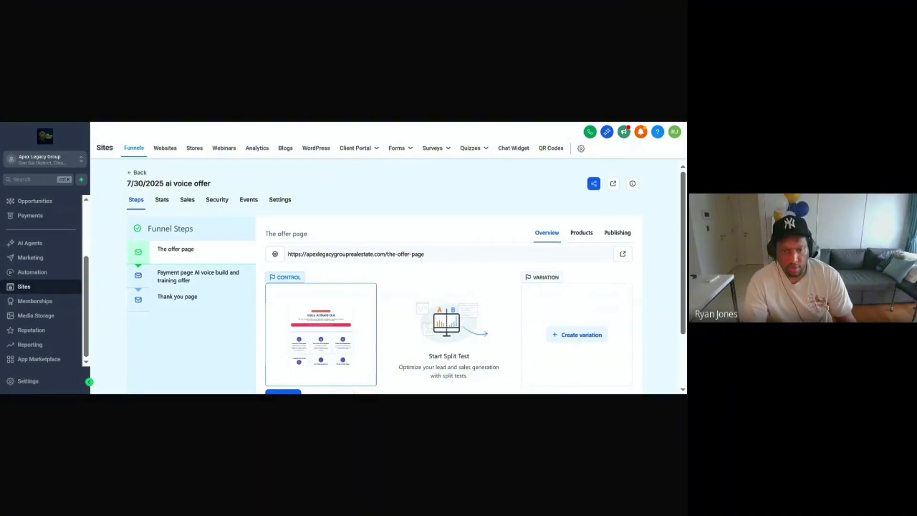
{"action": "triple_click", "coordinate": [343, 254]}
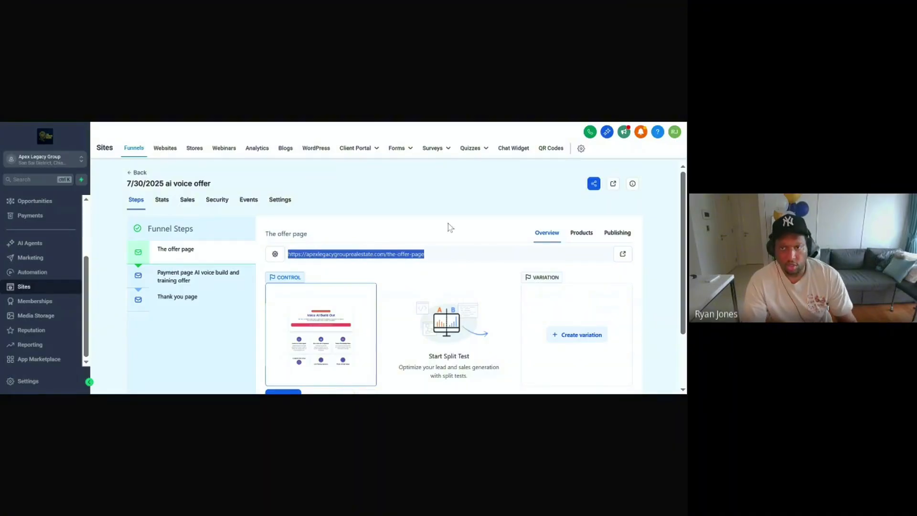
{"action": "key", "text": "alt+Tab"}
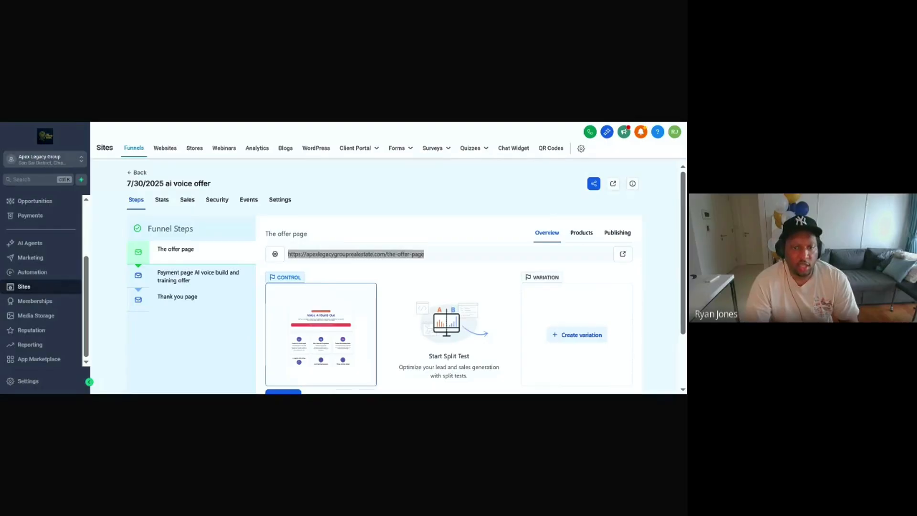
{"action": "key", "text": "ctrl+Tab"}
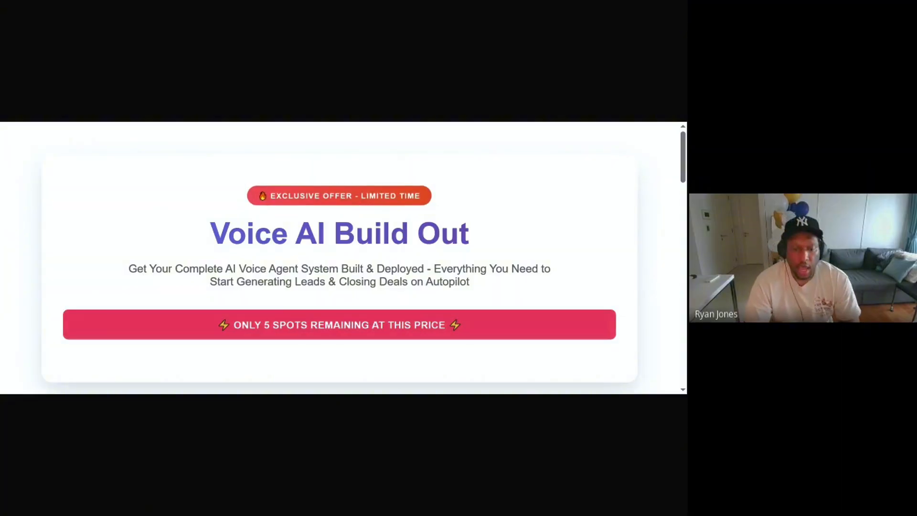
{"action": "scroll", "coordinate": [343, 258], "scroll_direction": "down", "scroll_amount": 4}
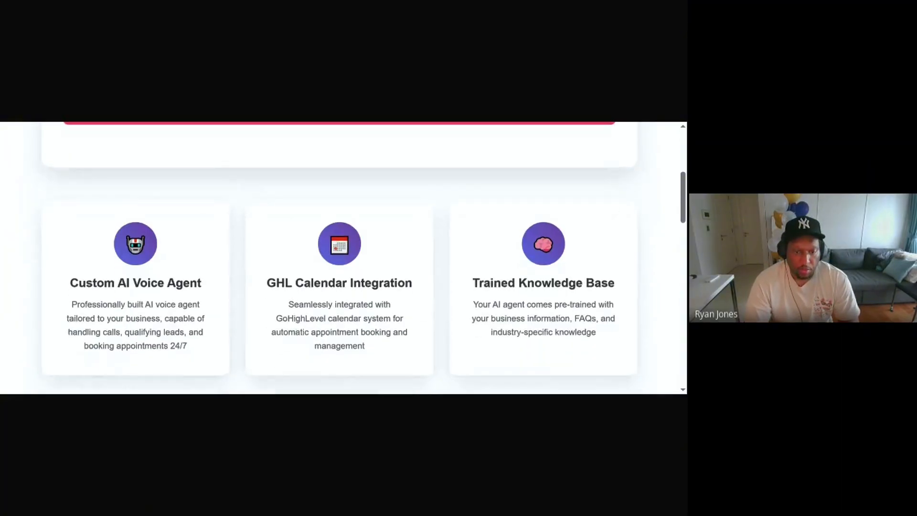
{"action": "scroll", "coordinate": [425, 237], "scroll_direction": "up", "scroll_amount": 4}
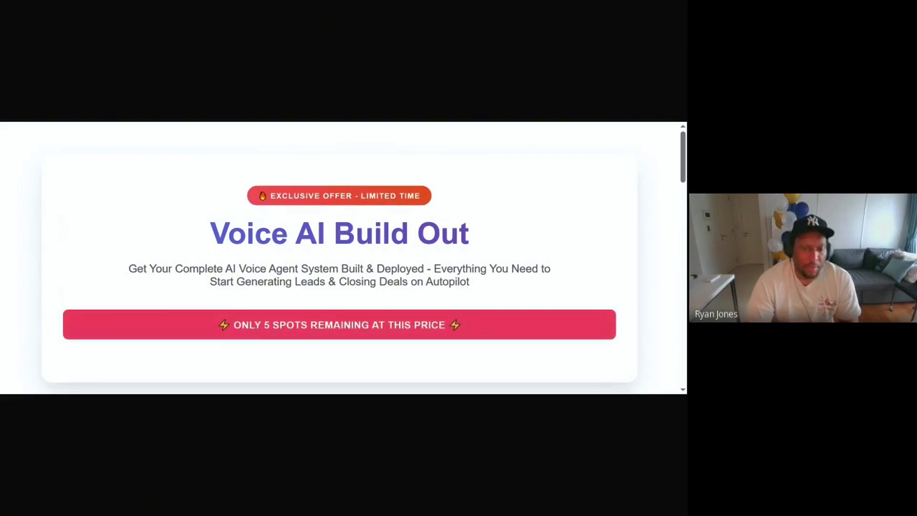
{"action": "scroll", "coordinate": [405, 209], "scroll_direction": "down", "scroll_amount": 3}
{"action": "scroll", "coordinate": [377, 217], "scroll_direction": "down", "scroll_amount": 1}
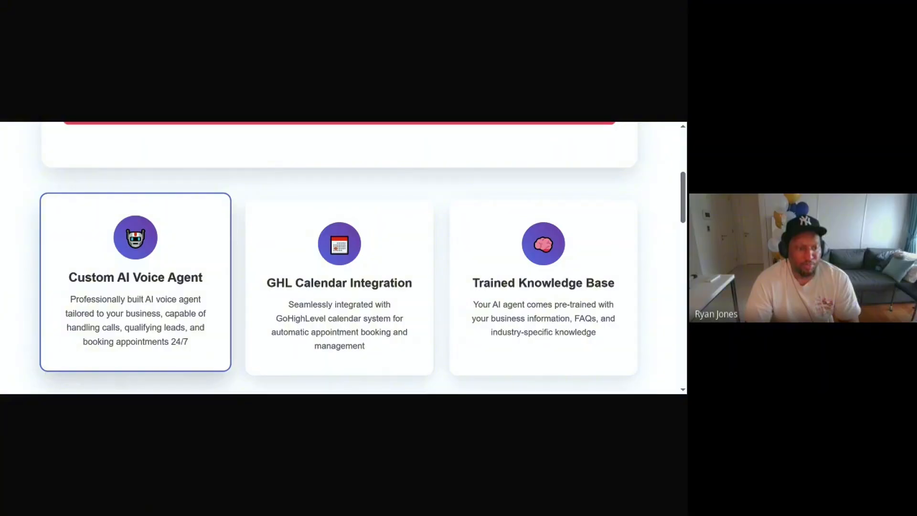
{"action": "scroll", "coordinate": [205, 256], "scroll_direction": "down", "scroll_amount": 5}
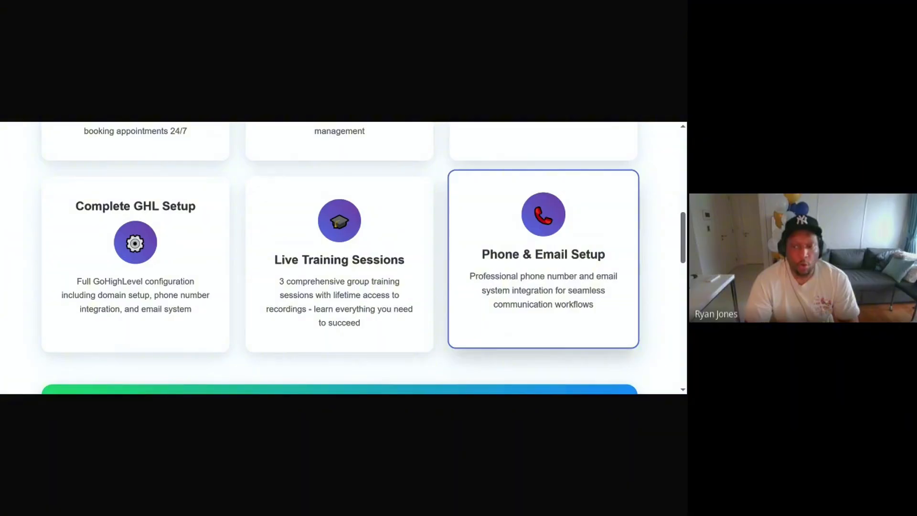
{"action": "scroll", "coordinate": [557, 235], "scroll_direction": "down", "scroll_amount": 5}
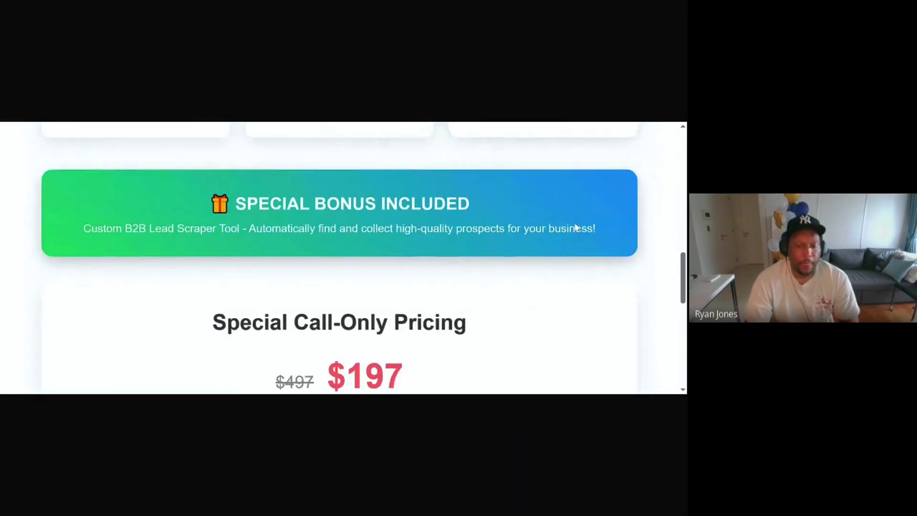
{"action": "scroll", "coordinate": [575, 227], "scroll_direction": "down", "scroll_amount": 1}
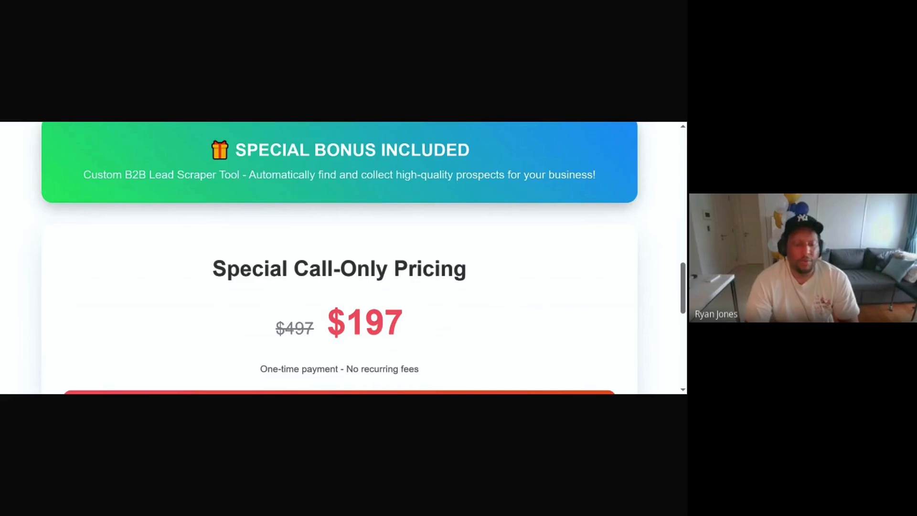
{"action": "scroll", "coordinate": [386, 224], "scroll_direction": "down", "scroll_amount": 1}
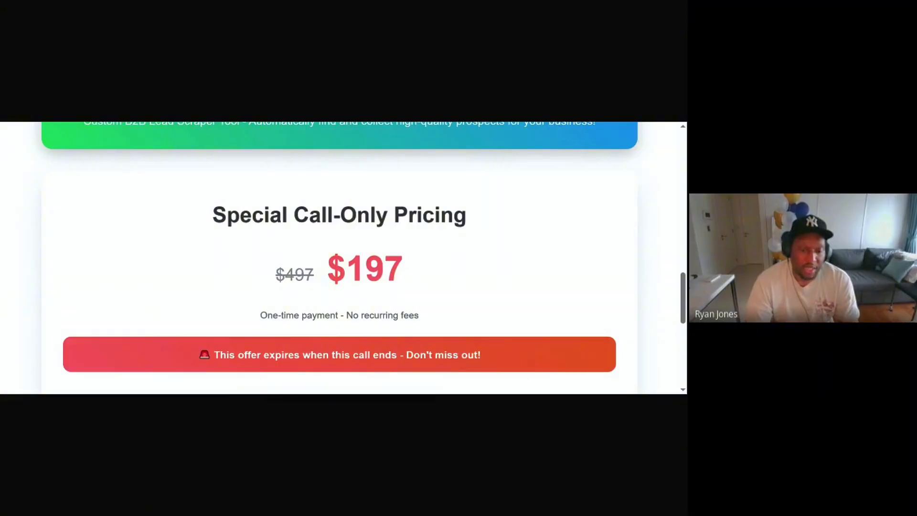
{"action": "scroll", "coordinate": [343, 257], "scroll_direction": "up", "scroll_amount": 2}
{"action": "scroll", "coordinate": [343, 258], "scroll_direction": "down", "scroll_amount": 2}
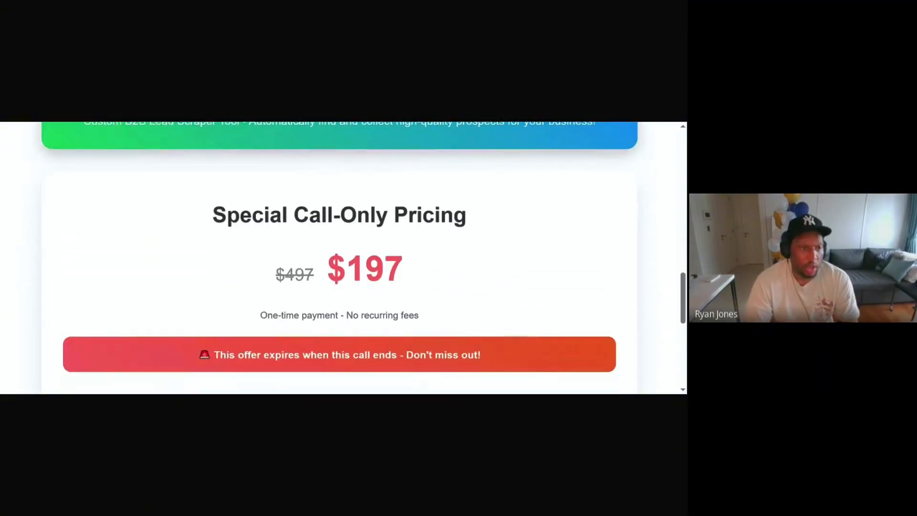
{"action": "scroll", "coordinate": [342, 257], "scroll_direction": "down", "scroll_amount": 2}
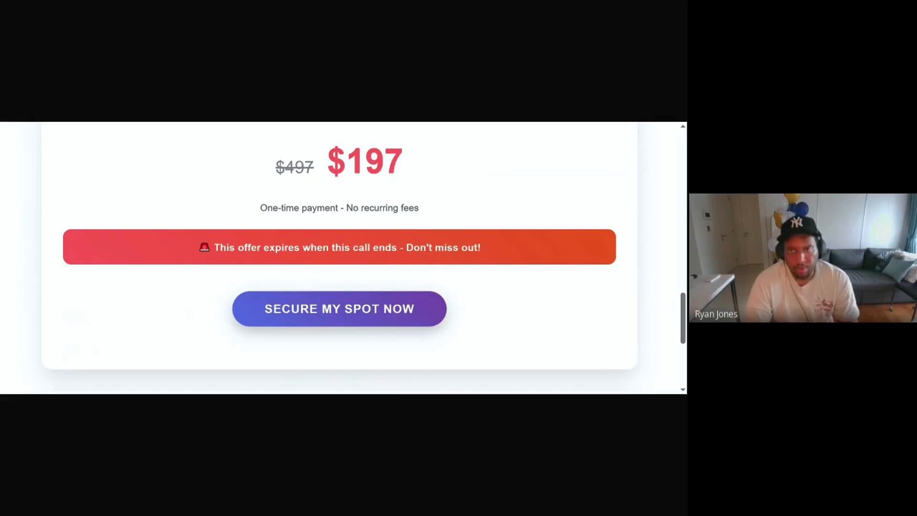
{"action": "scroll", "coordinate": [369, 235], "scroll_direction": "up", "scroll_amount": 10}
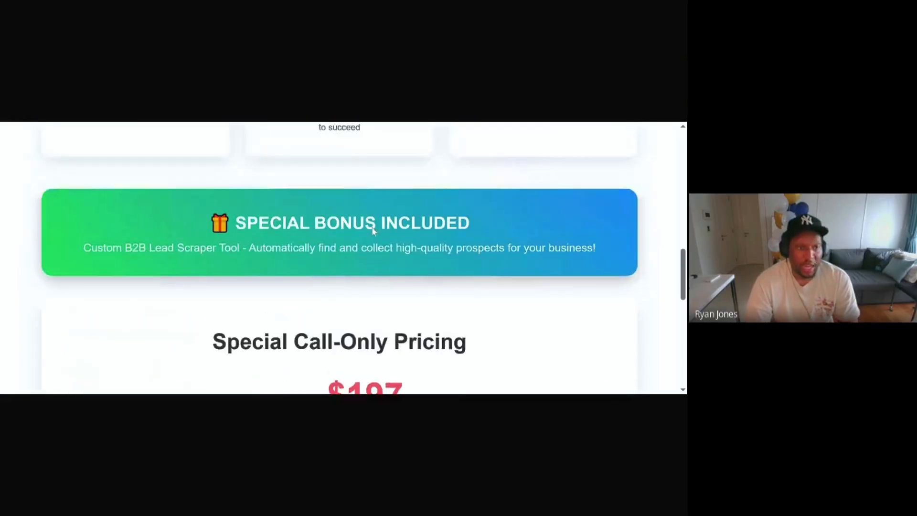